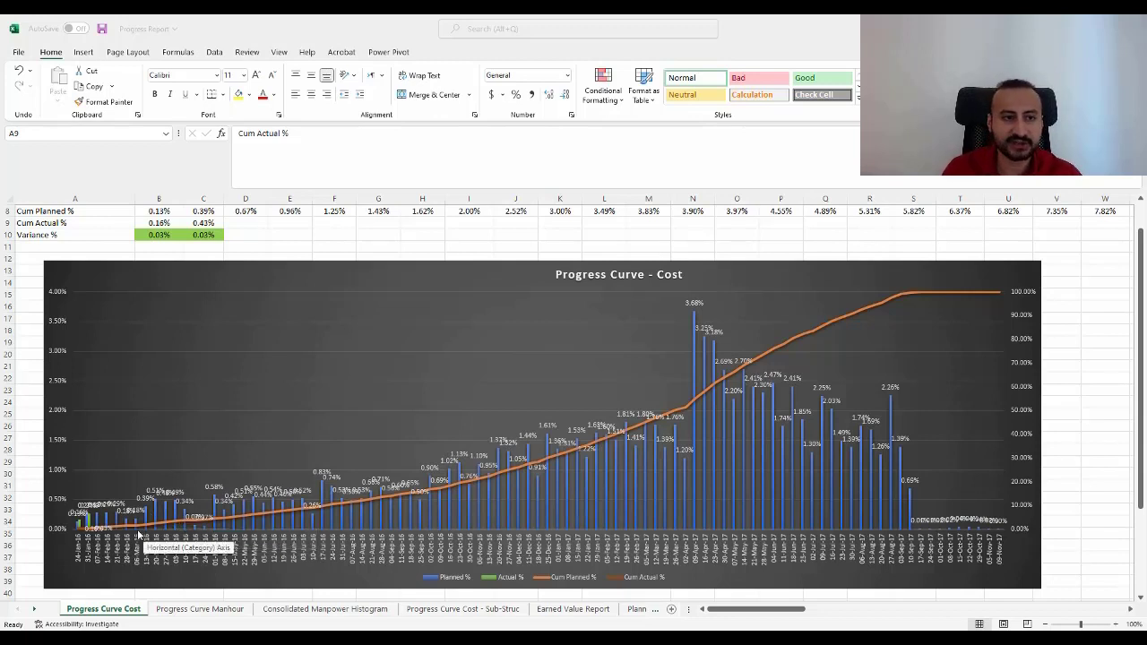
scroll(143, 235, "up", 1)
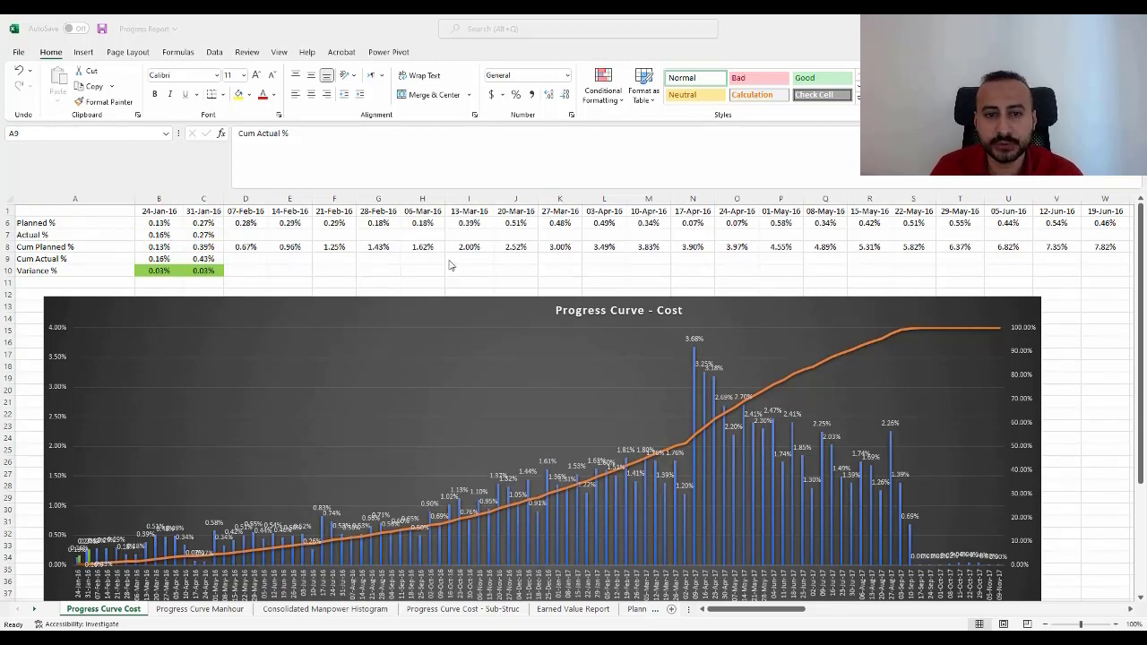
scroll(445, 262, "down", 1)
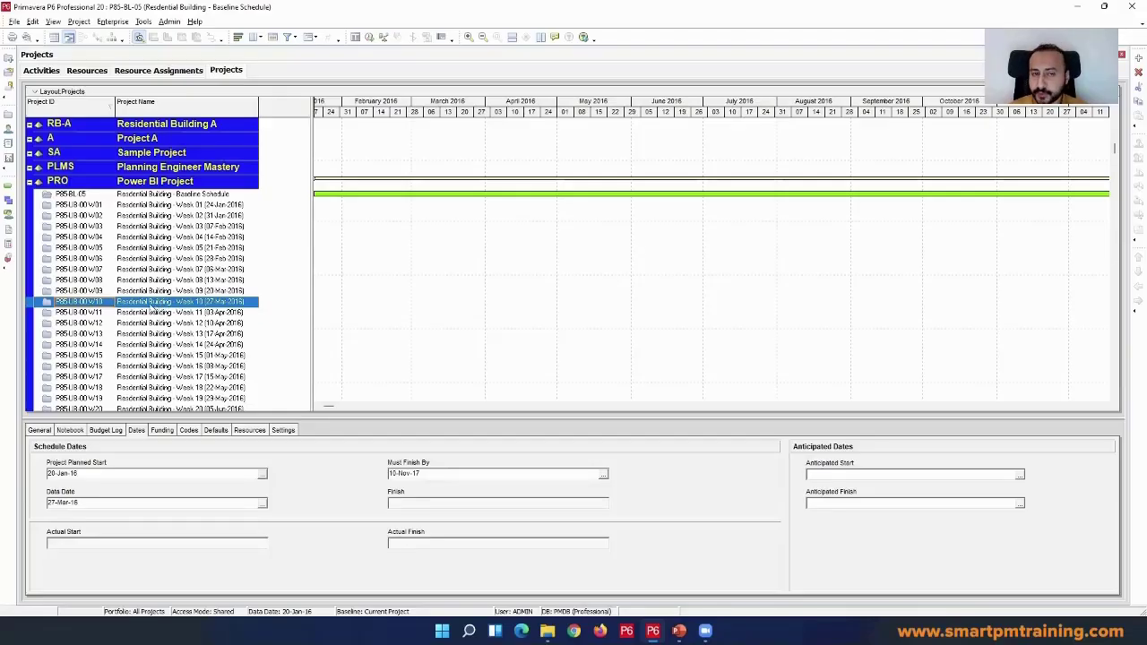
- Open the Residential Building - Baseline Schedule project (P85-BL-05) and display its resource assignments
right_click(201, 196)
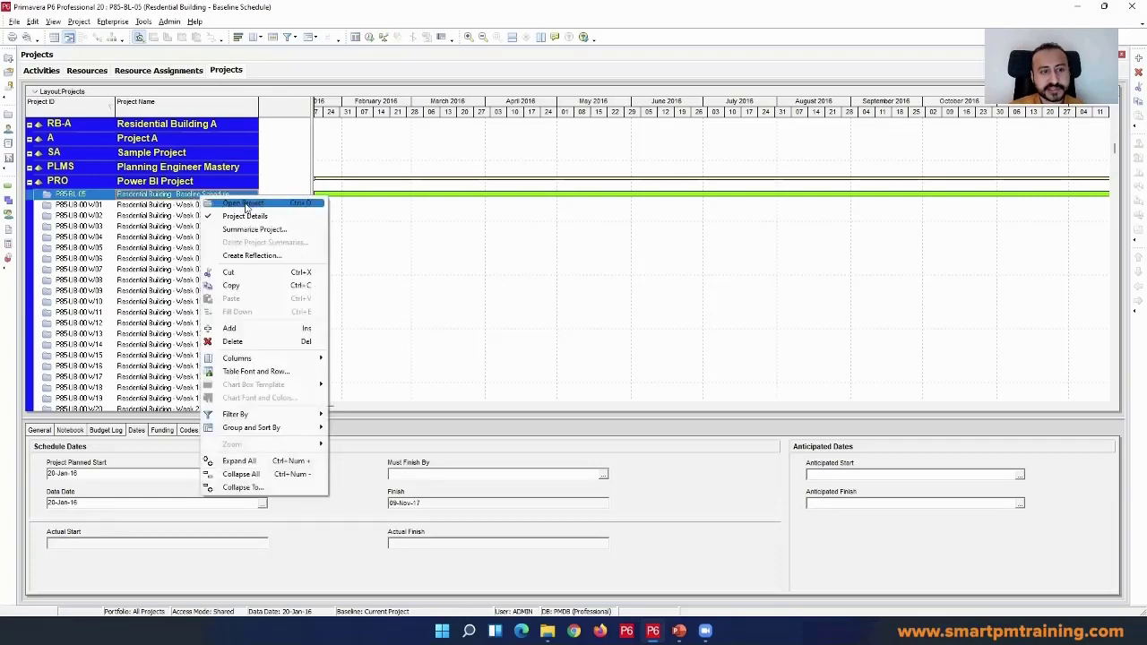
left_click(244, 204)
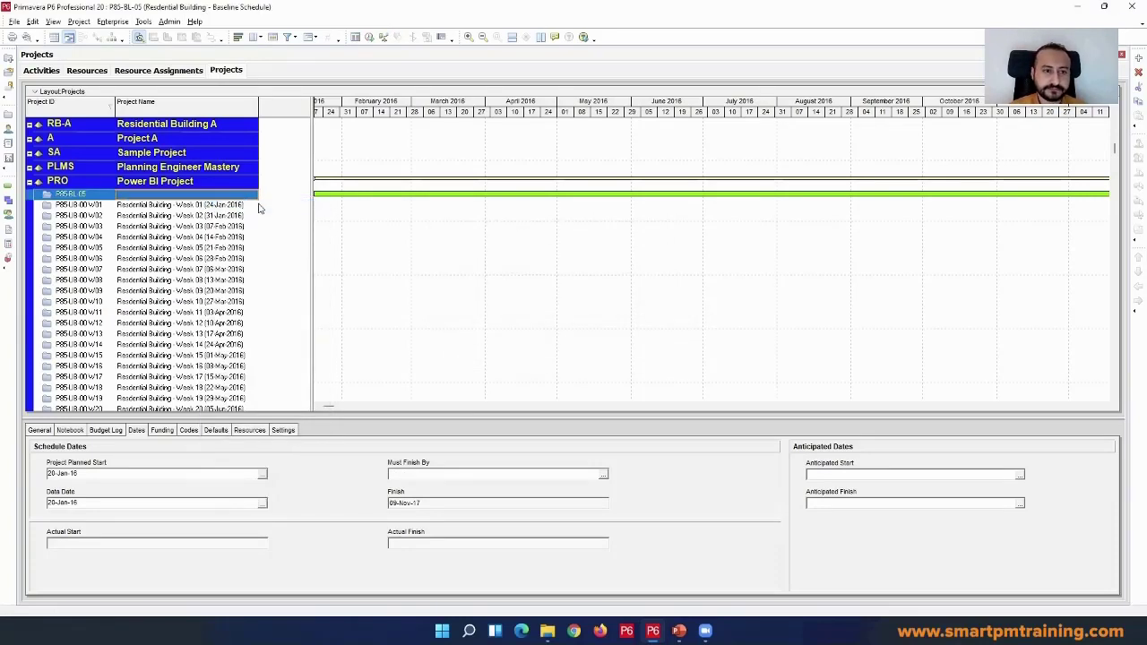
left_click(11, 214)
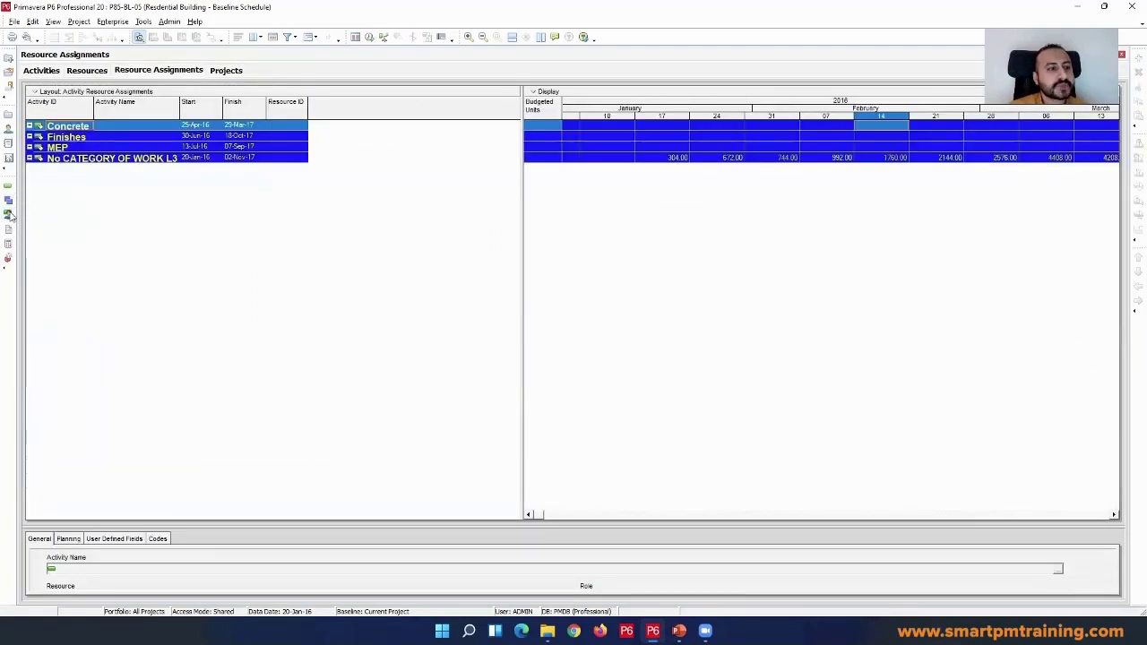
- Remove the CATEGORY OF WORK L3 grouping from the resource assignments so they list ungrouped
right_click(133, 203)
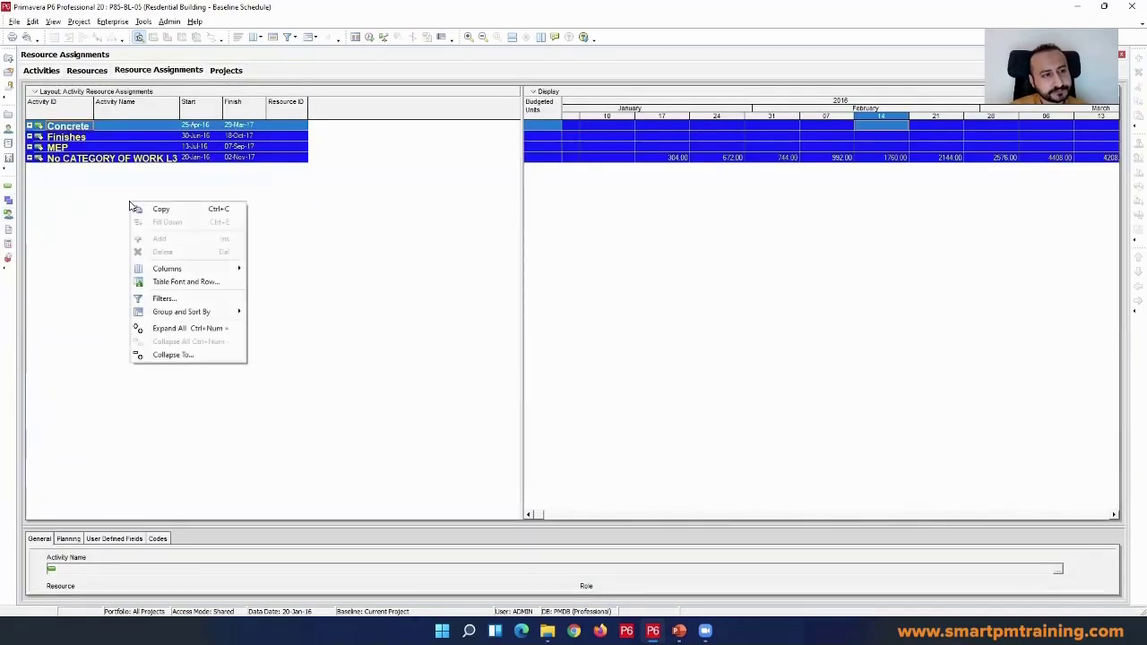
mouse_move(235, 313)
left_click(276, 313)
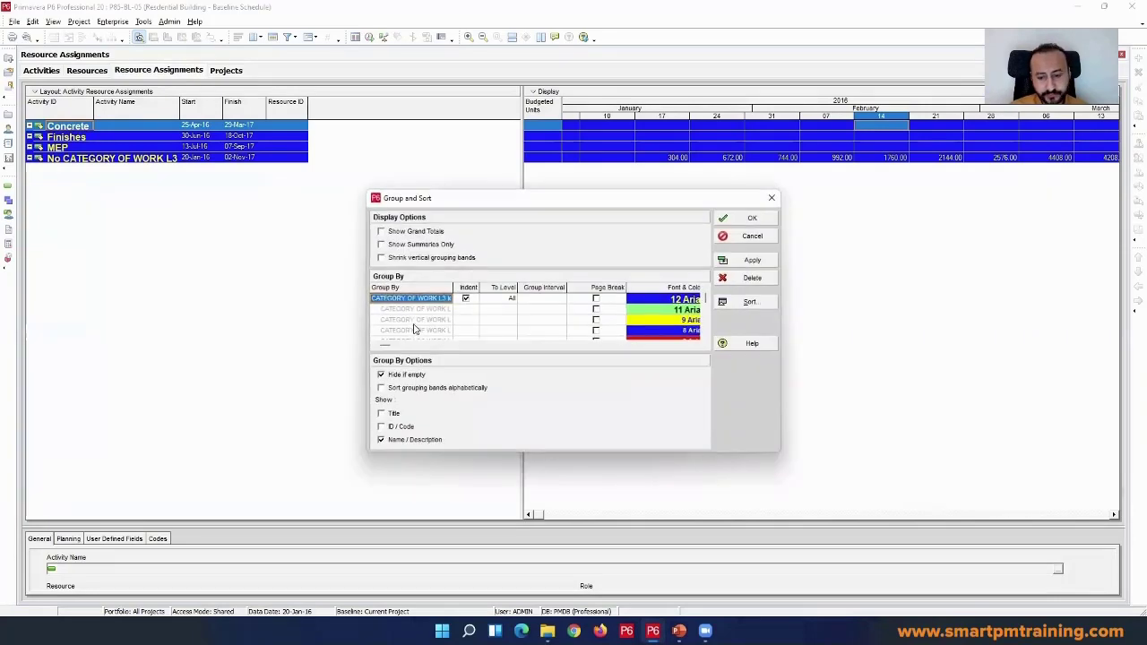
left_click(729, 222)
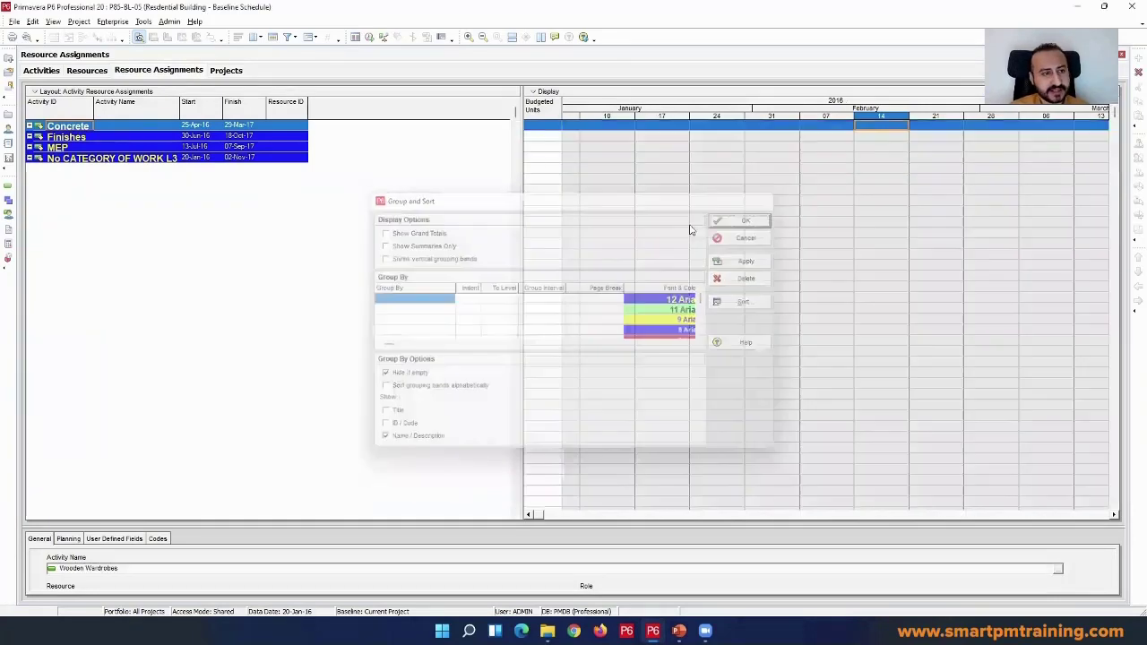
scroll(230, 218, "down", 4)
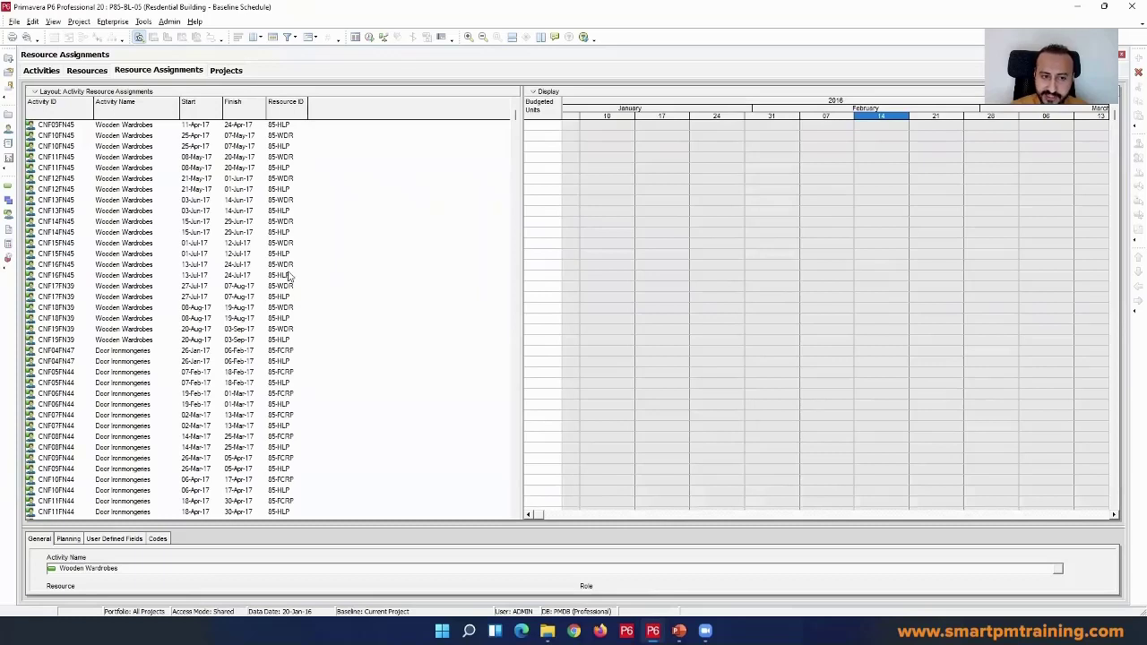
scroll(329, 255, "up", 4)
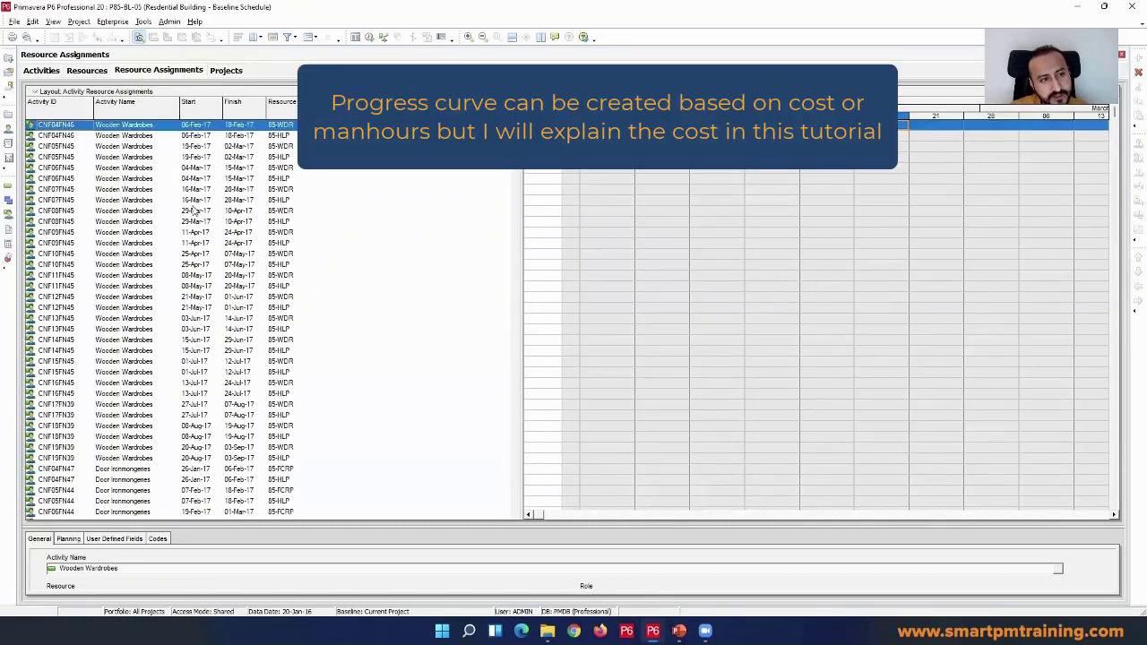
- Filter the resource assignments to Resource ID Name is under 85-COST, replacing the Resource Type condition
left_click(158, 201)
right_click(157, 201)
left_click(179, 295)
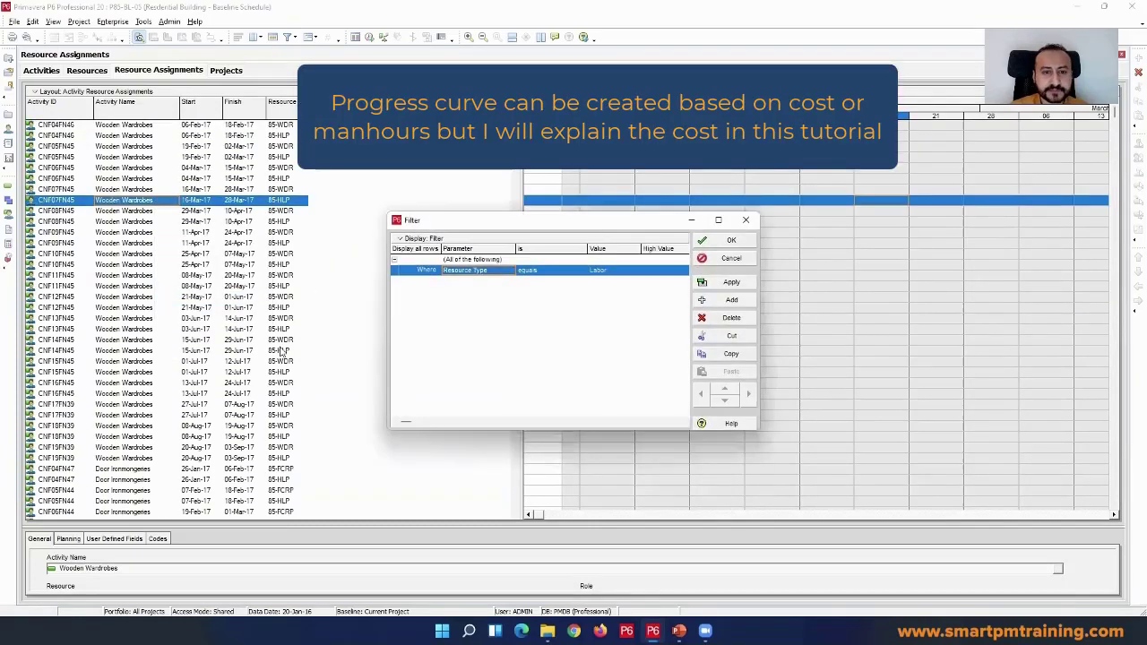
left_click(500, 271)
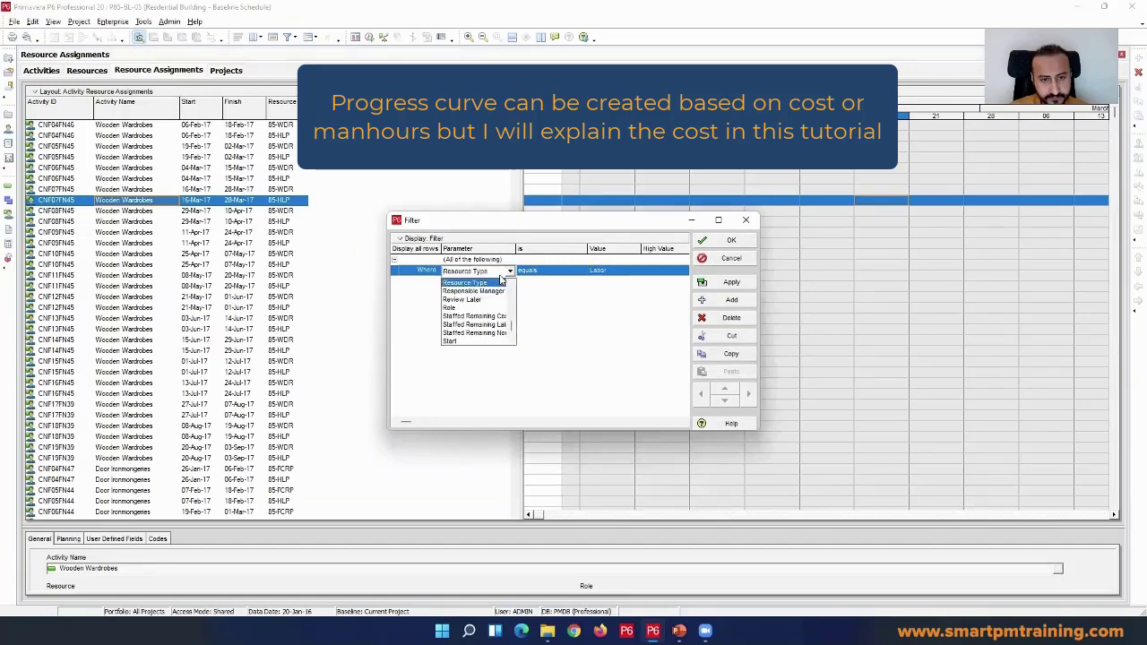
scroll(484, 308, "up", 1)
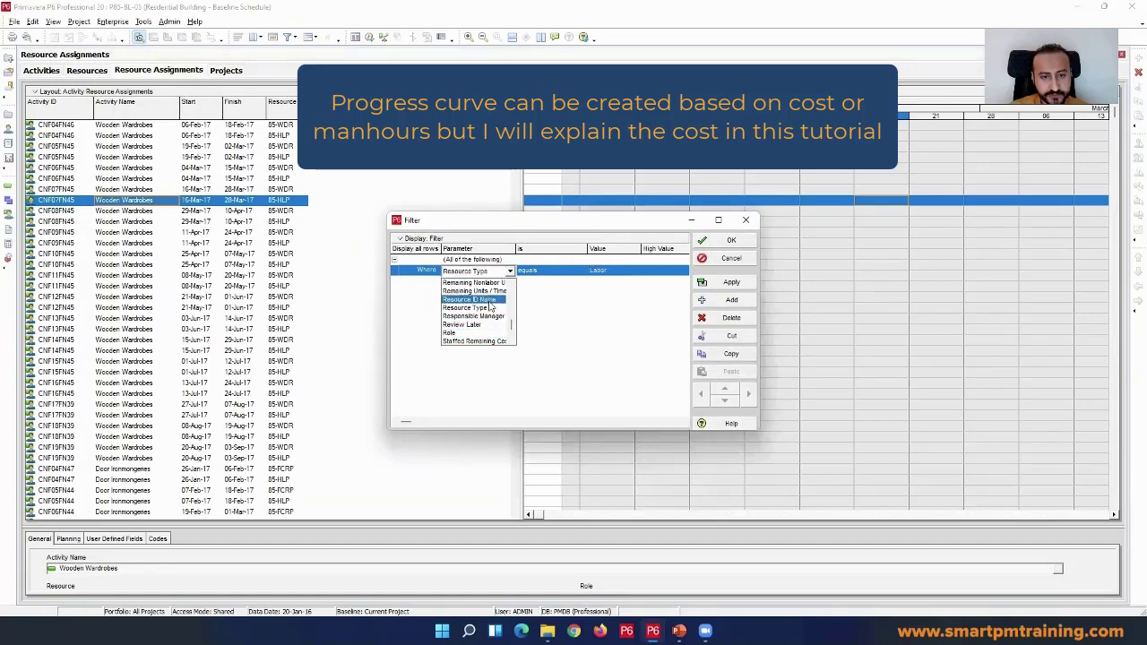
left_click(479, 301)
left_click(616, 274)
type("cost")
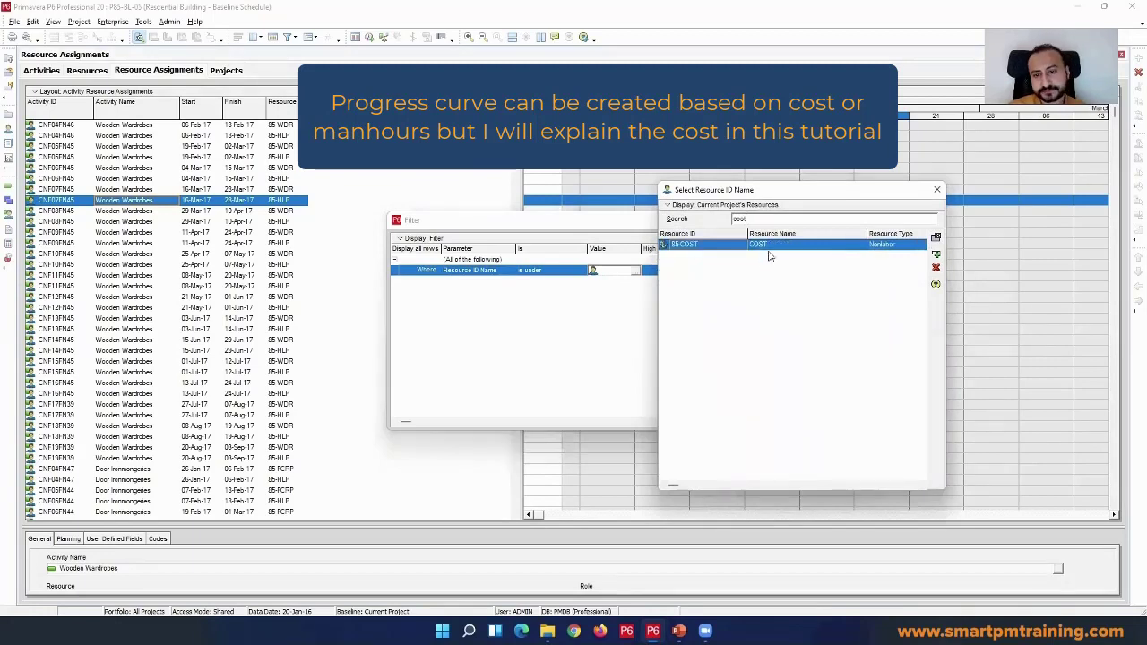
double_click(762, 246)
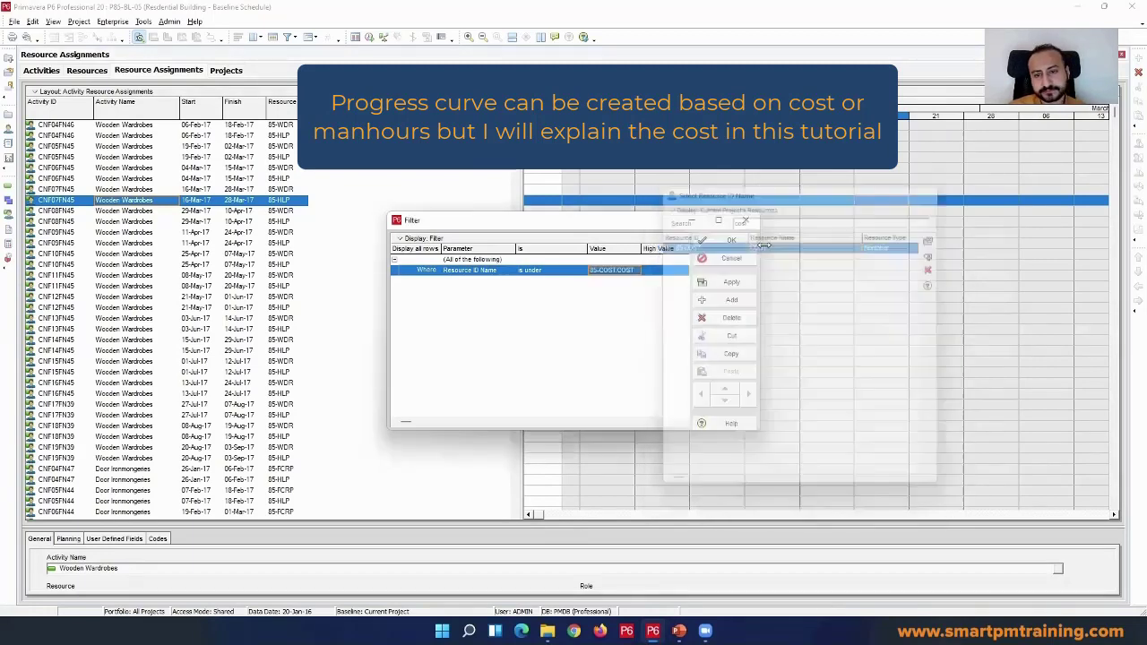
left_click(721, 240)
- Turn on Show Grand Totals for the resource assignments and expand the Total band
left_click(161, 190)
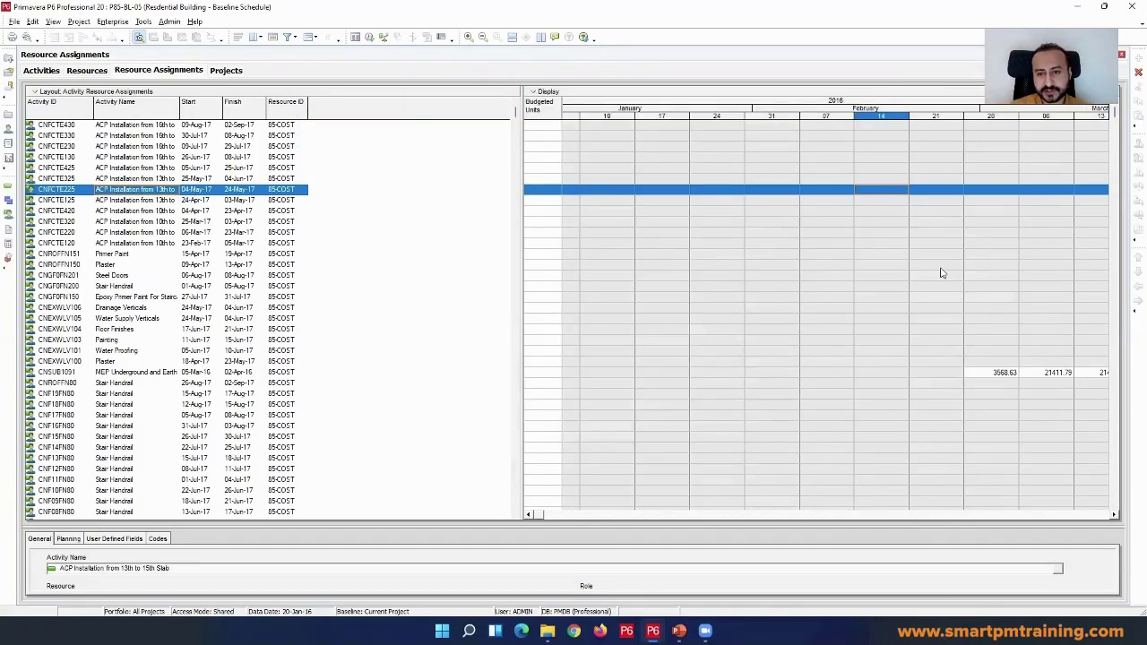
left_click(528, 515)
left_click(528, 514)
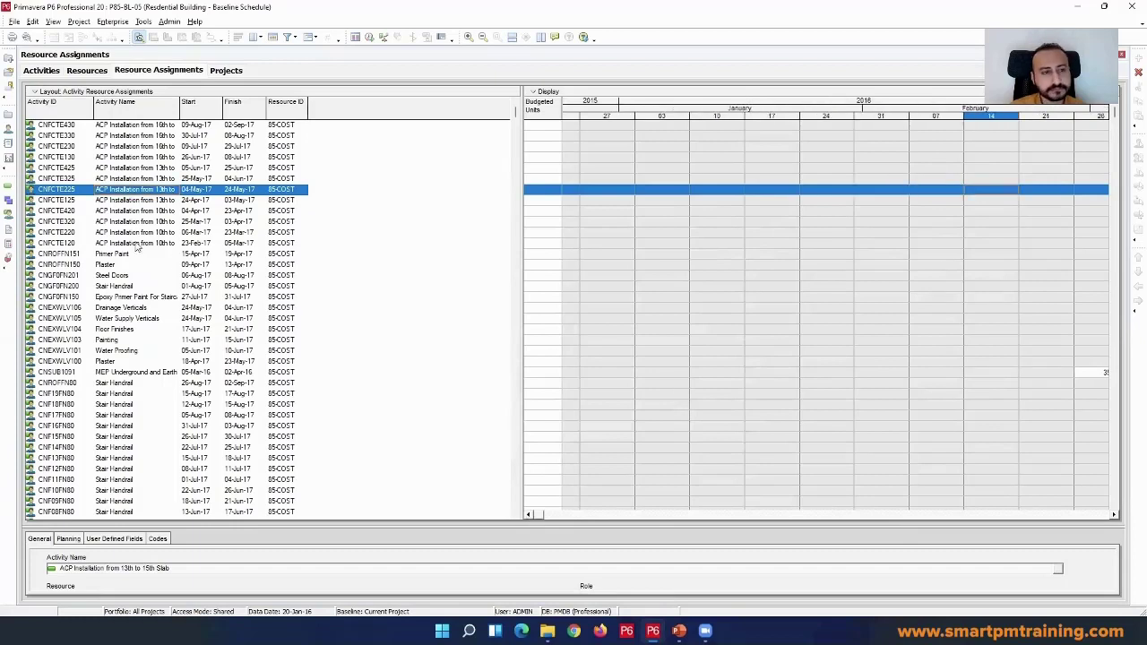
right_click(131, 142)
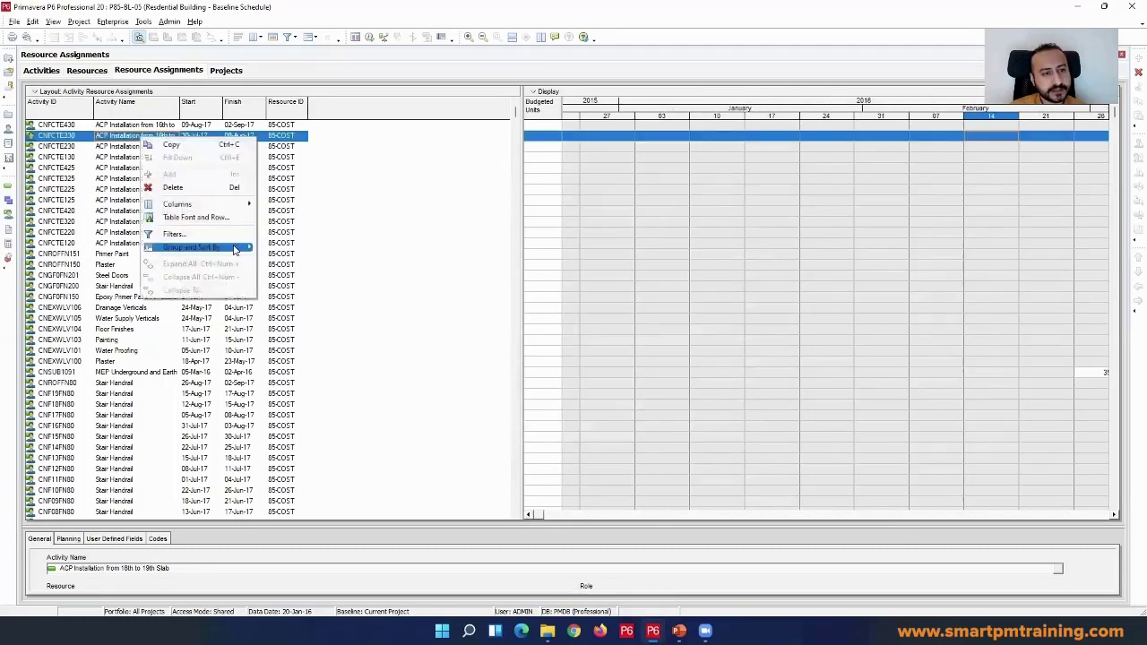
mouse_move(241, 248)
left_click(283, 248)
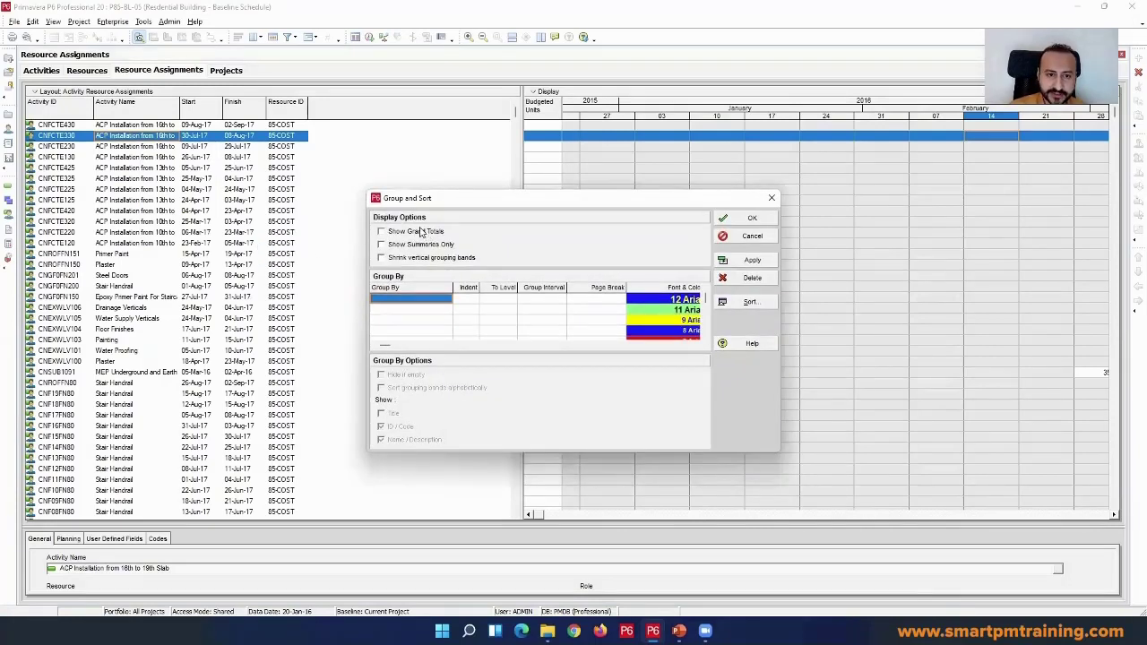
left_click(382, 232)
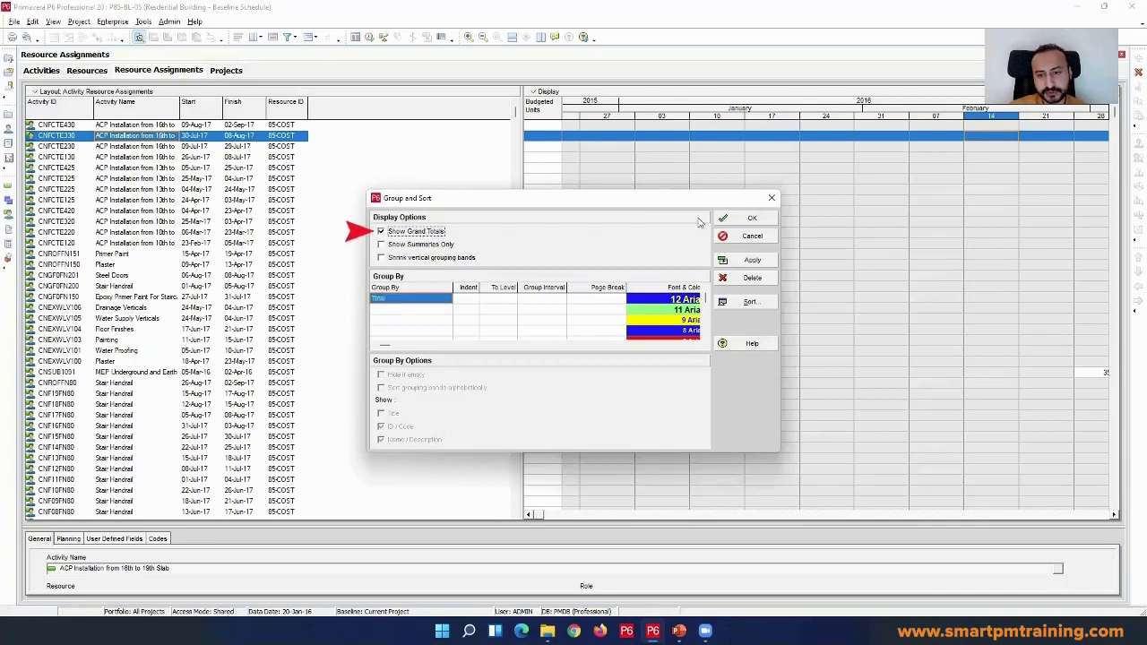
left_click(752, 218)
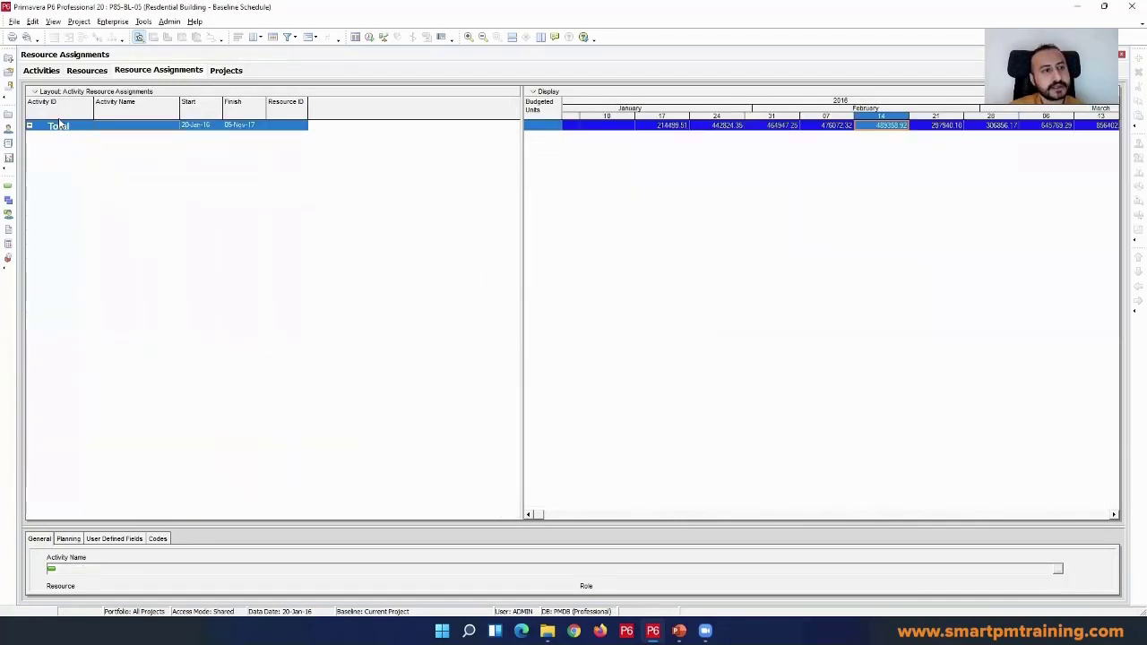
double_click(63, 125)
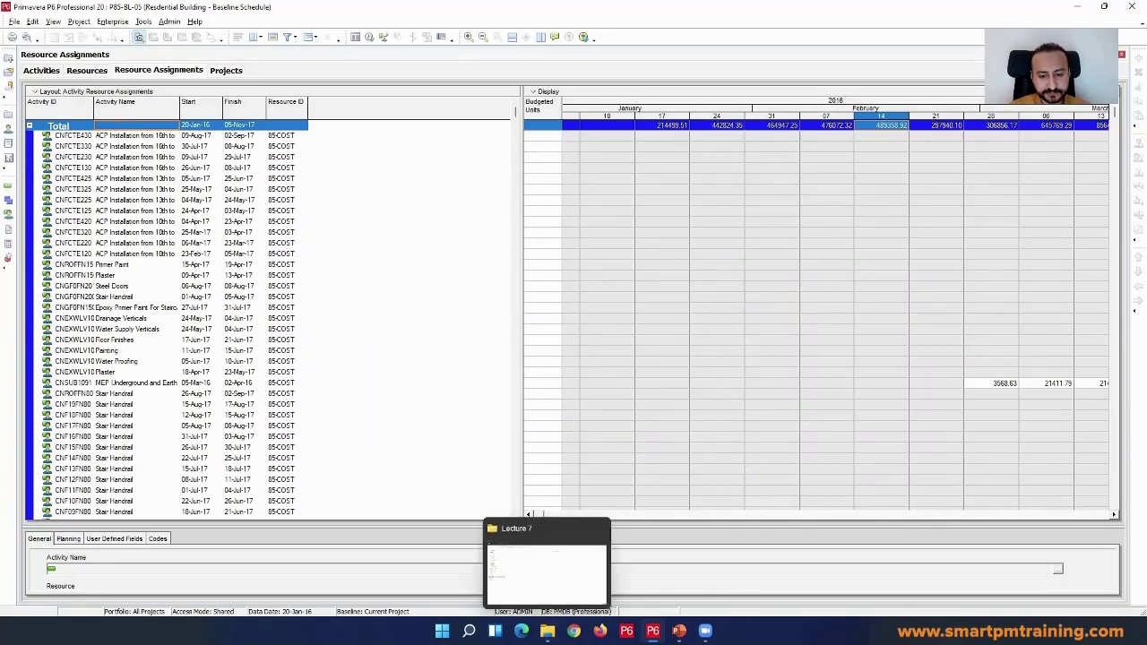
- Switch to the Lecture 7 folder in File Explorer and create an Excel worksheet named Progress Report
left_click(548, 629)
right_click(333, 216)
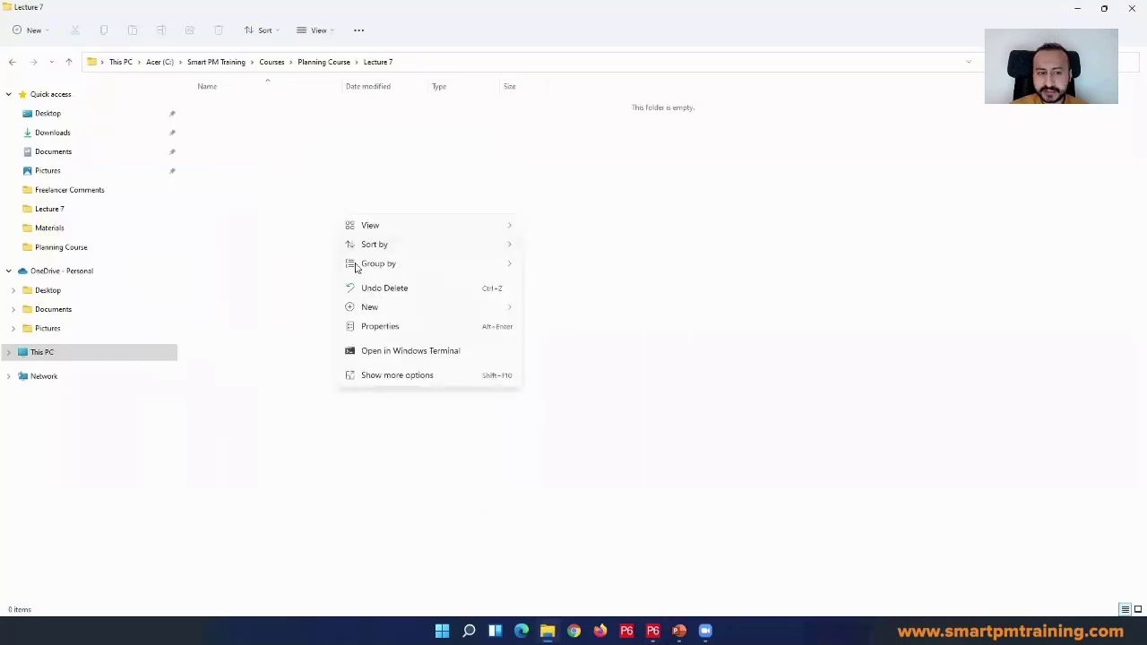
mouse_move(490, 310)
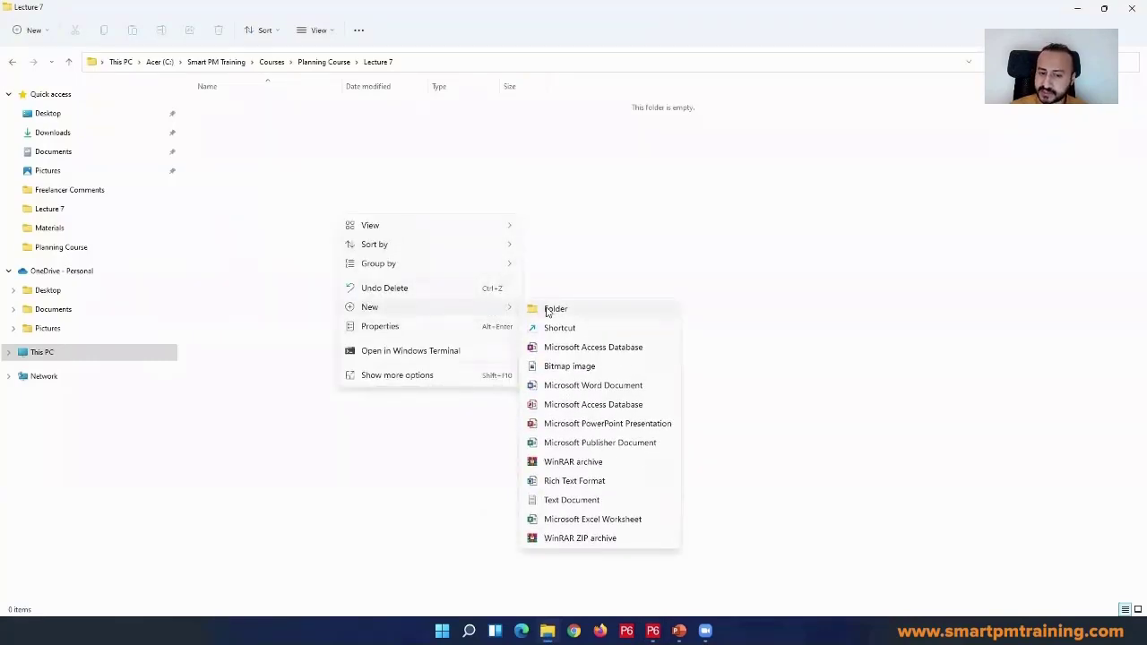
left_click(593, 519)
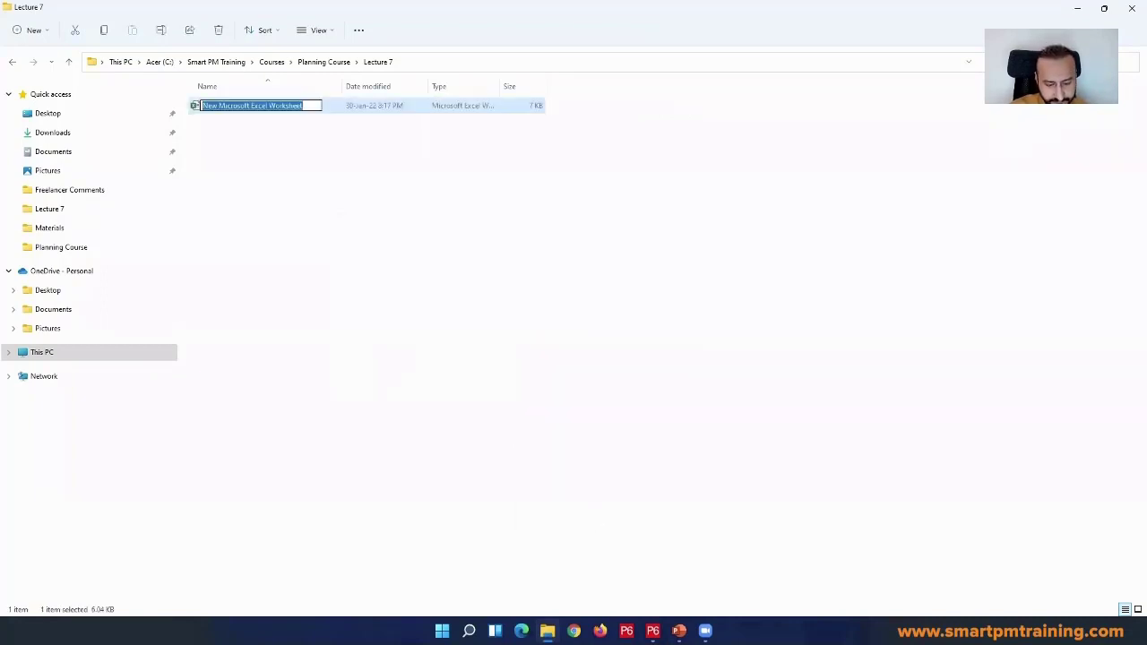
type("Progress")
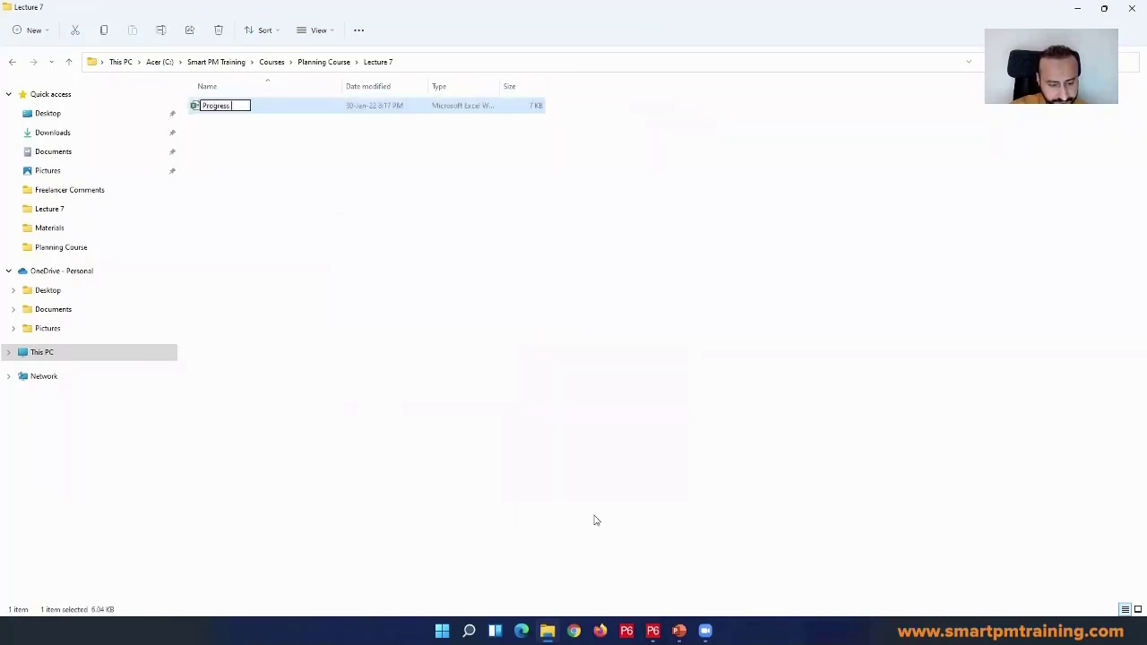
type(" Report")
key("Return")
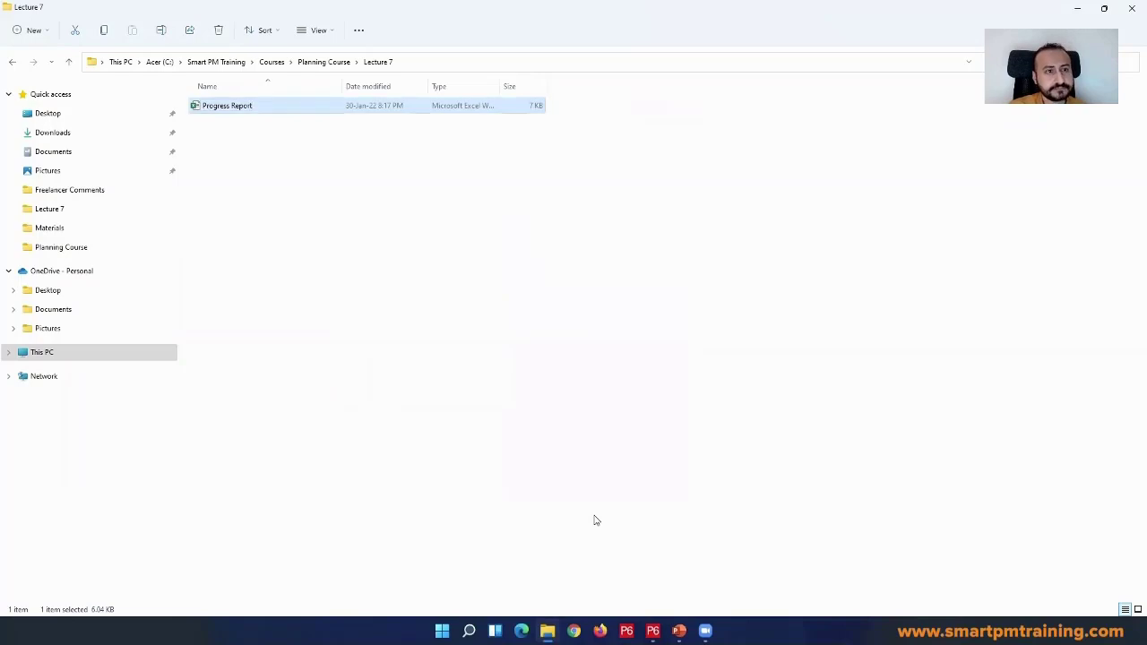
- Open the Progress Report workbook in Excel and paste the copied data into Sheet1 starting at cell A1
key("Return")
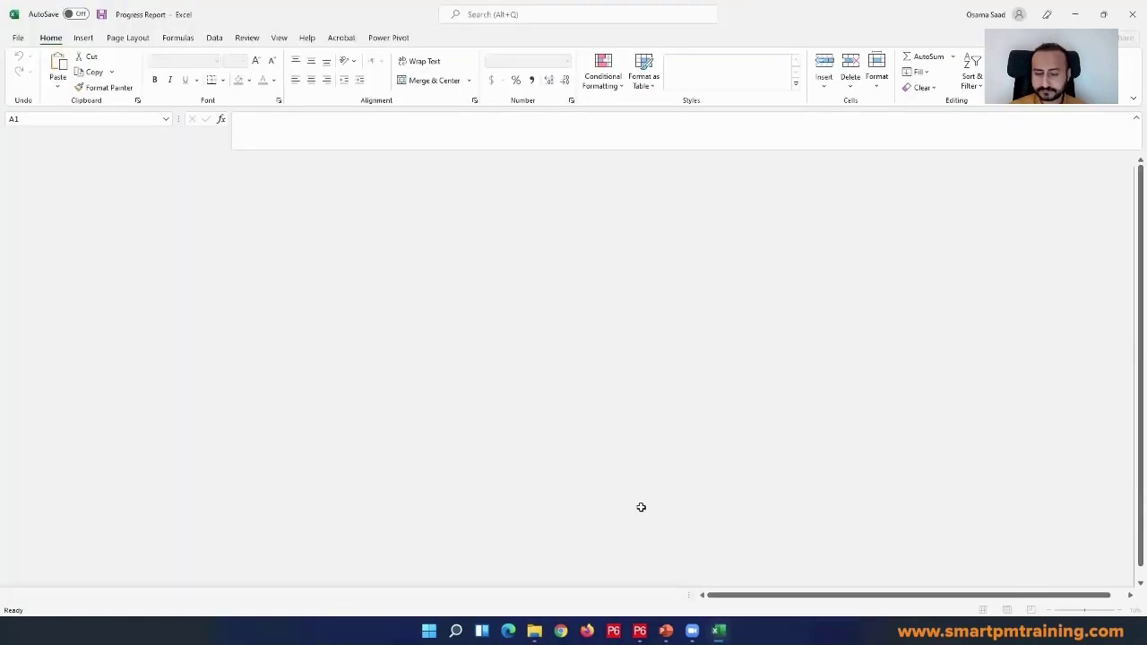
key("ctrl+v")
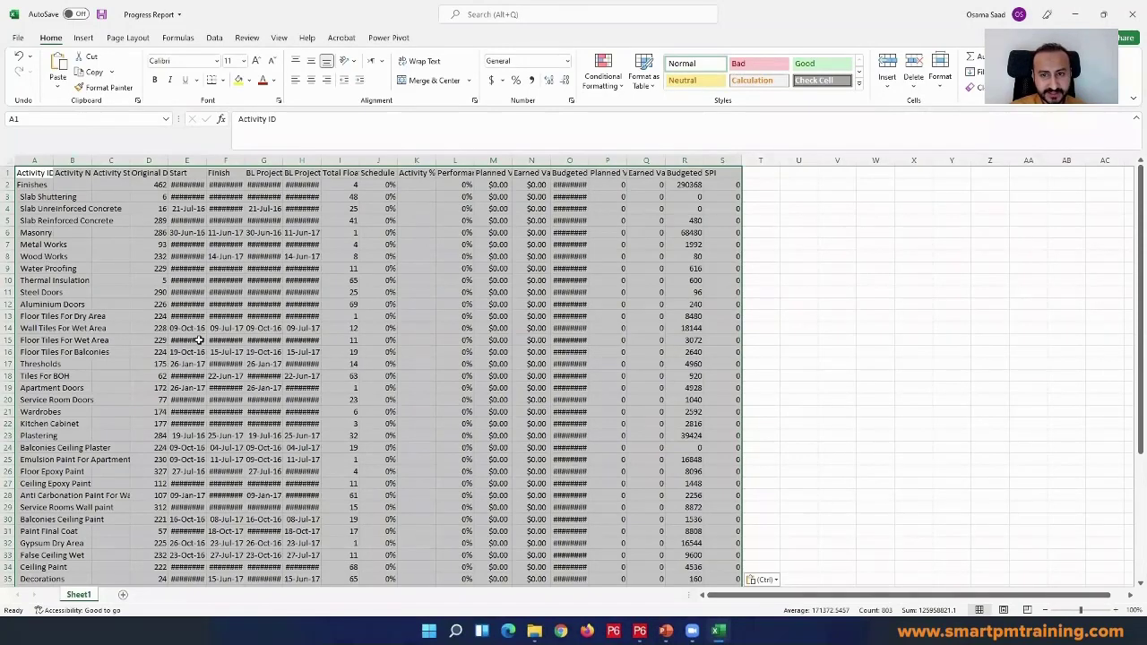
- Switch back to Primavera P6 and review the Group and Sort options of the resource assignments, including Show Grand Totals
left_click(640, 630)
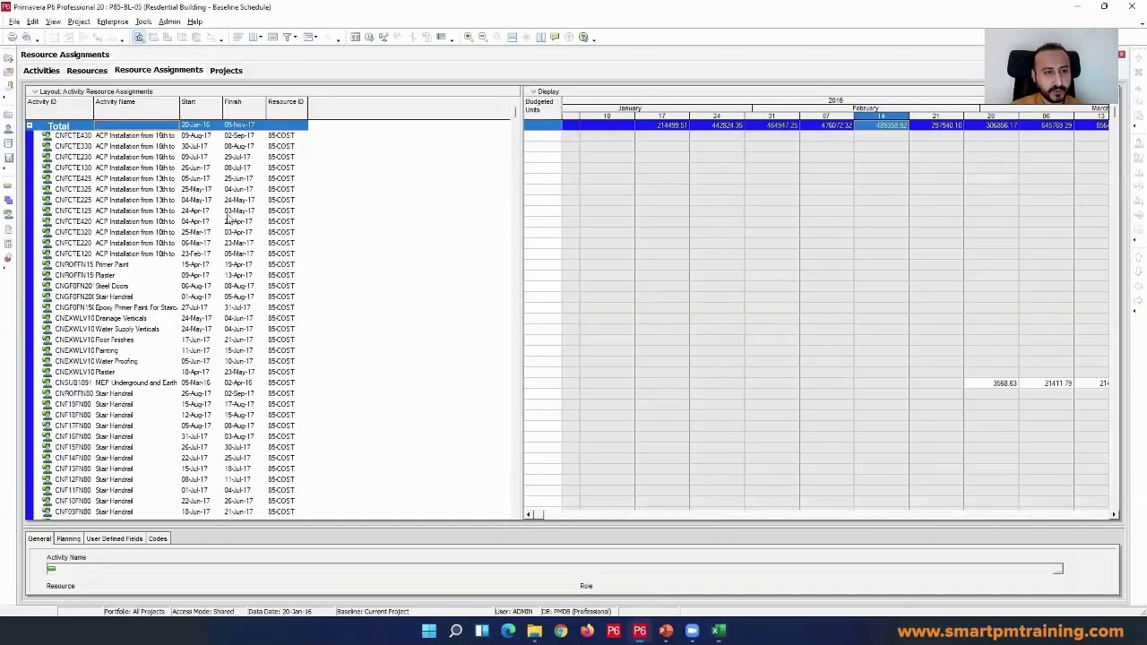
right_click(134, 129)
left_click(81, 132)
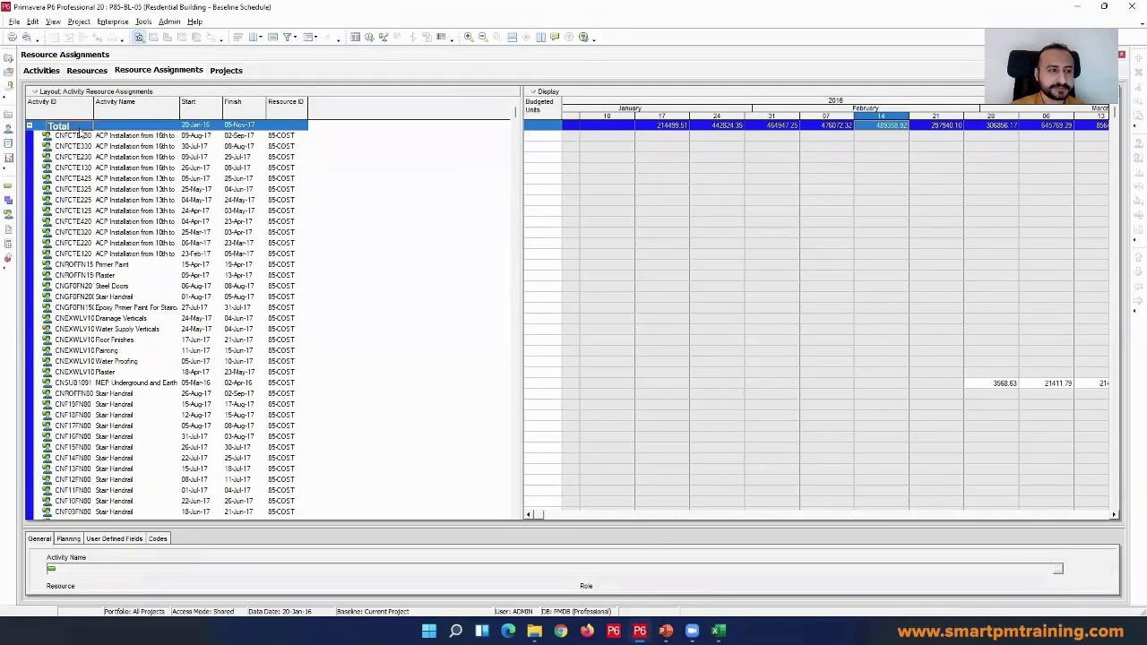
right_click(97, 125)
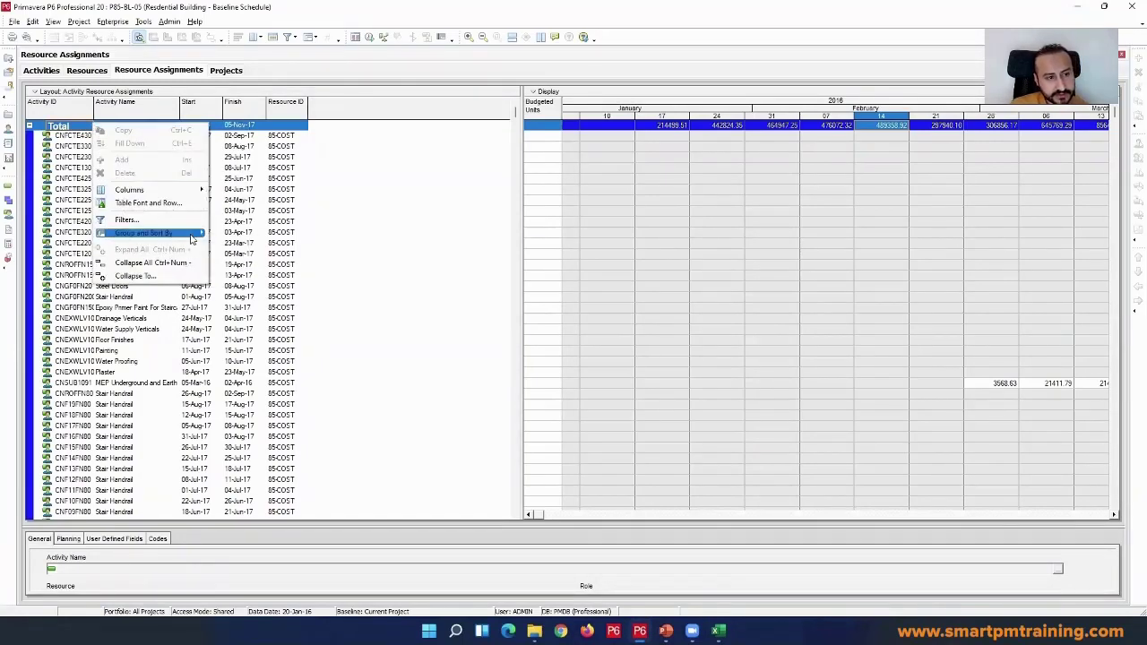
mouse_move(194, 236)
left_click(242, 234)
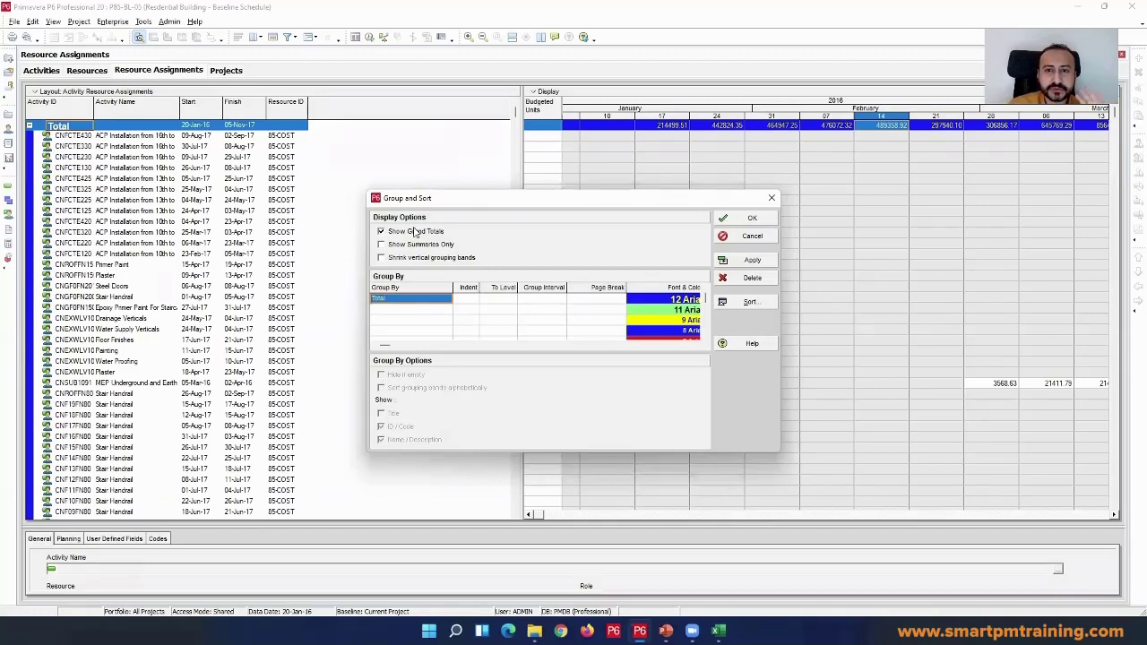
left_click(742, 219)
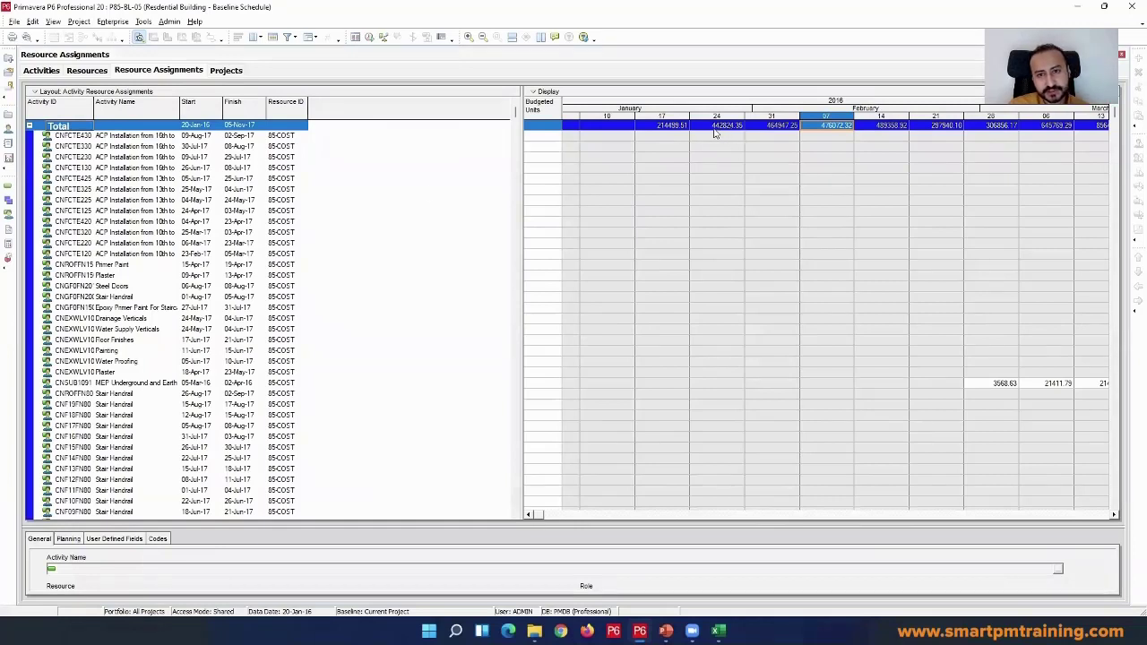
right_click(119, 172)
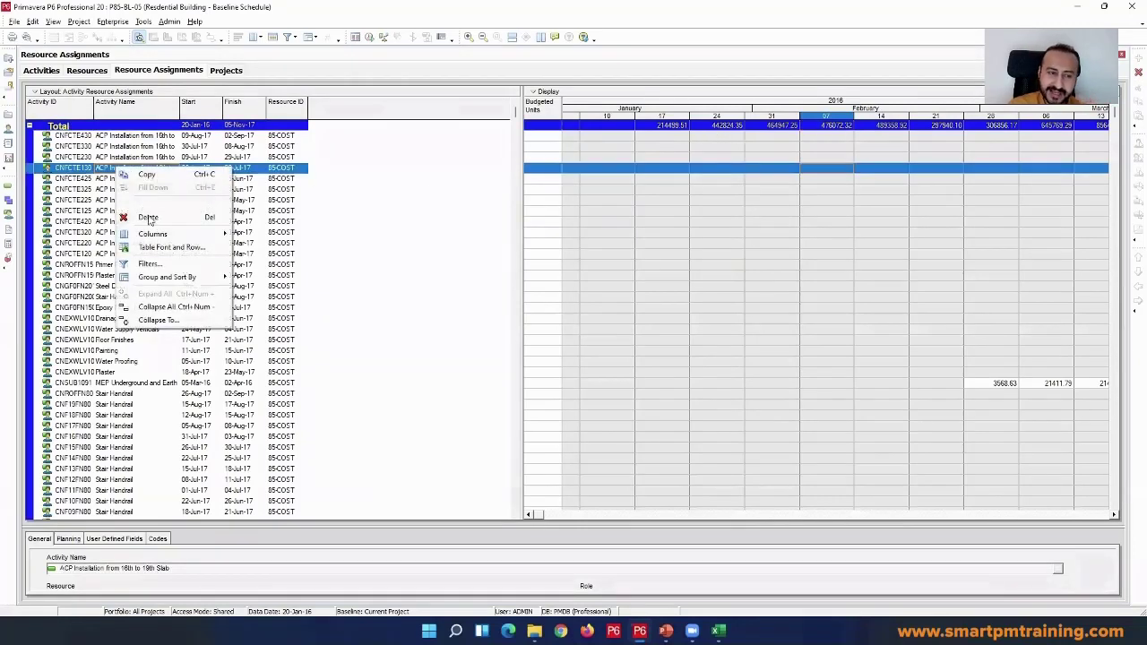
left_click(166, 136)
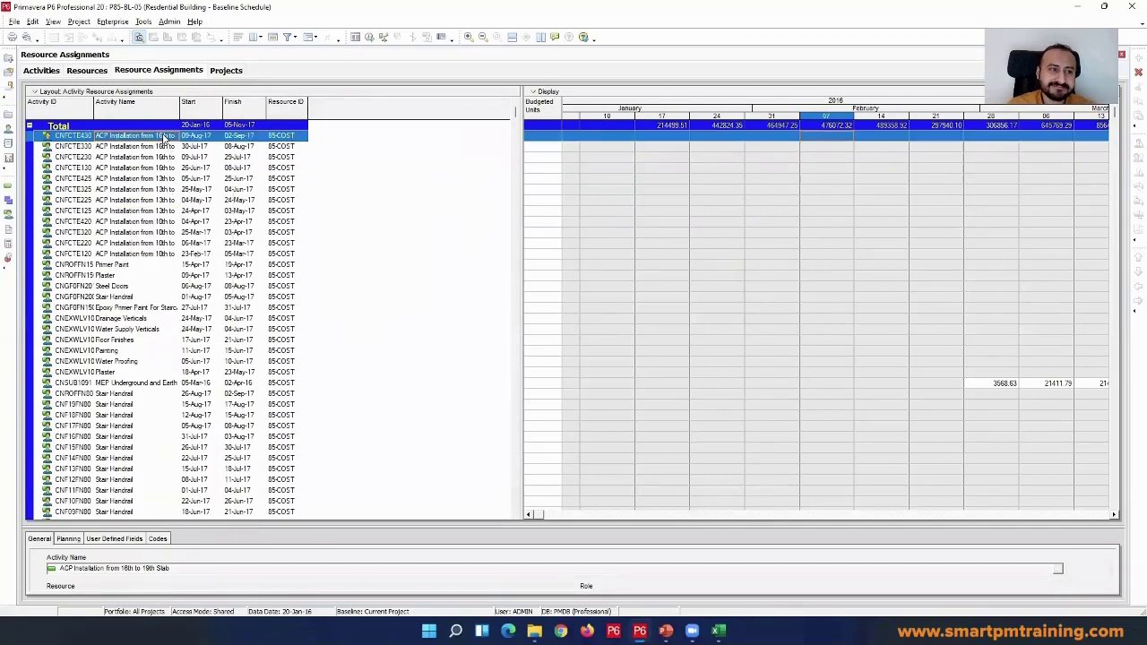
scroll(163, 268, "down", 5)
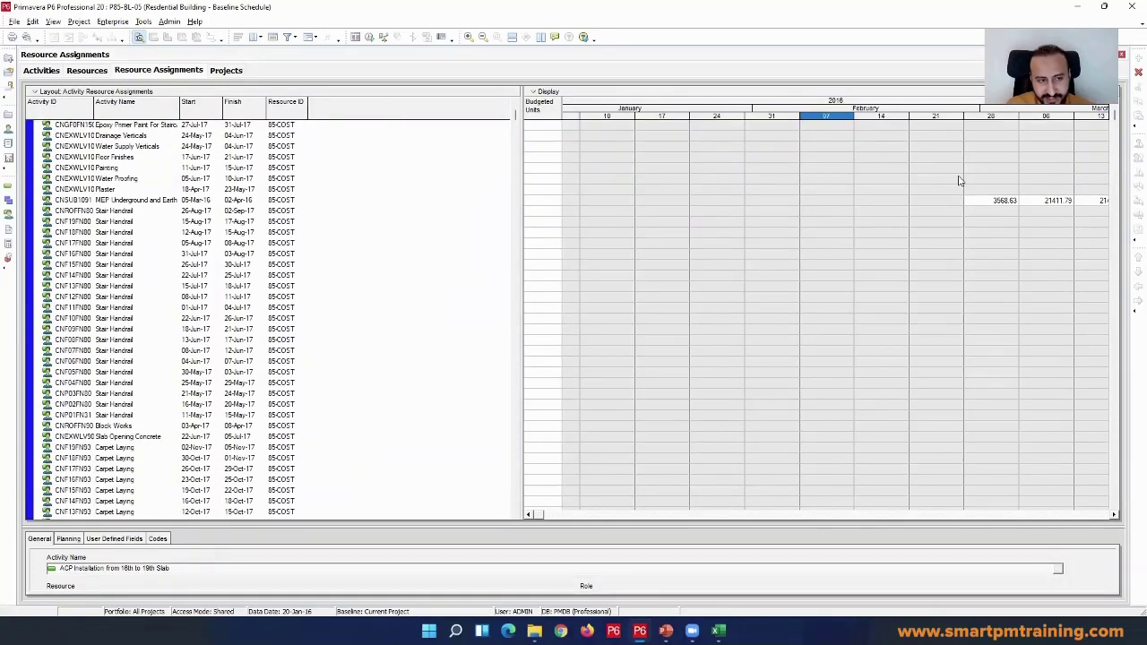
scroll(143, 249, "up", 6)
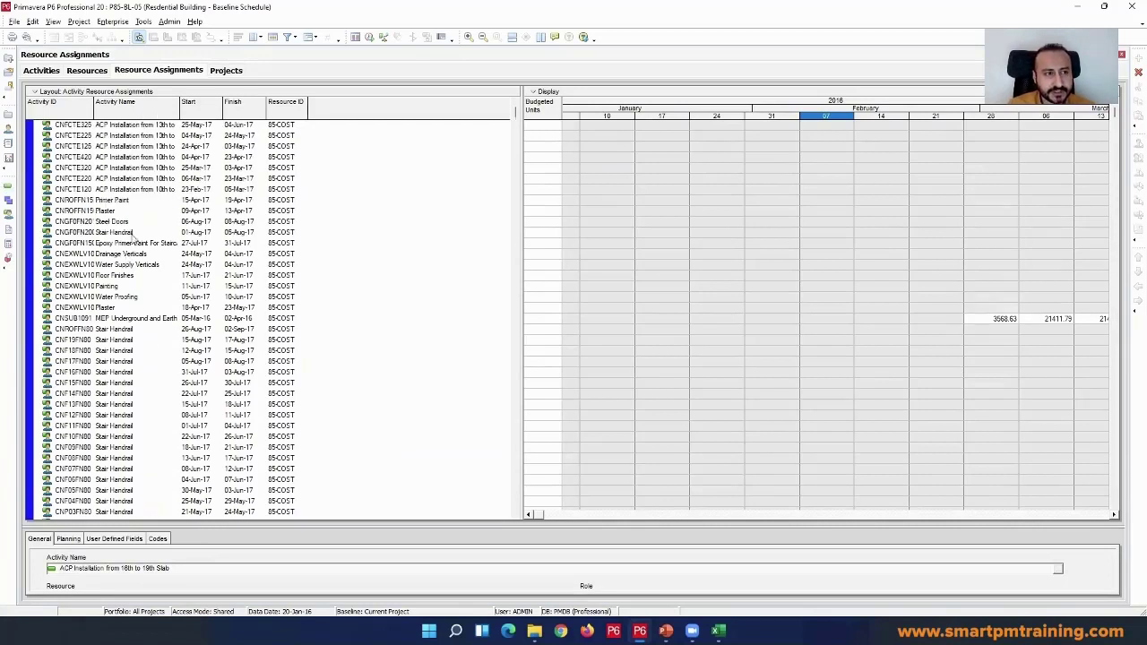
scroll(114, 244, "up", 1)
- Group the resource assignments by Project instead of by the grand total
right_click(109, 147)
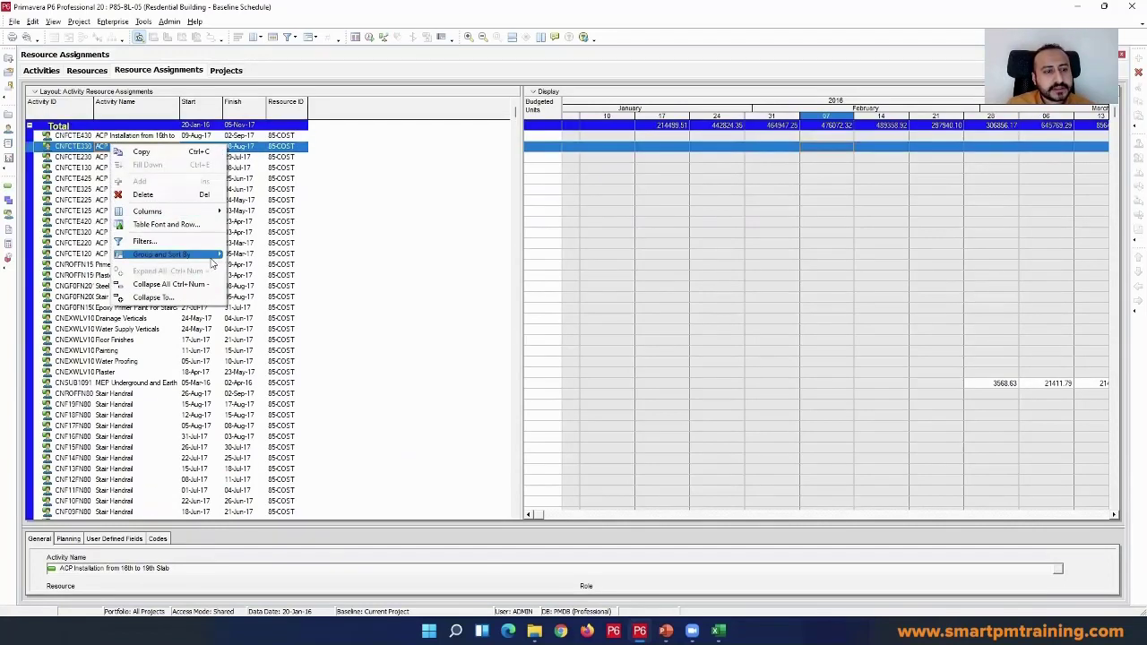
mouse_move(206, 254)
left_click(257, 256)
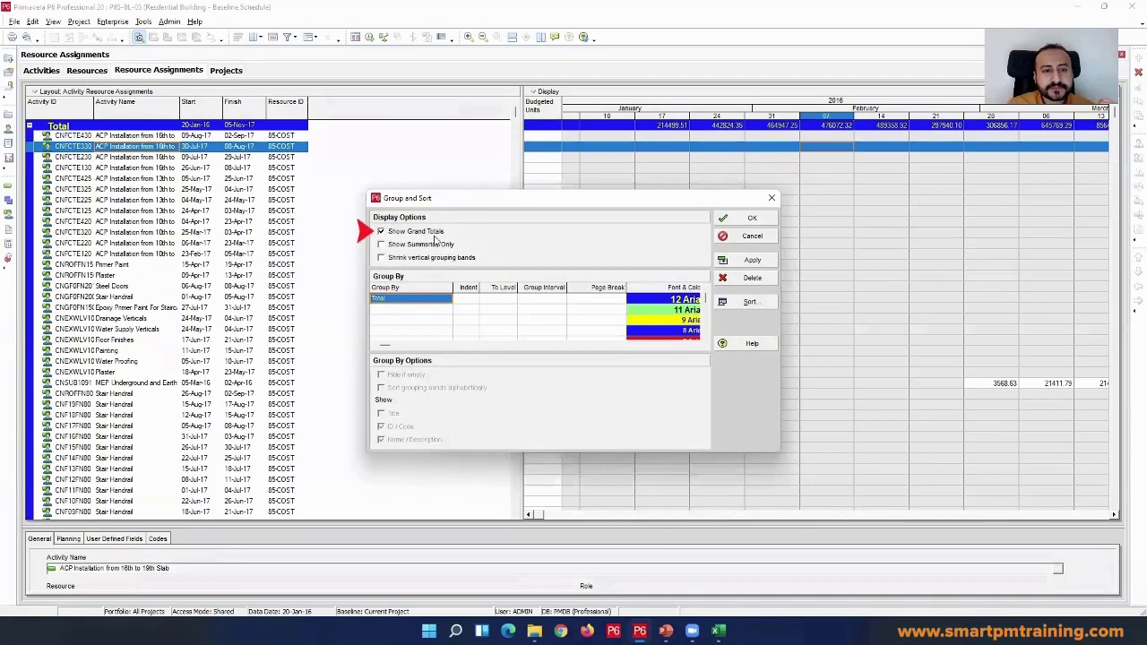
left_click(404, 300)
key("p")
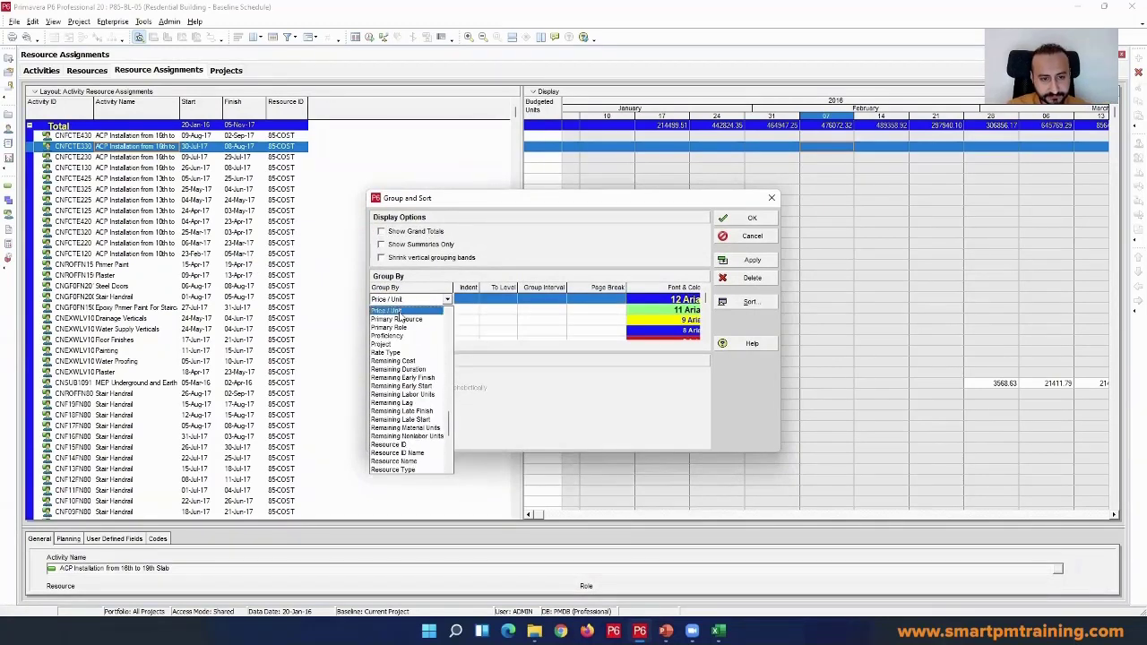
left_click(397, 344)
left_click(749, 219)
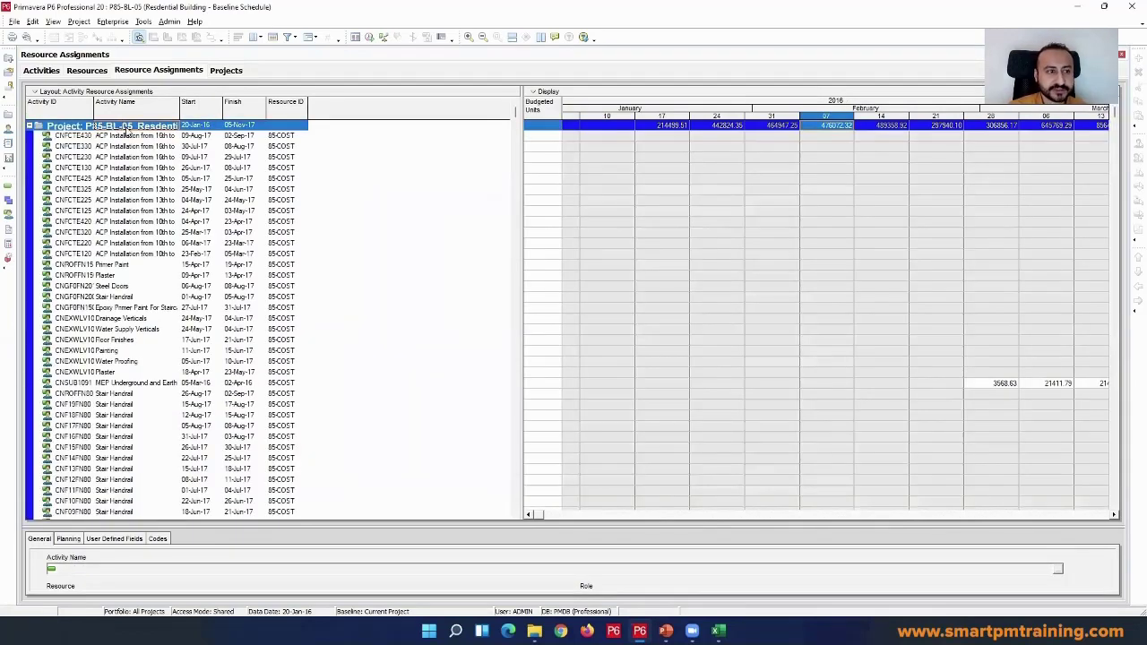
- Copy the project band's row, switch to the Progress Report workbook in Excel, and replace Sheet1's contents with the copied data starting at cell A1
left_click(132, 149)
left_click(139, 129)
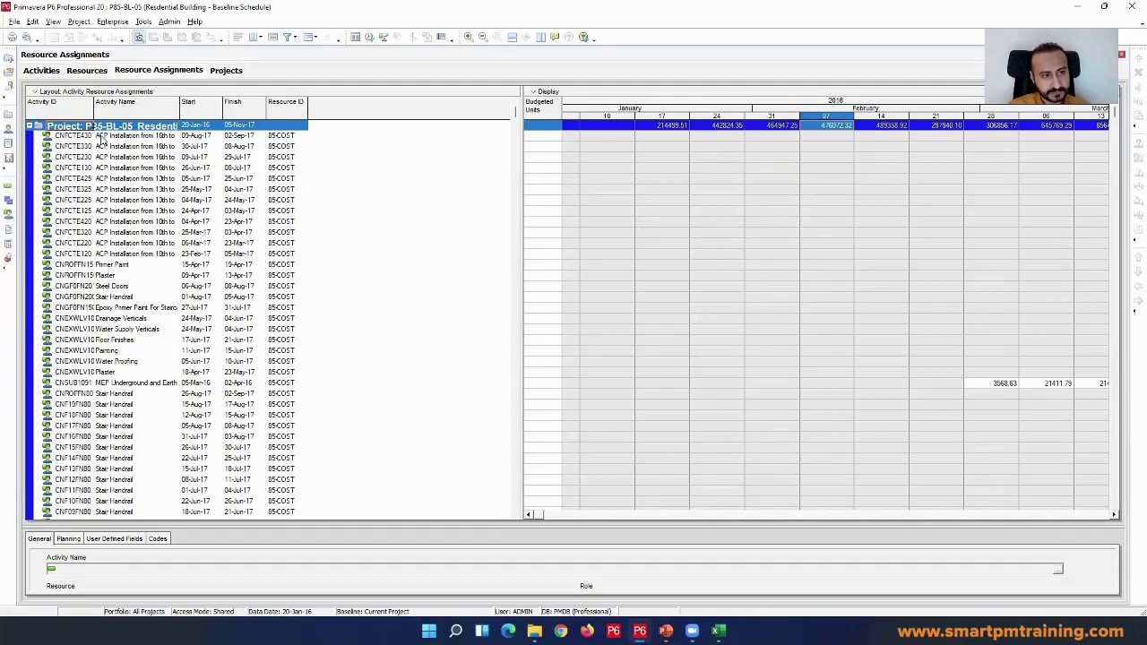
left_click(718, 631)
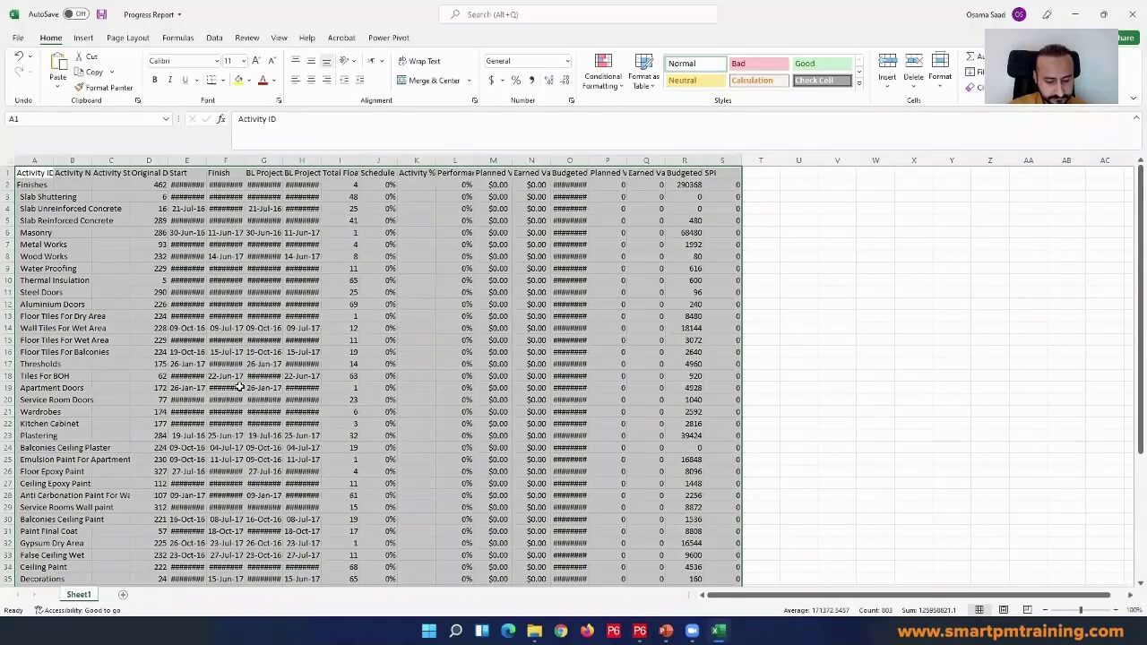
key("ctrl+a")
key("Delete")
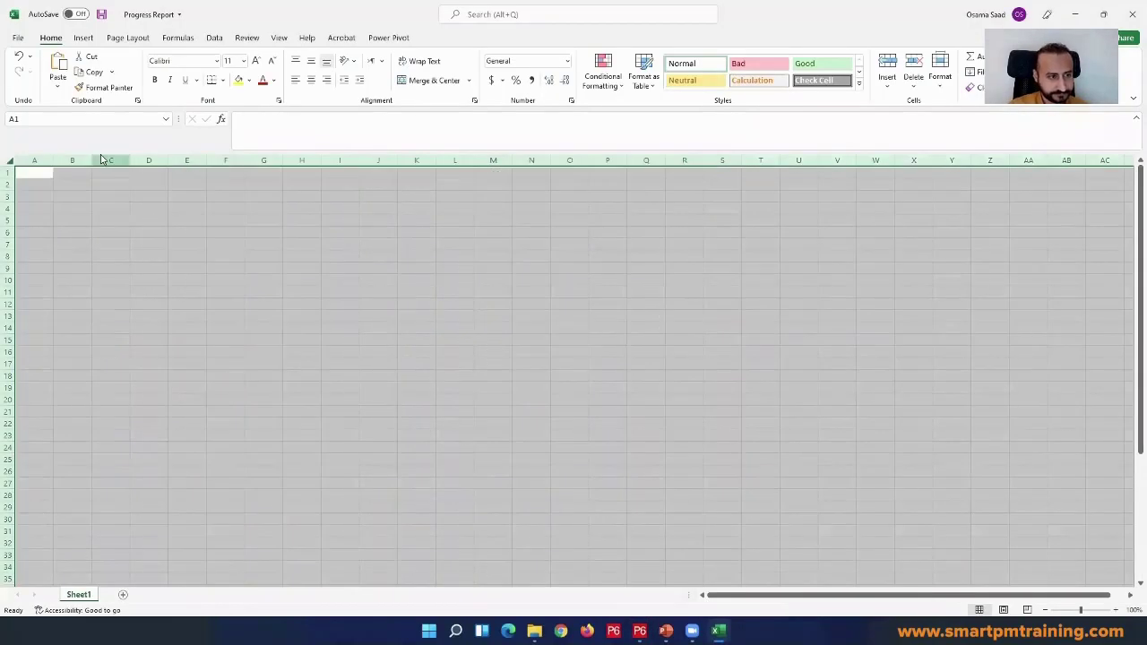
left_click(25, 174)
key("ctrl+v")
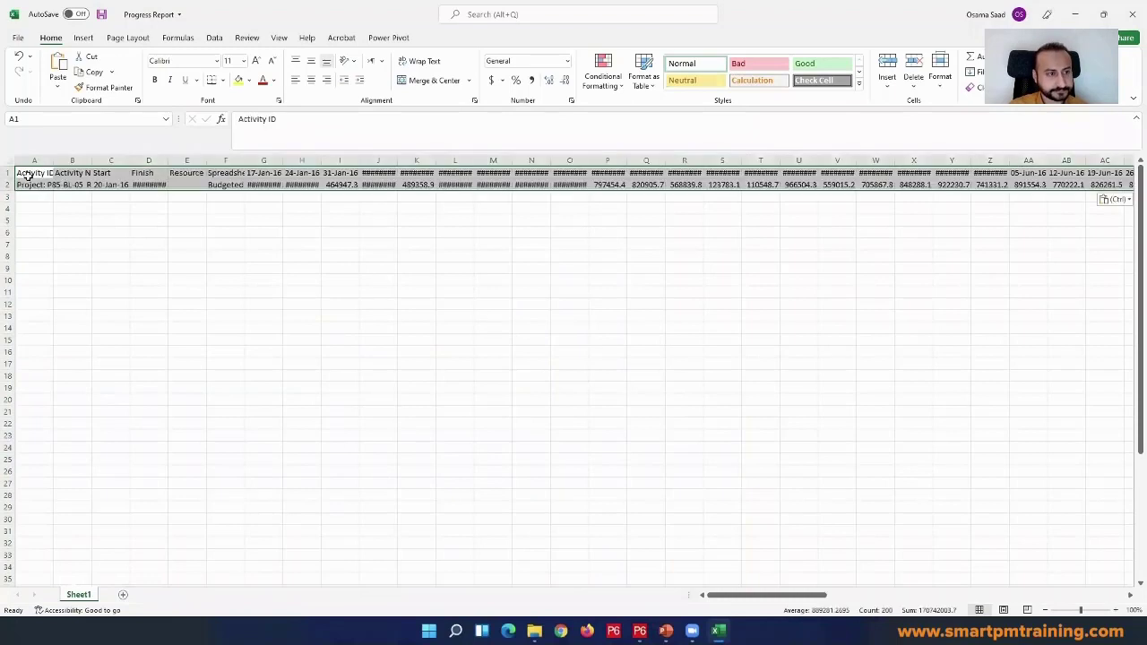
- Delete columns A to F, from Activity ID through Spreadsheet Field, so only the weekly dates and costs remain
left_click(72, 243)
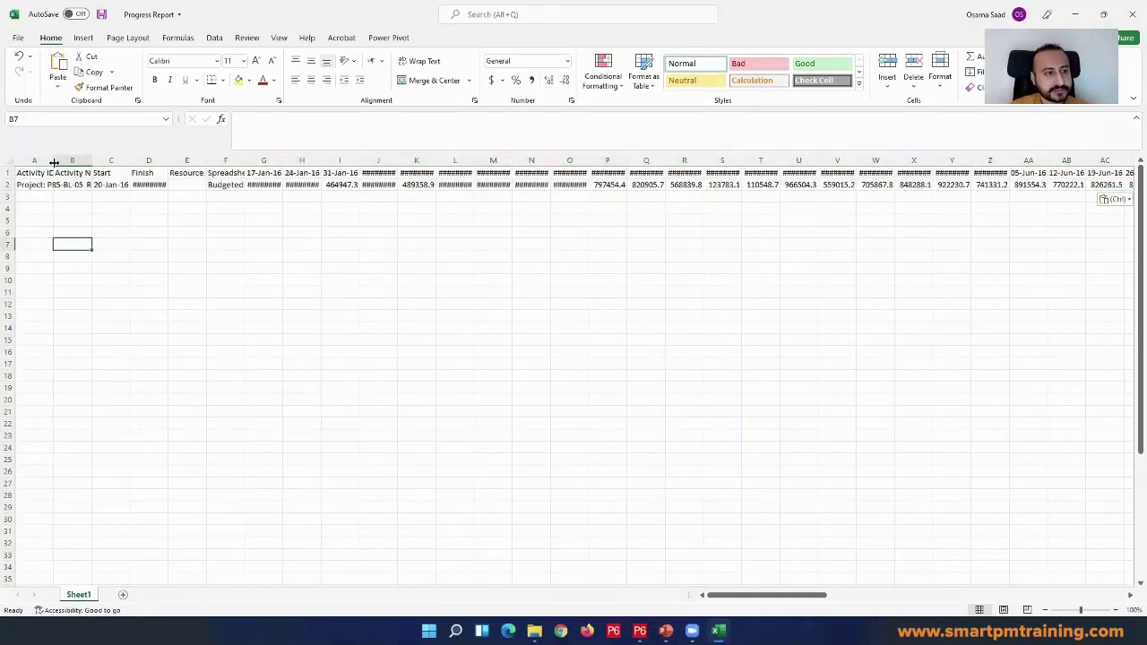
left_click_drag(54, 162, 82, 162)
left_click(253, 159)
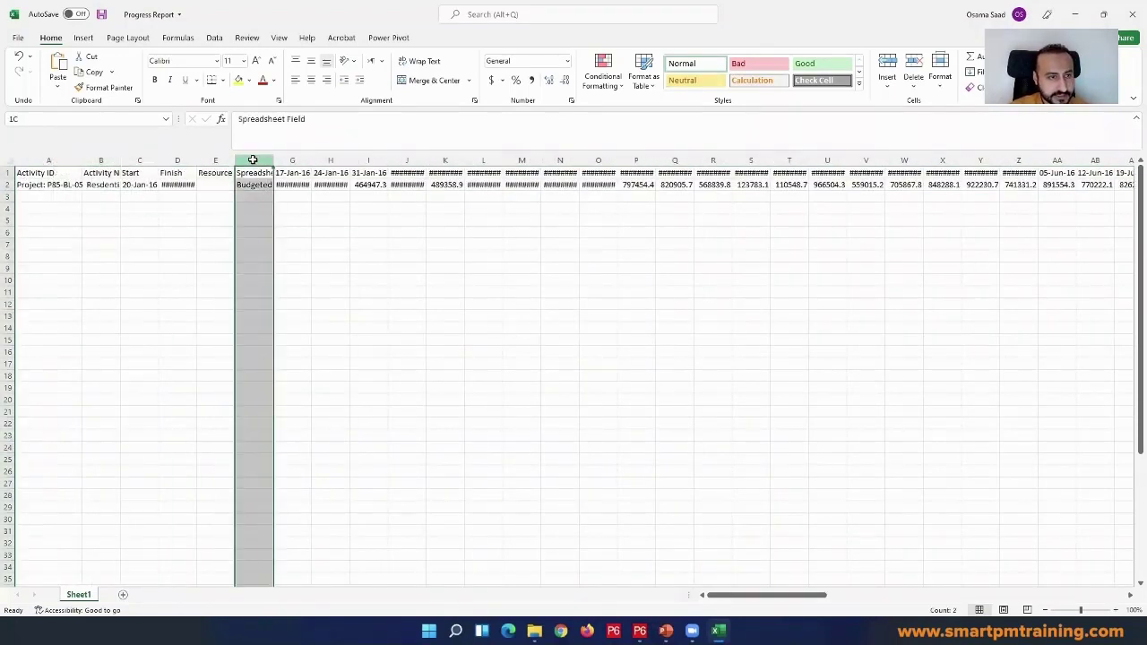
left_click(44, 159, "shift")
right_click(75, 166)
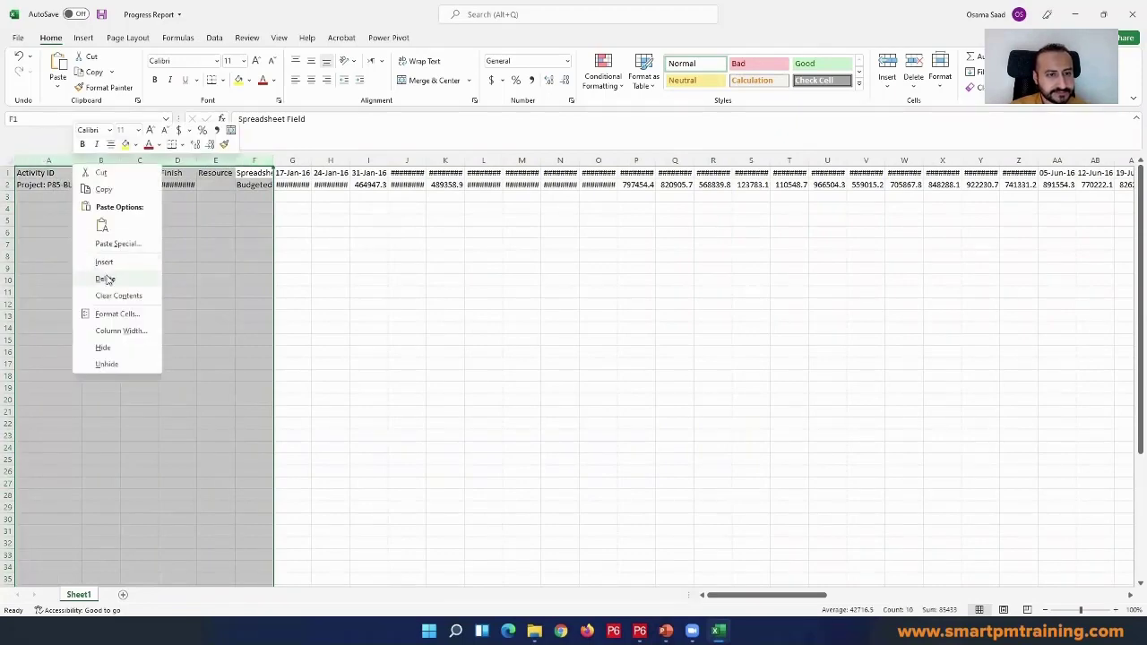
left_click(105, 280)
left_click(105, 272)
- Centre the contents of all weekly data columns, A to CQ, horizontally
left_click(45, 160)
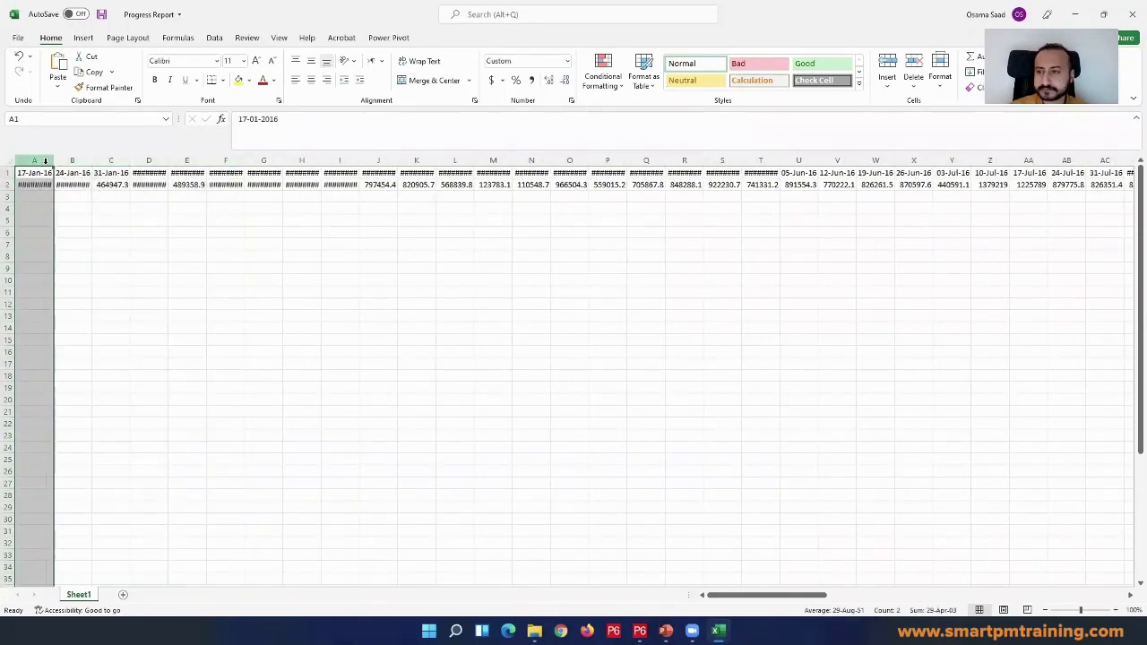
key("ctrl+shift+Right")
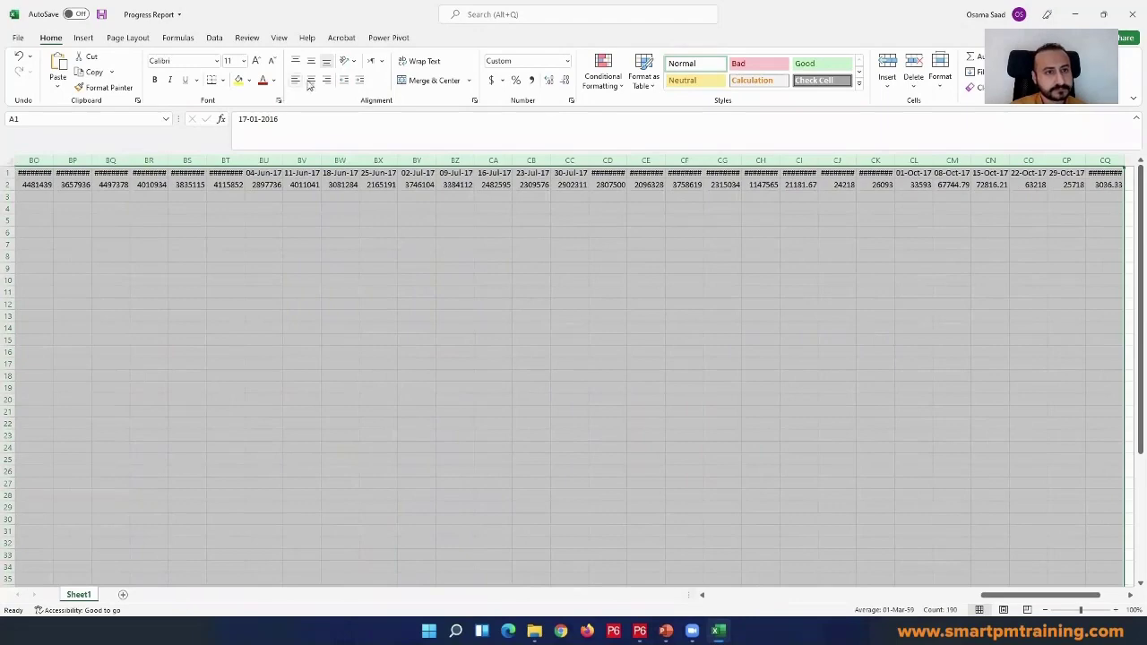
left_click(311, 81)
left_click(225, 219)
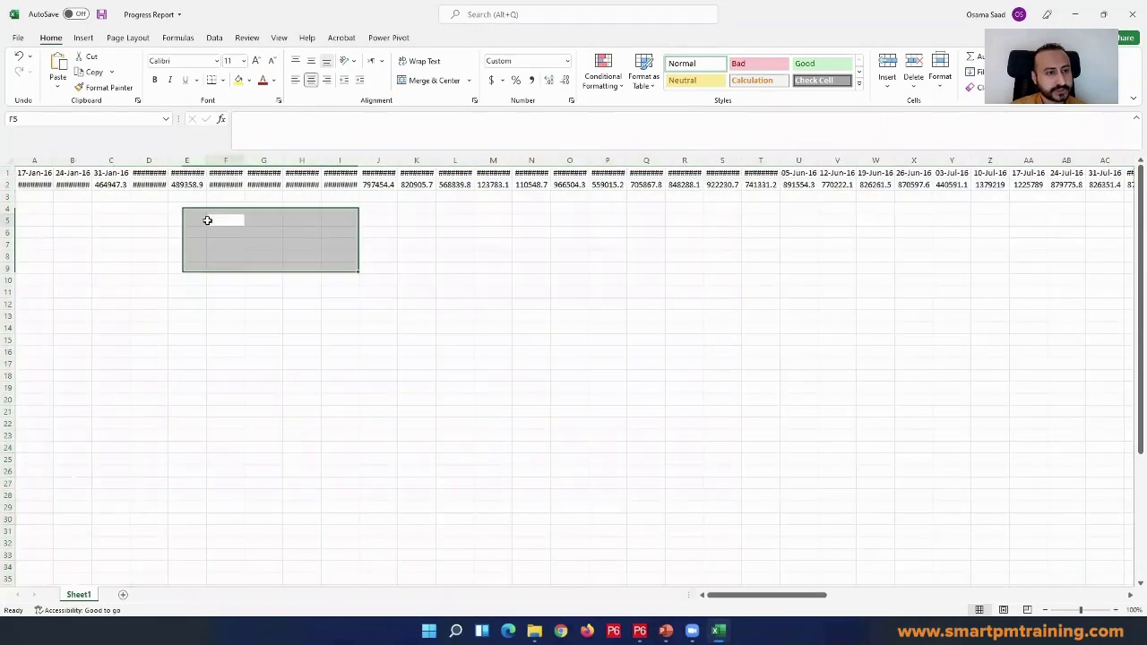
- AutoFit the widths of all weekly data columns, A to CQ, to their contents
left_click(34, 161)
key("ctrl+shift+Right")
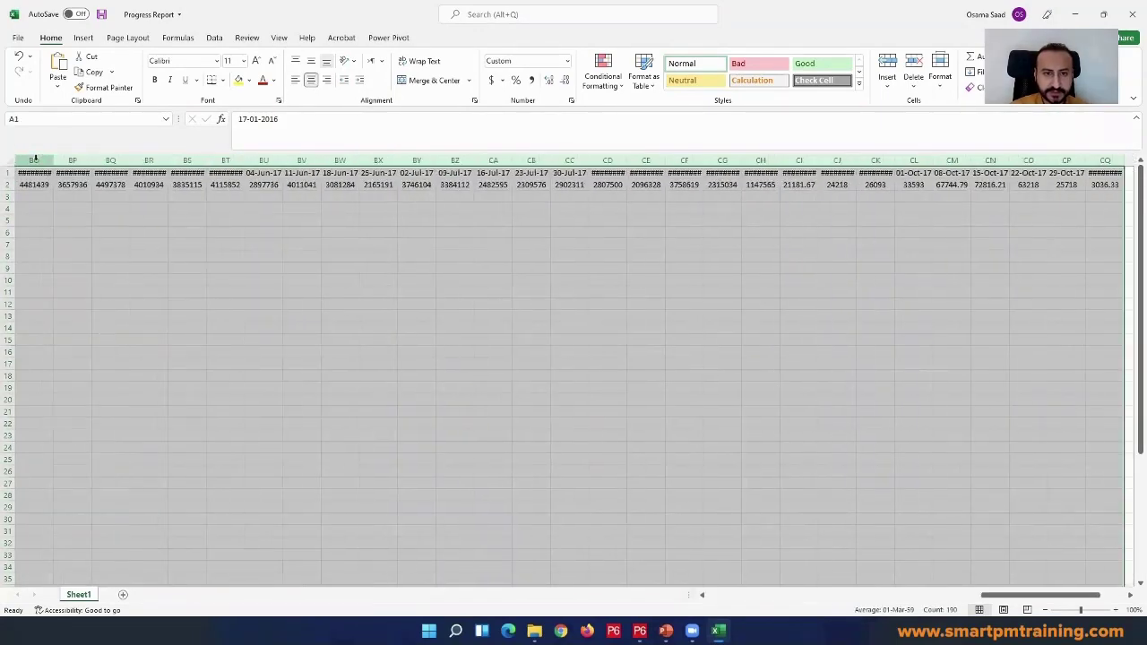
double_click(321, 160)
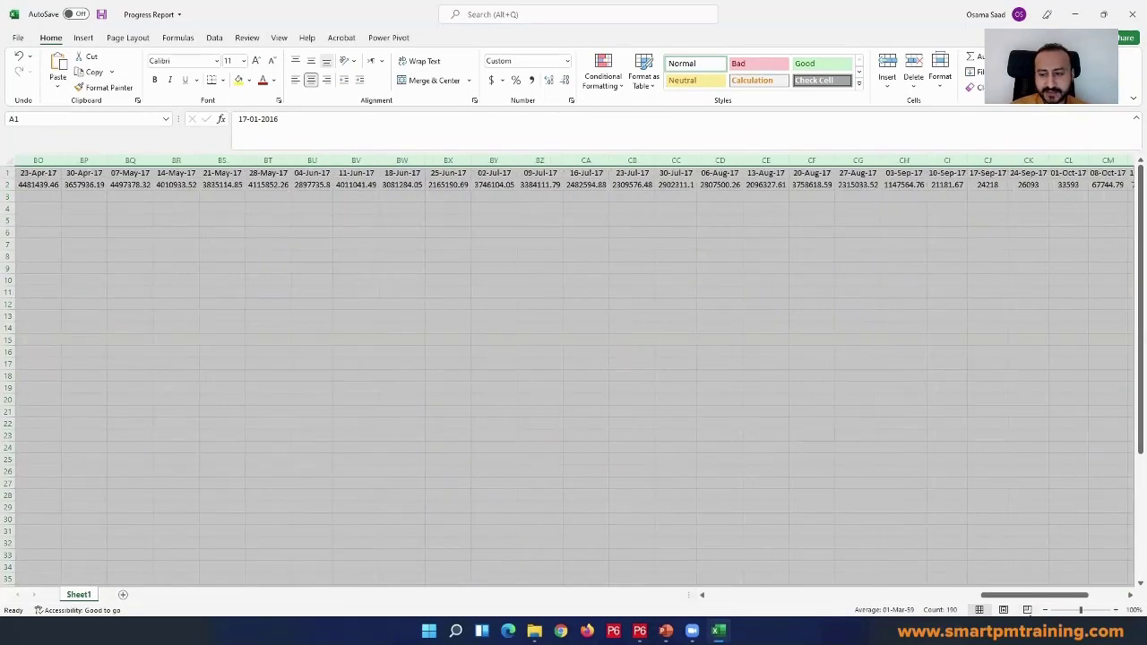
left_click_drag(1035, 595, 670, 600)
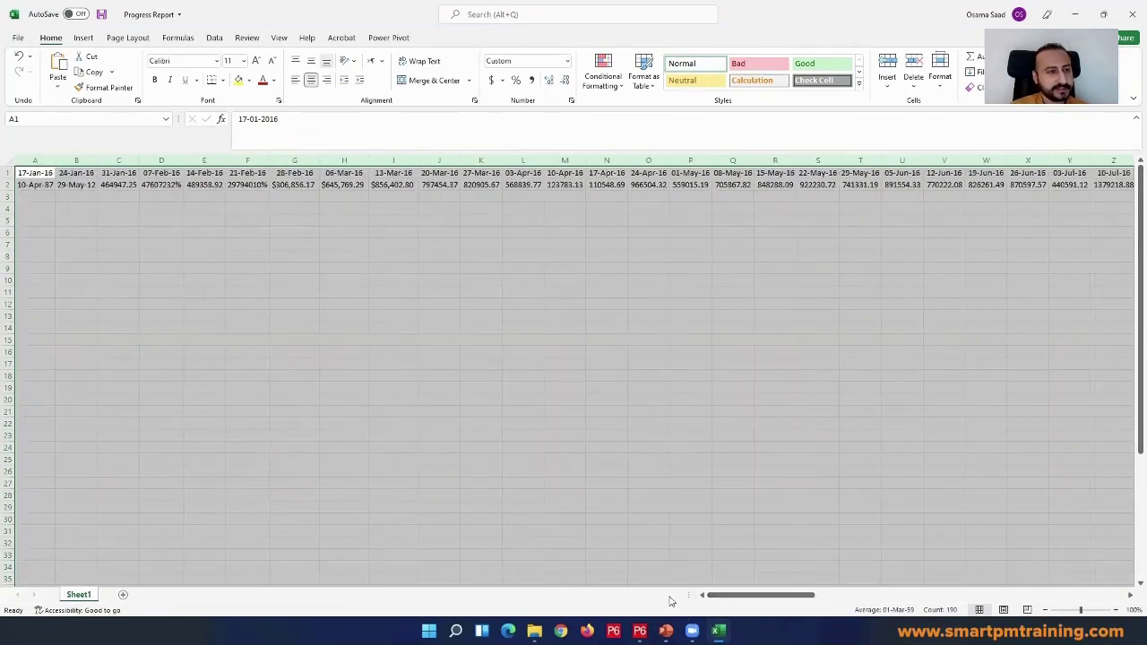
left_click(151, 284)
- Insert a blank column before the 17-Jan-16 column and widen it to hold row labels
right_click(45, 162)
left_click(76, 262)
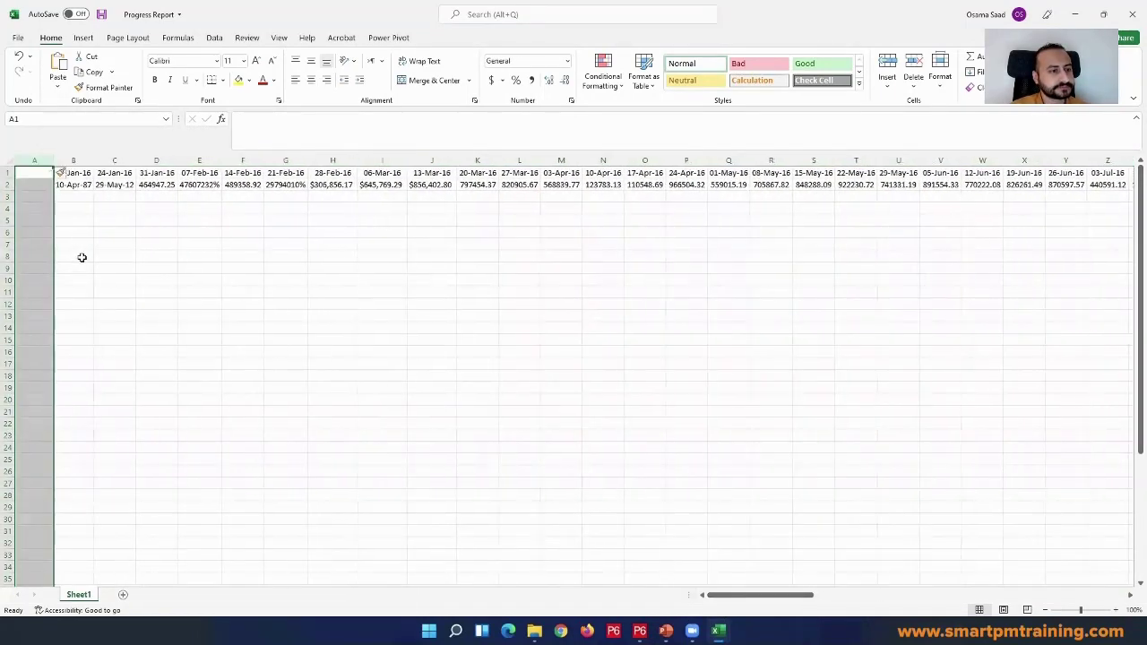
left_click(157, 244)
left_click_drag(53, 160, 135, 185)
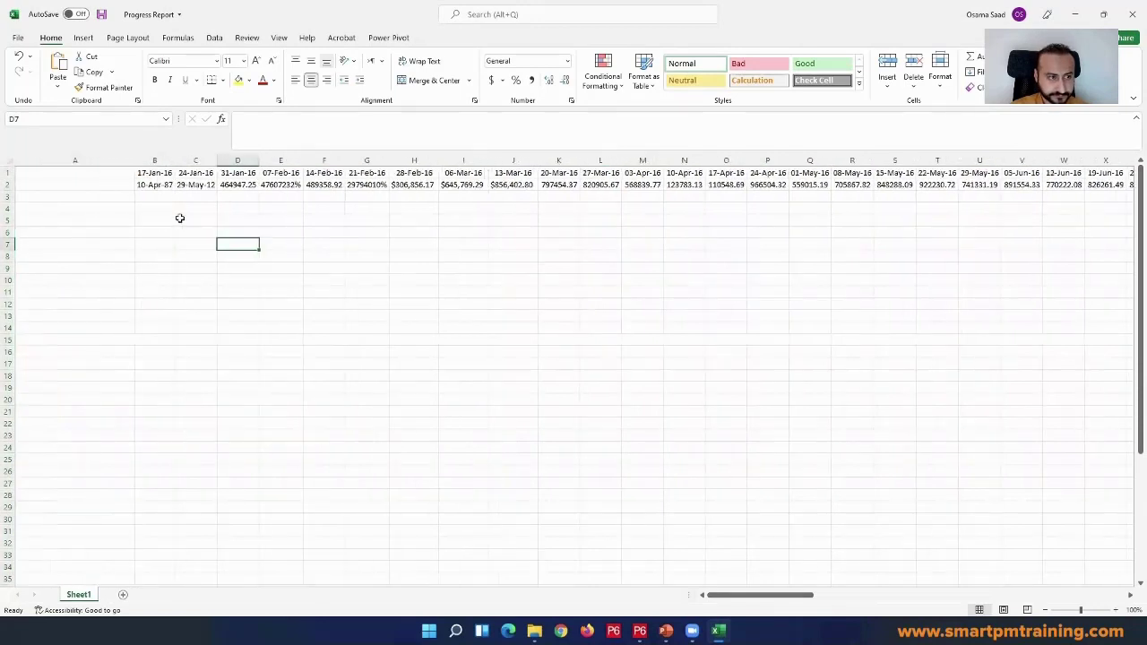
left_click(73, 186)
- Copy the format of cell D2 onto cells B2 and C2 with Format Painter and check both values
left_click(157, 182)
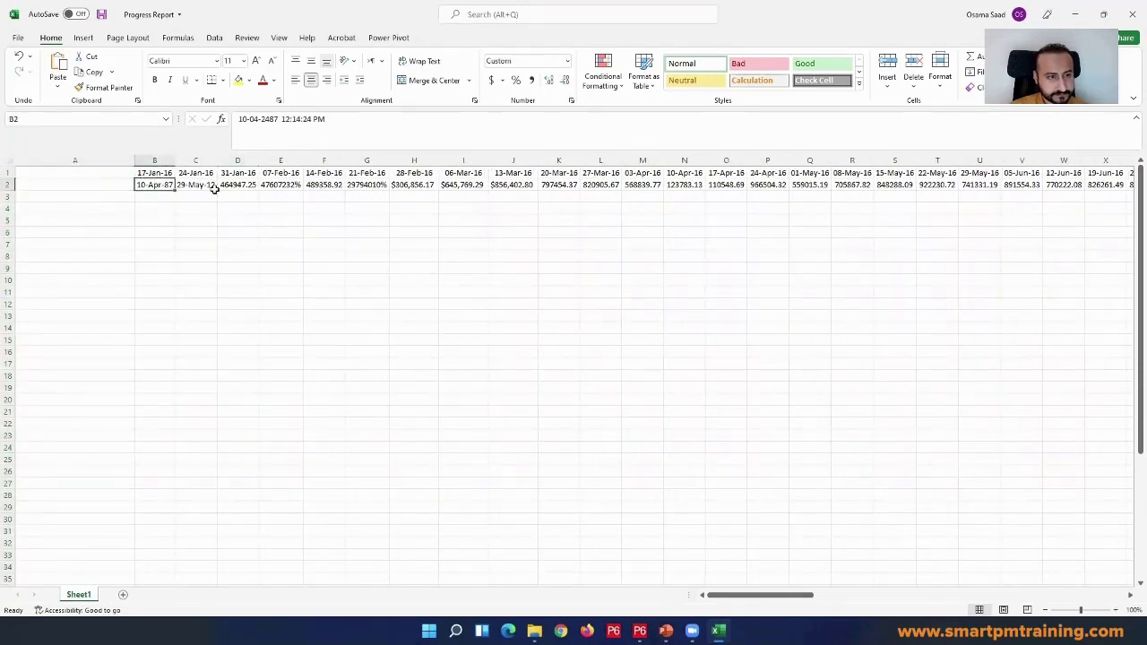
left_click(240, 185)
left_click(110, 88)
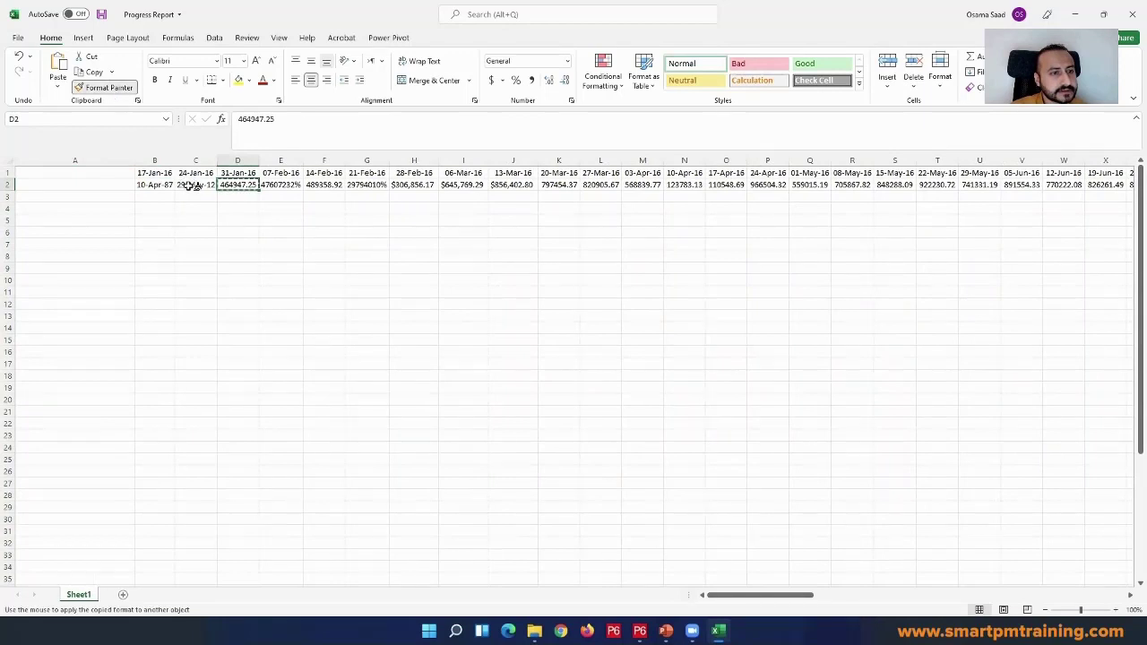
left_click_drag(155, 184, 197, 185)
left_click(202, 184)
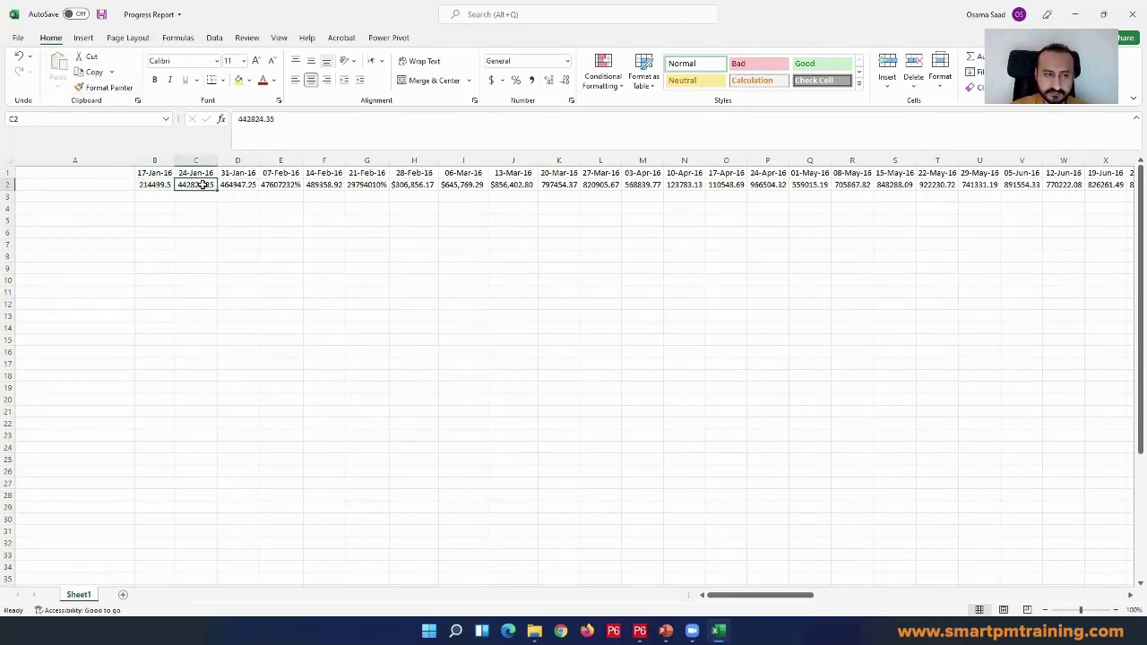
left_click(144, 185)
left_click(199, 185)
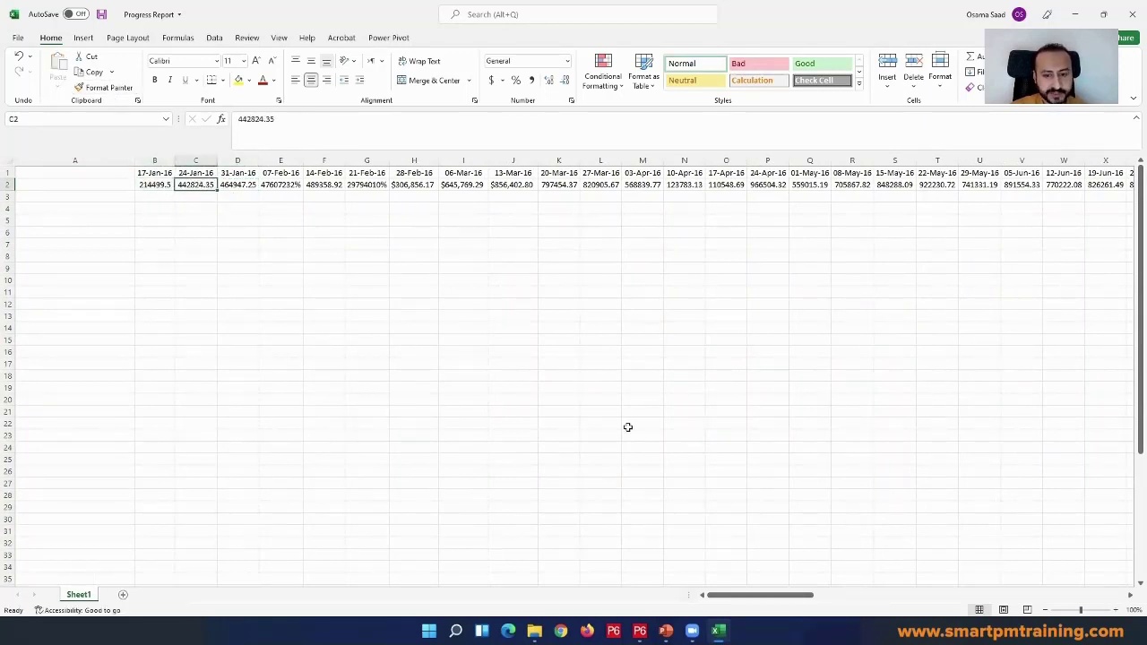
key("alt+Tab")
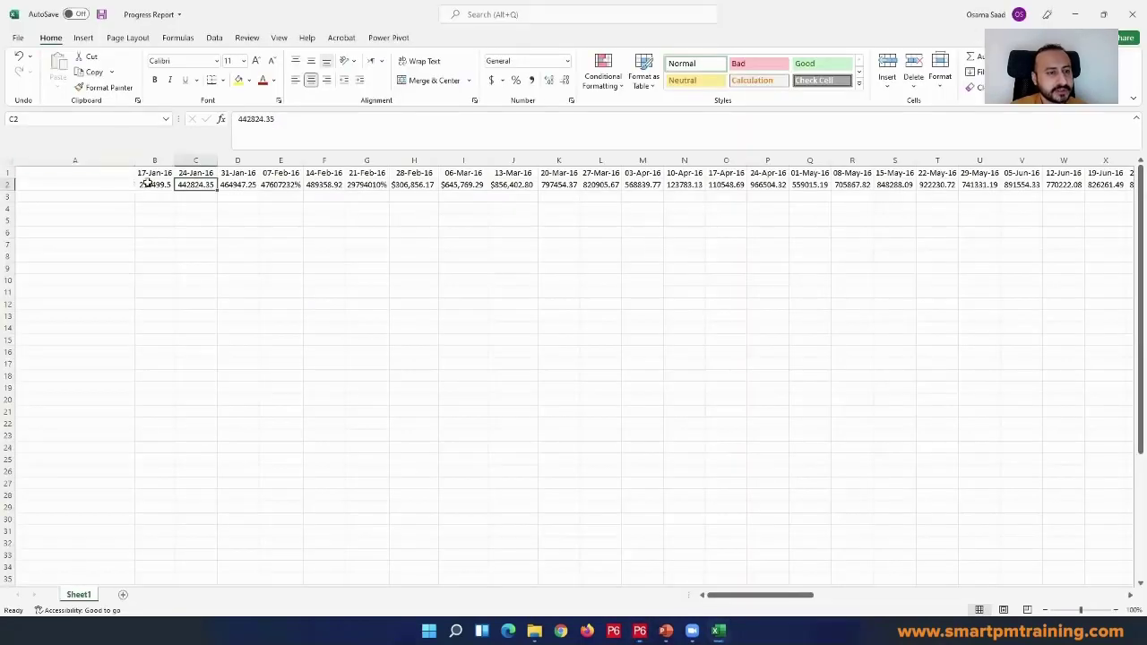
- Enter the row label Planned Cost in cell A2
left_click(148, 184)
left_click(110, 183)
type("Planned Cost")
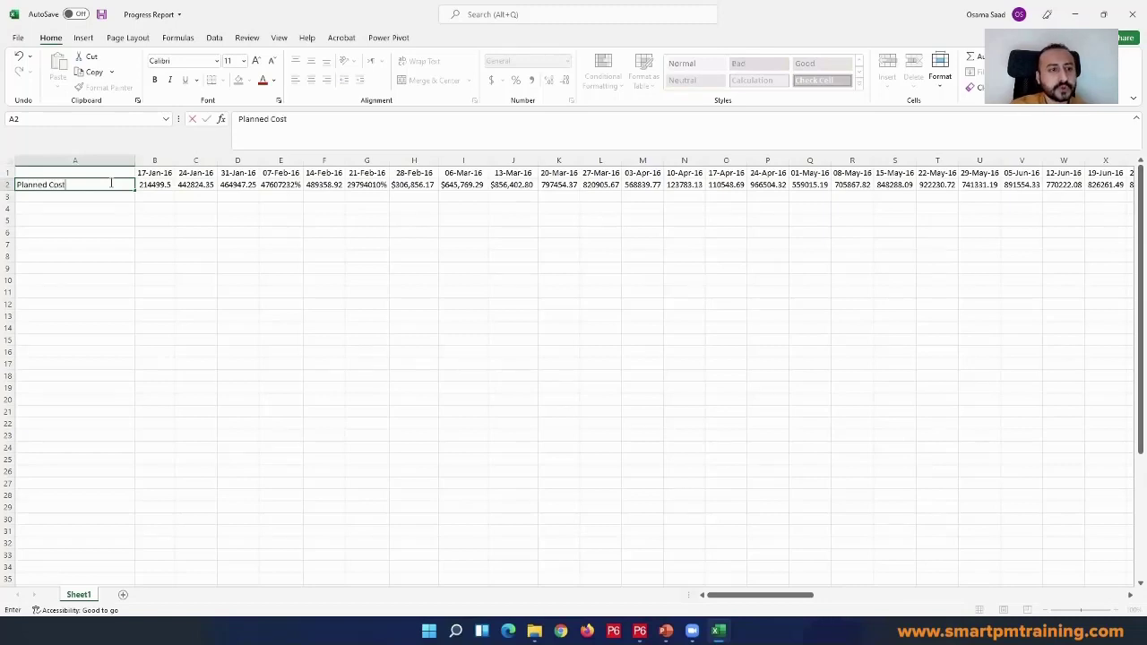
key("Return")
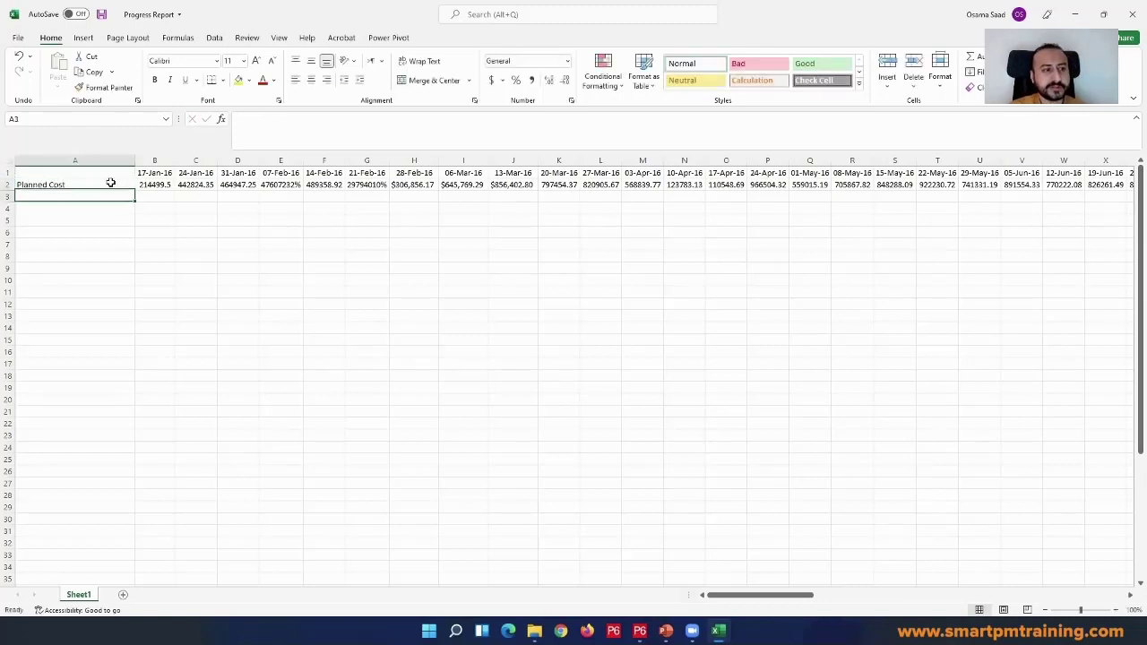
- Apply the Number format to all weekly planned cost values in row 2, from B2 to CR2
left_click(298, 183)
left_click(154, 185)
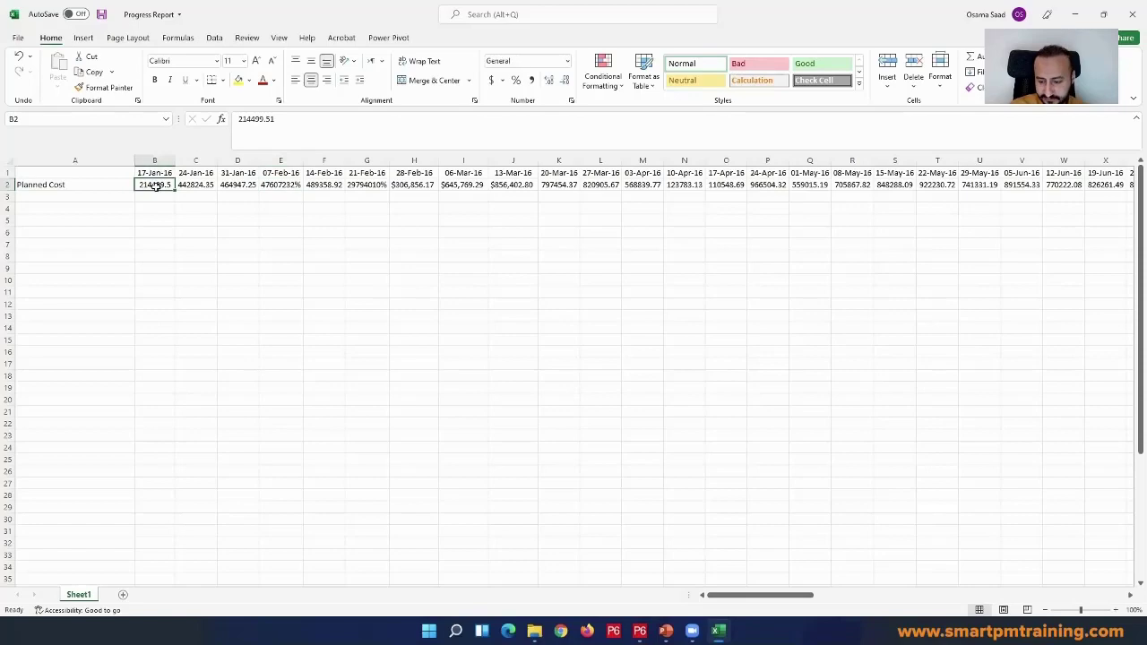
key("ctrl+shift+Right")
left_click(567, 61)
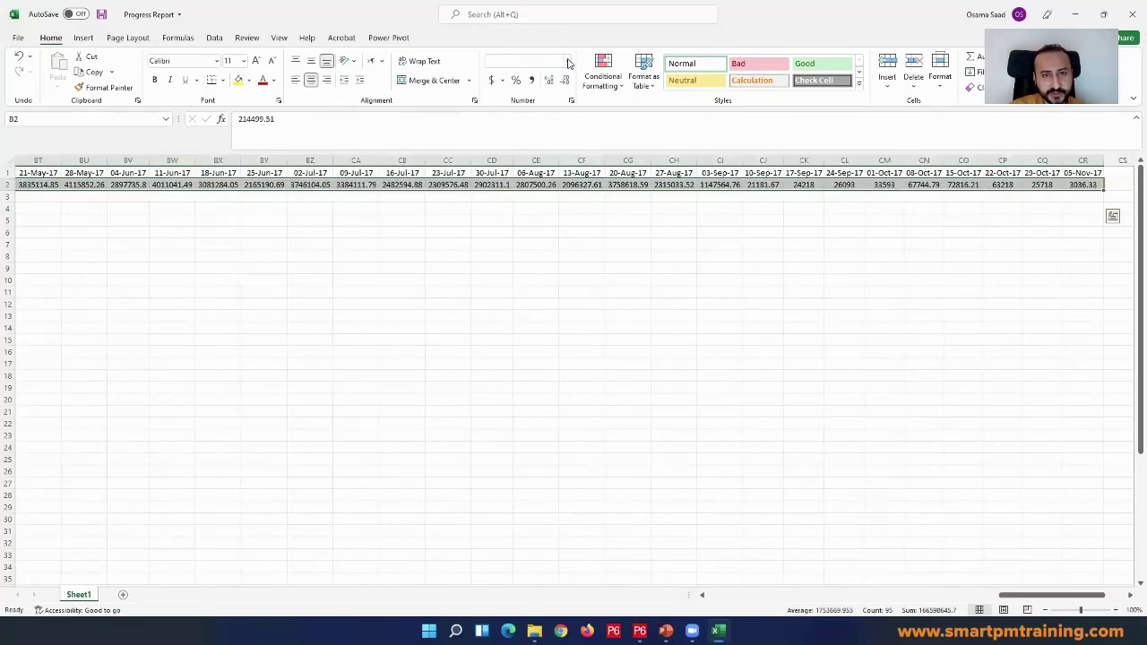
left_click(556, 112)
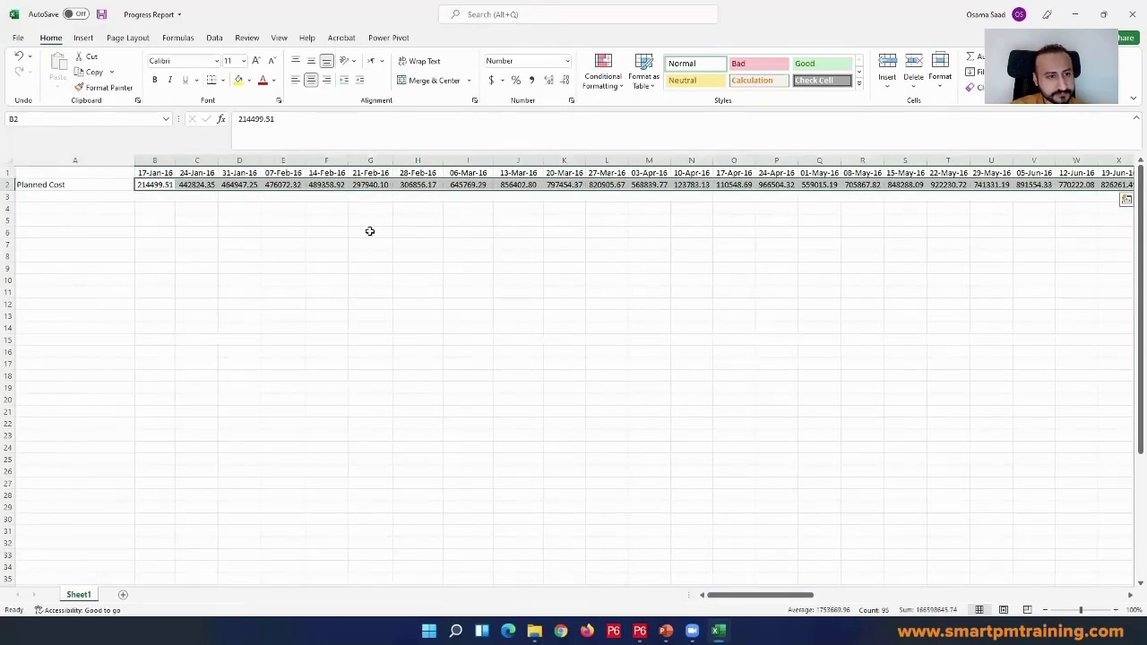
left_click(369, 231)
- Enter the row label Actual Cost in cell A3
left_click(80, 196)
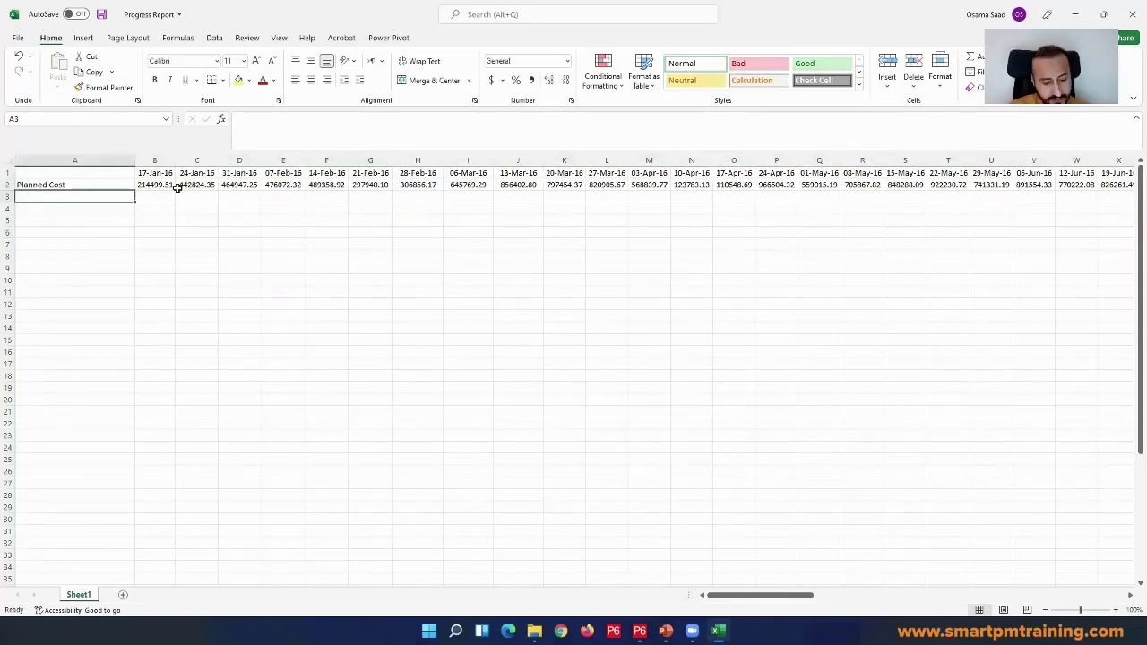
type("A")
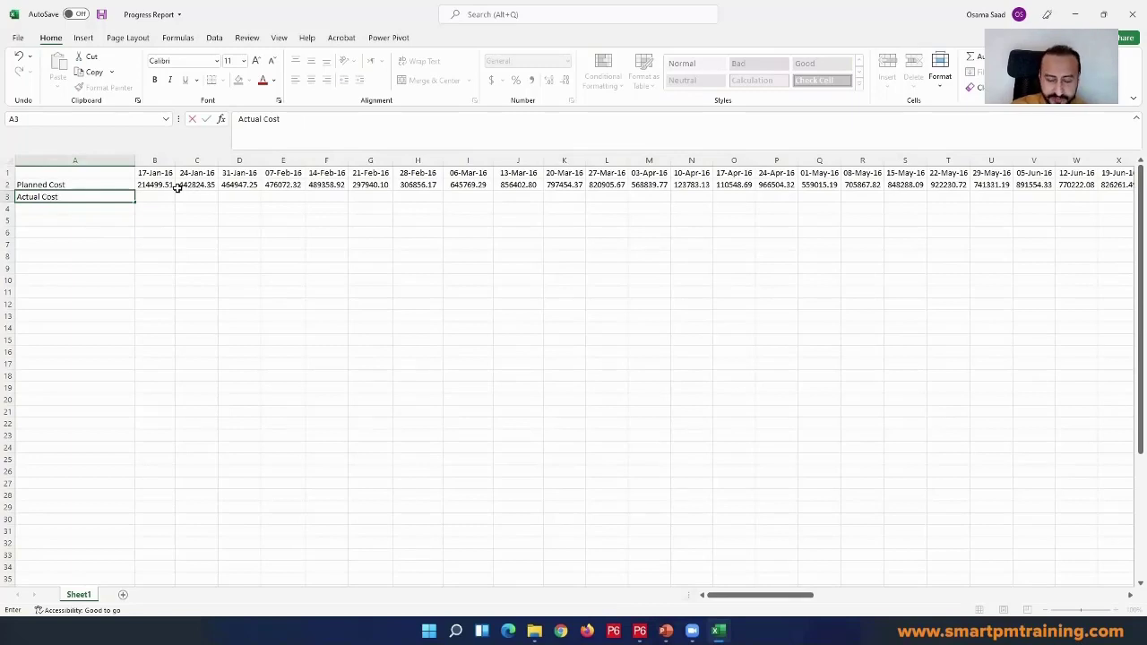
type("ctual Cost")
key("ctrl+Return")
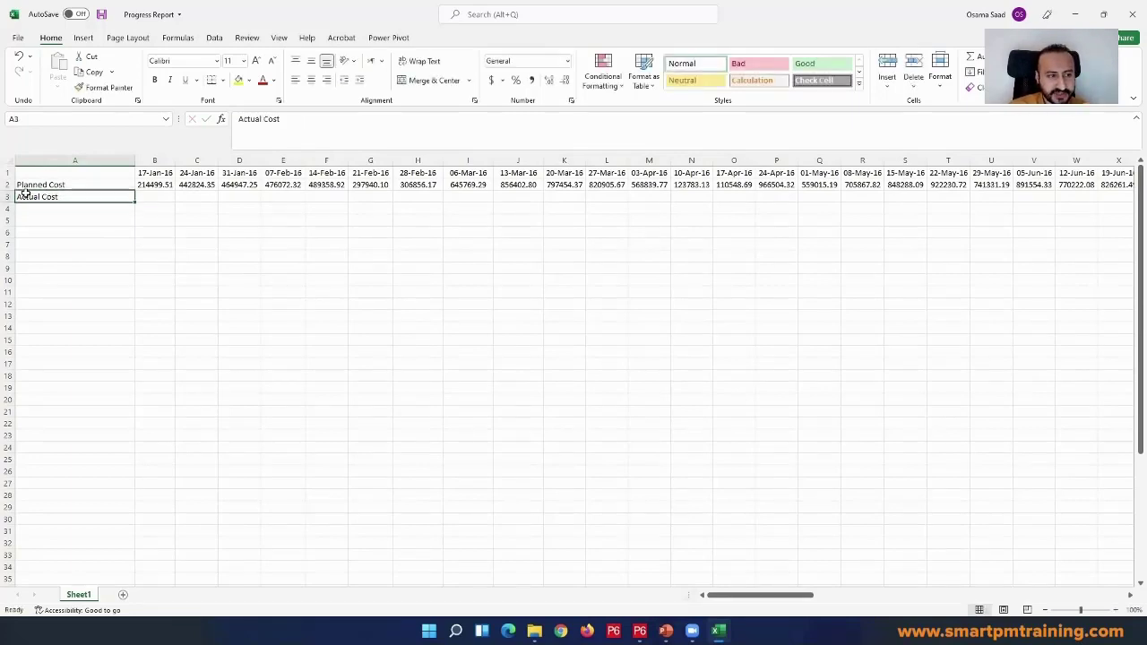
- Replace the word Actual in the A3 label so that it reads Earned Value Cost
double_click(25, 197)
double_click(25, 196)
type("Ear")
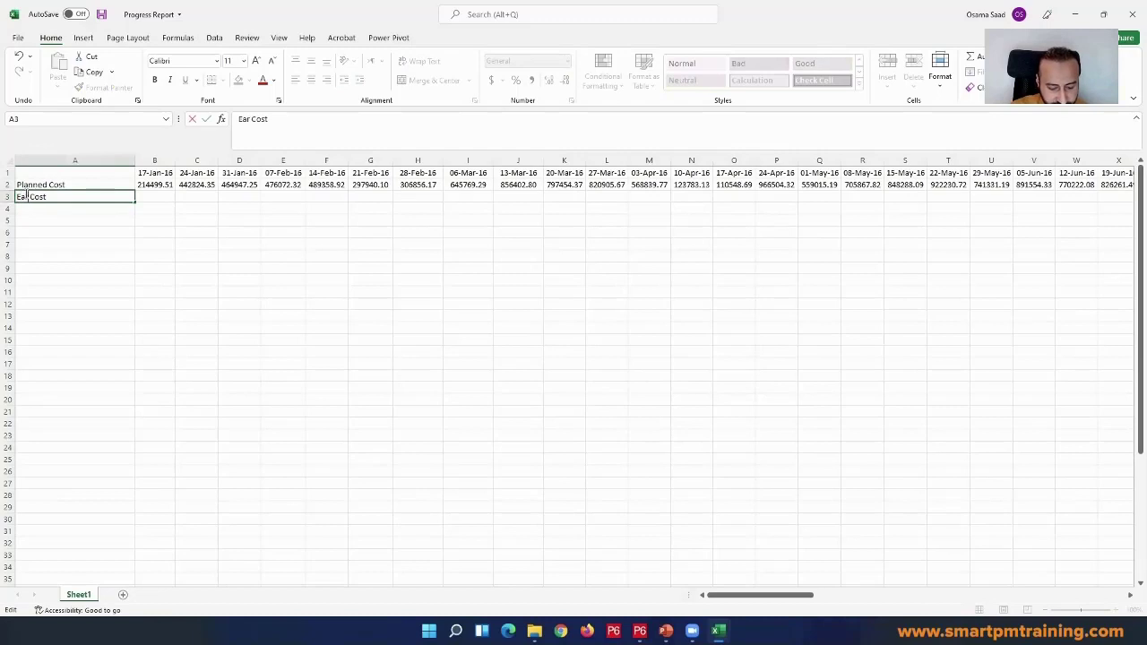
type("ned Value")
key("Return")
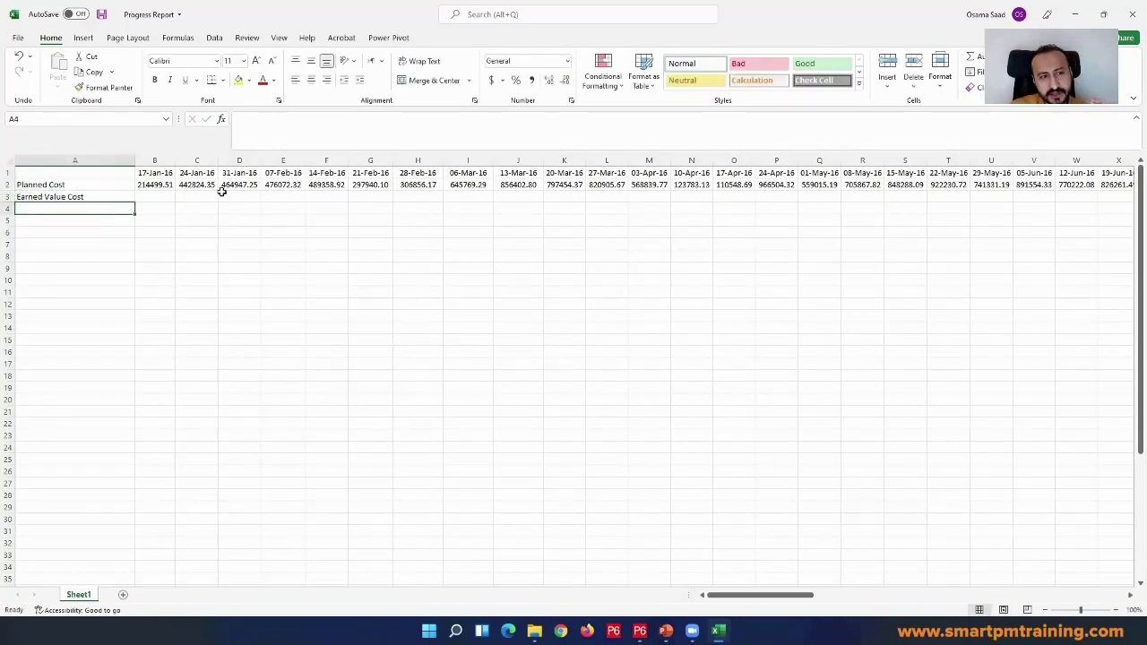
- Look through the Earned Value Cost cells in row 3 across the weekly columns, from B3 to L3
left_click(167, 198)
key("Right")
key("Right")
key("Right")
key("Right")
key("Right")
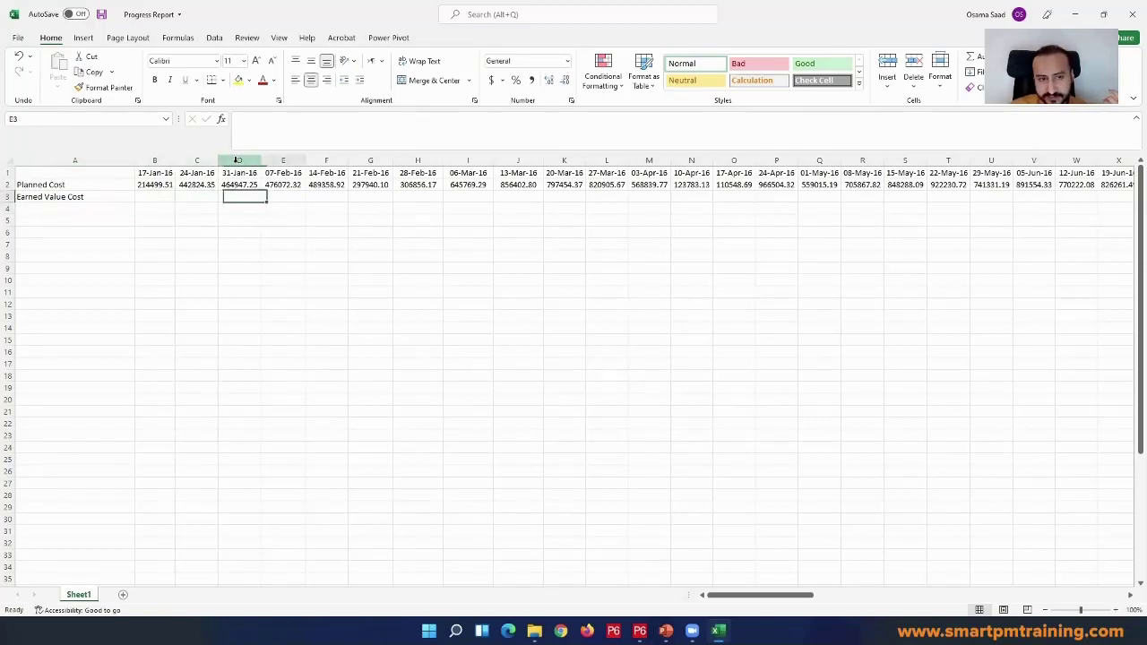
key("Right")
key("Right")
key("Right")
key("Right")
key("Right")
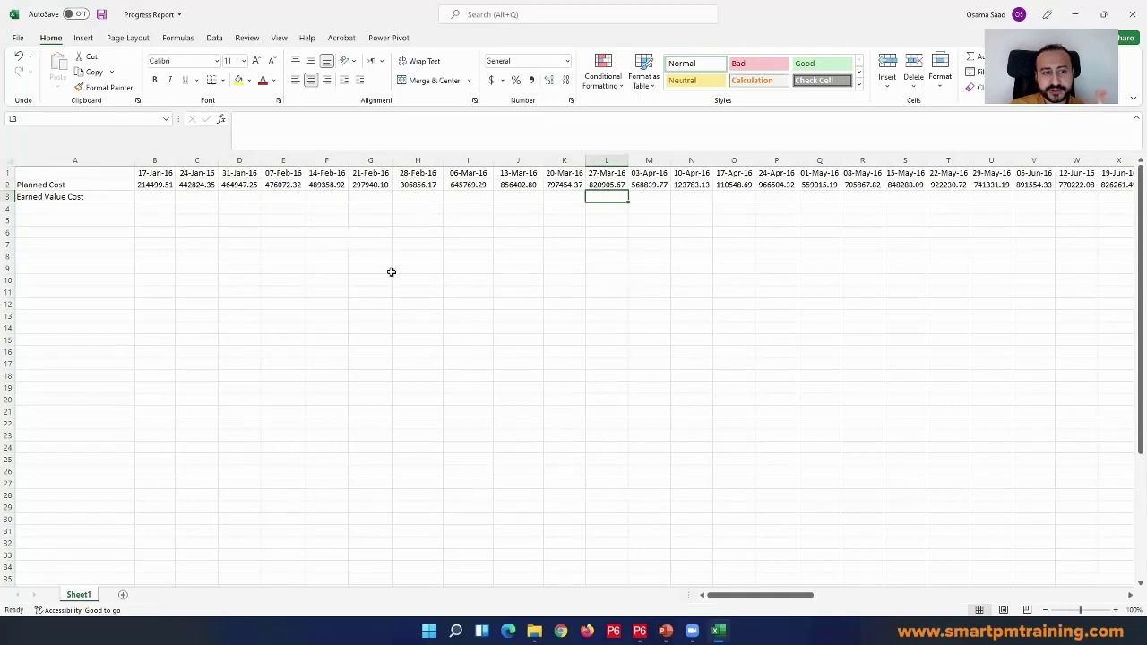
- Compare the dates and planned costs of the 24-Jan-16 and 31-Jan-16 columns with the 17 January week total in Primavera P6
left_click_drag(239, 173, 256, 231)
left_click(244, 196)
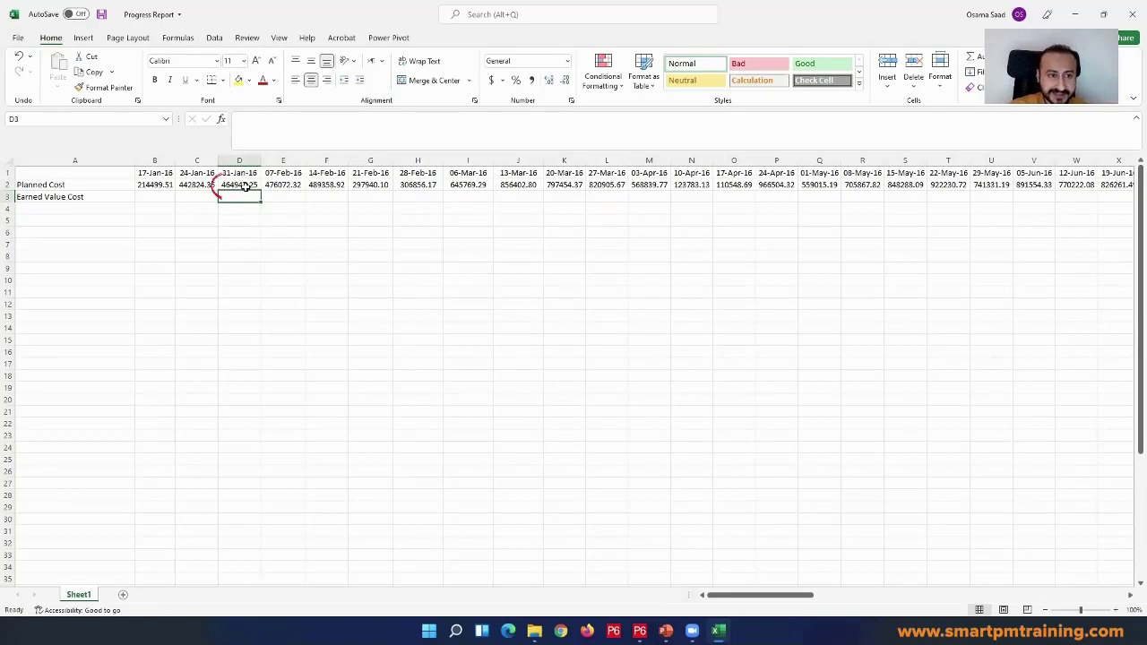
left_click(245, 186)
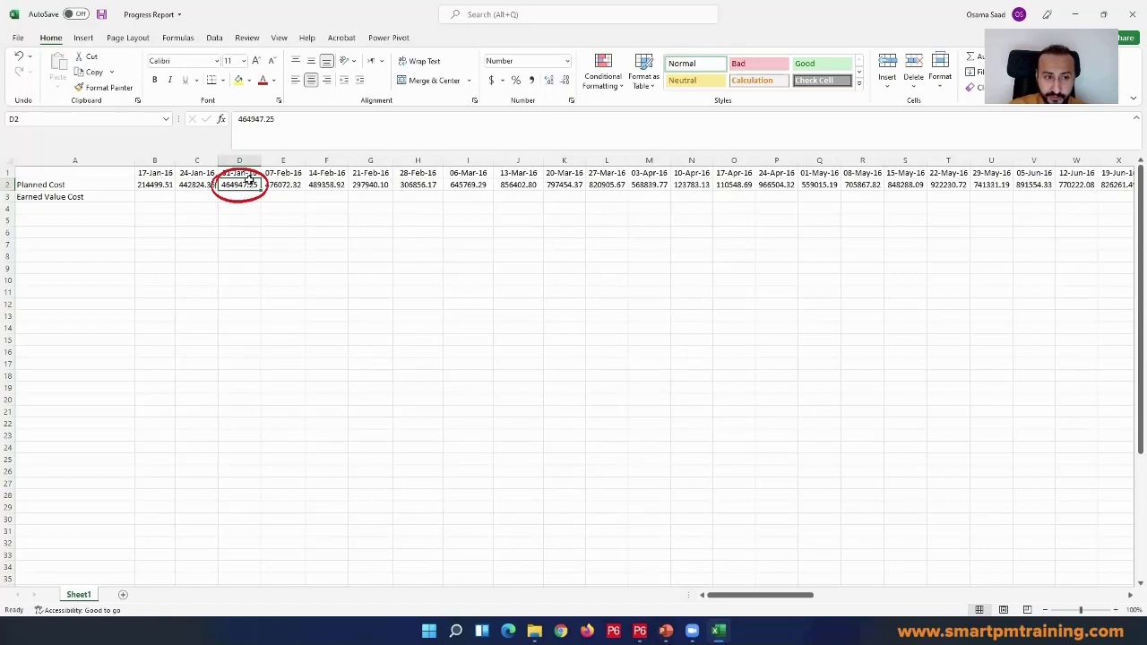
left_click(242, 174)
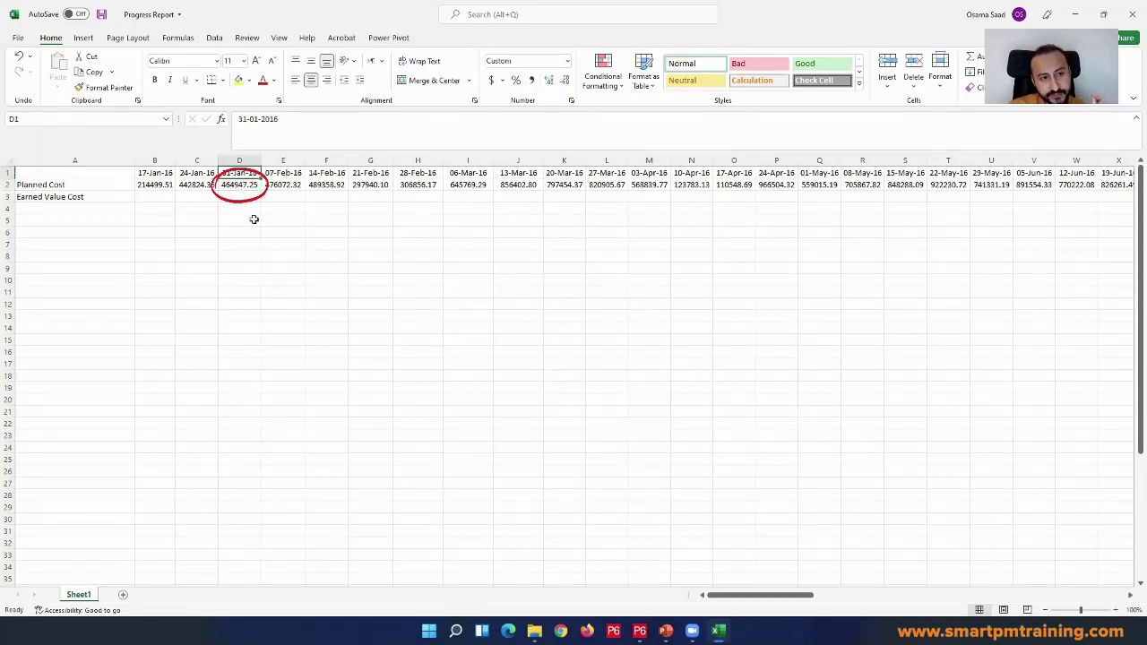
left_click(197, 185)
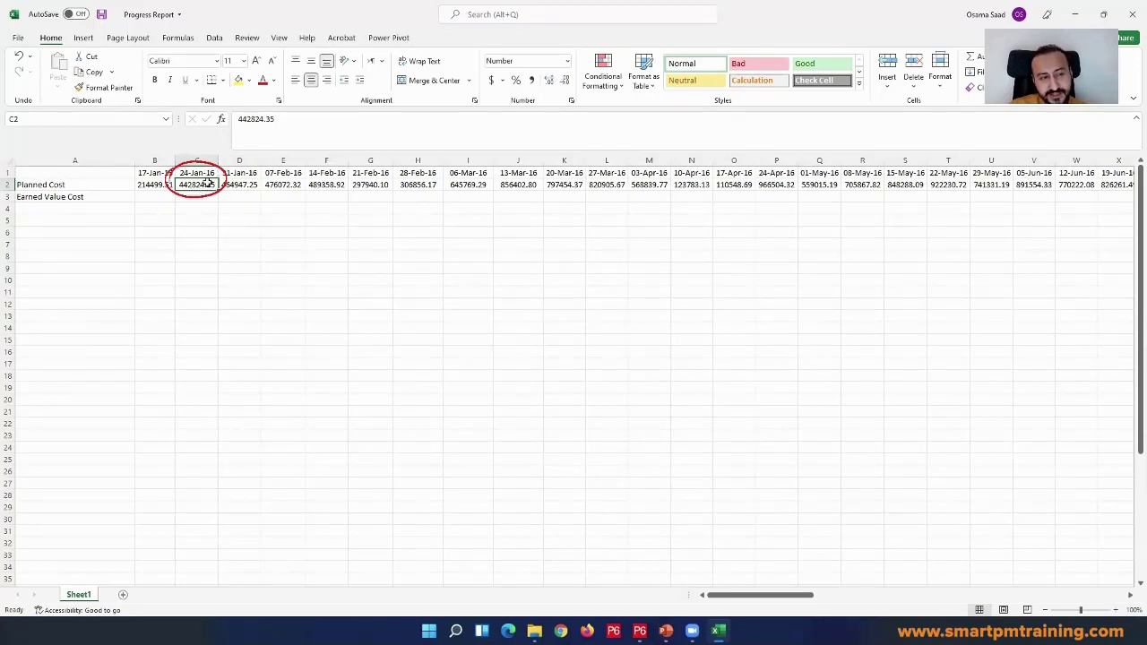
left_click(232, 173)
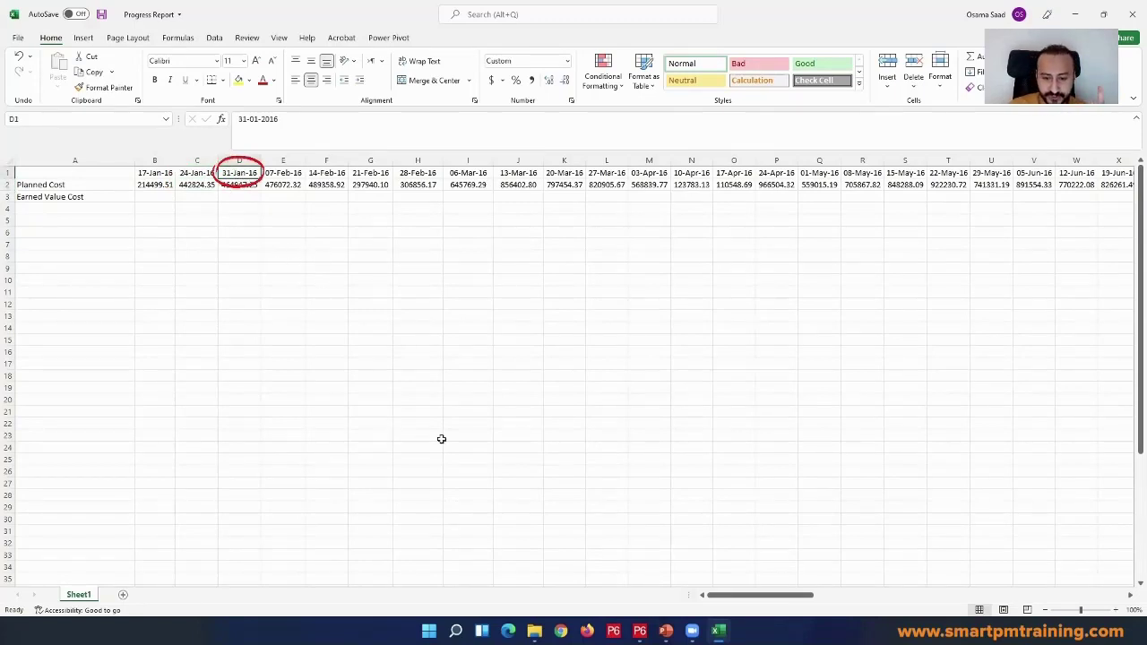
left_click(640, 631)
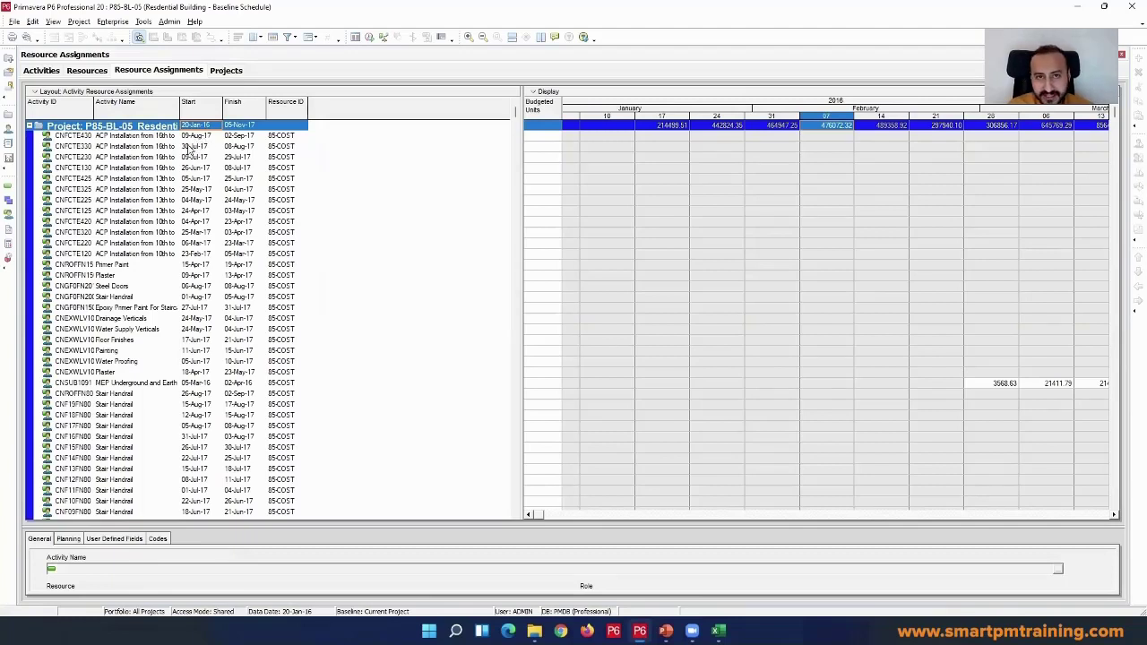
left_click(678, 129)
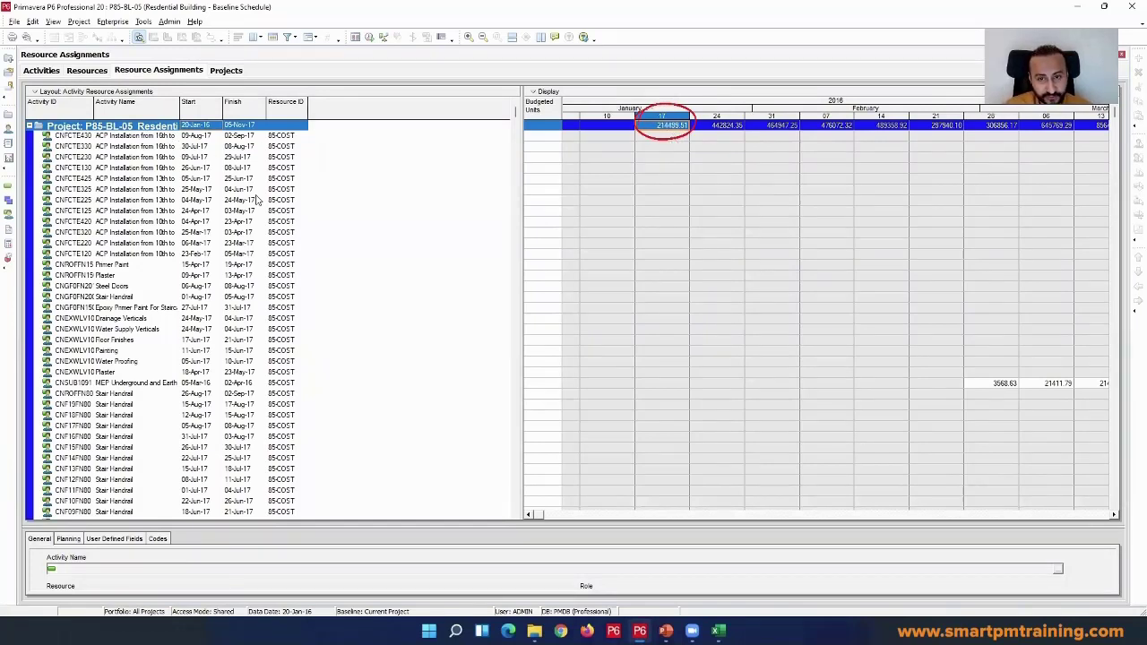
left_click_drag(693, 117, 701, 119)
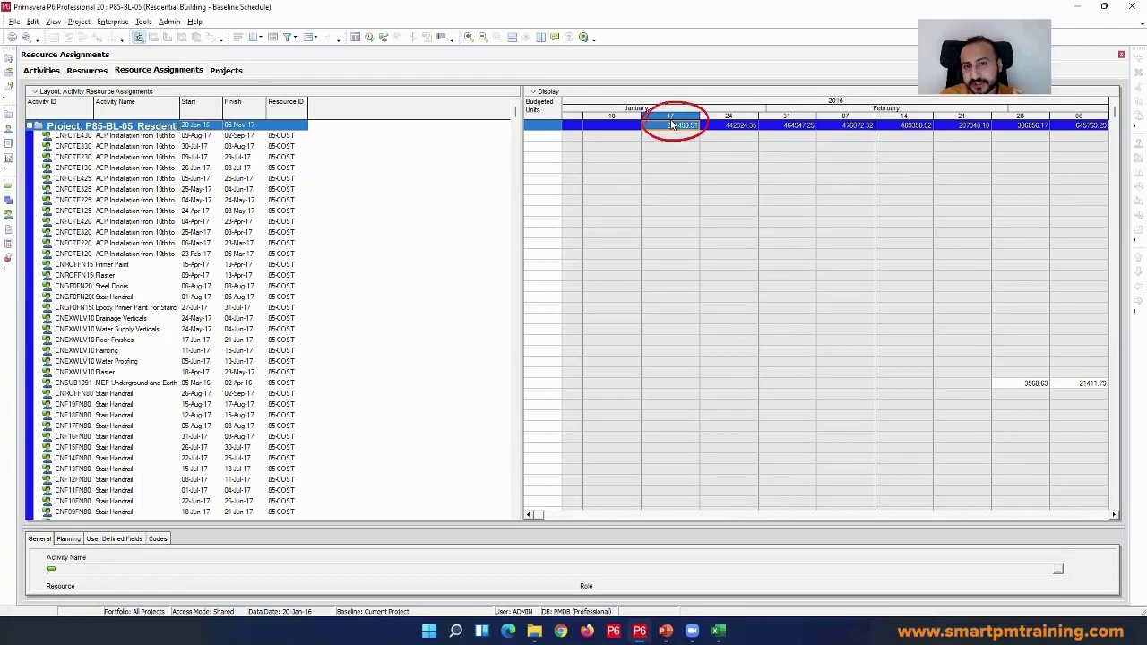
- Switch back to Excel and move the planned cost values from B2:CR2 one column over, starting at C2 under 24-Jan-16
left_click(718, 631)
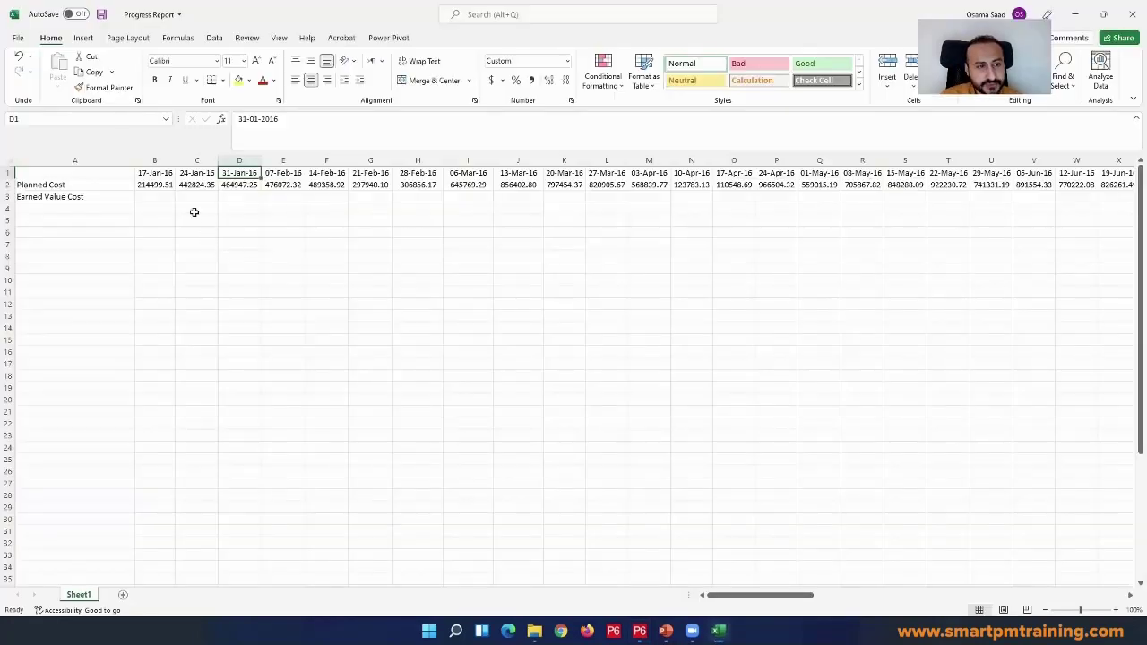
left_click_drag(154, 184, 1055, 185)
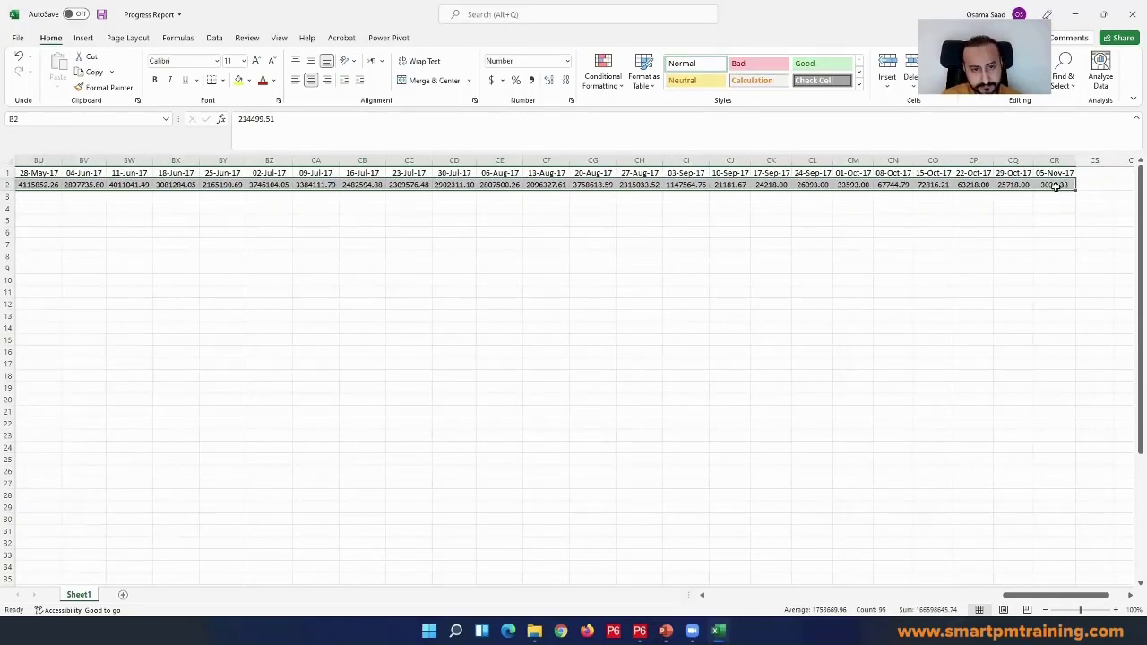
key("ctrl+x")
left_click(187, 184)
key("ctrl+v")
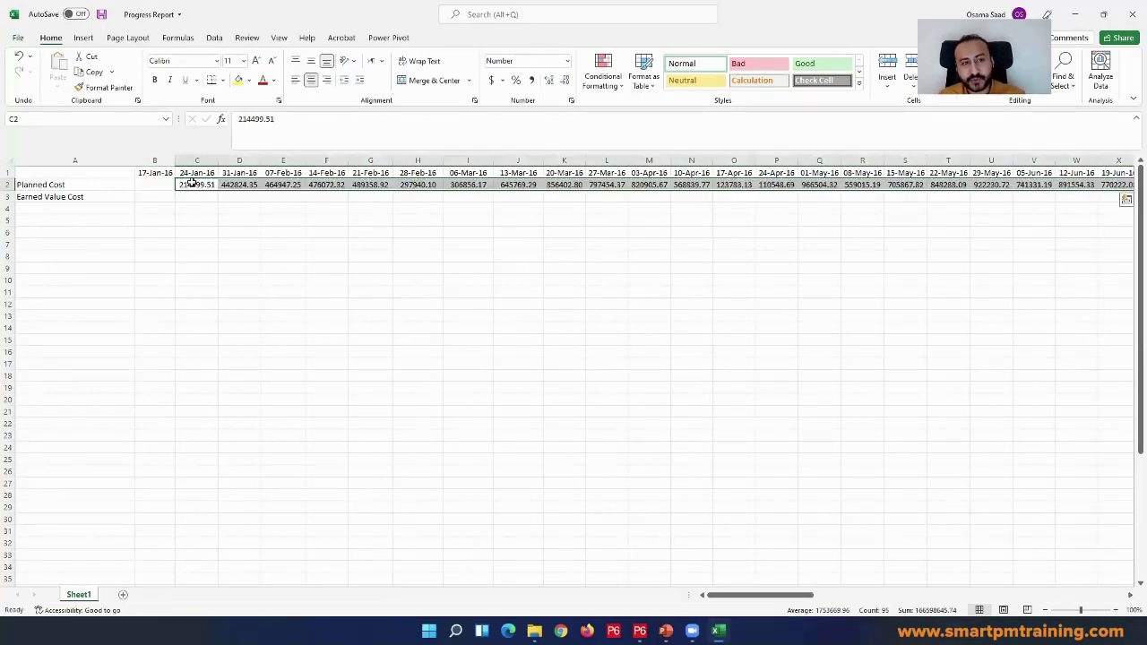
left_click(192, 185)
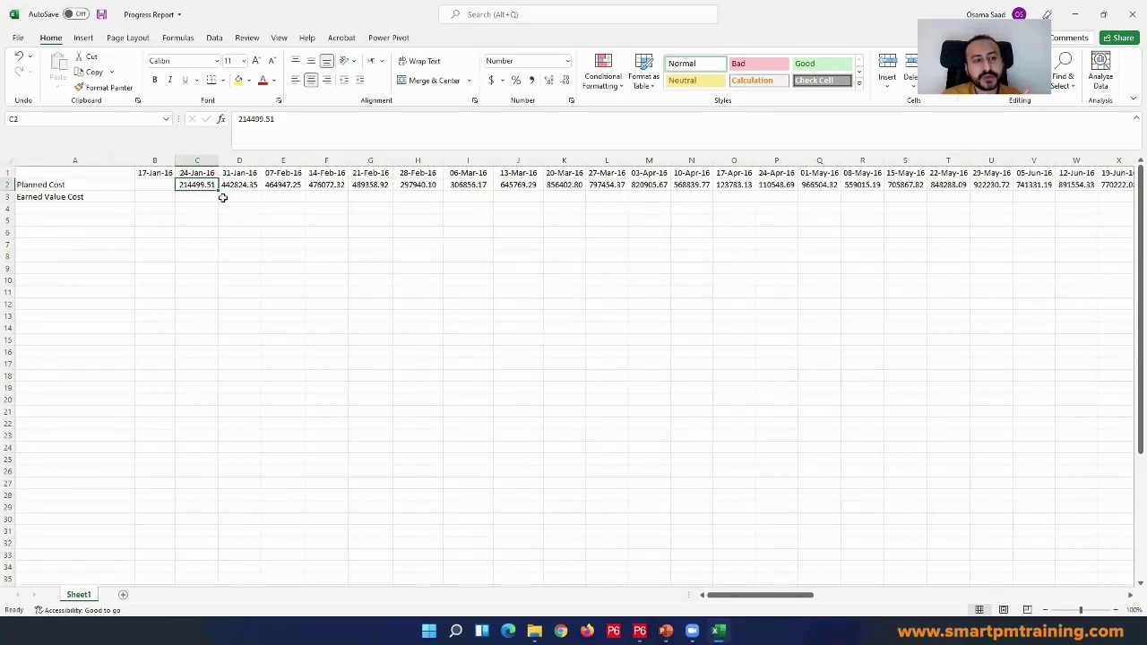
- Delete the entire 17-Jan-16 column so the table starts with the 24-Jan-16 column
left_click(200, 196)
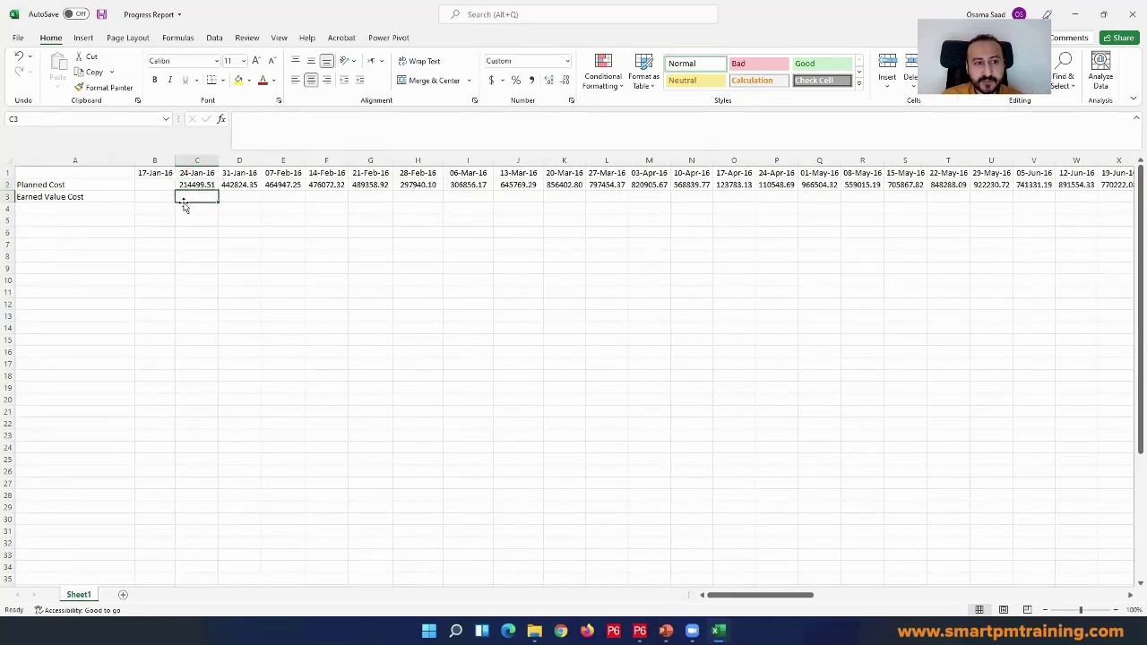
right_click(161, 162)
left_click(192, 276)
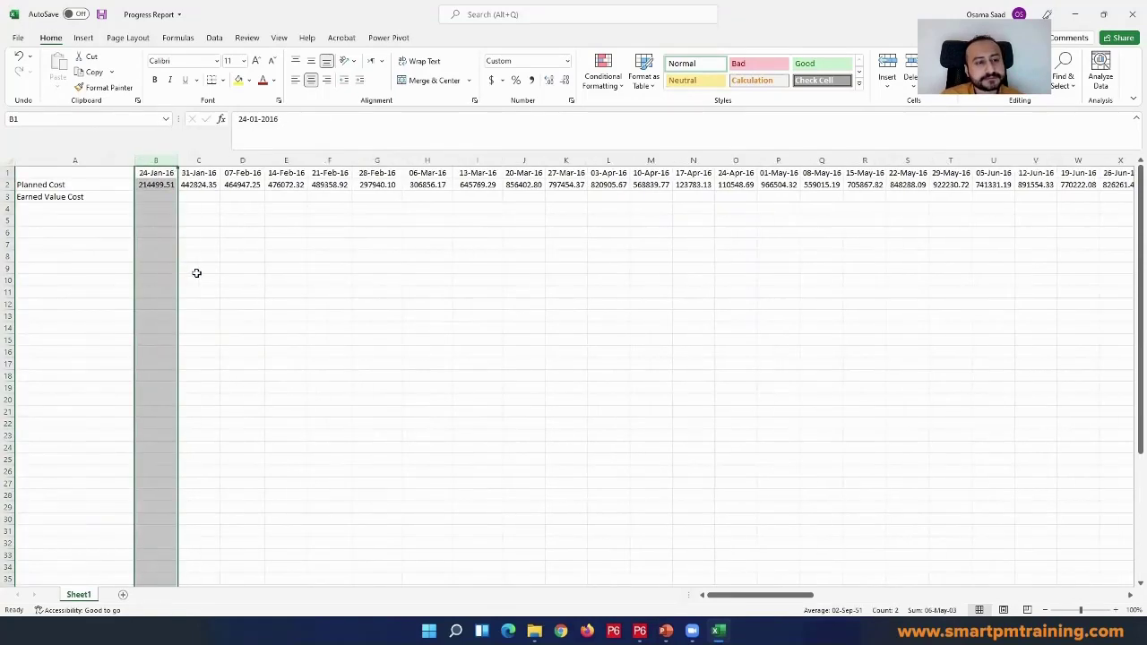
left_click(159, 185)
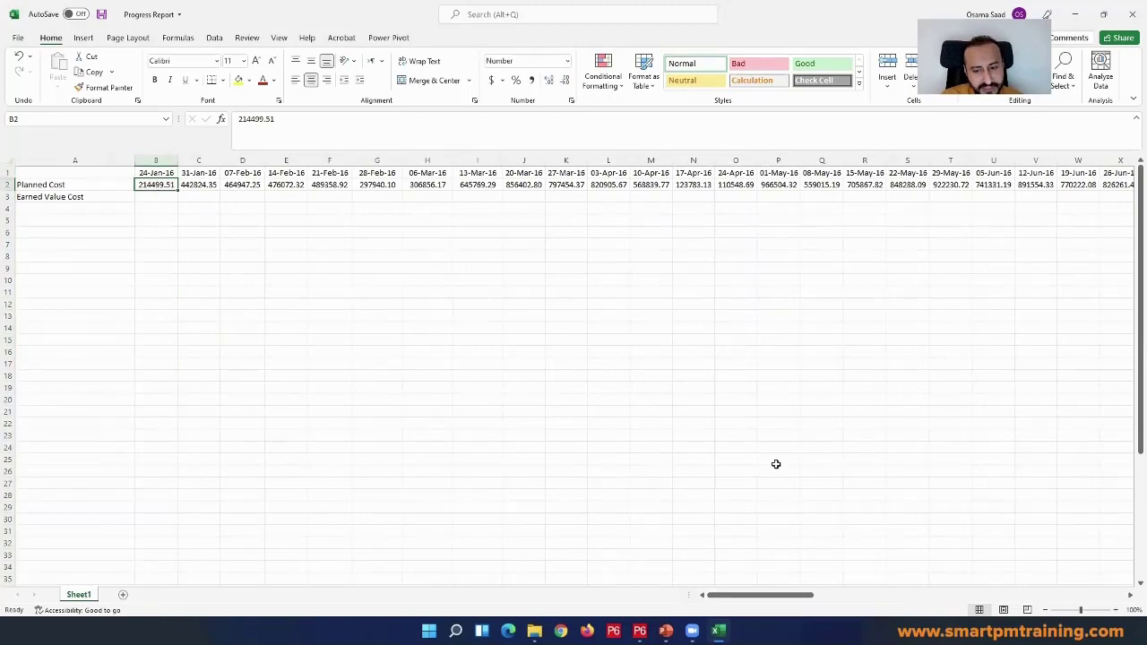
- Check the final planned cost in CR2 and its date header cell CR1, comparing them with the schedule in Primavera P6
left_click_drag(806, 596, 812, 599)
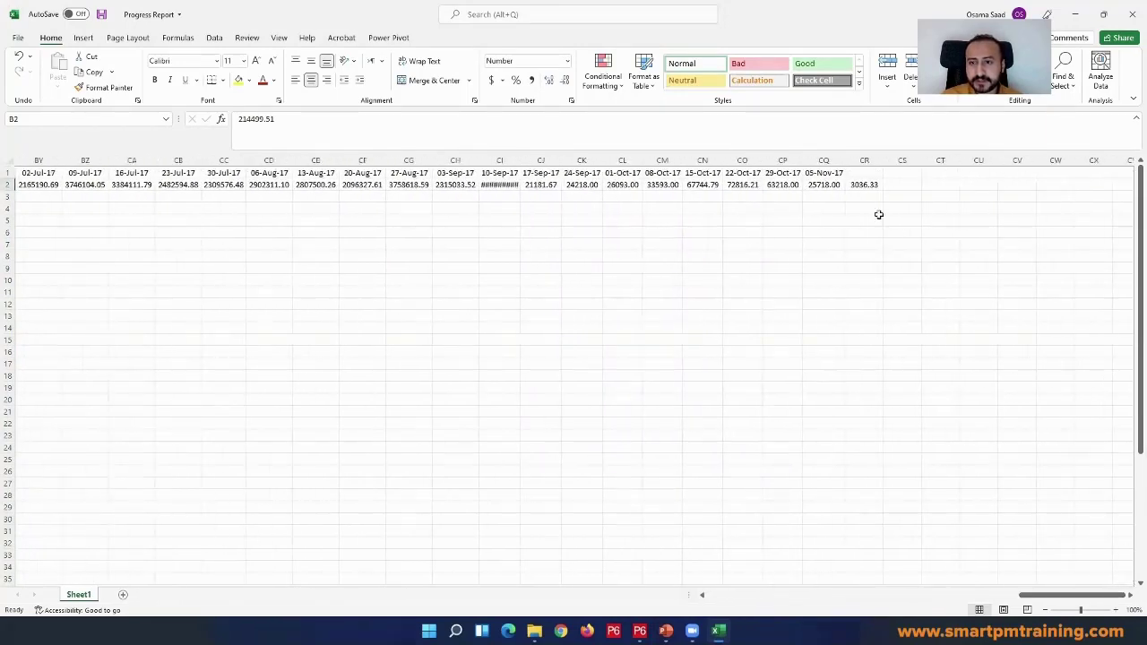
left_click(864, 184)
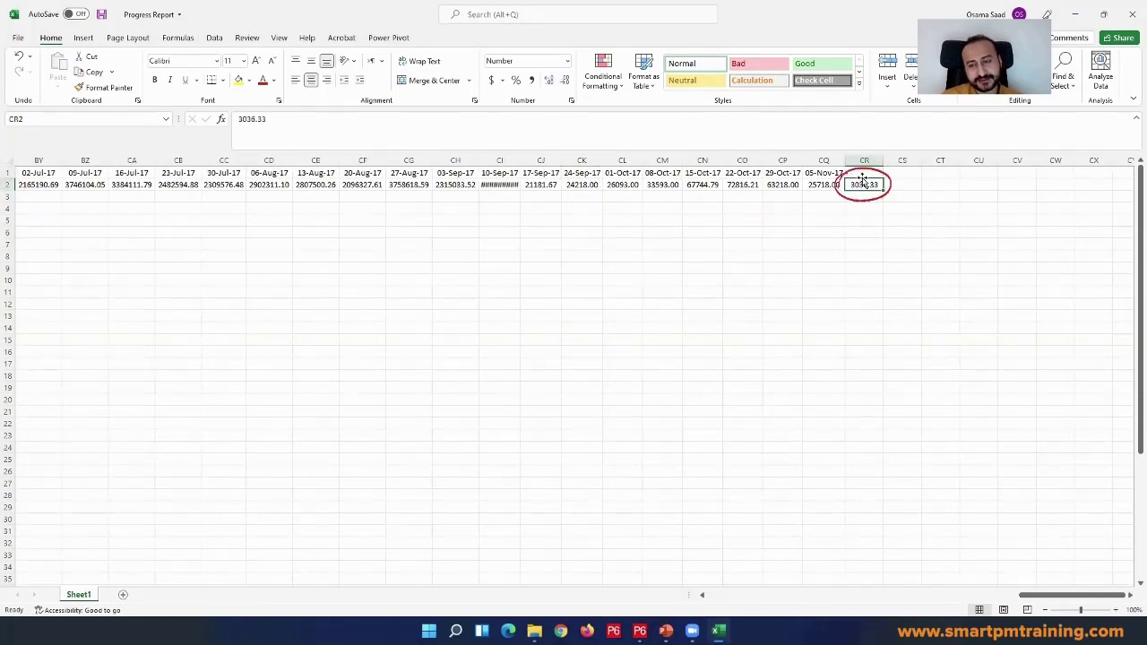
left_click(865, 173)
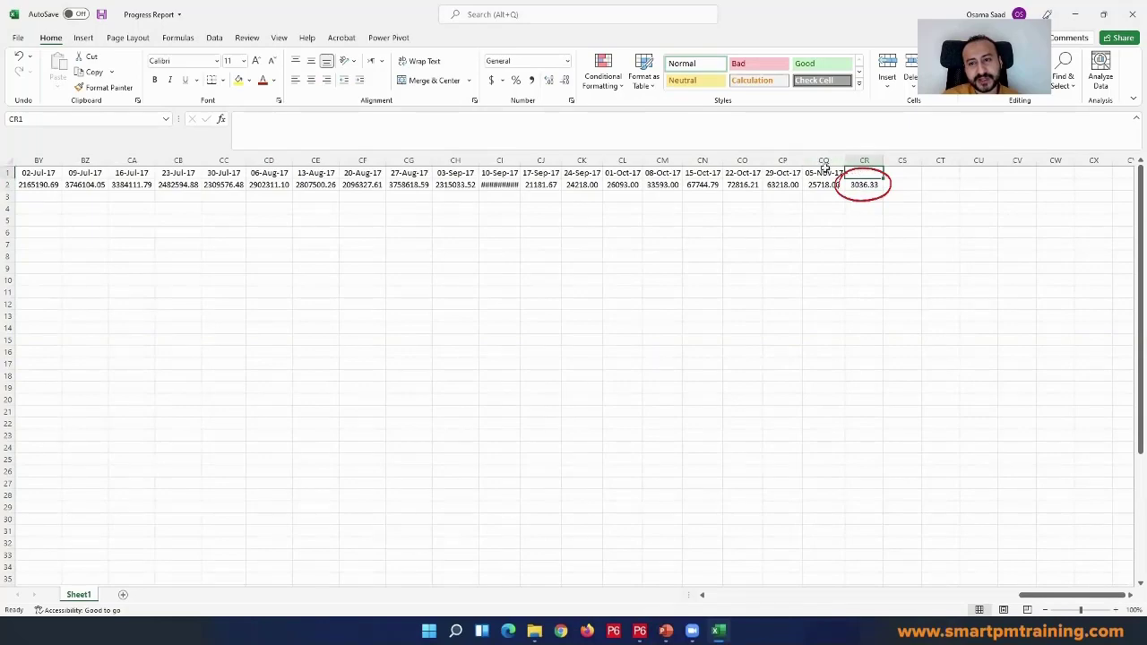
left_click(640, 631)
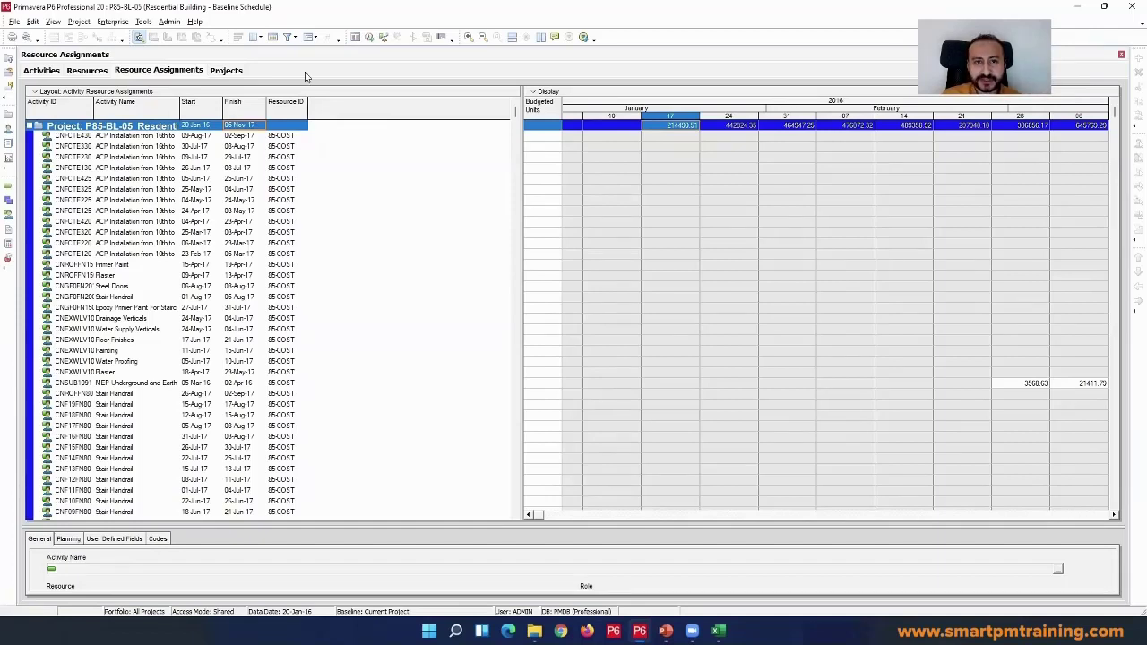
left_click(1087, 512)
- Switch back to Excel and enter the date 9/11/17 in cell CR1 above the final planned cost
key("alt+Tab")
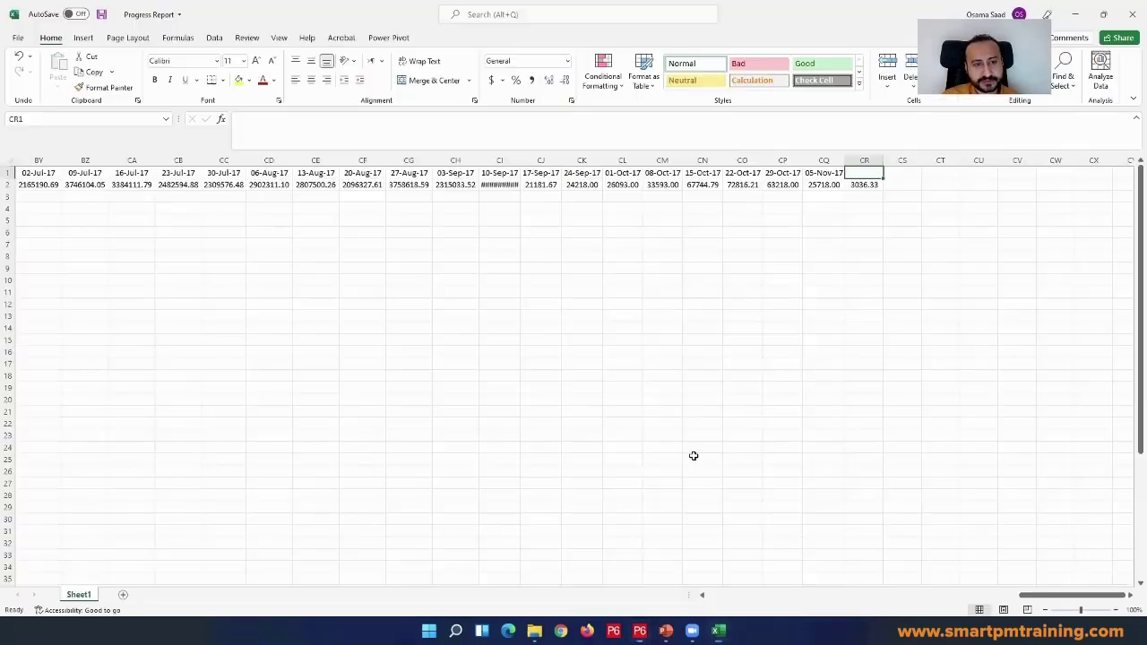
left_click(829, 173)
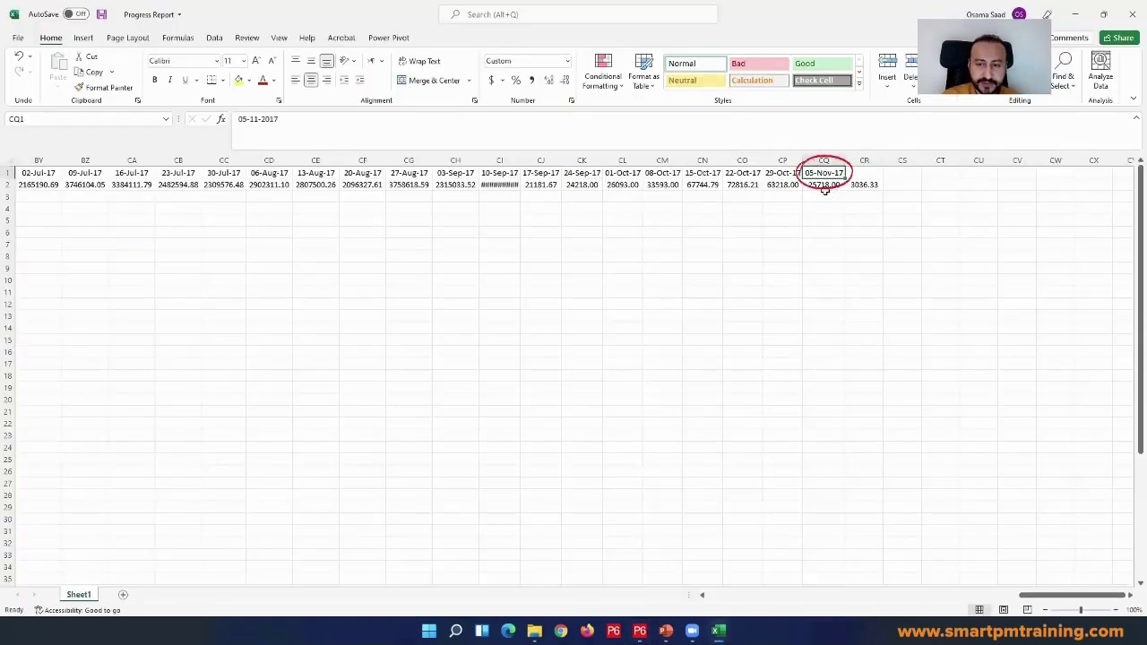
left_click(860, 173)
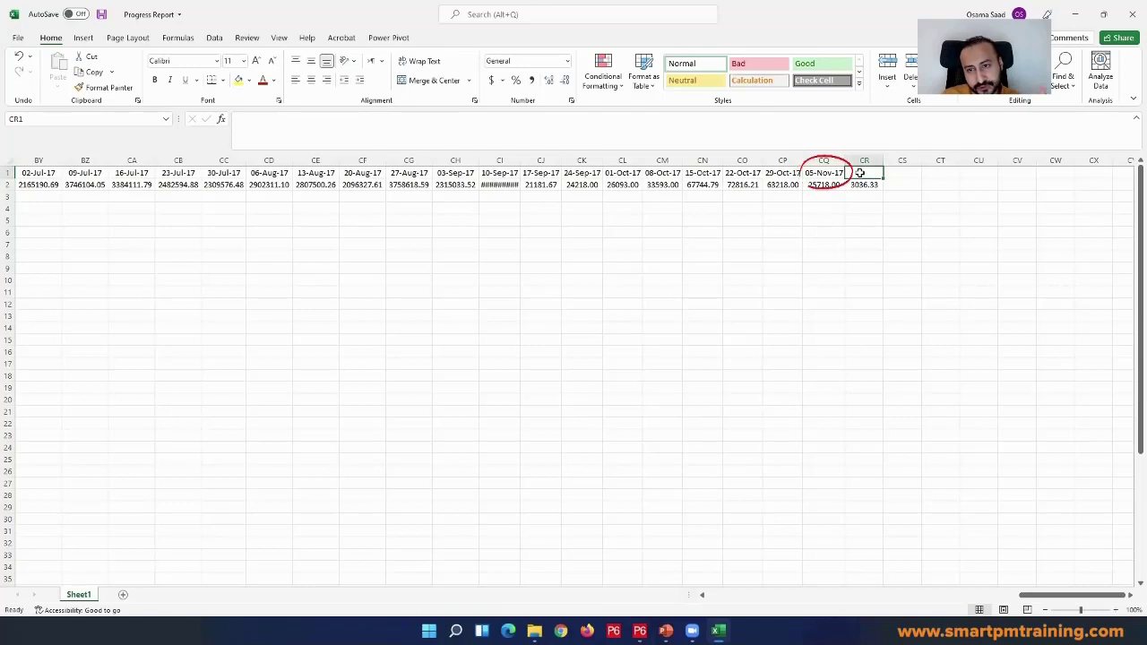
type("9/11/17")
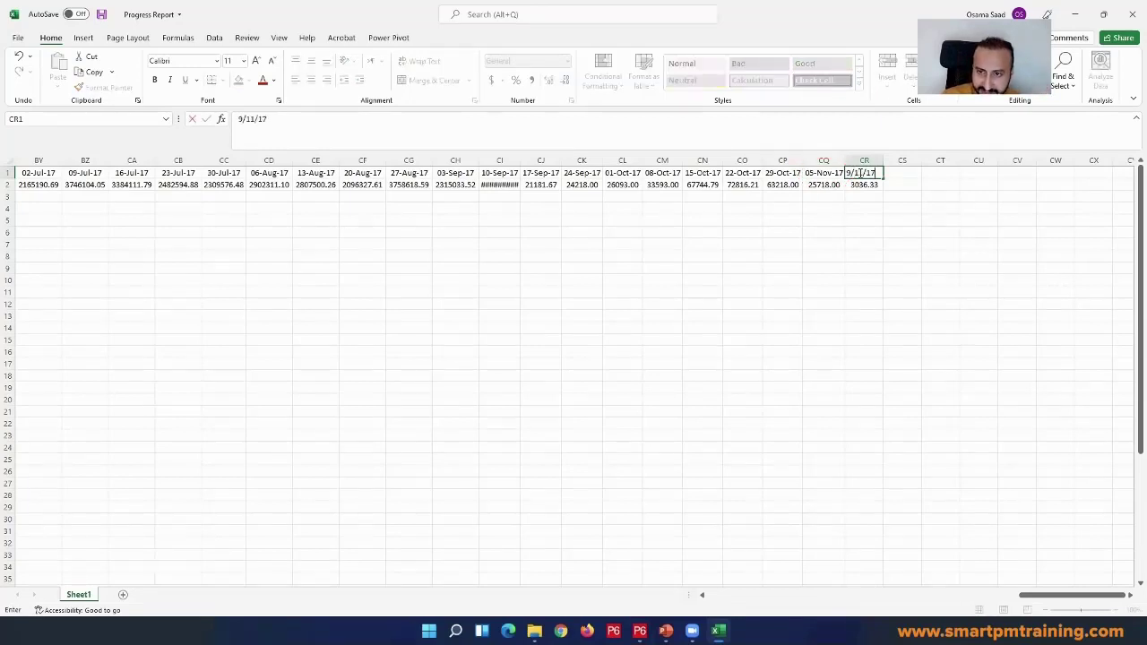
key("Return")
- Copy the 05-Nov-17 header's date format onto CR1 with Format Painter and widen column CR to fit the date
left_click(824, 173)
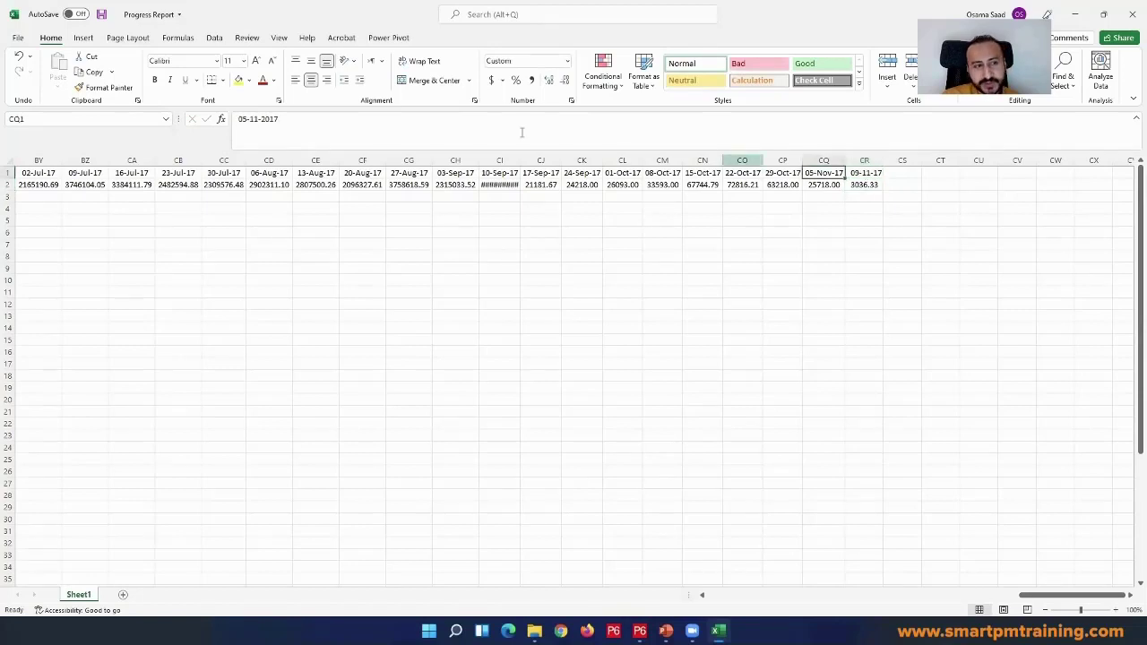
left_click(103, 87)
left_click(864, 173)
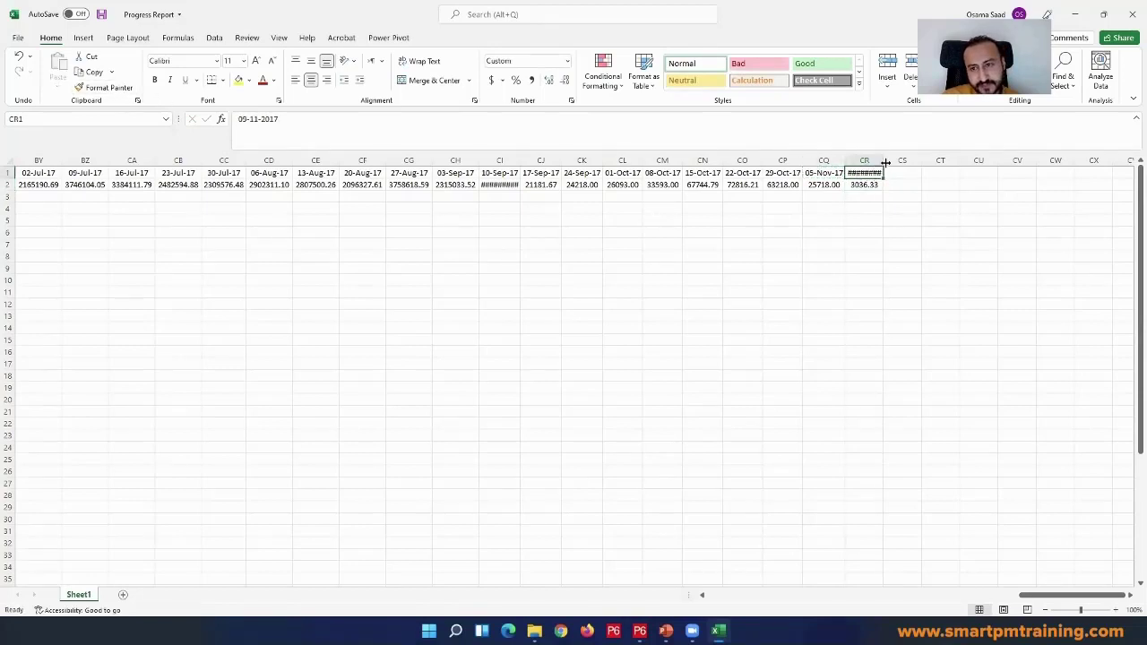
left_click_drag(885, 162, 894, 167)
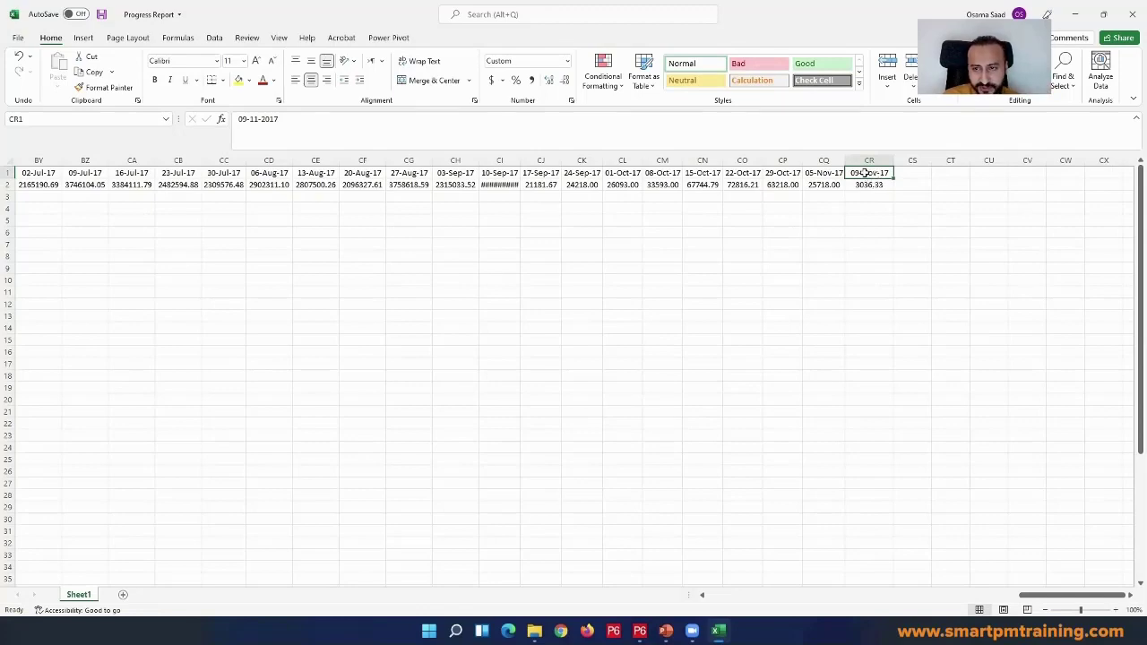
left_click_drag(1066, 600, 699, 601)
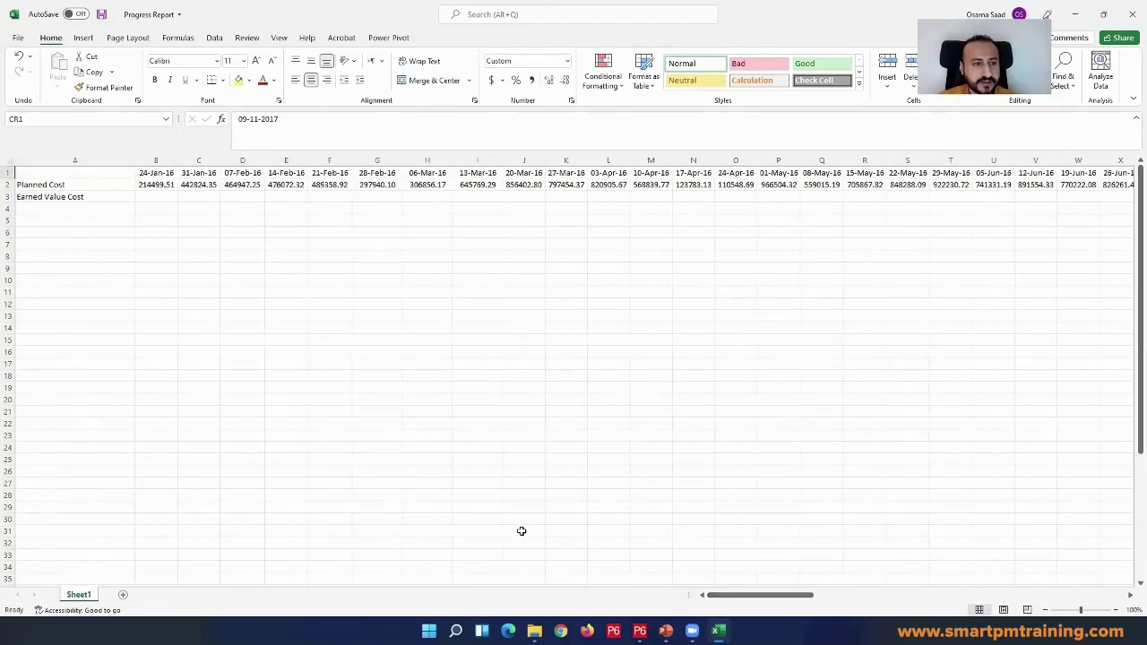
left_click(191, 185)
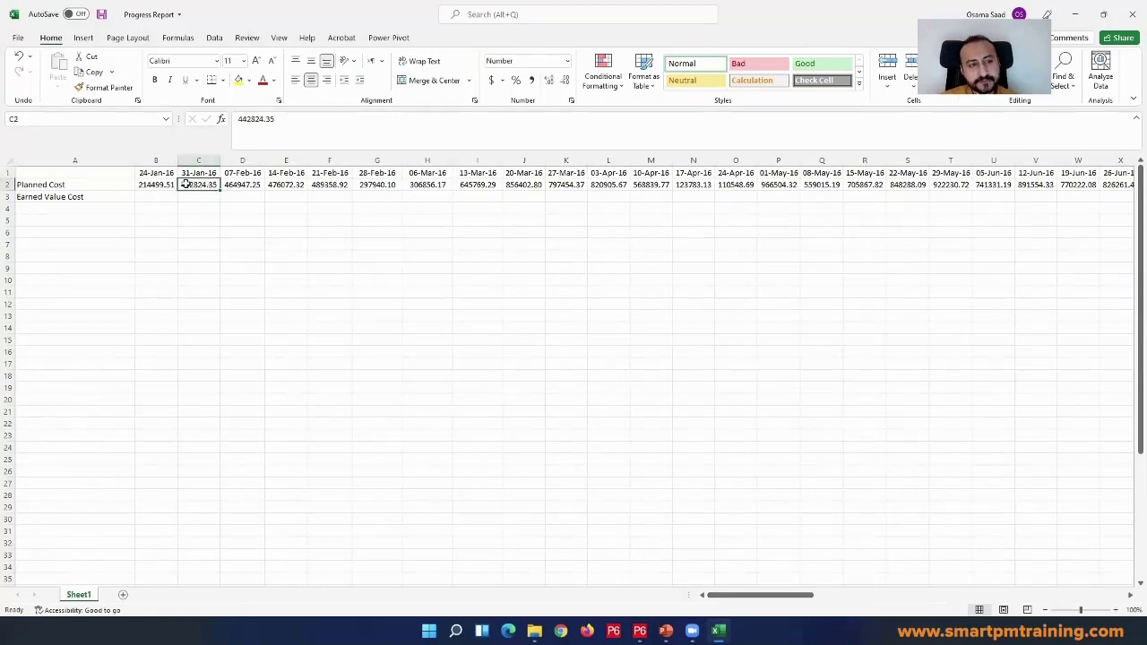
- Review the weekly date headers and planned costs from 24-Jan-16 through 28-Feb-16 in the first two rows
left_click(159, 194)
left_click(200, 195)
left_click(234, 193)
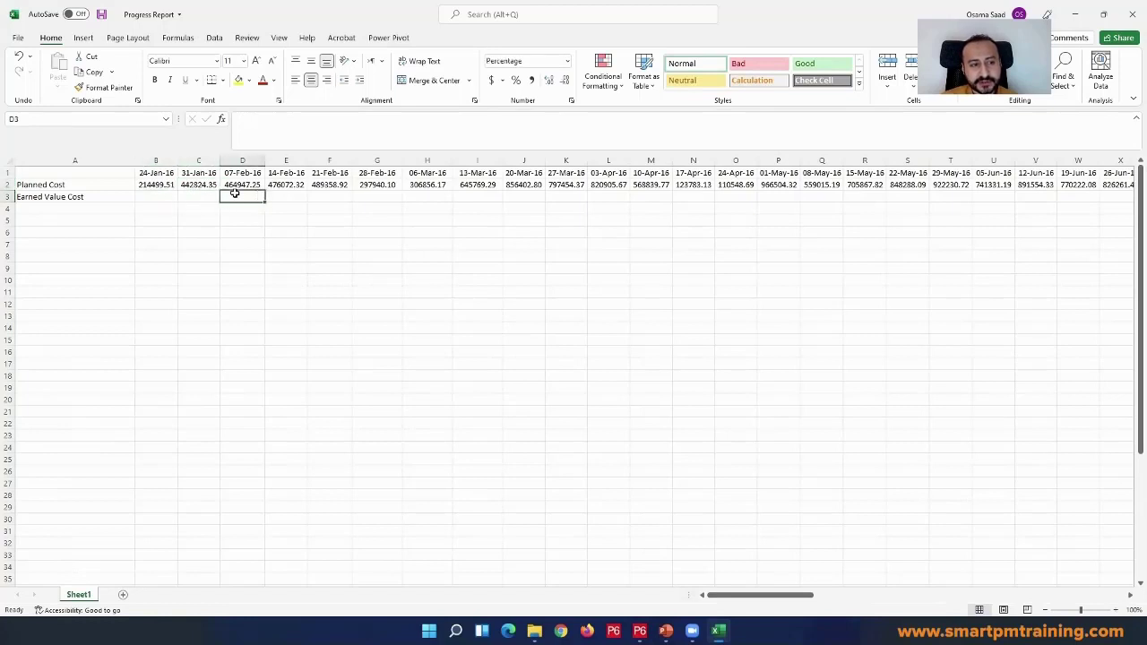
left_click(285, 195)
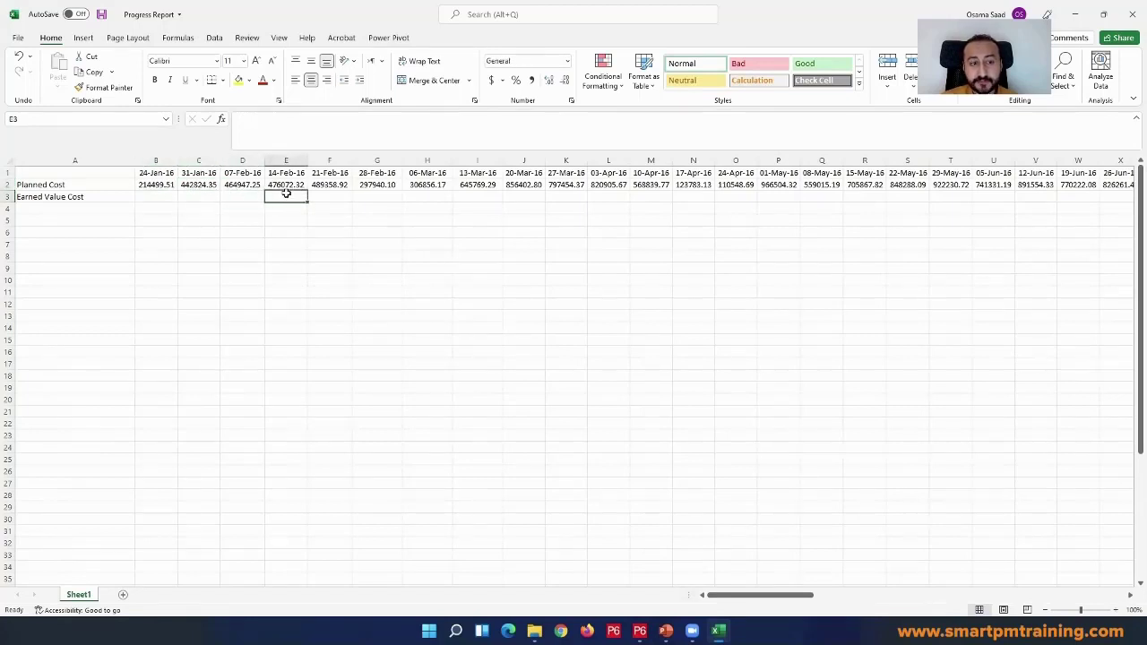
left_click_drag(287, 173, 291, 232)
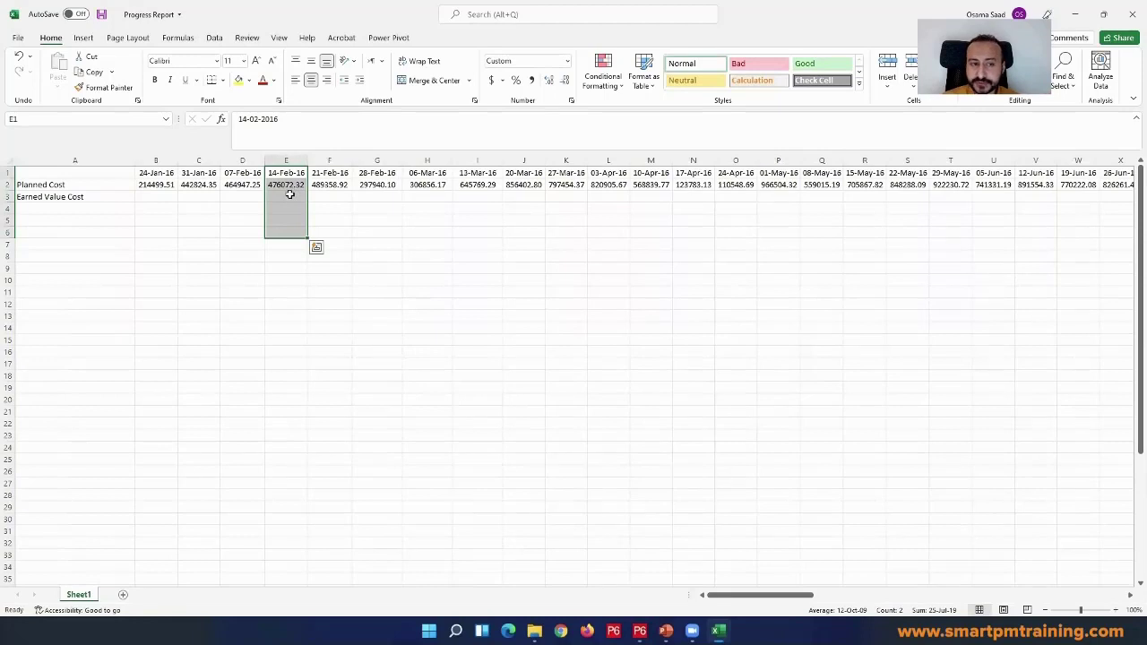
left_click(292, 195)
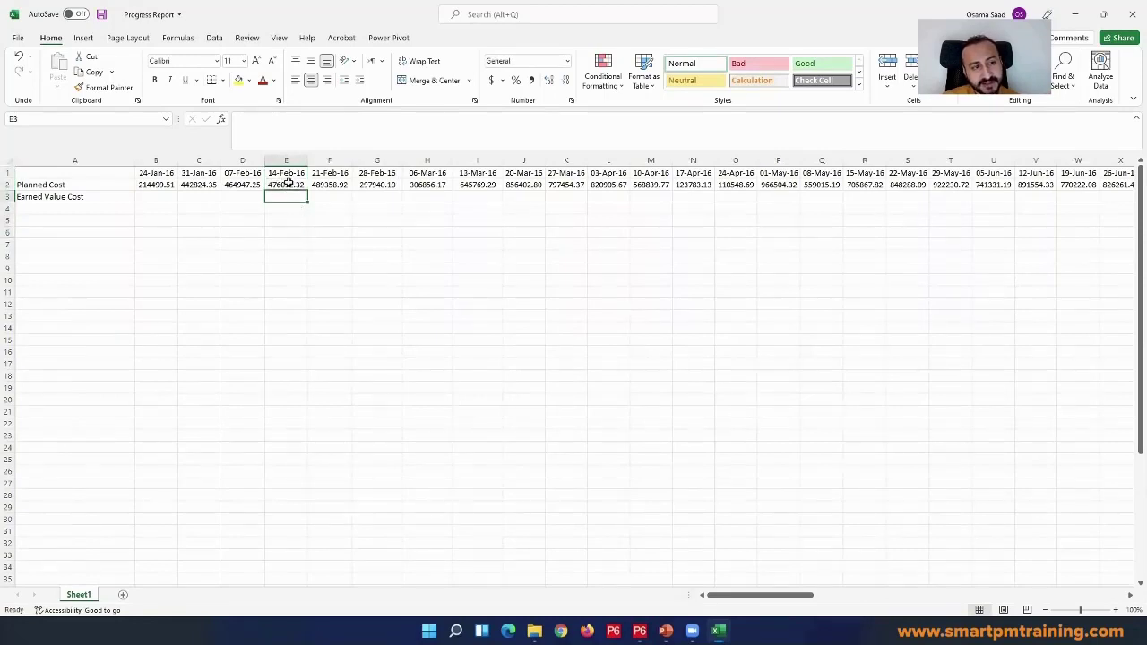
left_click(287, 183)
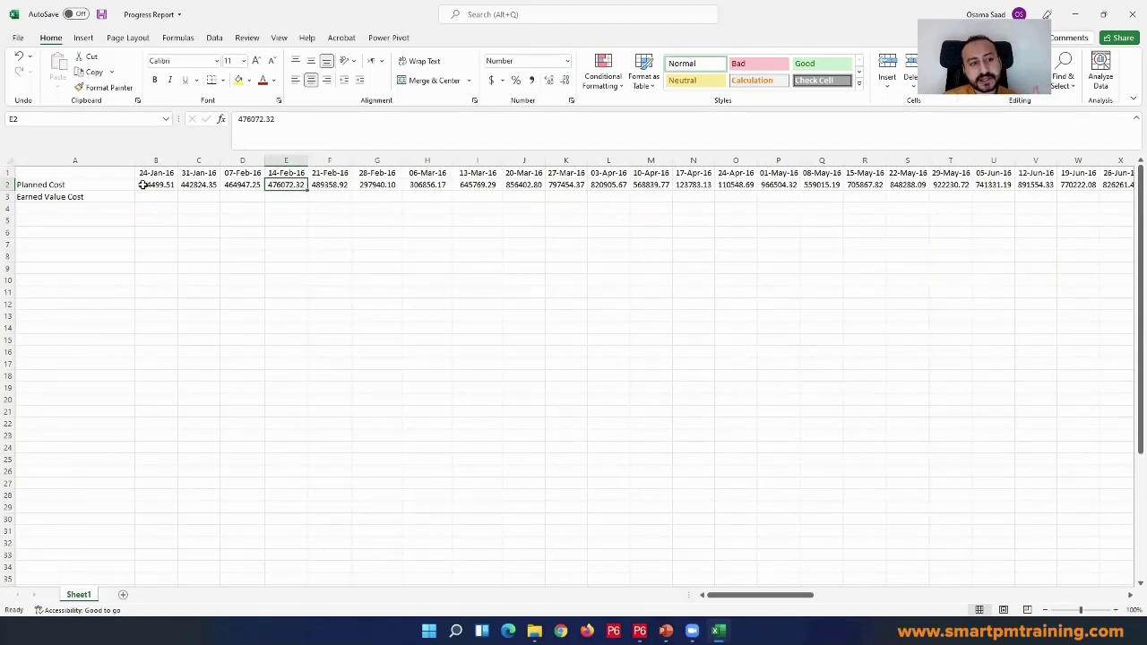
left_click_drag(144, 185, 355, 185)
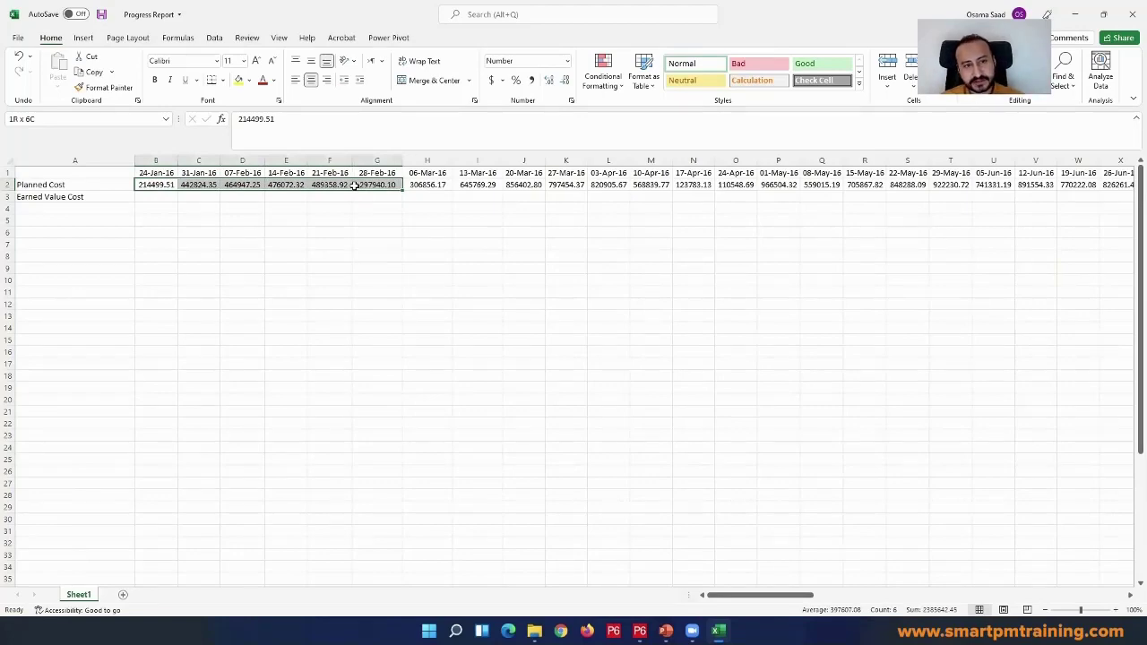
left_click_drag(355, 185, 355, 185)
- Switch to Primavera P6 and check the project's weekly budgeted totals for the weeks of 24 and 31 January 2016
left_click(639, 631)
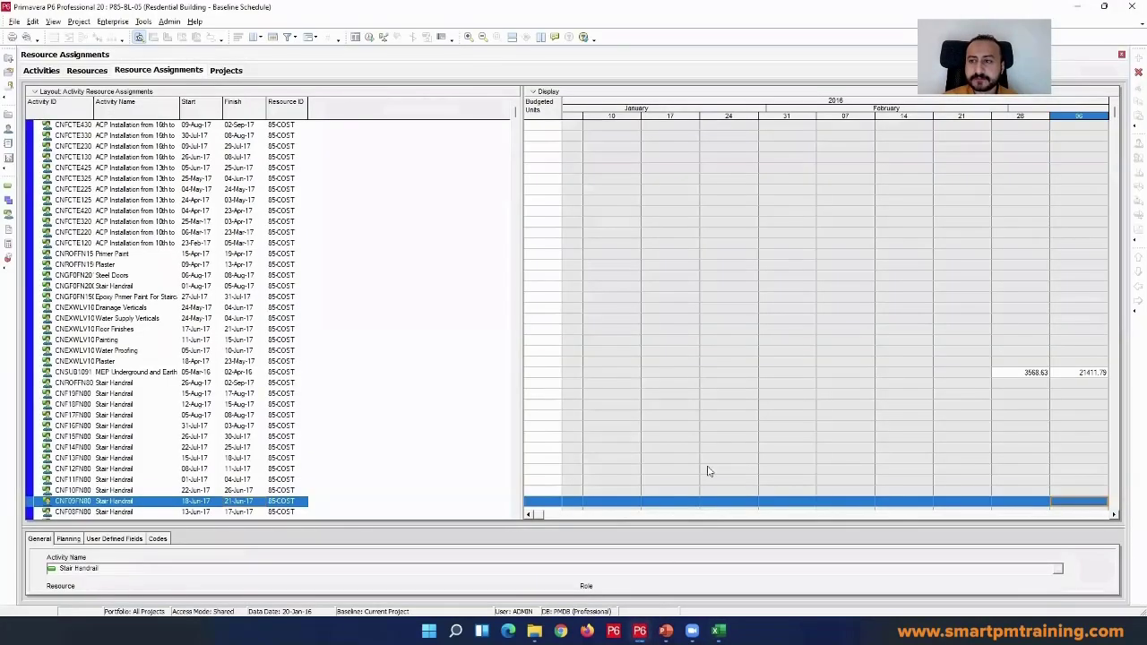
scroll(708, 471, "up", 1)
left_click(796, 128)
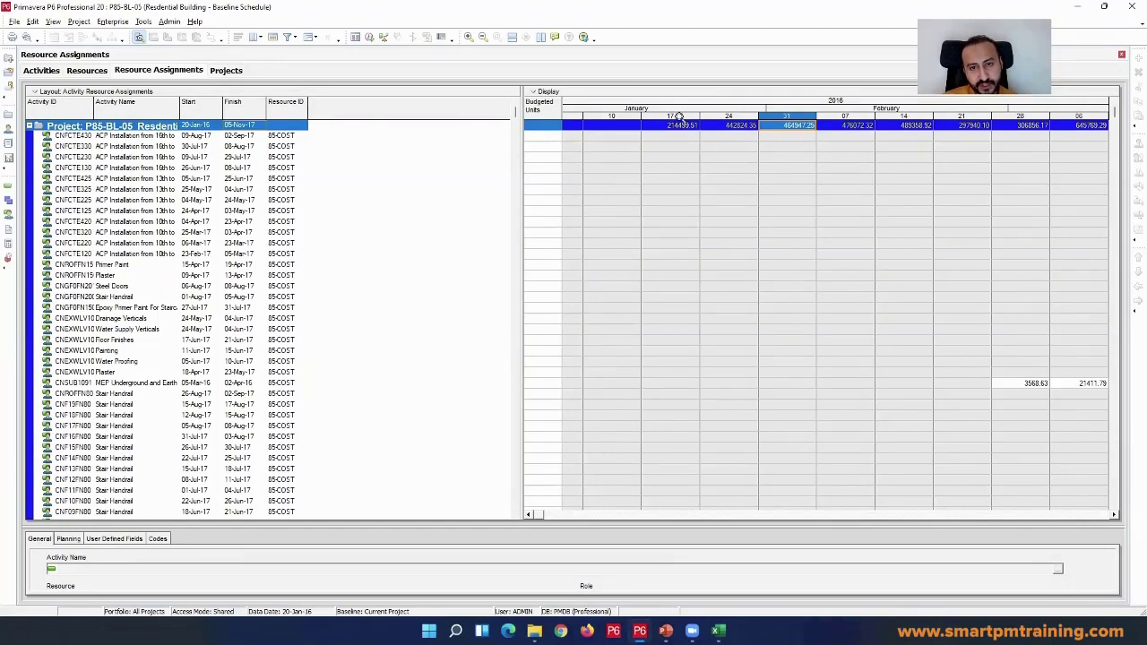
left_click(735, 128)
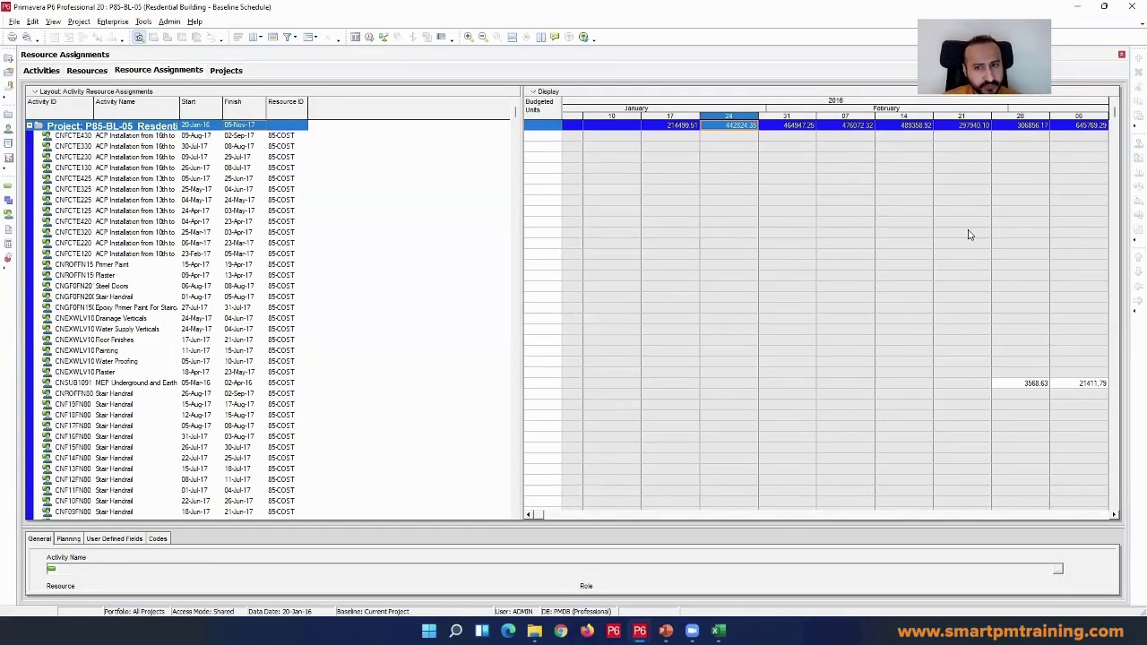
- Switch back to Excel and check the final planned cost in CR2 and its date header in CR1
key("alt+Tab")
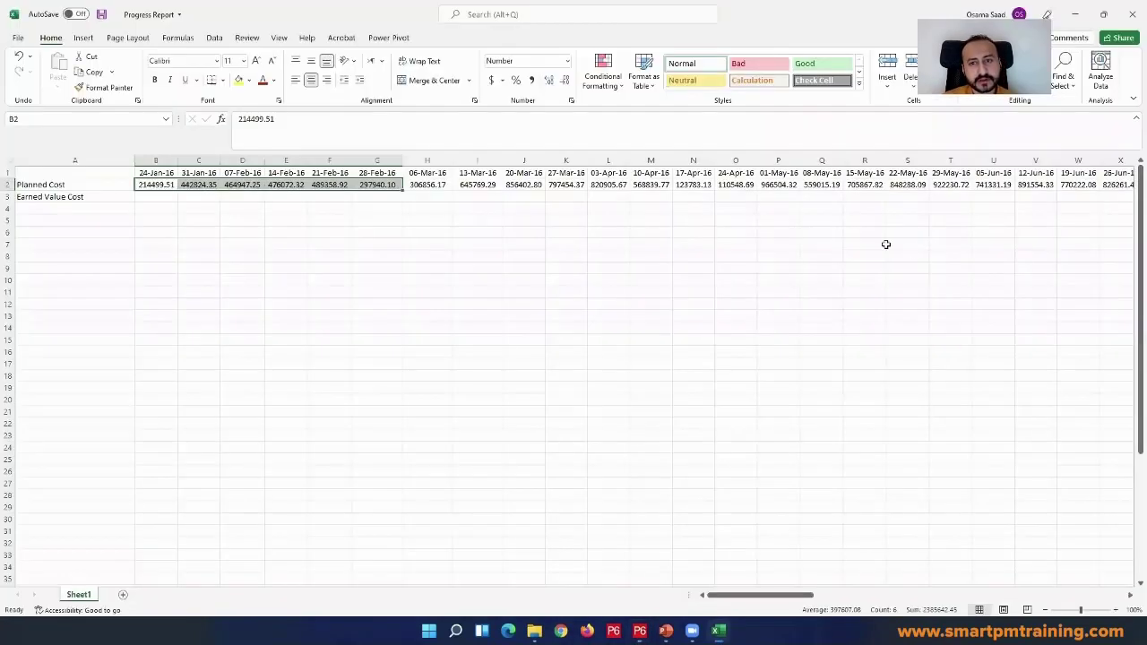
left_click_drag(762, 595, 1131, 611)
left_click(838, 186)
left_click(876, 186)
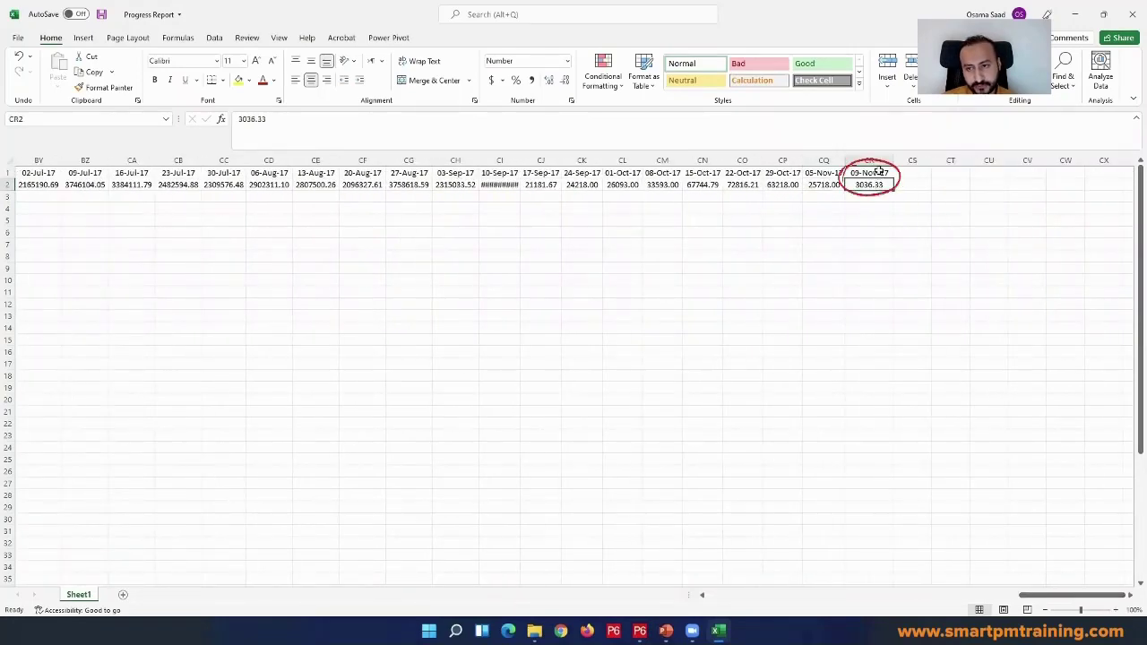
left_click(879, 170)
- Label cell A4 "Cum Planned Cost" below the Earned Value Cost row
left_click_drag(1066, 595, 752, 595)
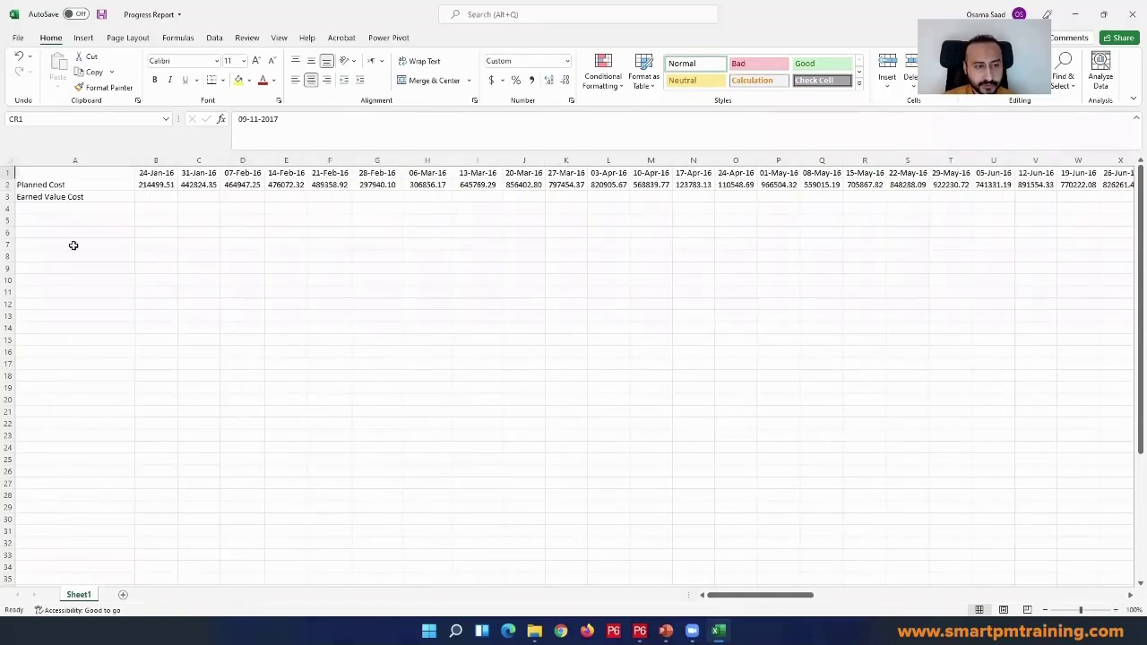
left_click(90, 206)
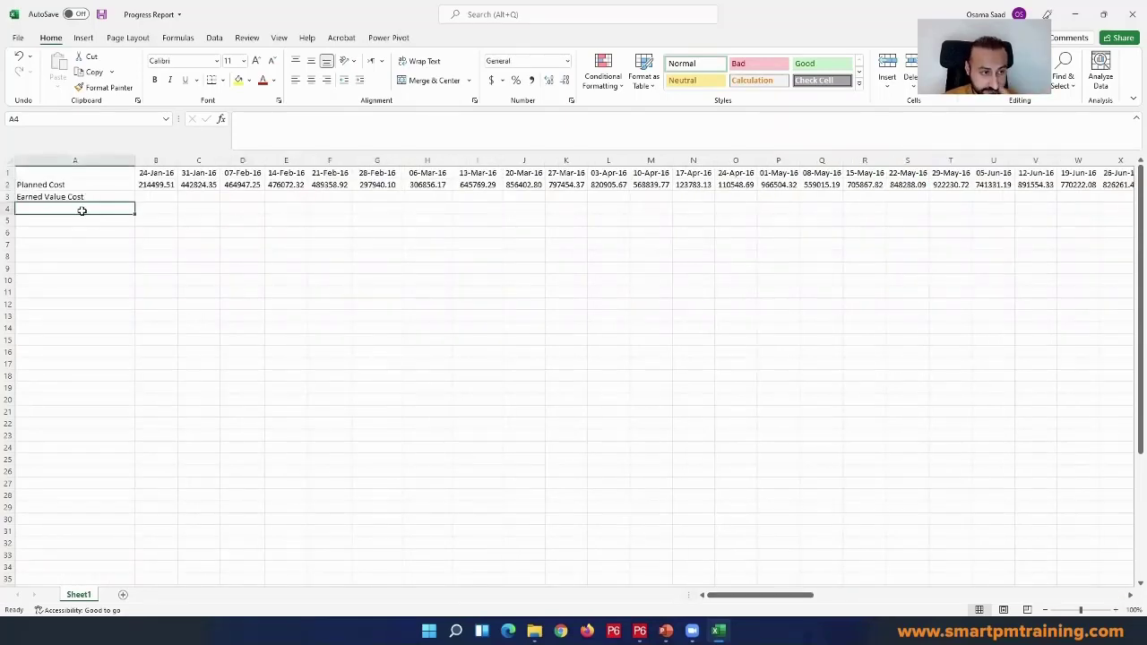
type("Planned Cost")
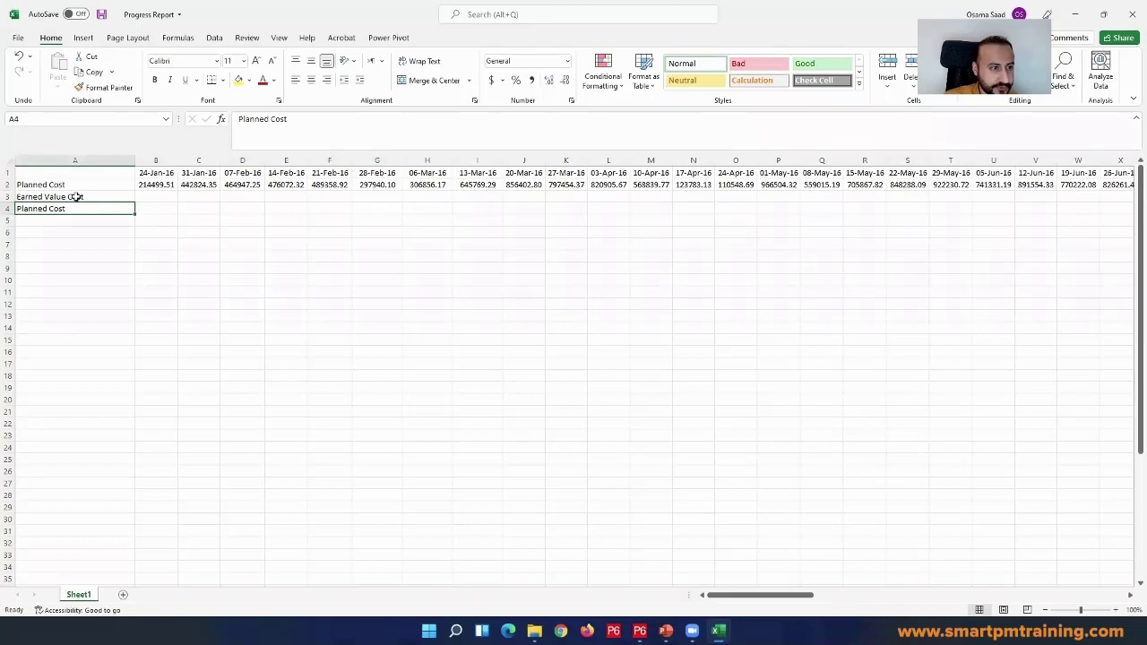
double_click(16, 209)
type("Cum")
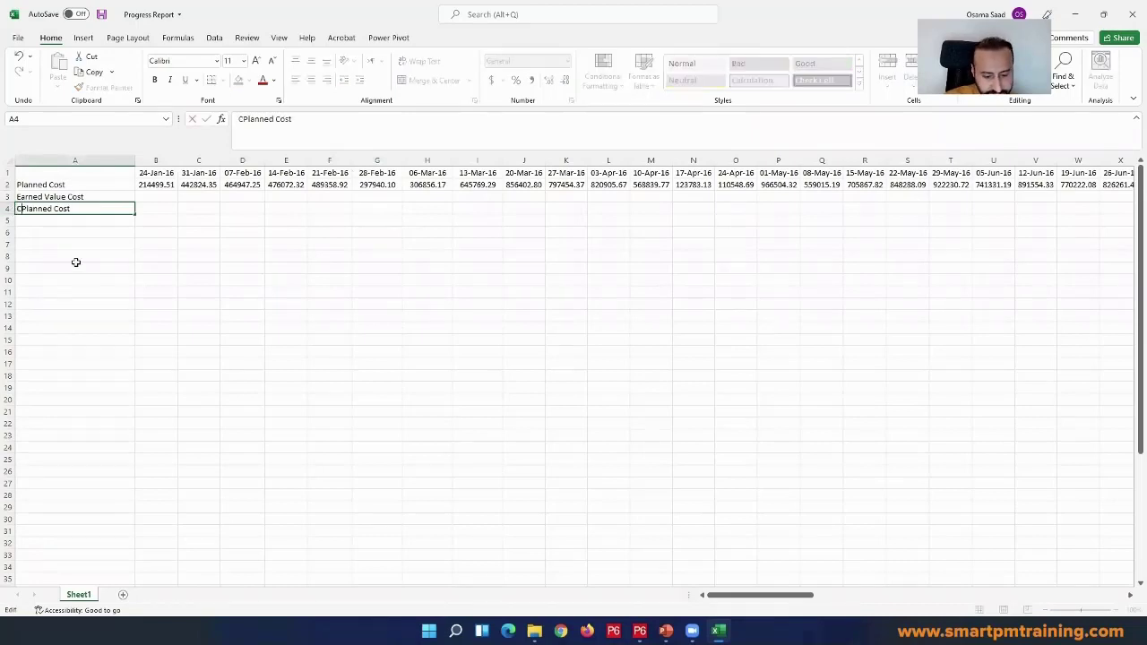
key("Return")
key("Up")
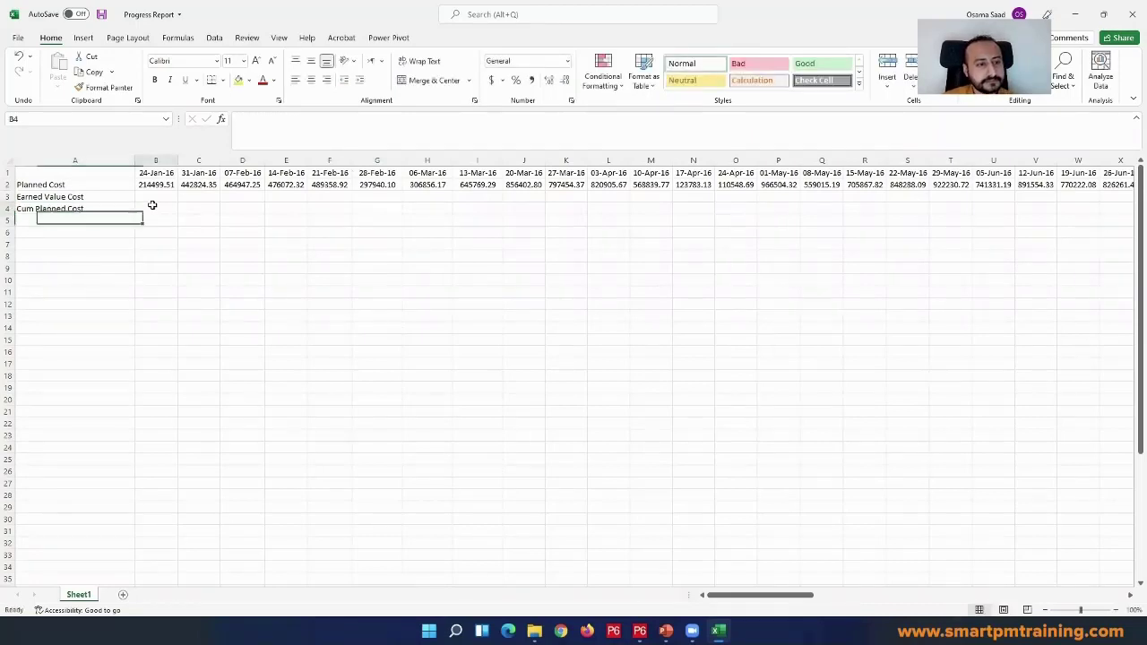
- Enter =B2 in B4 as the first cumulative planned cost and format row 4 as Number
left_click(156, 207)
type("=")
left_click(157, 186)
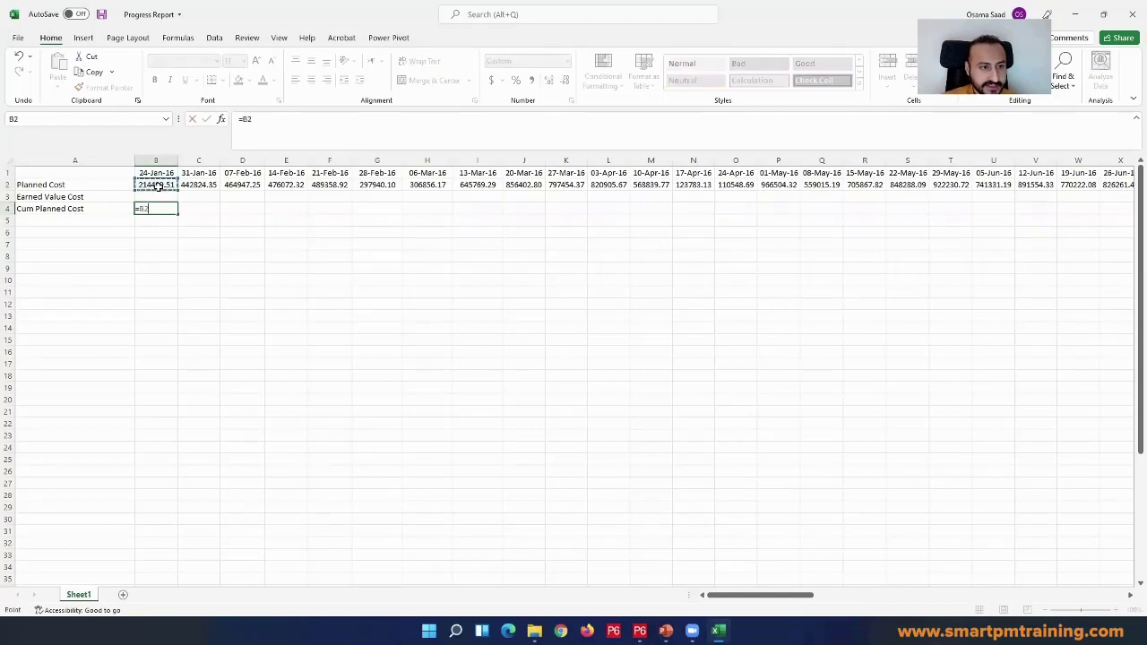
key("Return")
left_click(7, 208)
left_click(567, 60)
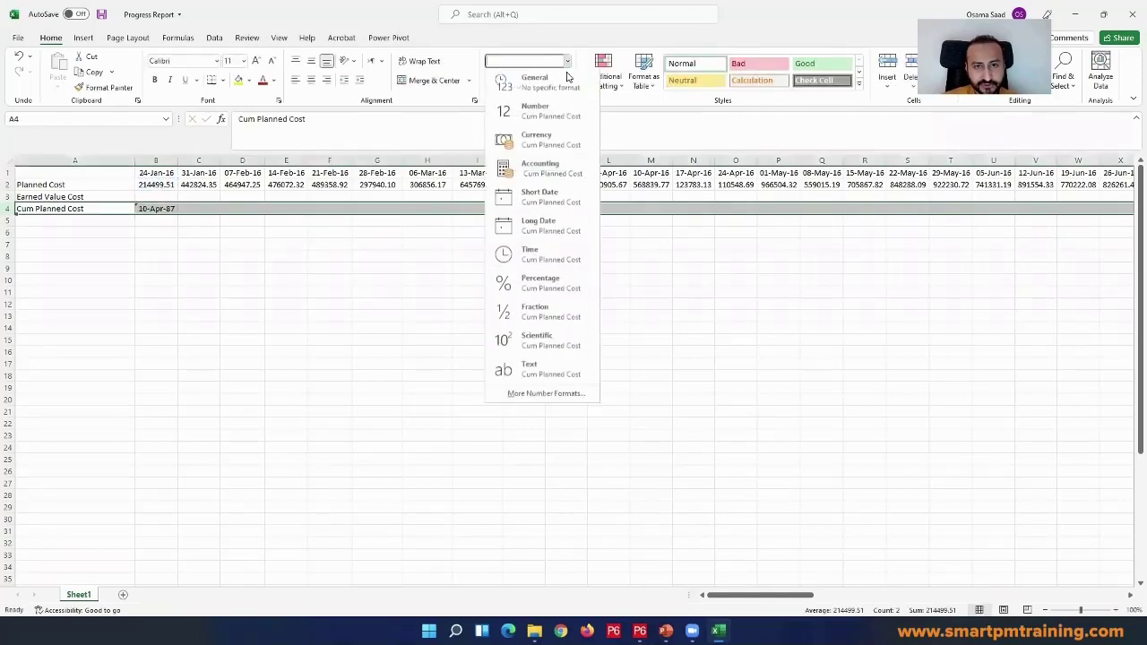
left_click(537, 110)
left_click(156, 256)
- Enter =B4+C2 in C4 to add the 31-Jan-16 planned cost to the previous cumulative value
left_click(202, 207)
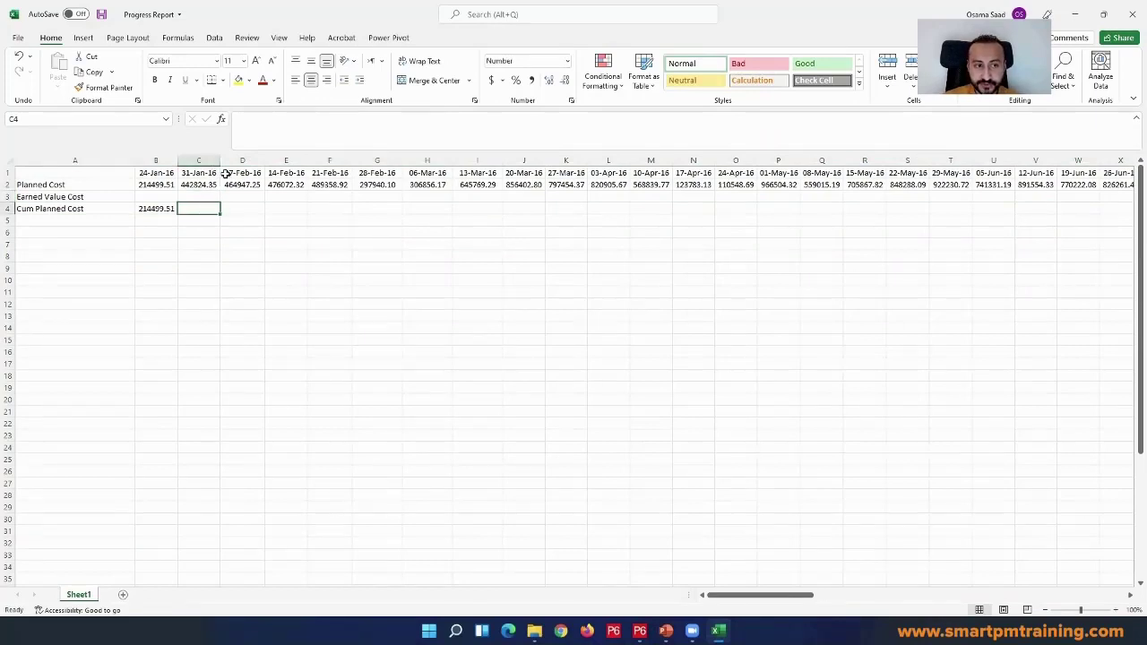
type("=")
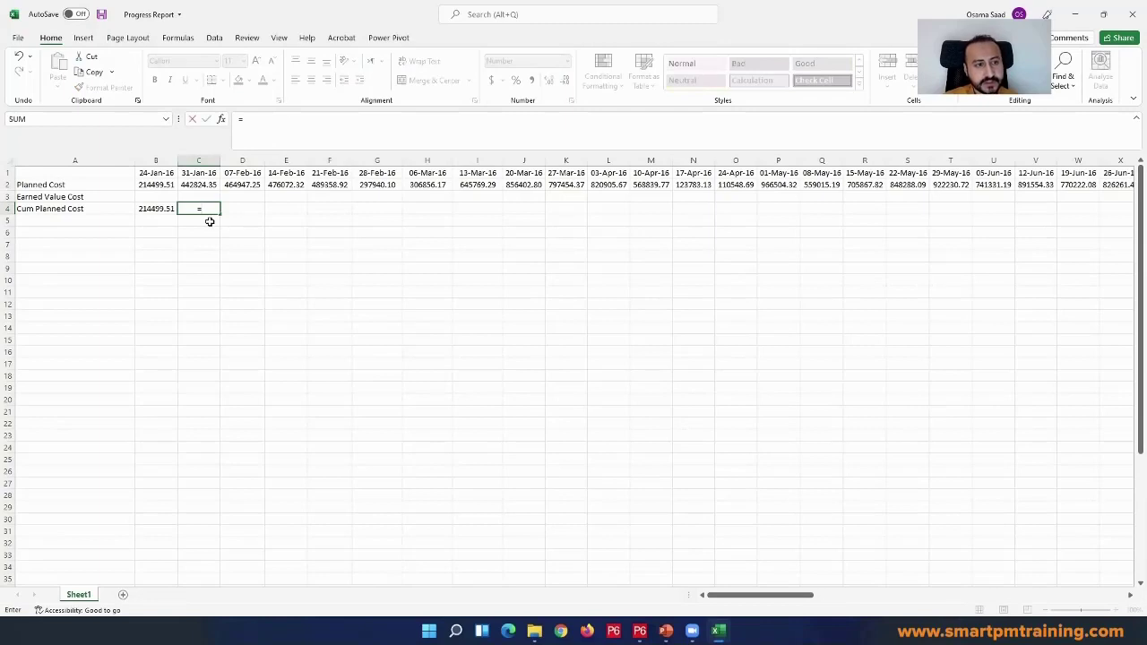
left_click(148, 209)
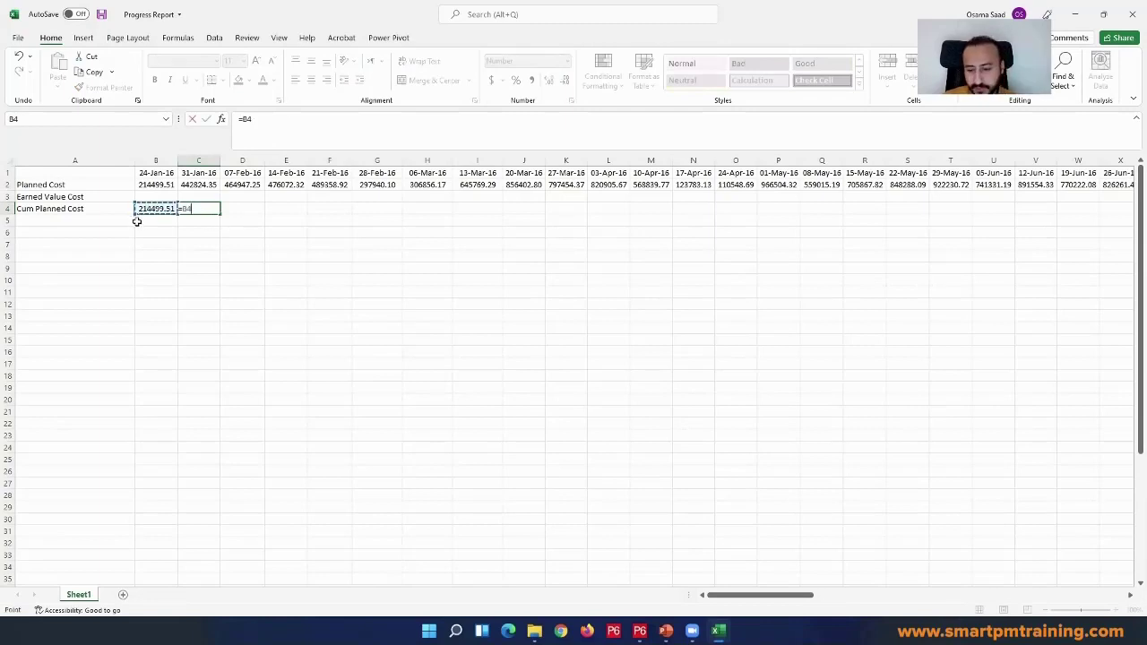
type("+")
left_click(194, 185)
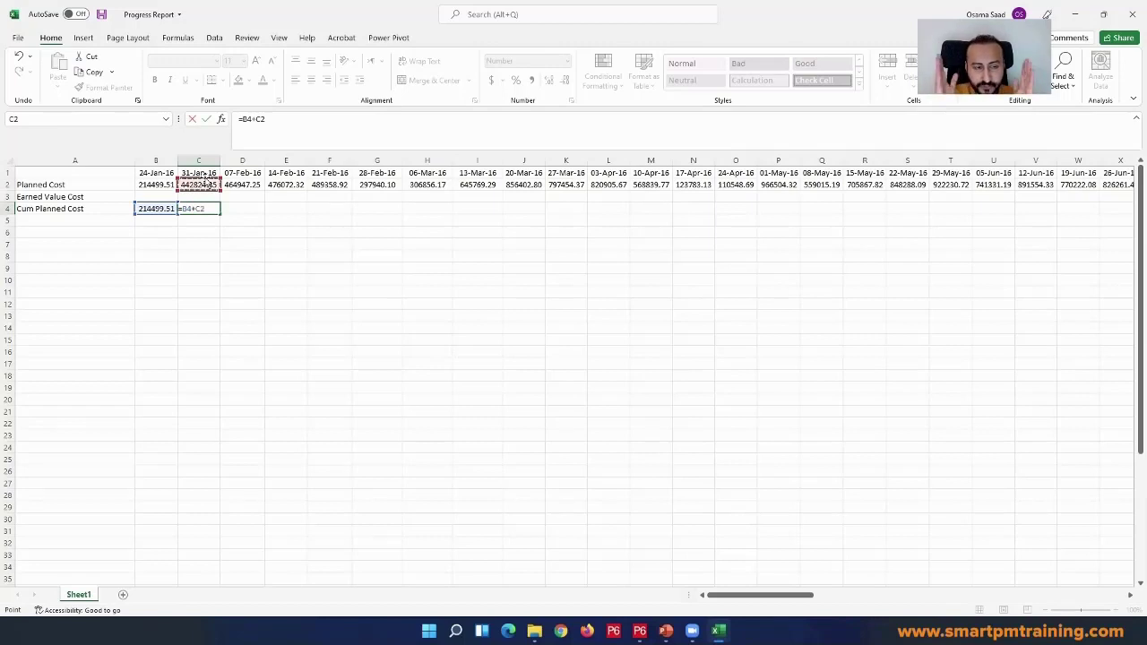
key("Return")
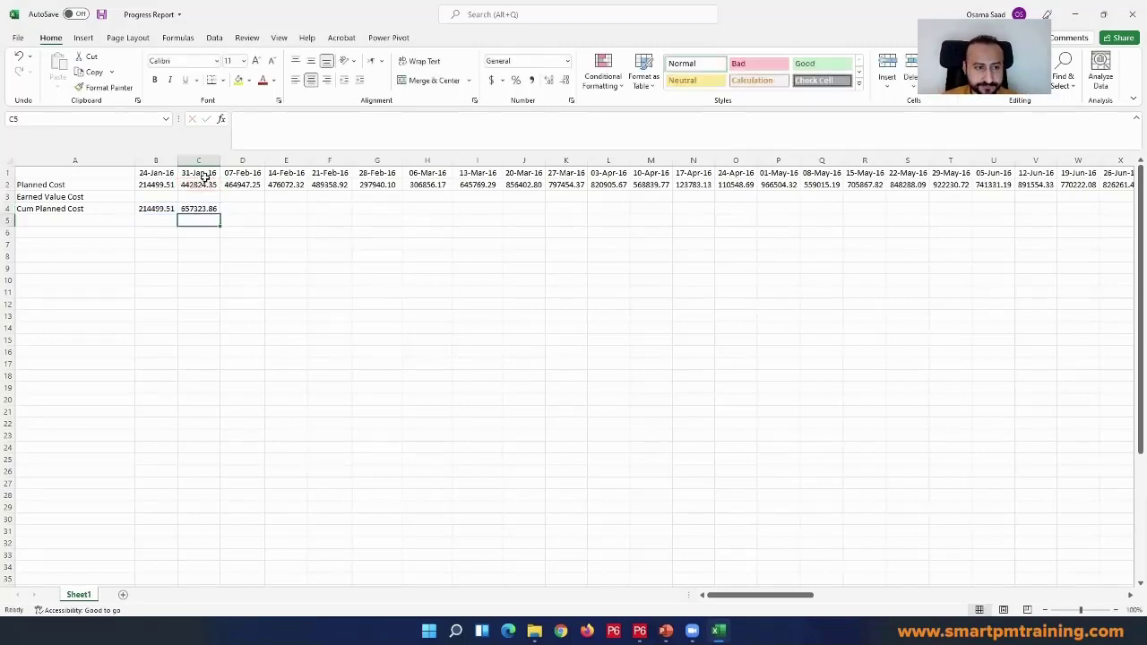
- Enter =C4+D2 in D4 to calculate the cumulative planned cost for 07-Feb-16
left_click(253, 206)
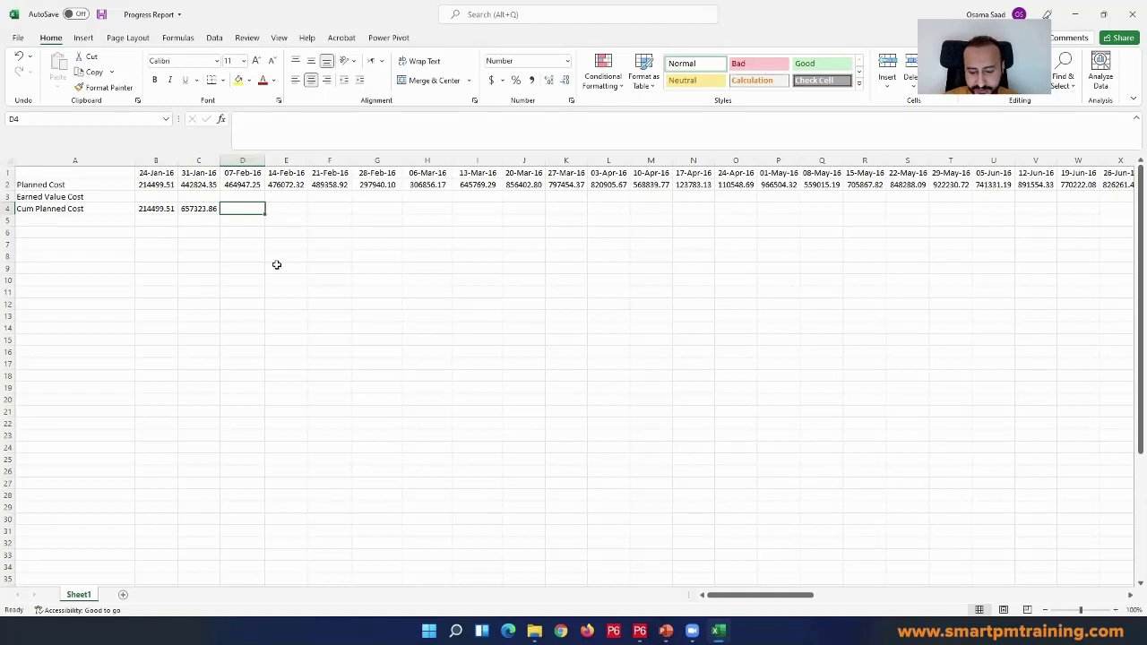
type("=")
left_click(197, 207)
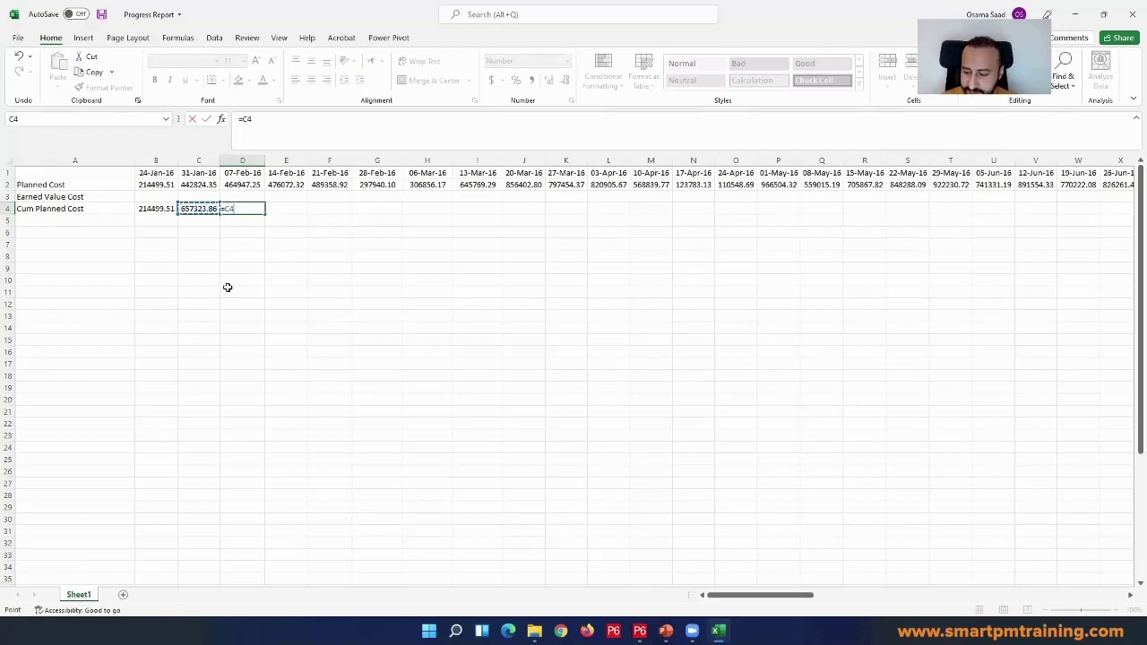
type("+")
left_click(240, 185)
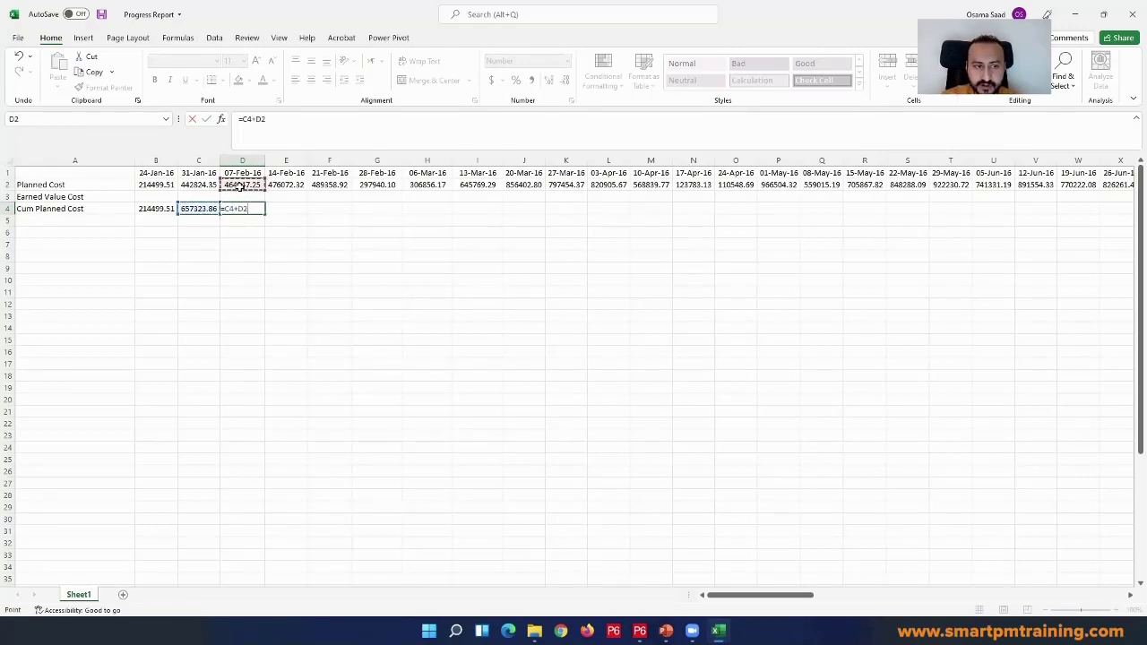
key("Return")
- Fill the cumulative formula in C4 across row 4 through CR4 and widen column CR to fit the final total
left_click(199, 208)
left_click_drag(219, 214, 1083, 209)
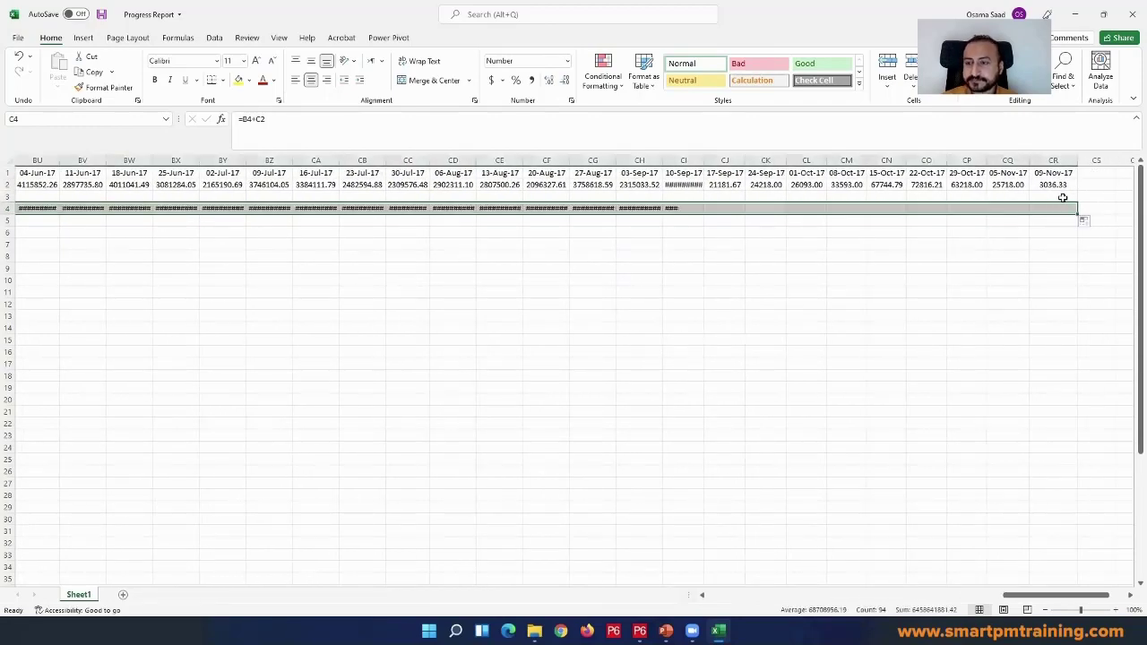
left_click_drag(1077, 160, 1080, 157)
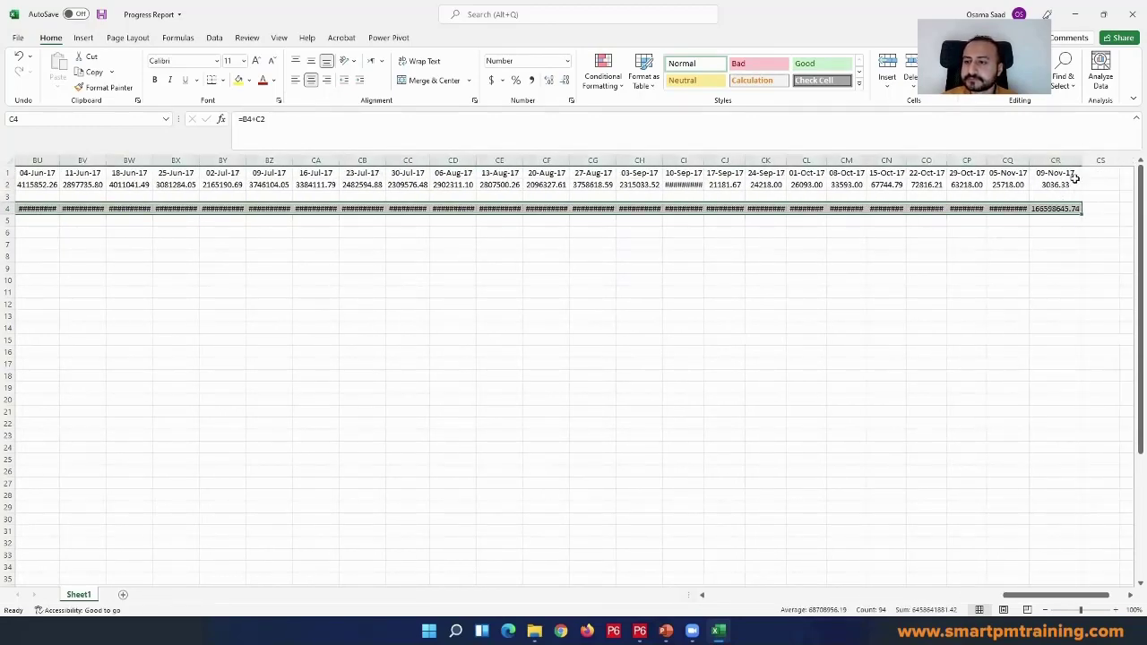
left_click(1048, 251)
left_click(1046, 208)
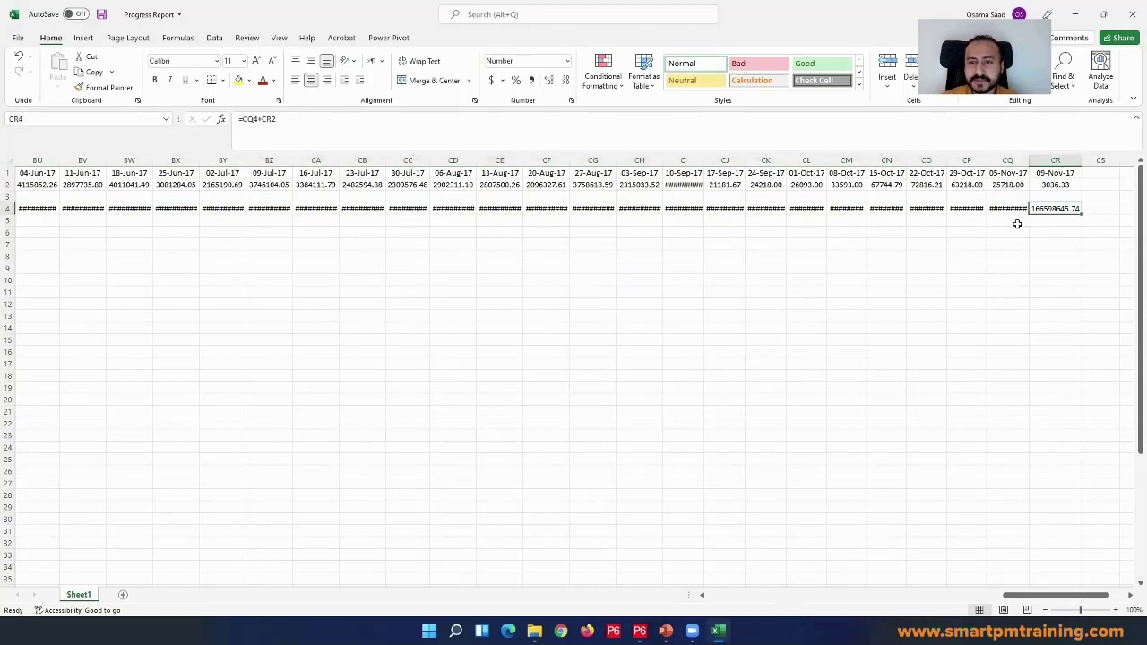
left_click_drag(1081, 160, 1088, 161)
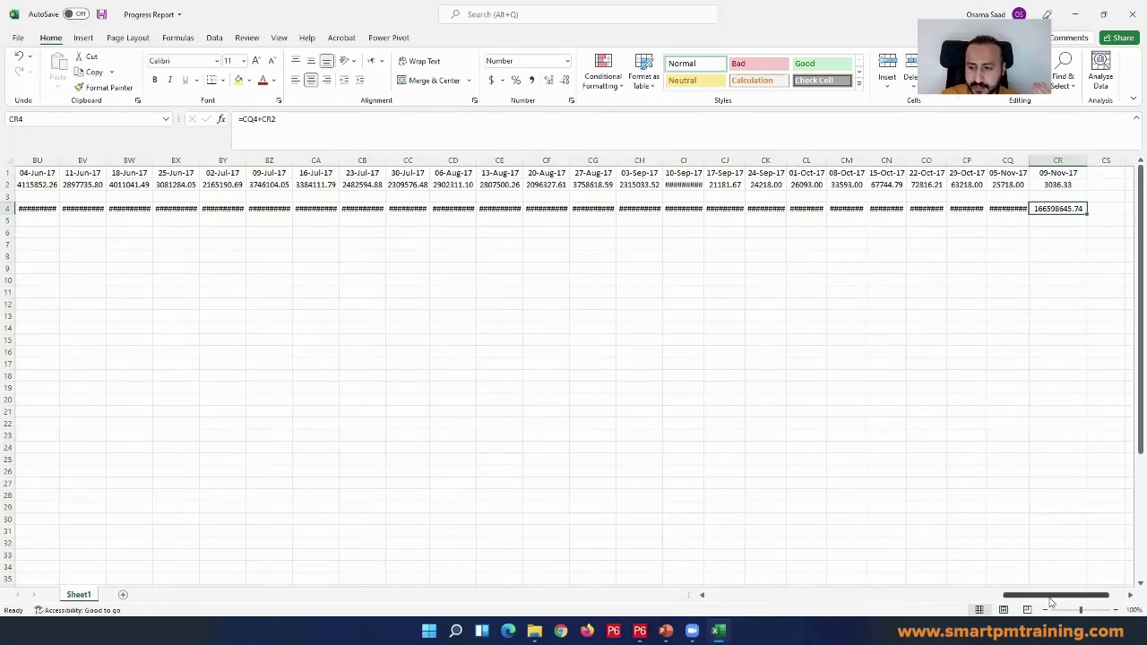
- Examine the last weeks of the Cum Planned Cost row and the final cumulative total in CR4
scroll(1057, 535, "right", 2)
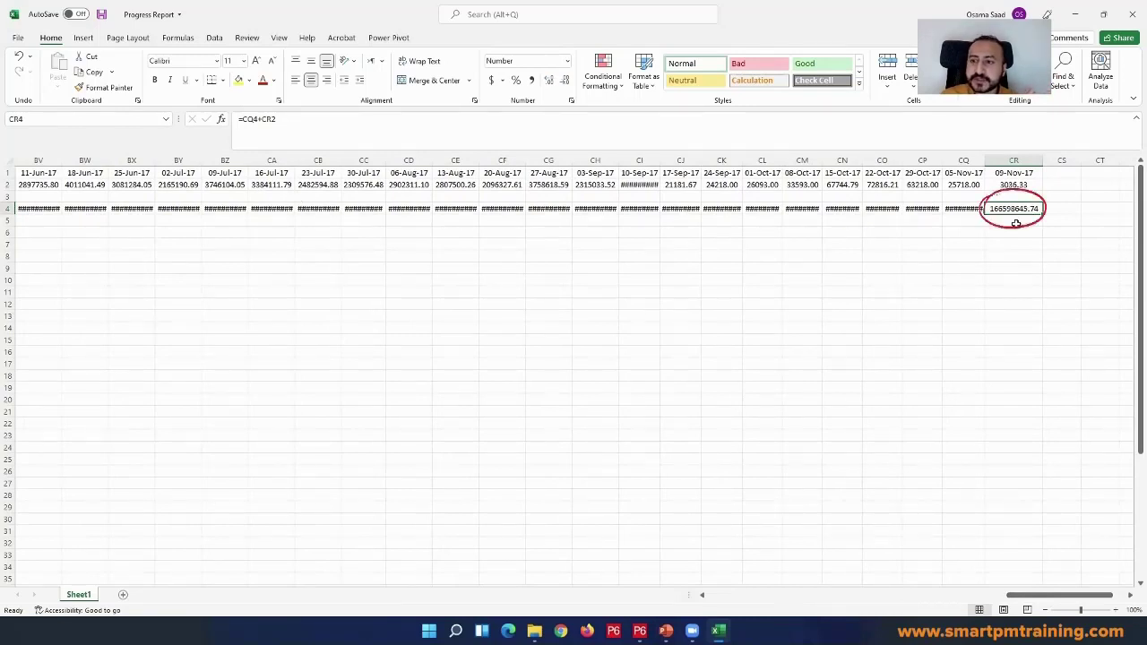
left_click(412, 220)
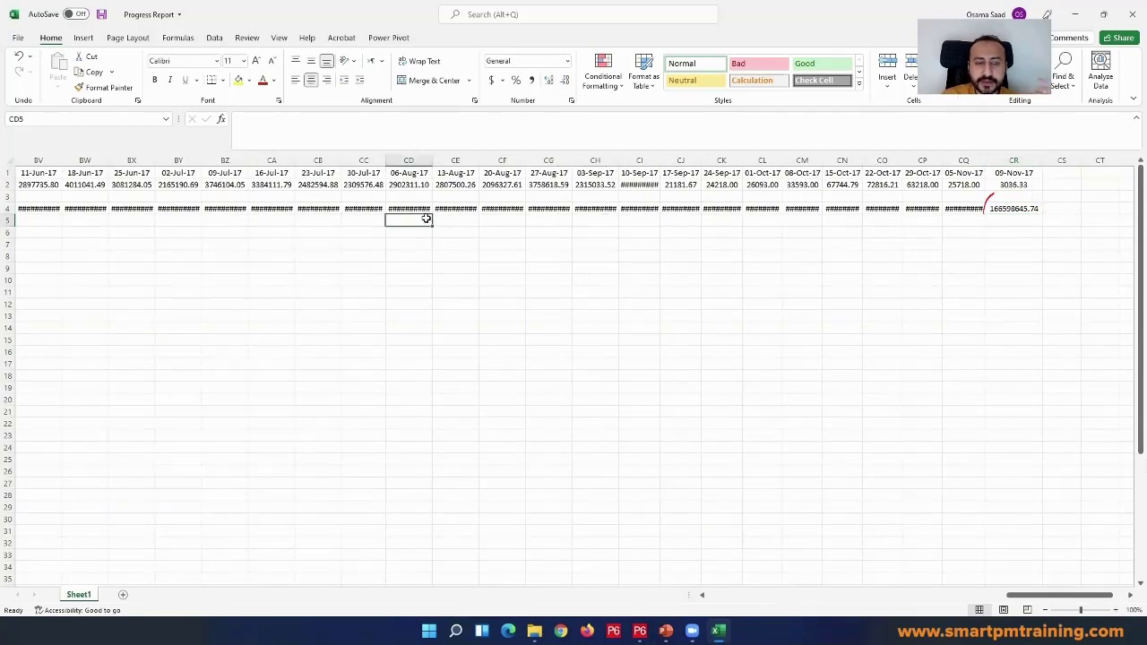
left_click(456, 219)
left_click(507, 220)
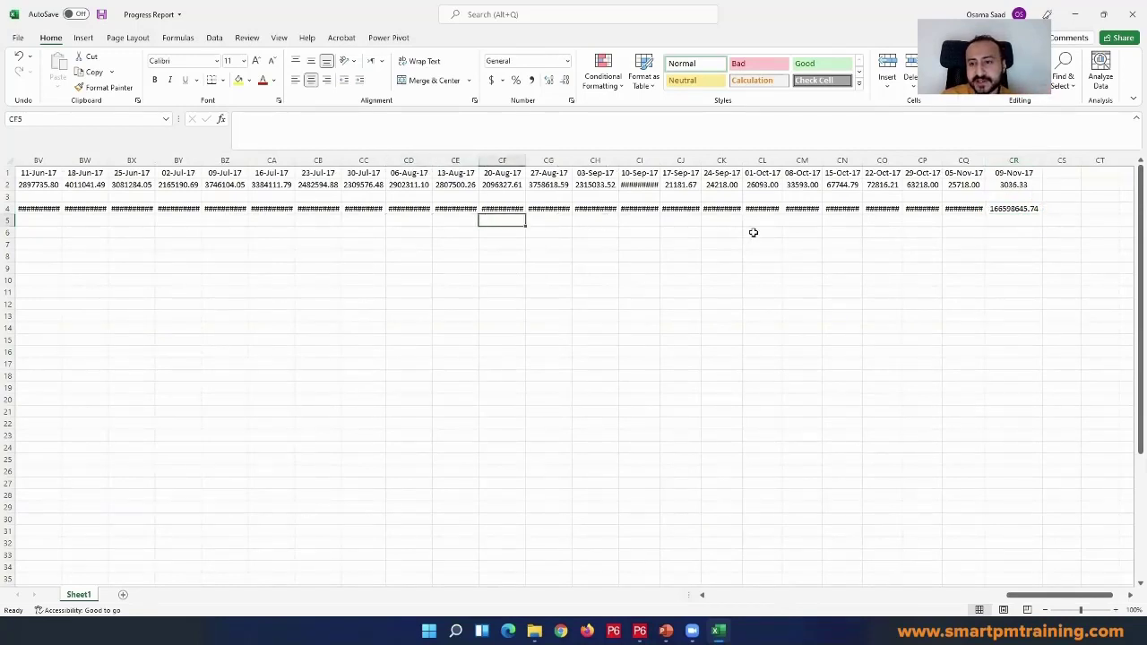
left_click(1017, 217)
left_click(1026, 159)
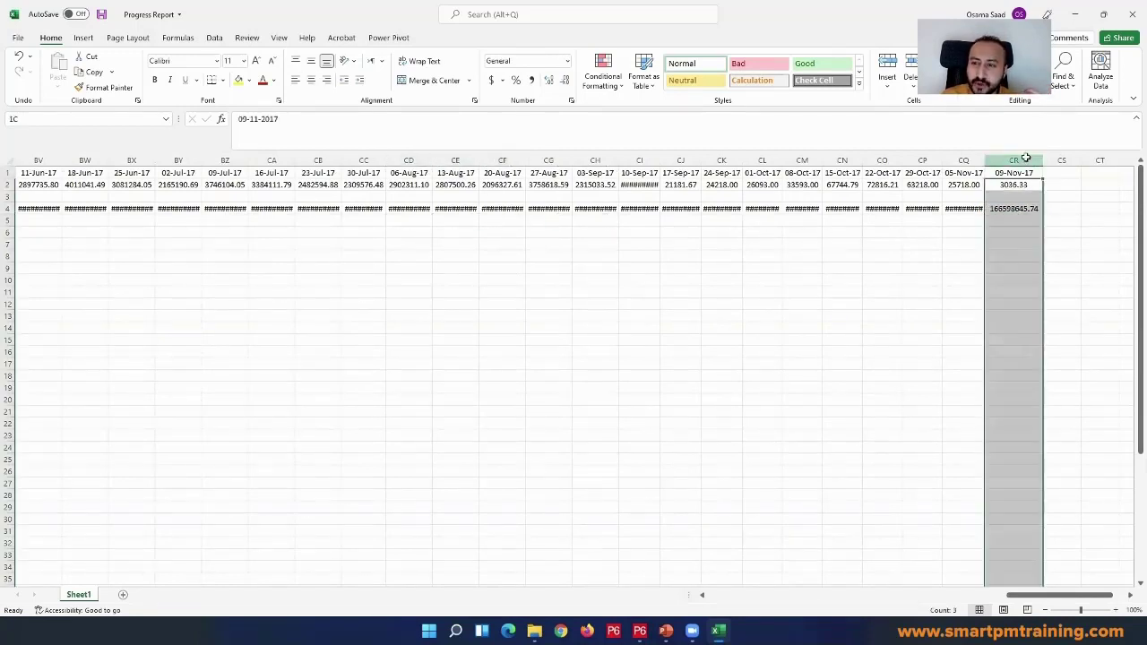
left_click(1026, 208)
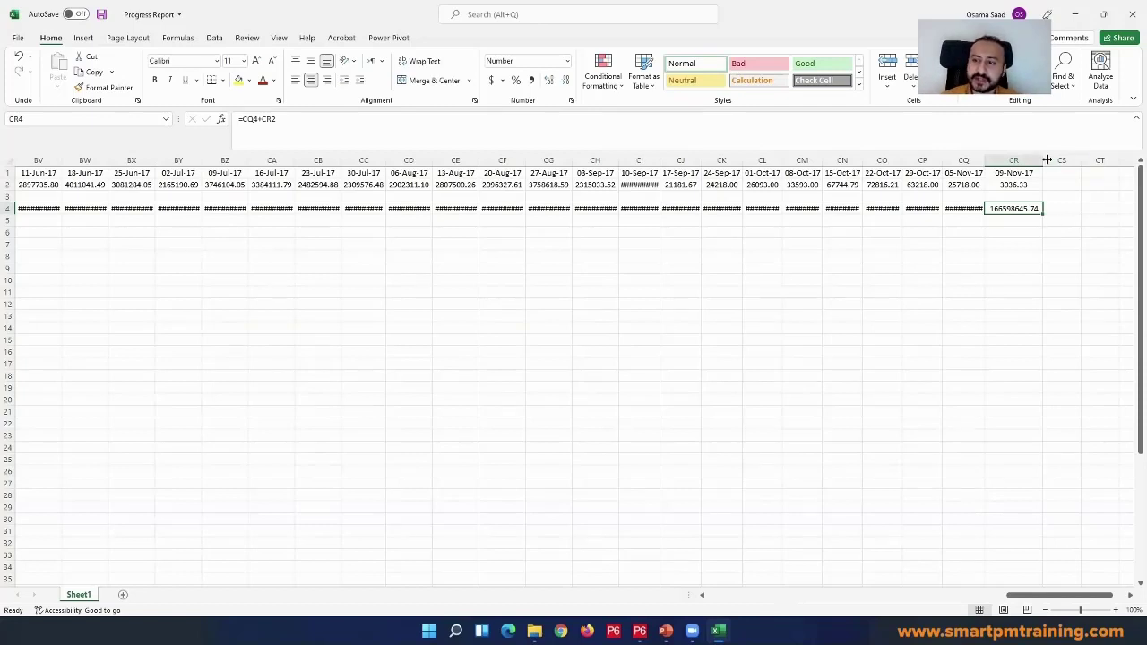
- Auto-fit the widths of the weekly date columns so the planned and cumulative costs fit their cells
left_click_drag(1047, 160, 1032, 159)
left_click(842, 184)
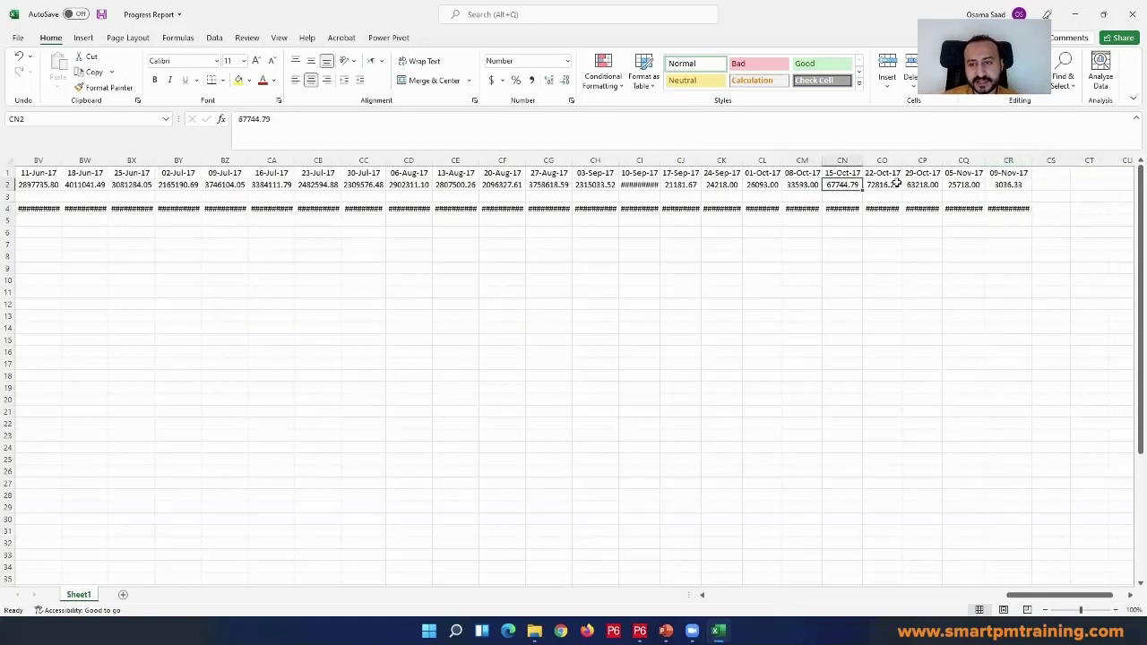
left_click(896, 184)
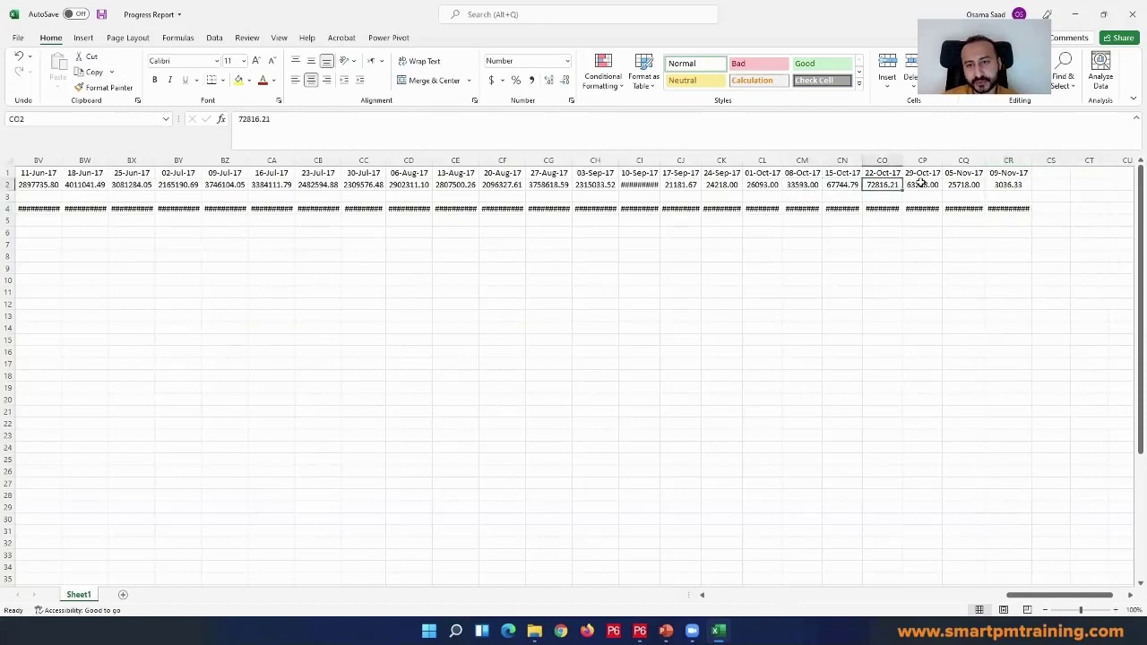
left_click(1008, 173)
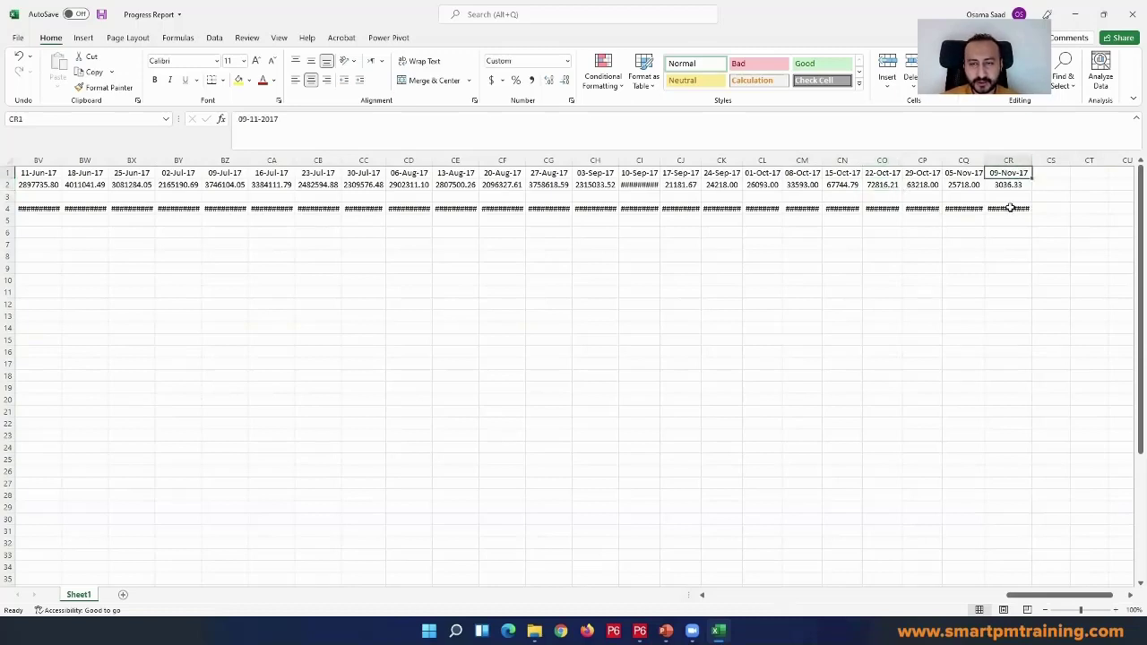
left_click_drag(1031, 160, 2, 158)
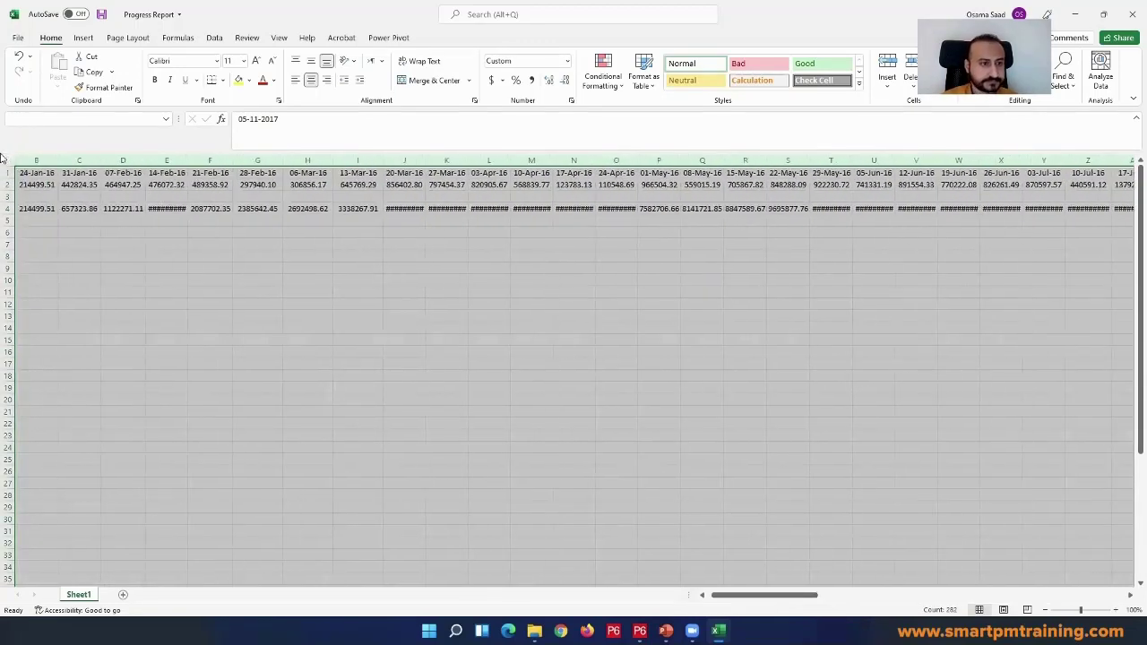
double_click(146, 160)
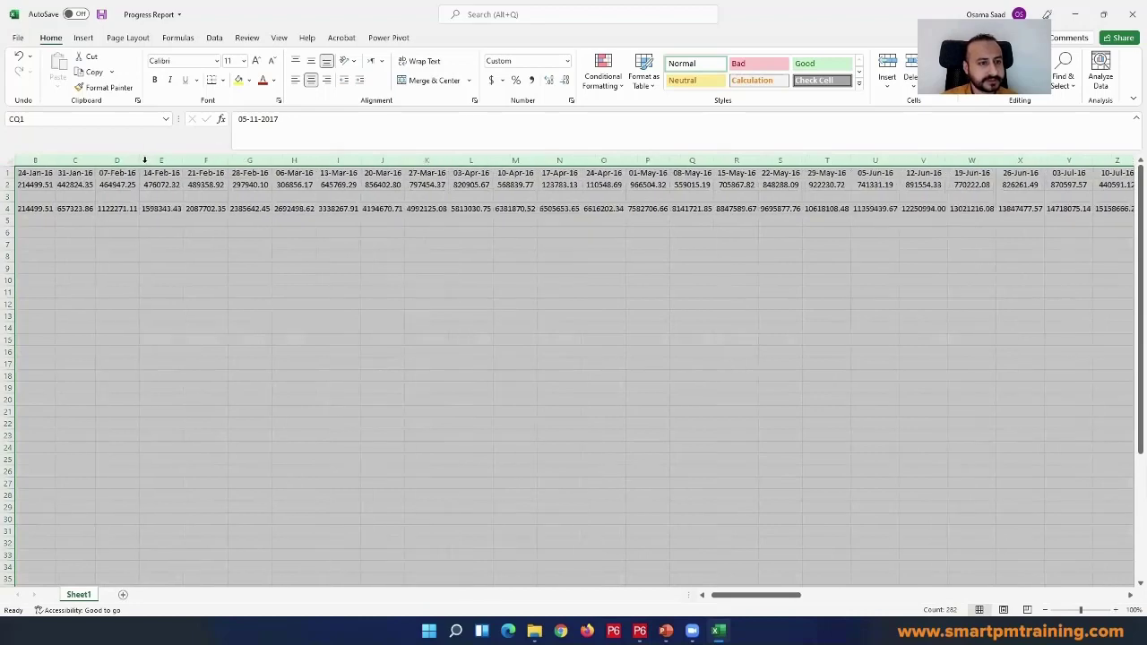
left_click(384, 194)
left_click_drag(770, 596, 664, 617)
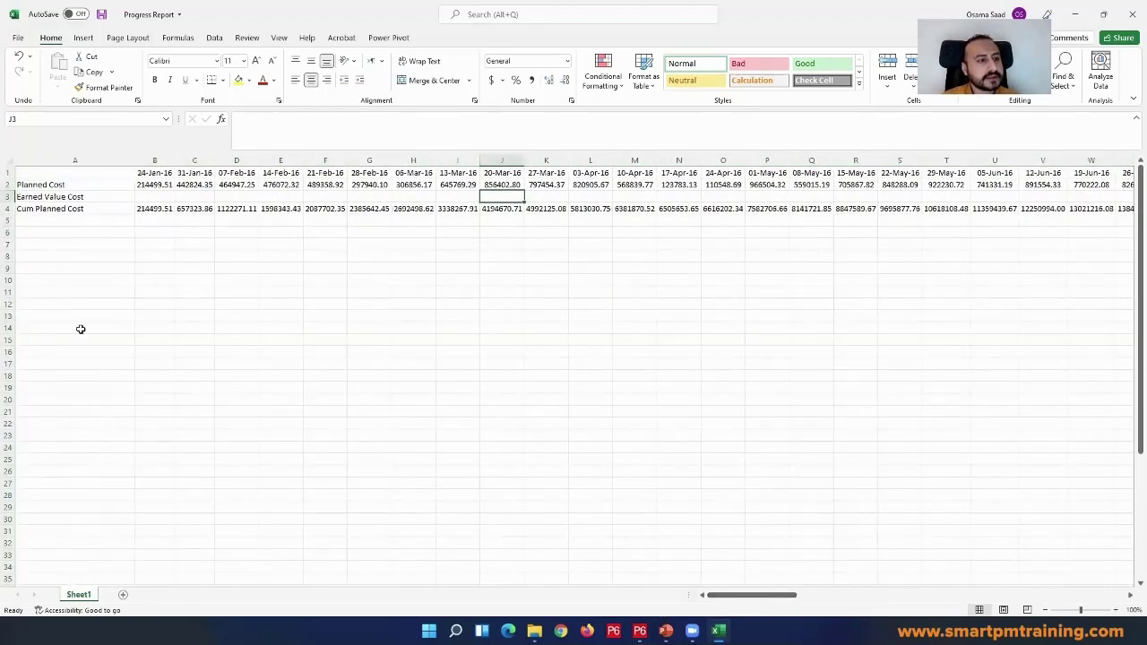
left_click(94, 283)
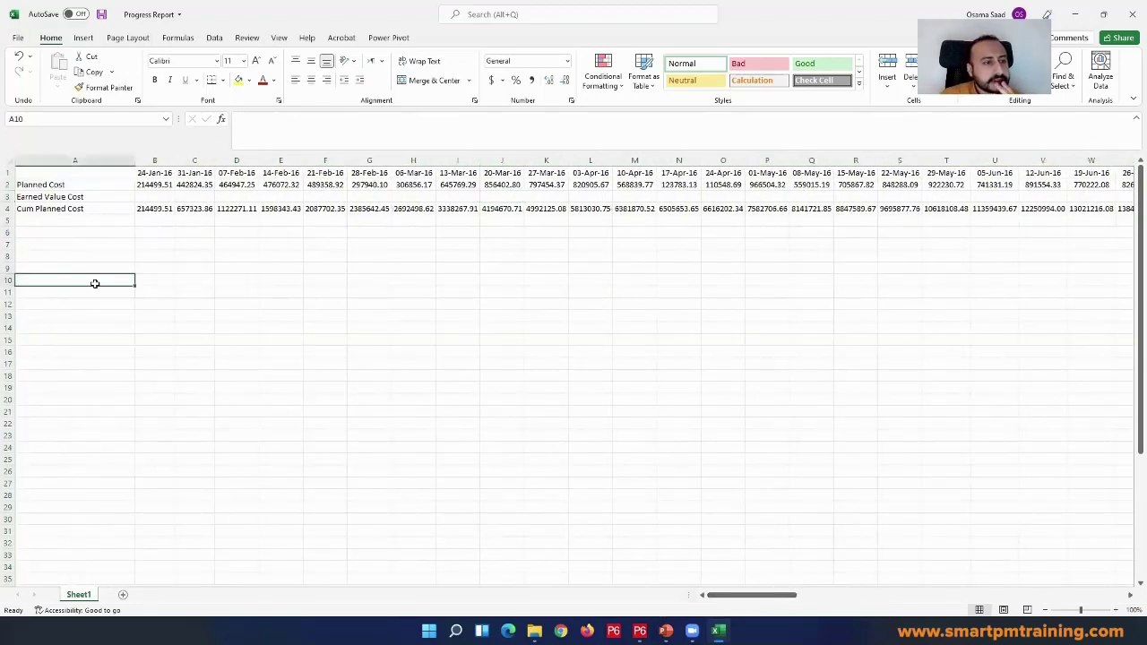
left_click(99, 198)
left_click(104, 184)
left_click_drag(158, 185, 251, 186)
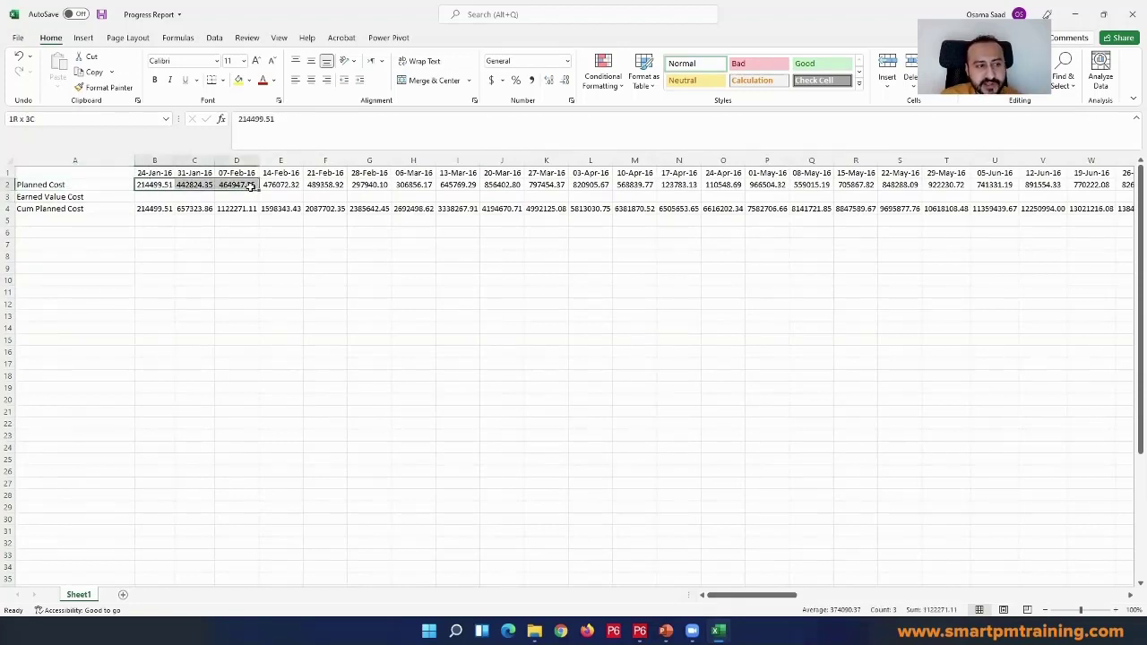
left_click_drag(152, 197, 316, 199)
left_click_drag(73, 214, 287, 210)
- Label cell A5 as Cum Earned Value Cost
left_click(100, 223)
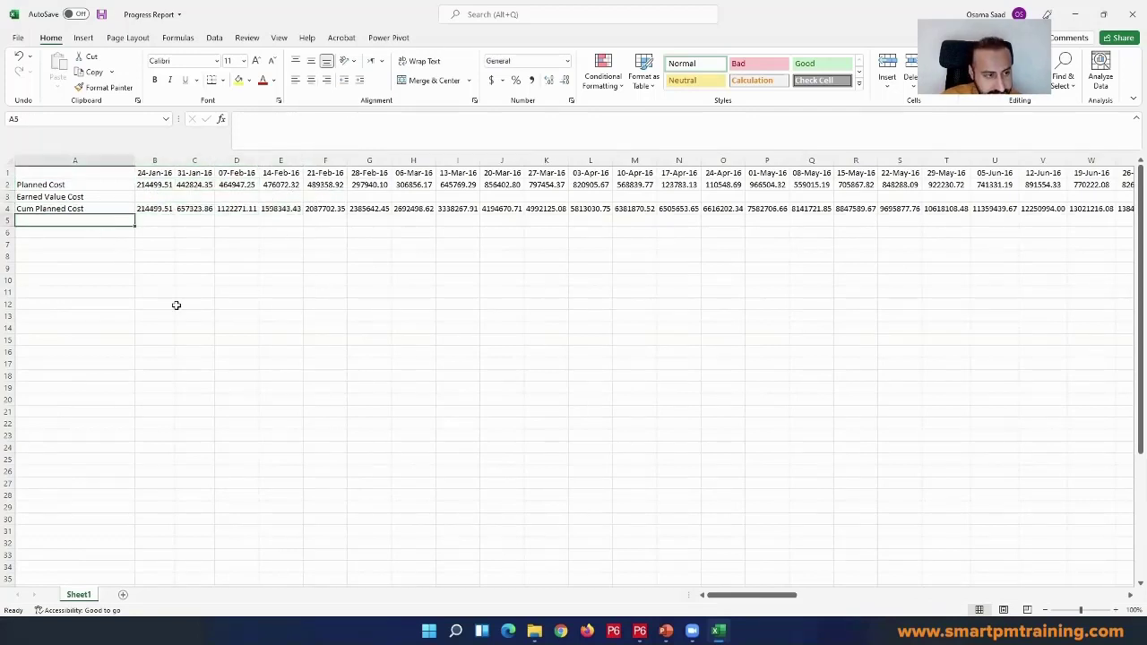
type("Cum ")
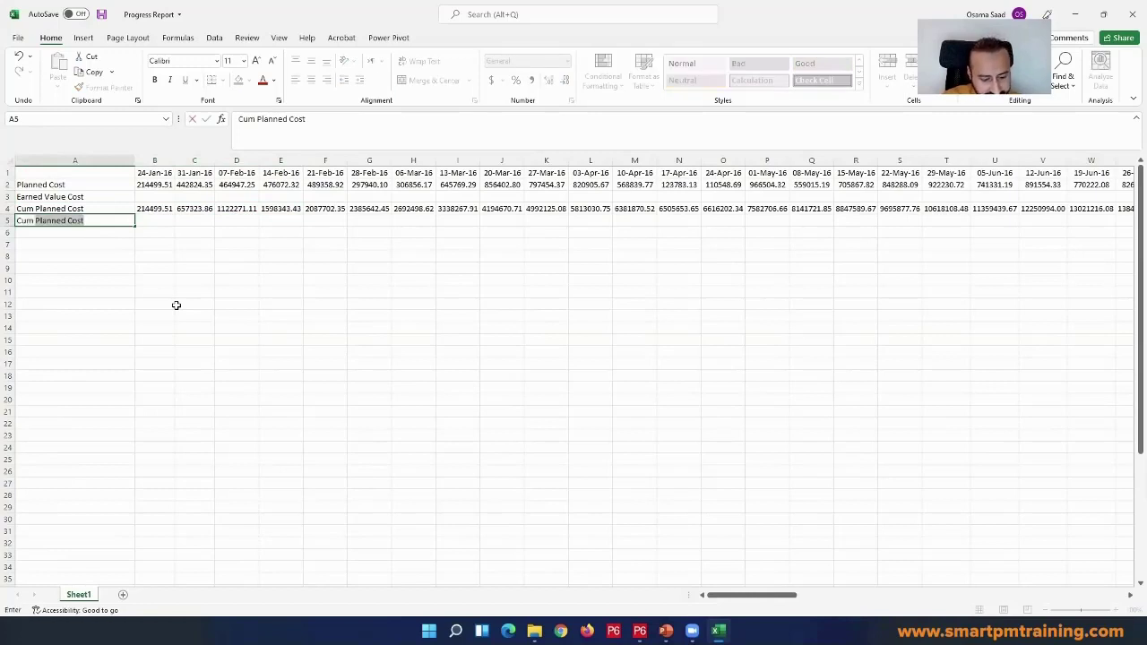
type("Ea")
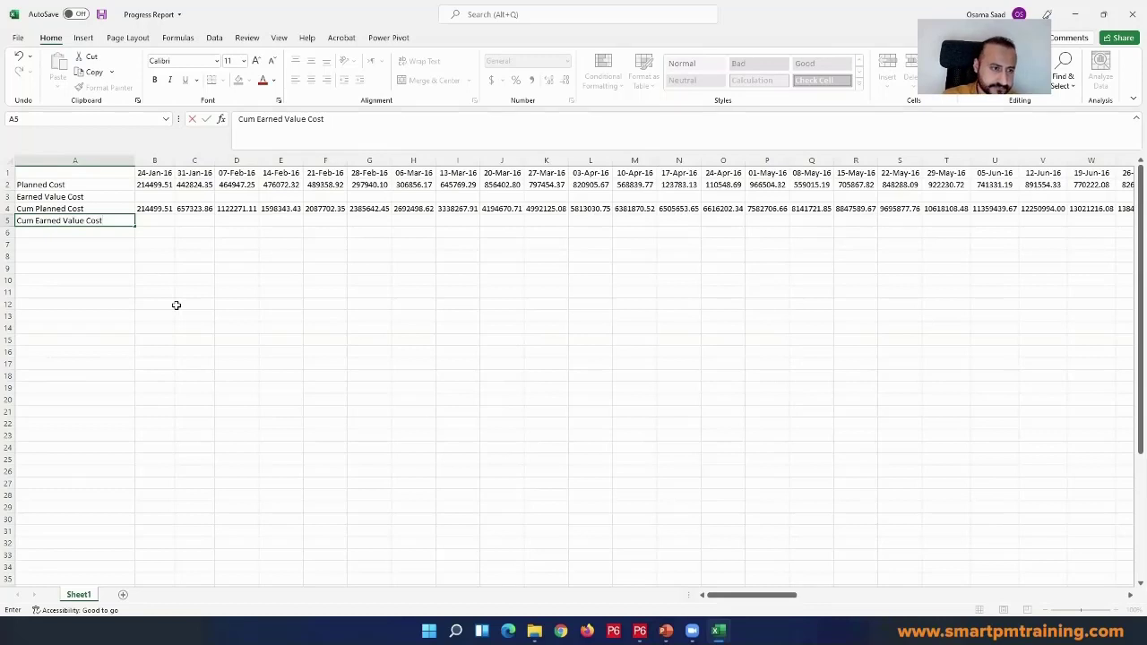
type("rned Value Cost")
key("Return")
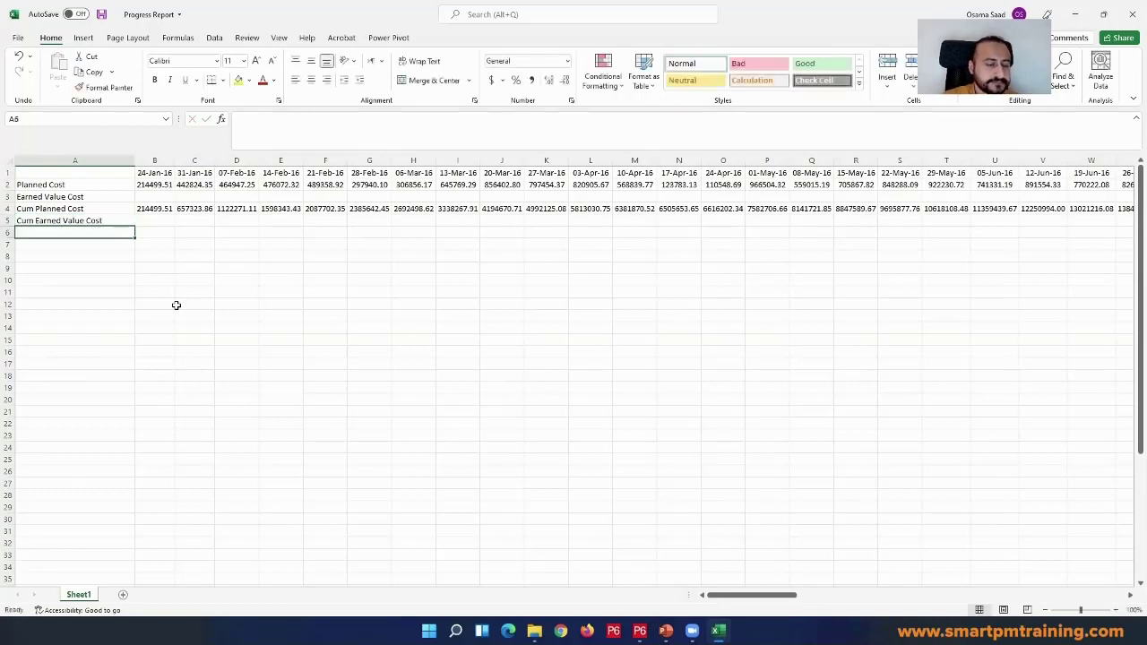
- Switch to Primavera P6 and open project P85-UB-00 W01, Residential Building - Week 01 (24-Jan-2016)
left_click(164, 195)
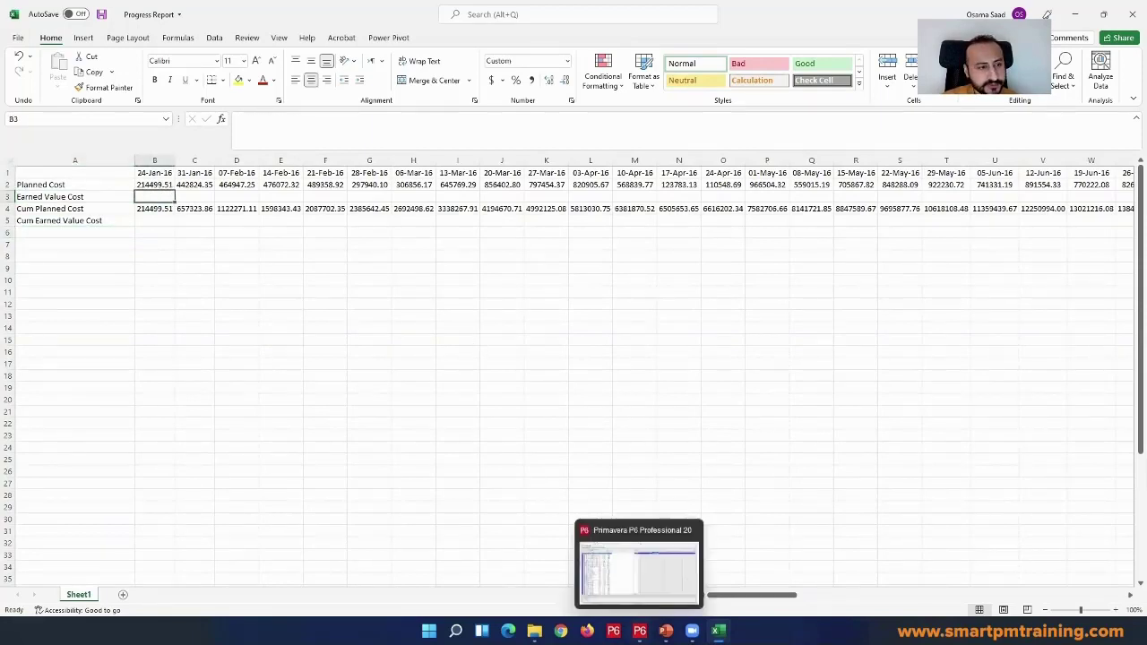
left_click(640, 631)
left_click(146, 219)
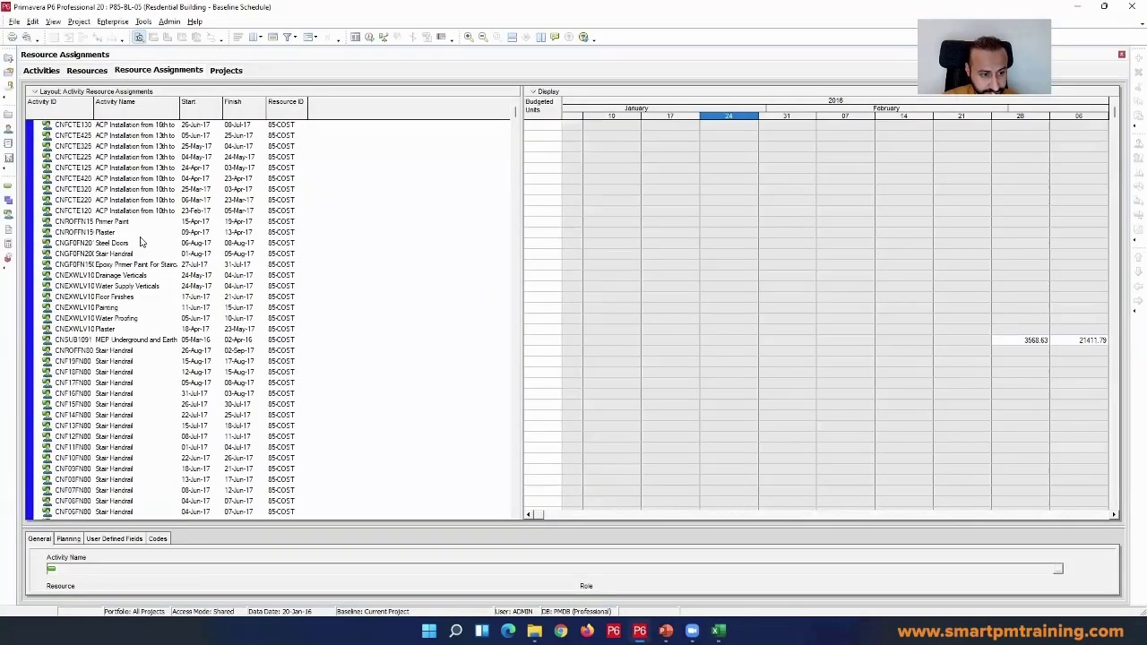
scroll(146, 220, "down", 5)
left_click(8, 115)
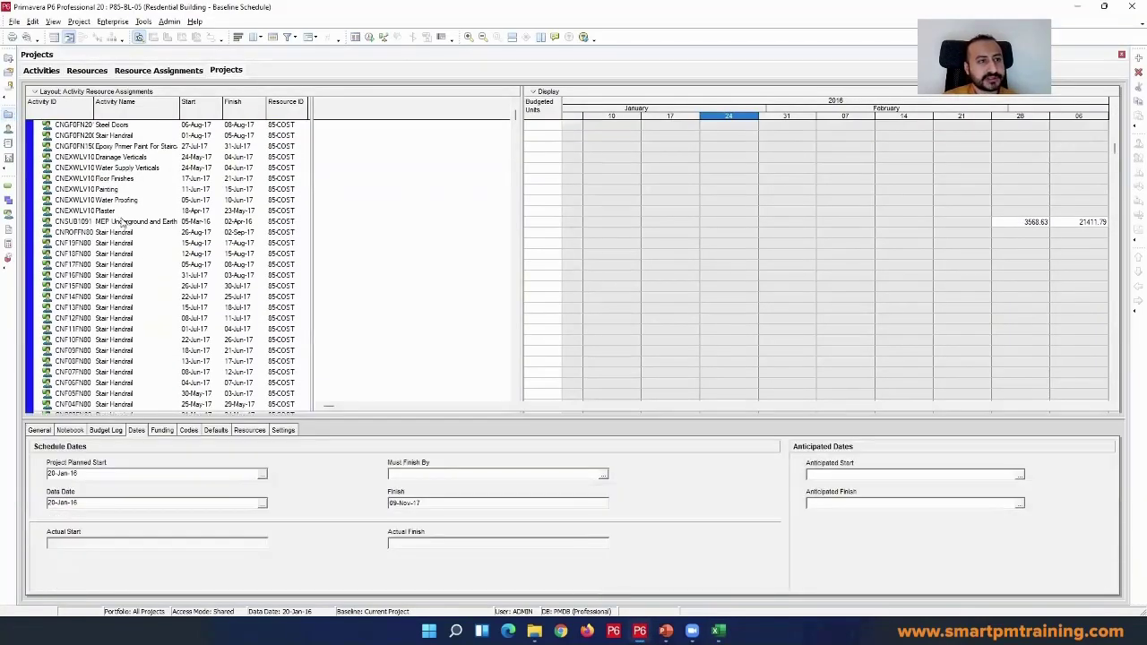
left_click(212, 205)
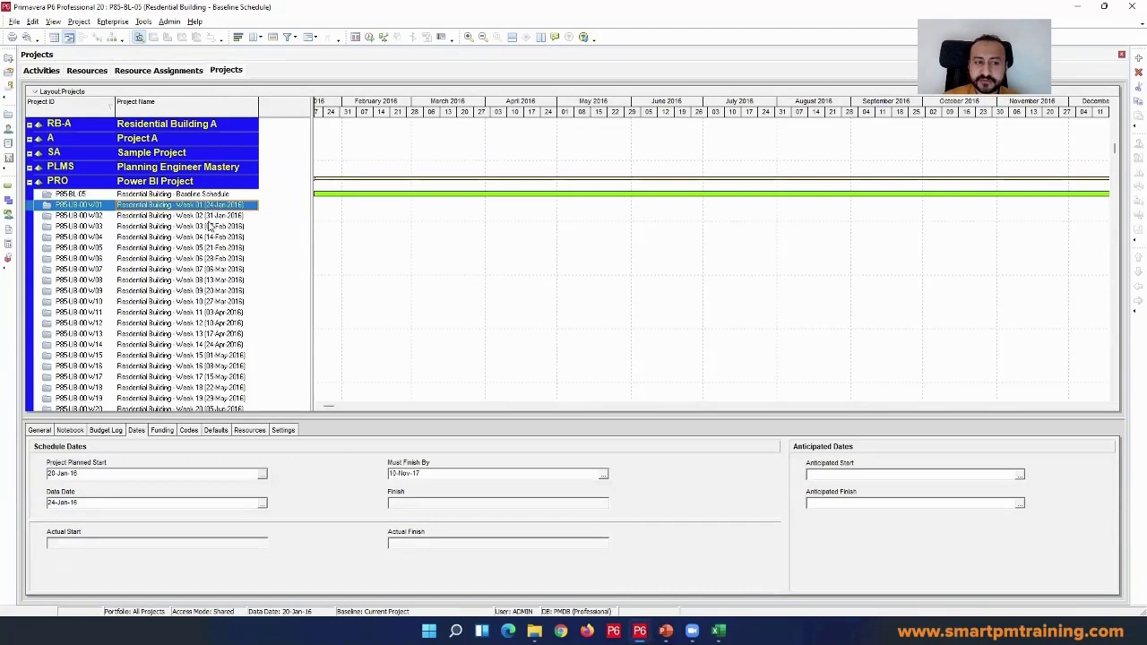
right_click(219, 205)
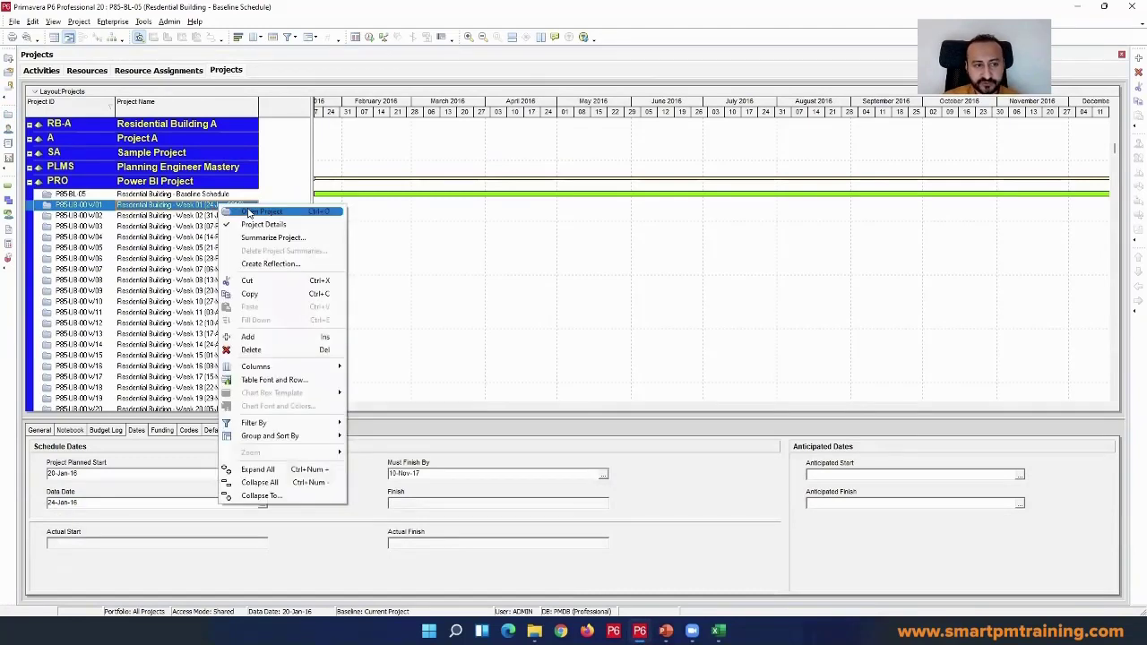
left_click(257, 212)
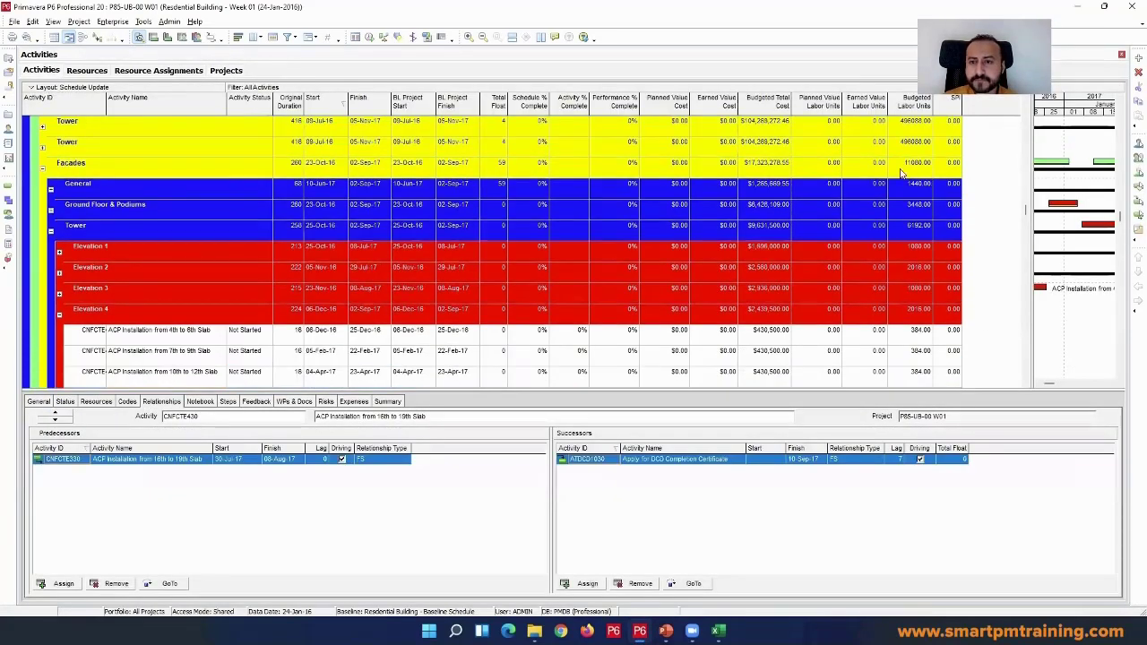
- Check which project and primary baselines are assigned to the Week 01 project, leaving the assignments unchanged
scroll(902, 174, "up", 5)
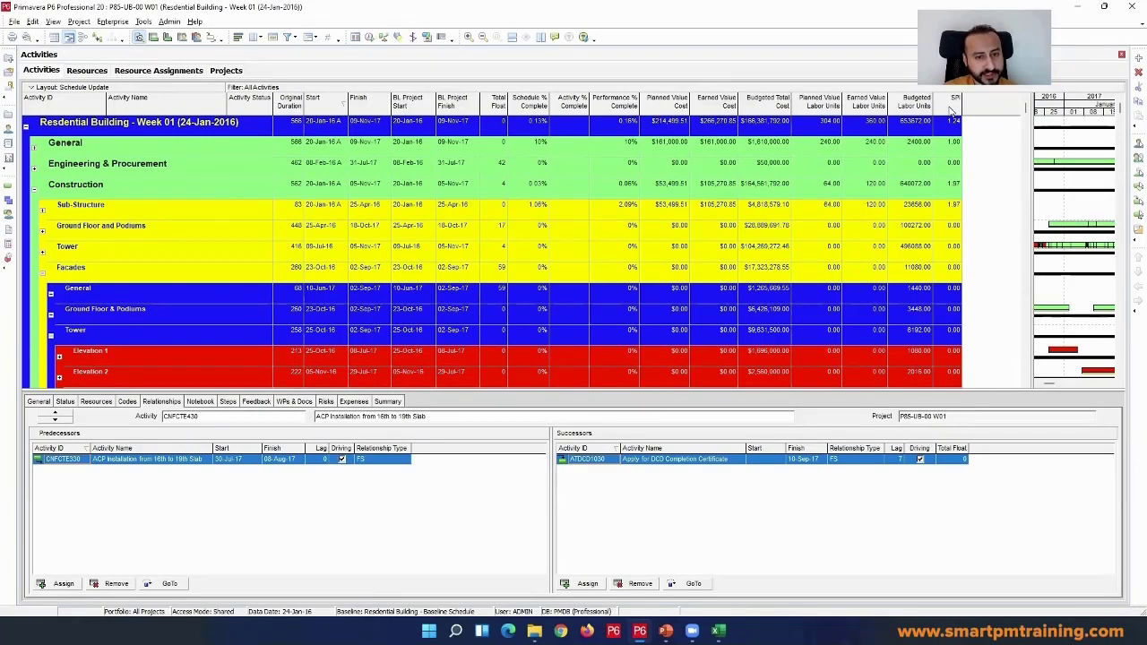
left_click(547, 126)
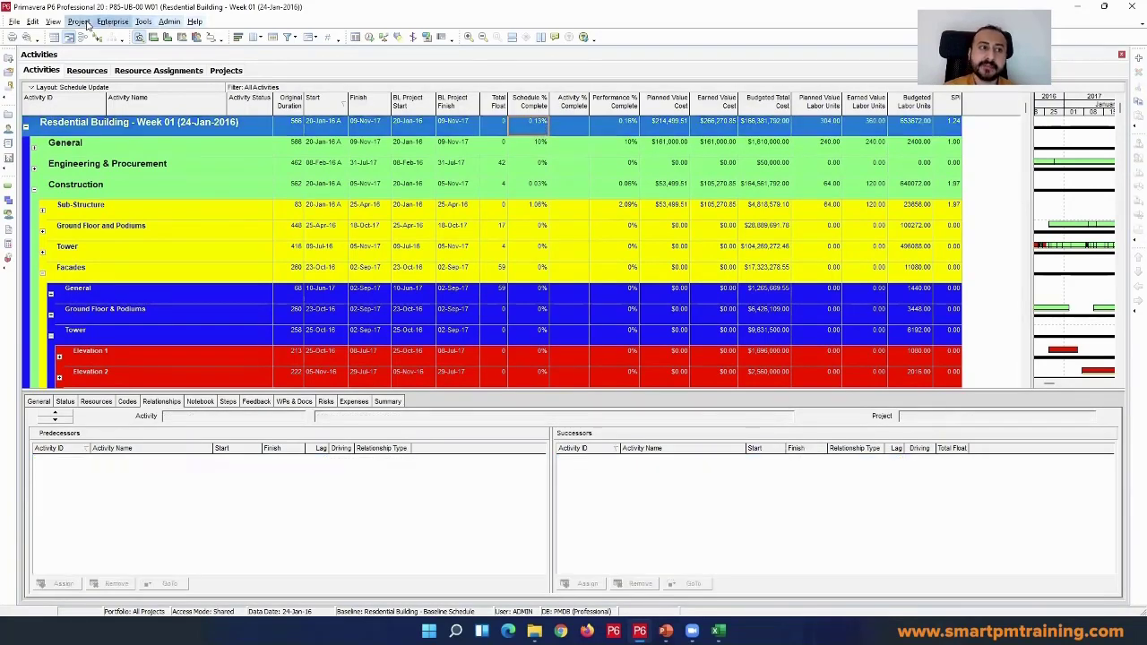
left_click(79, 21)
left_click(98, 42)
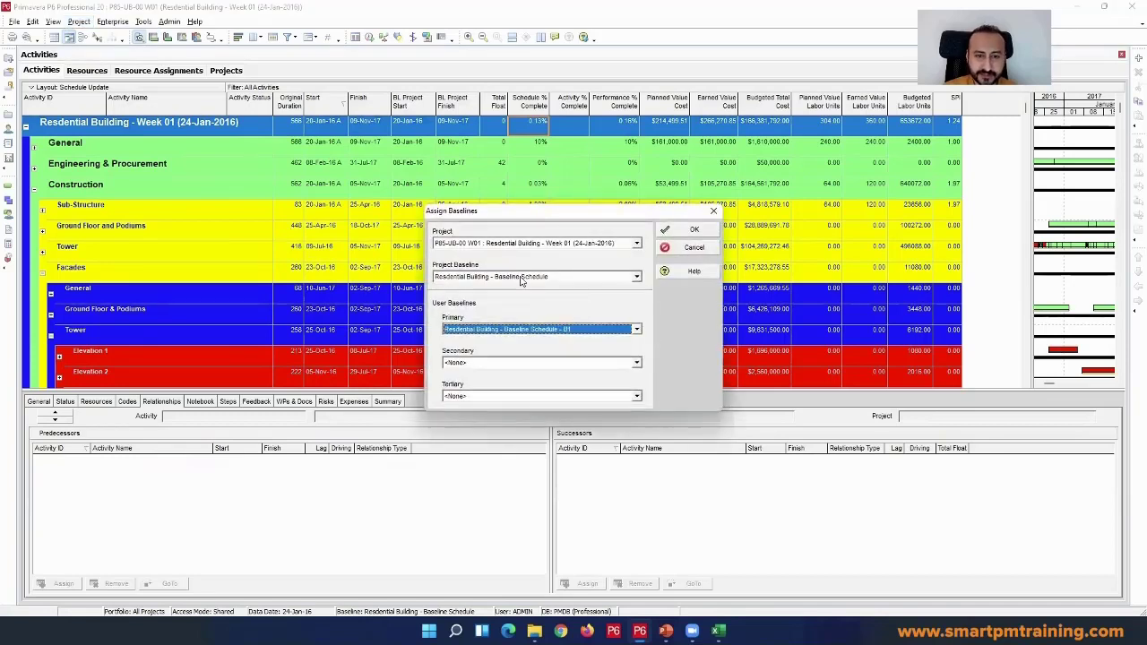
left_click(691, 250)
left_click(693, 248)
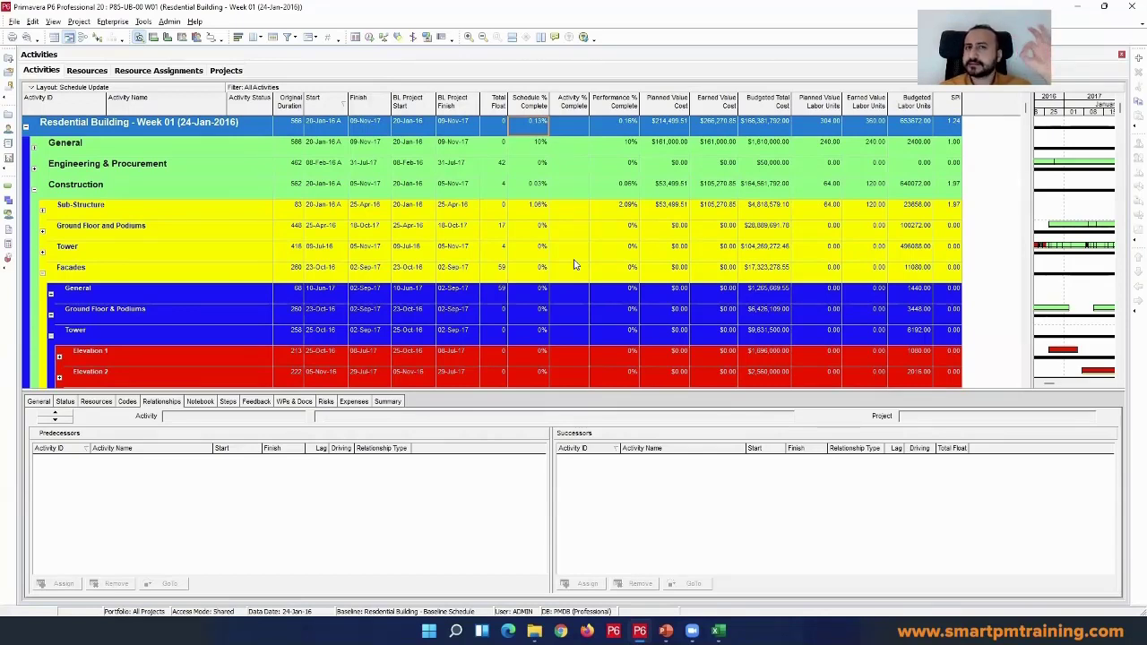
- Examine the settings, activity statistics and warnings in the scheduling log, and close it without rescheduling the project
left_click(369, 37)
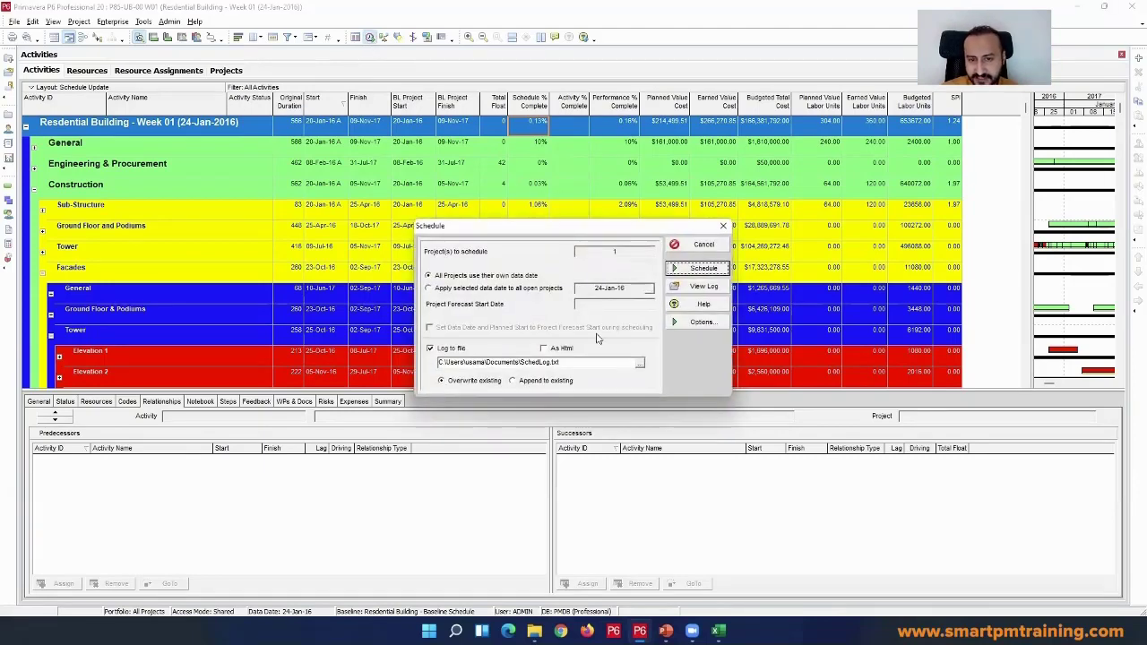
left_click(710, 288)
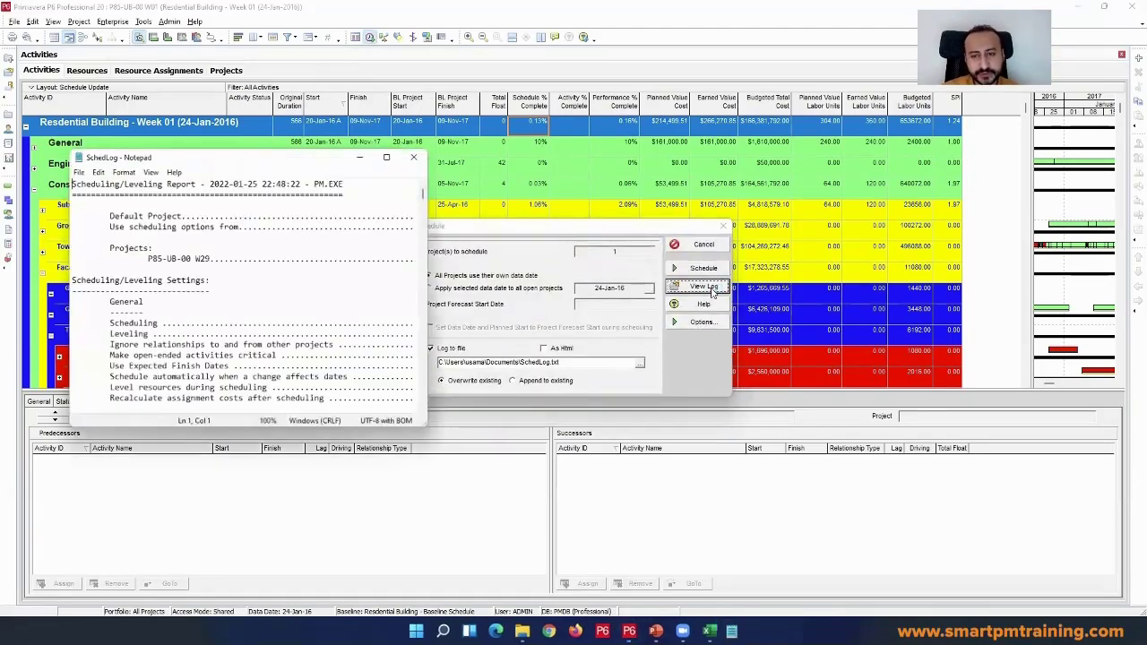
scroll(340, 206, "down", 3)
left_click(385, 159)
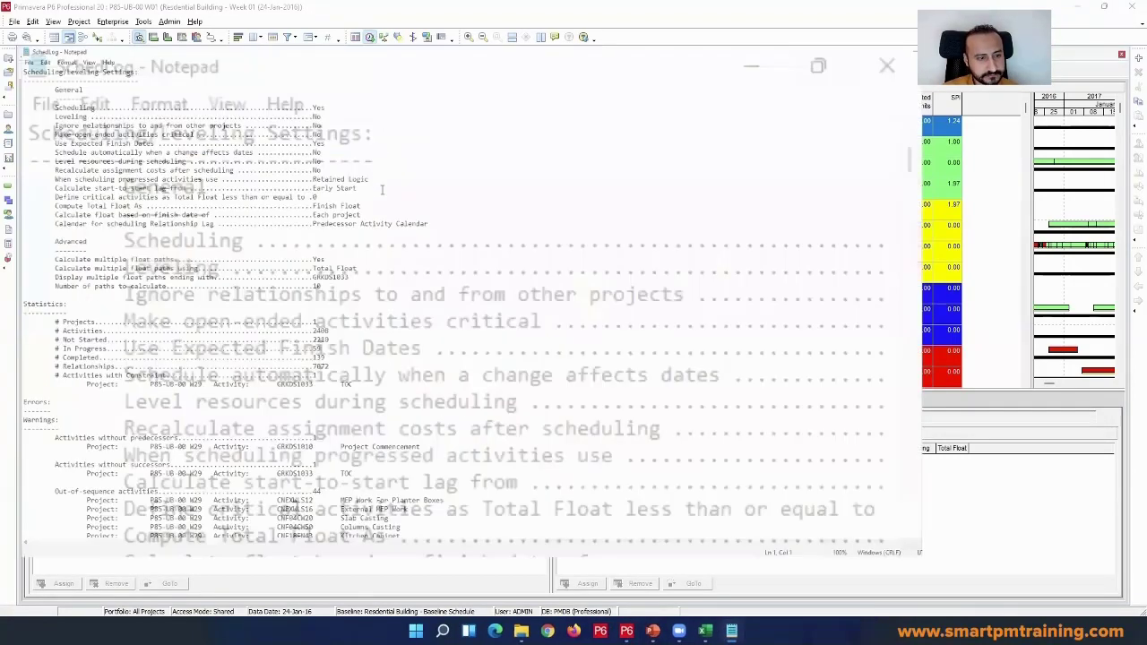
scroll(406, 268, "up", 3)
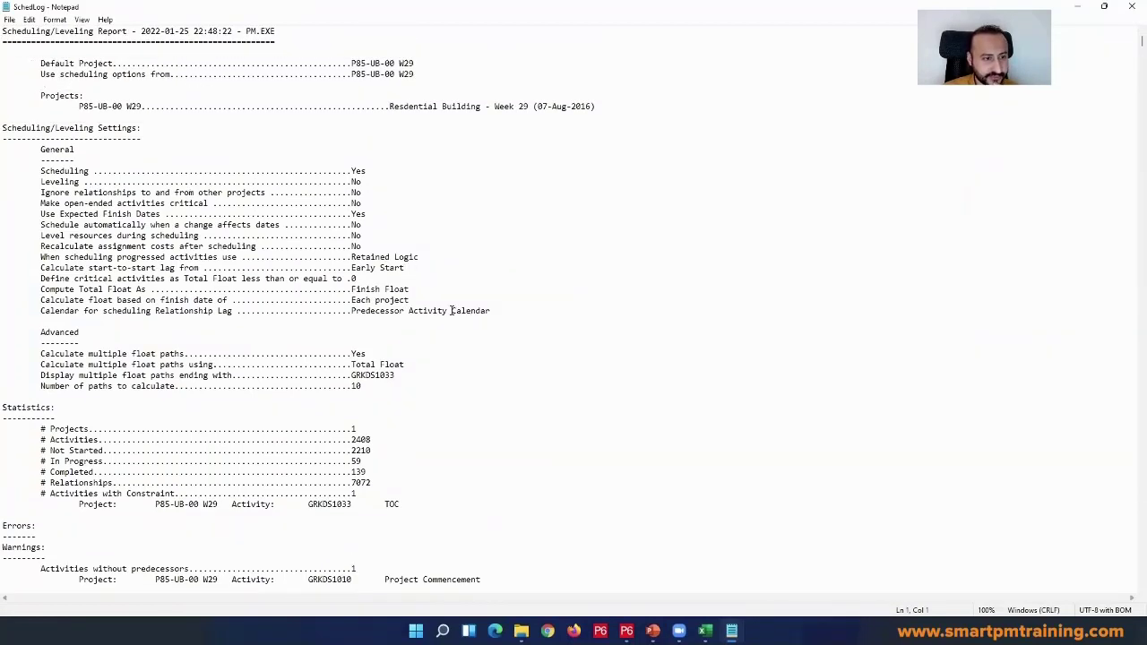
scroll(453, 310, "down", 7)
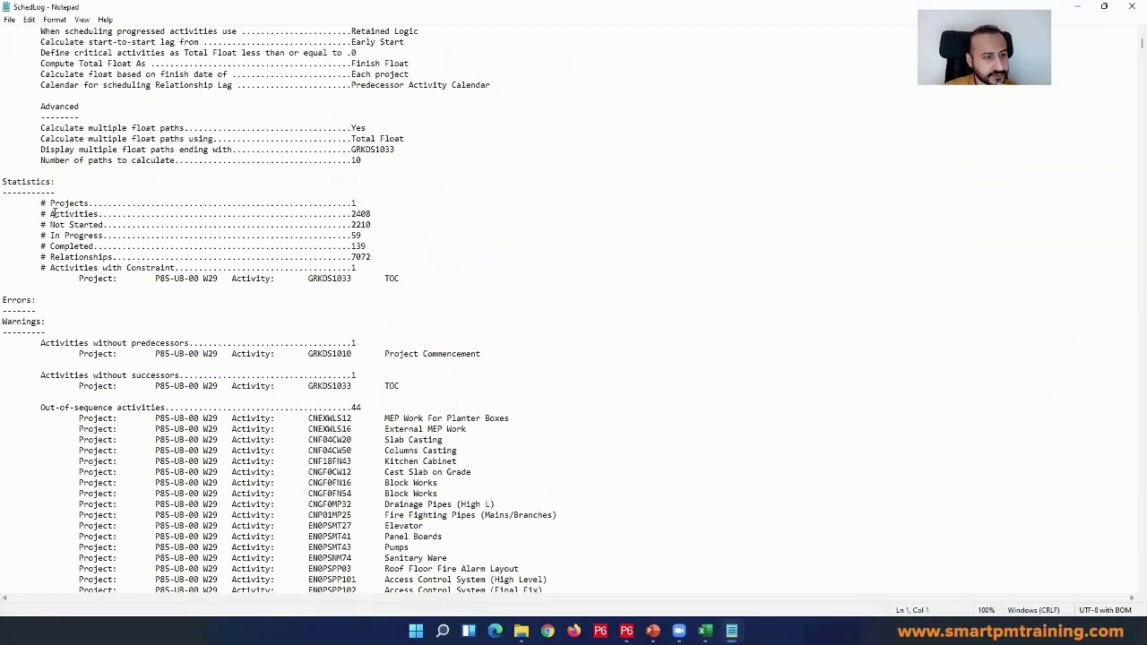
left_click_drag(52, 214, 385, 216)
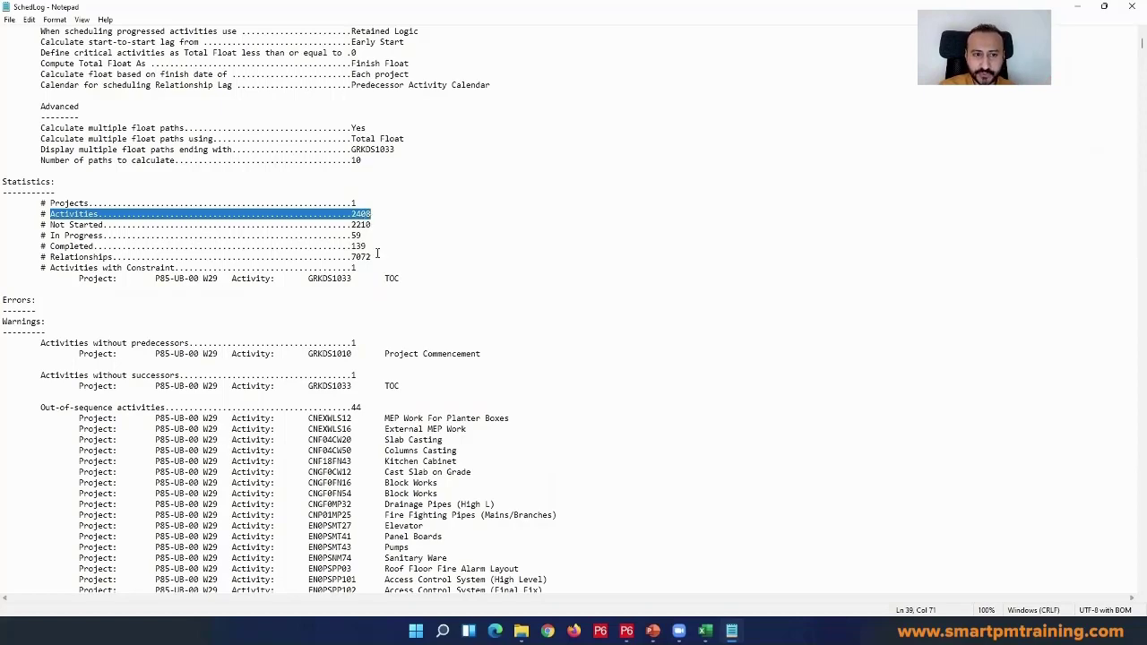
left_click(337, 235)
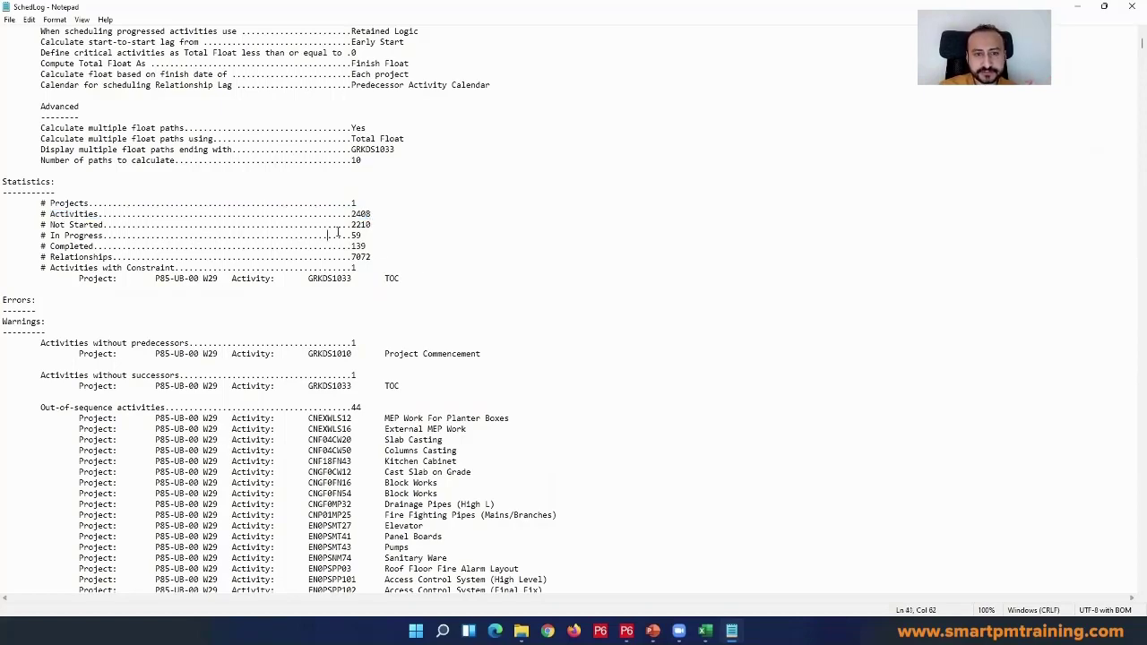
left_click(1132, 9)
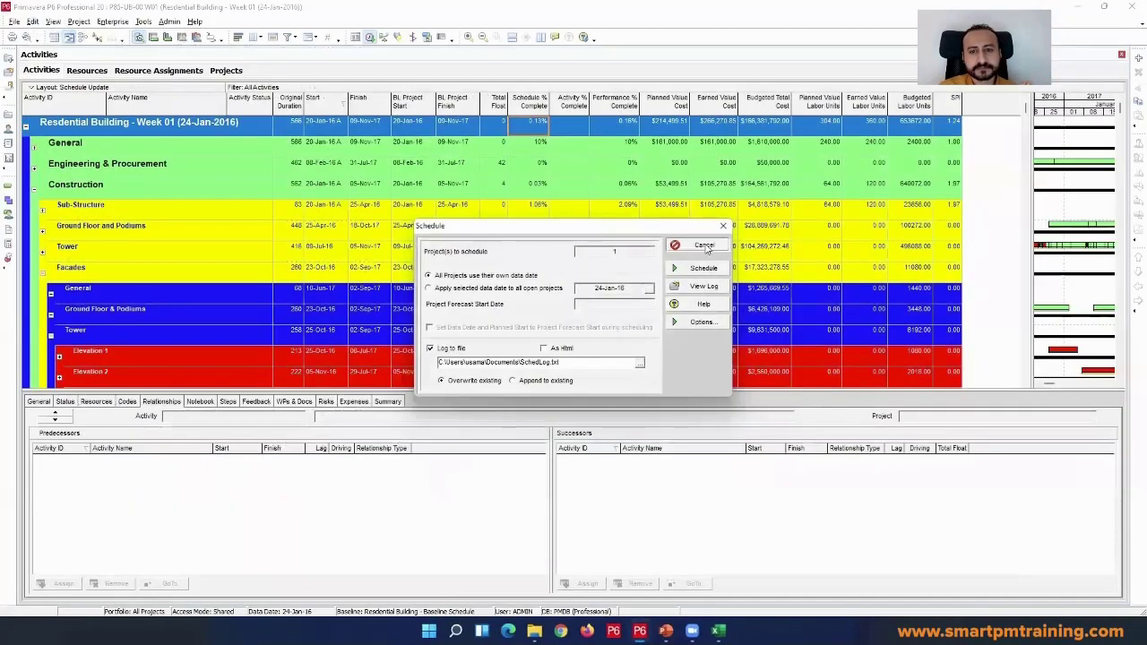
left_click(709, 245)
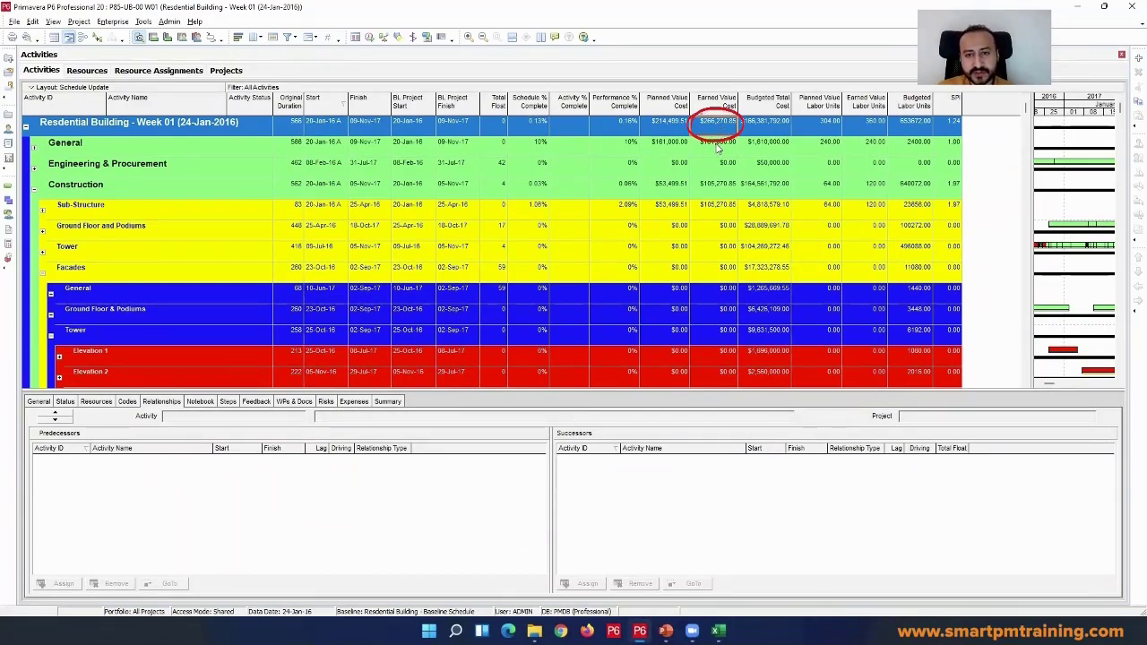
- Switch to the Progress Report workbook and enter the Week 01 earned value cost, 266270.85, in cell D19
key("alt+Tab")
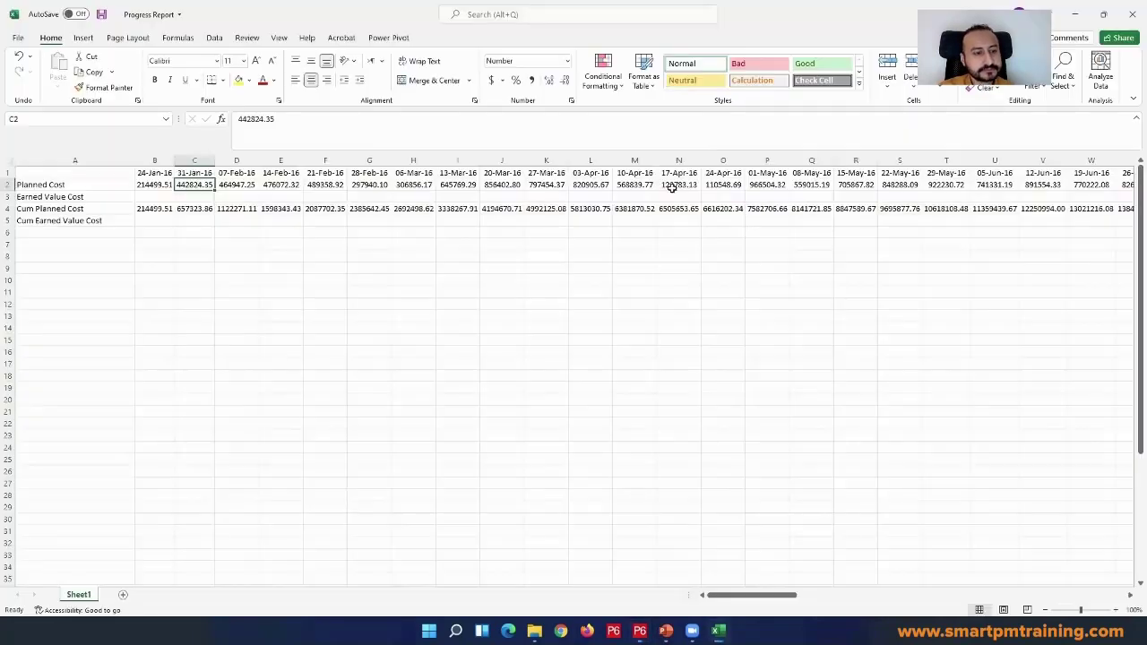
left_click(242, 384)
key("alt+Tab")
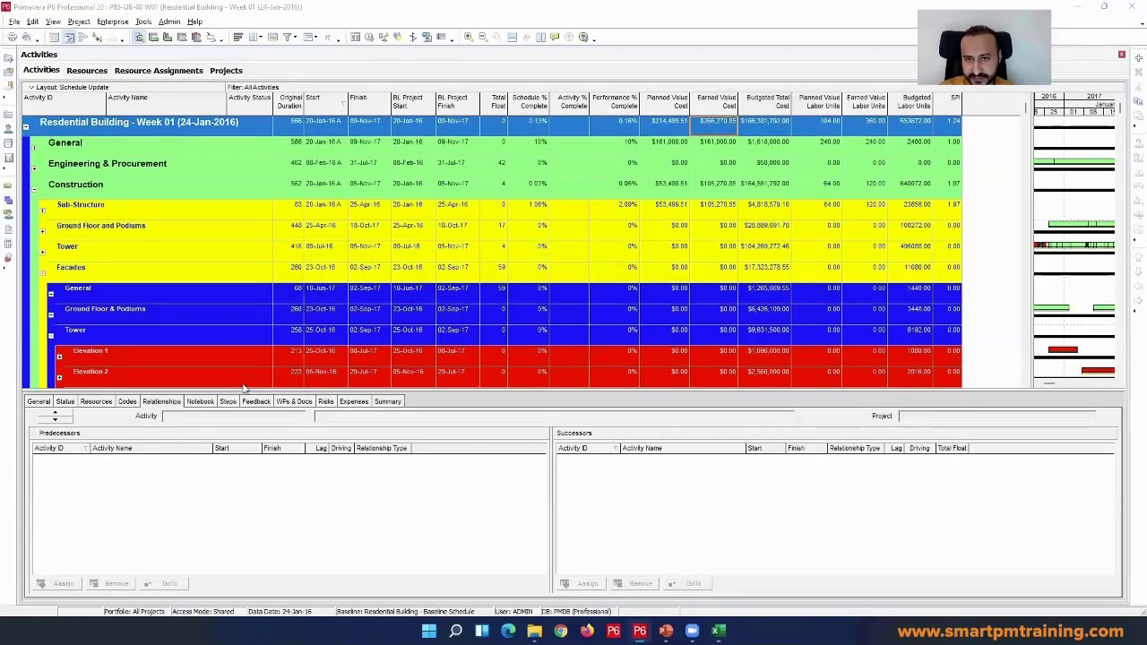
key("alt+Tab")
type("266270.")
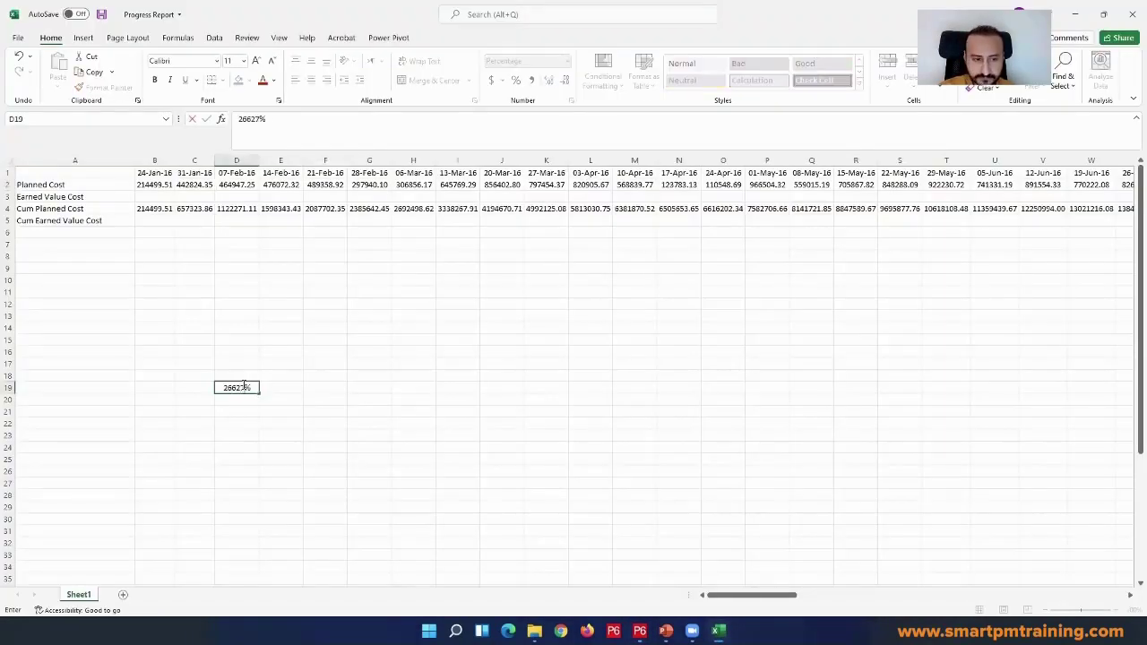
type("85")
key("Return")
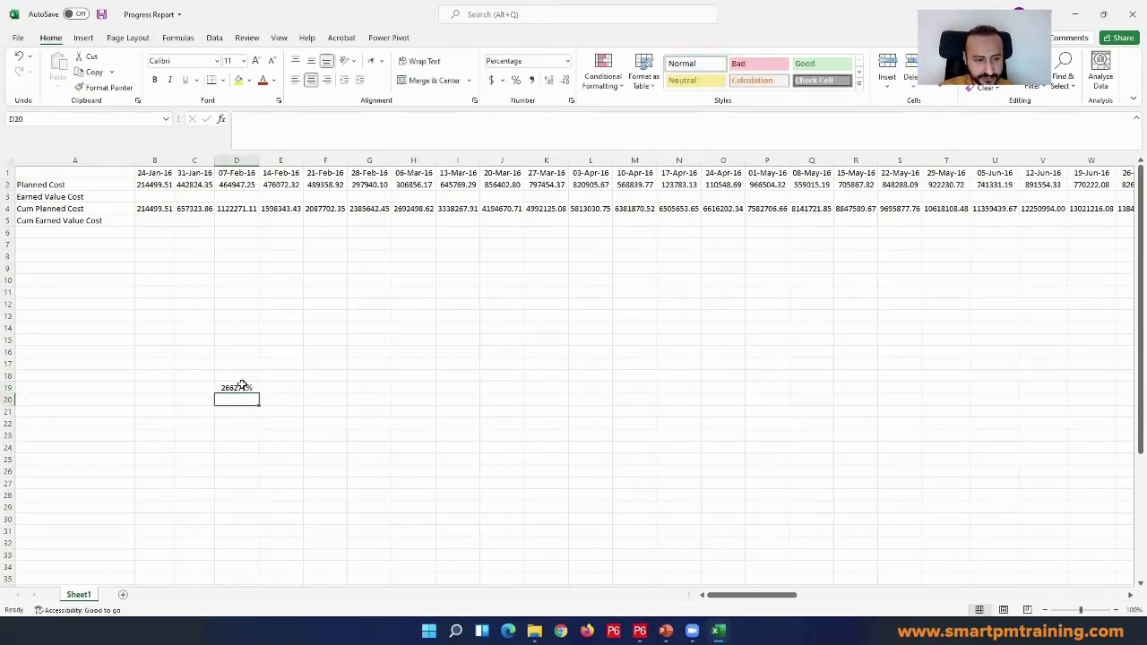
- Change the number format of cell D19 from Percentage to Number
left_click(256, 386)
left_click(568, 61)
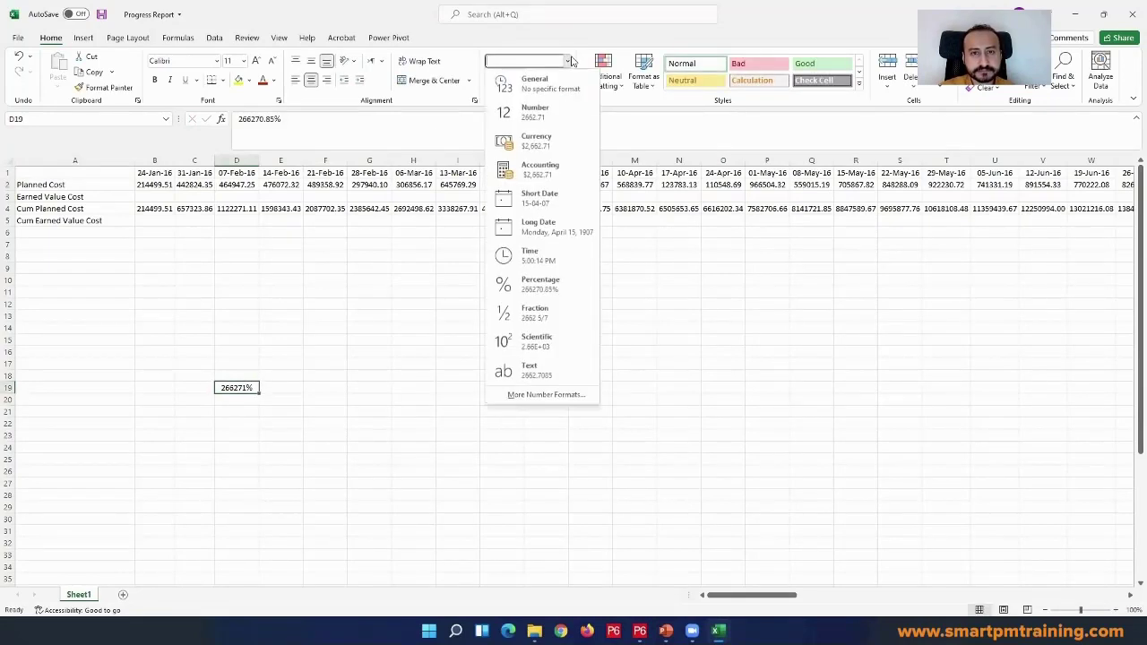
left_click(561, 109)
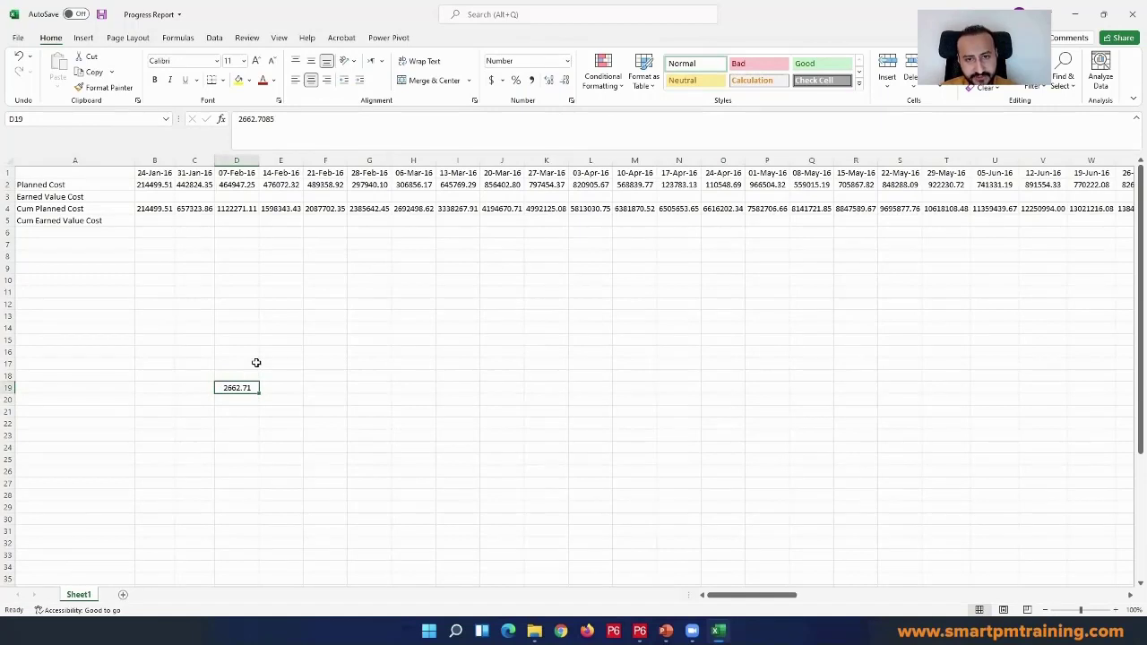
- Check the weekly planned costs against the Primavera P6 resource assignments and the units format in the user preferences, and return to the workbook
left_click(152, 185)
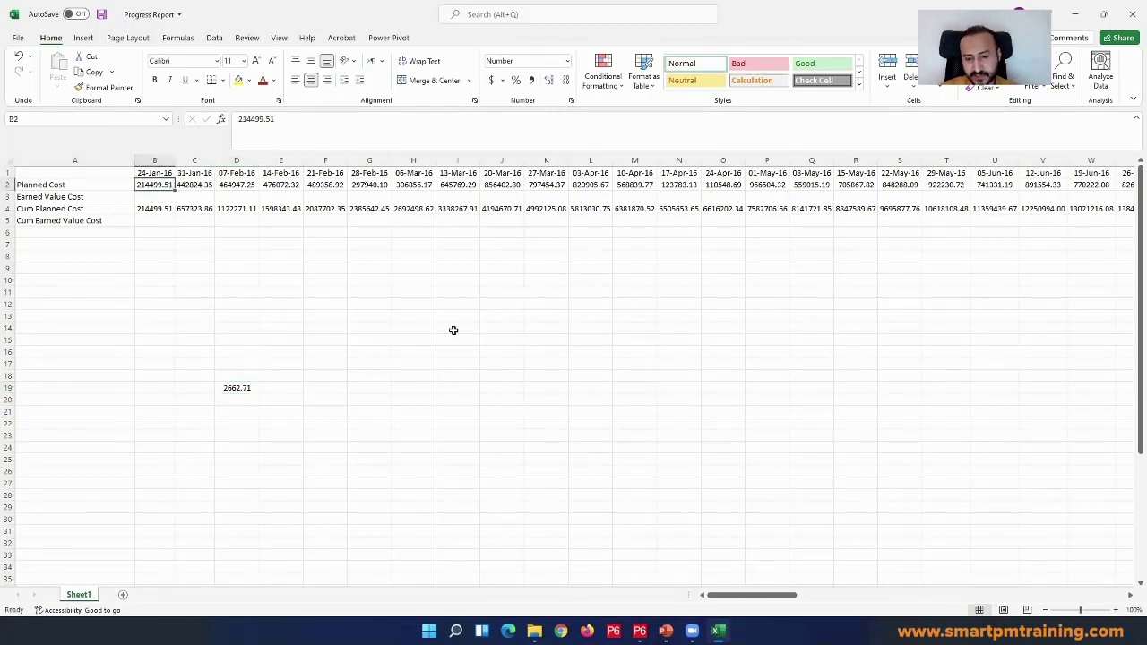
left_click(637, 623)
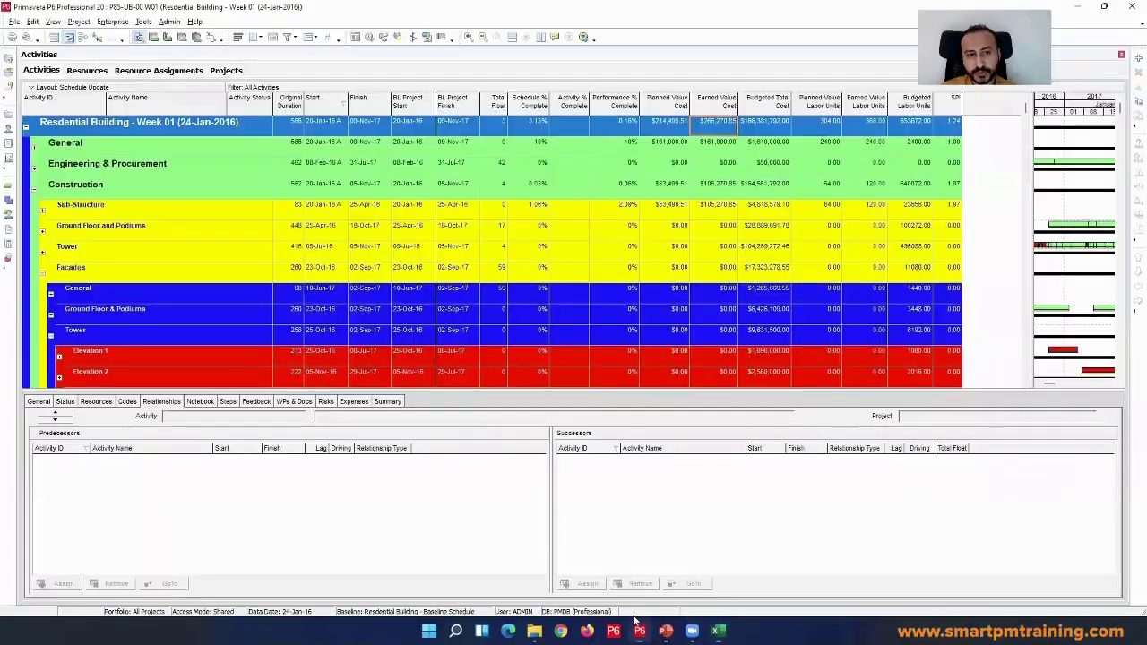
left_click(9, 213)
left_click(33, 20)
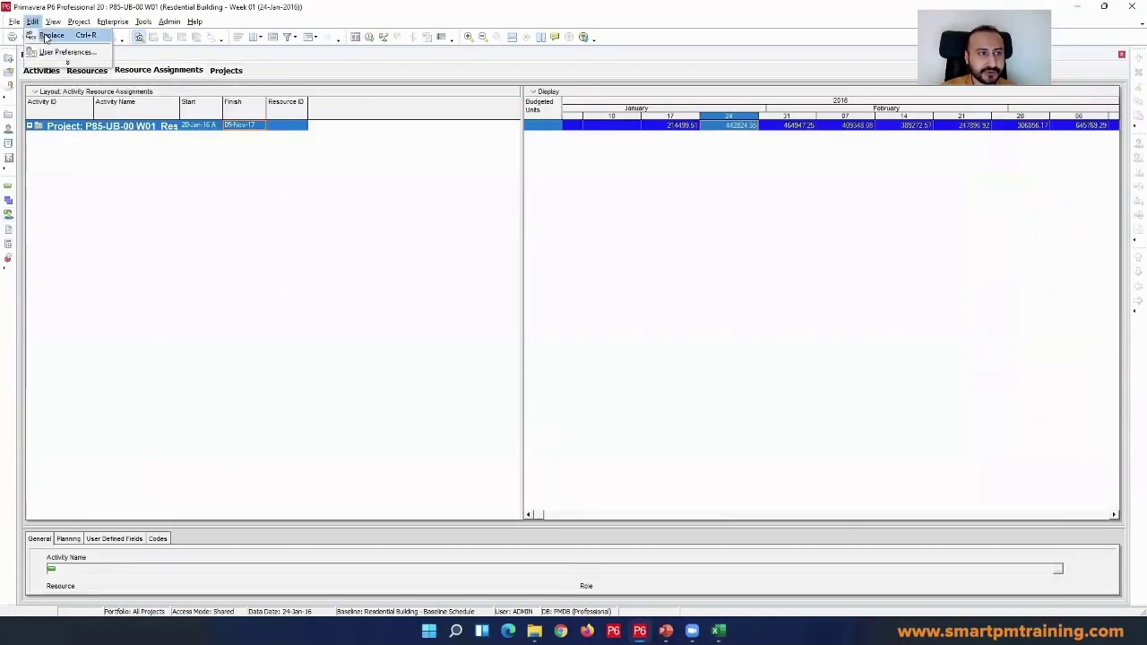
left_click(54, 47)
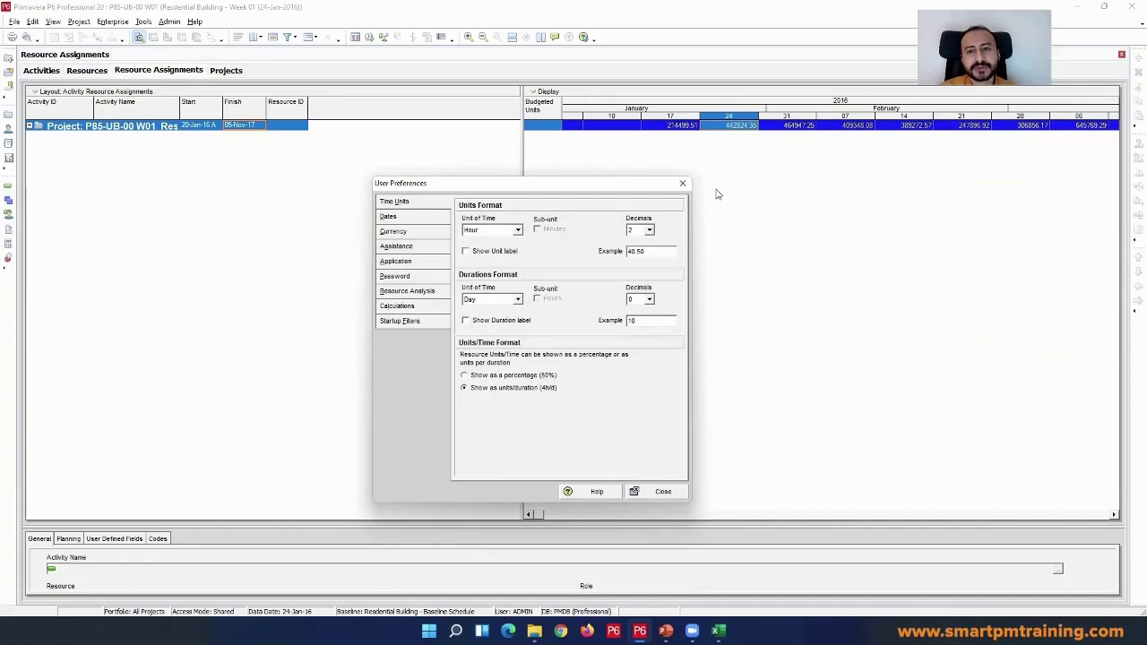
key("alt+Tab")
left_click_drag(159, 186, 225, 186)
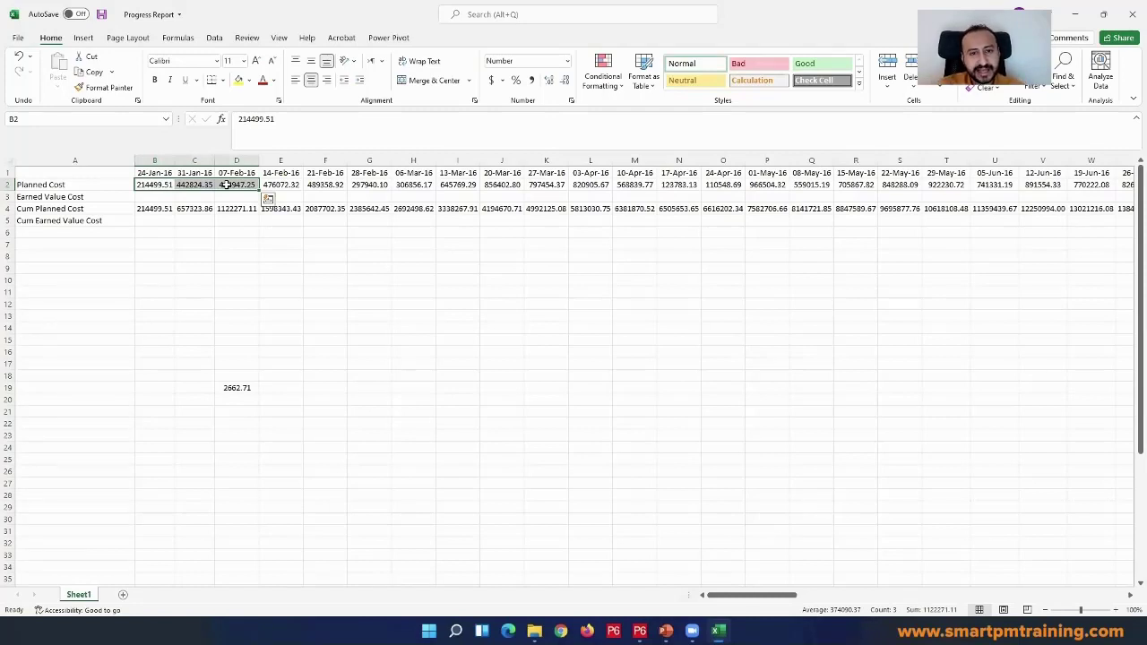
- Look up the Week 01 project's earned value cost in Primavera P6 activities and re-enter it as 266270.85 in cell D19 of the workbook
left_click(242, 386)
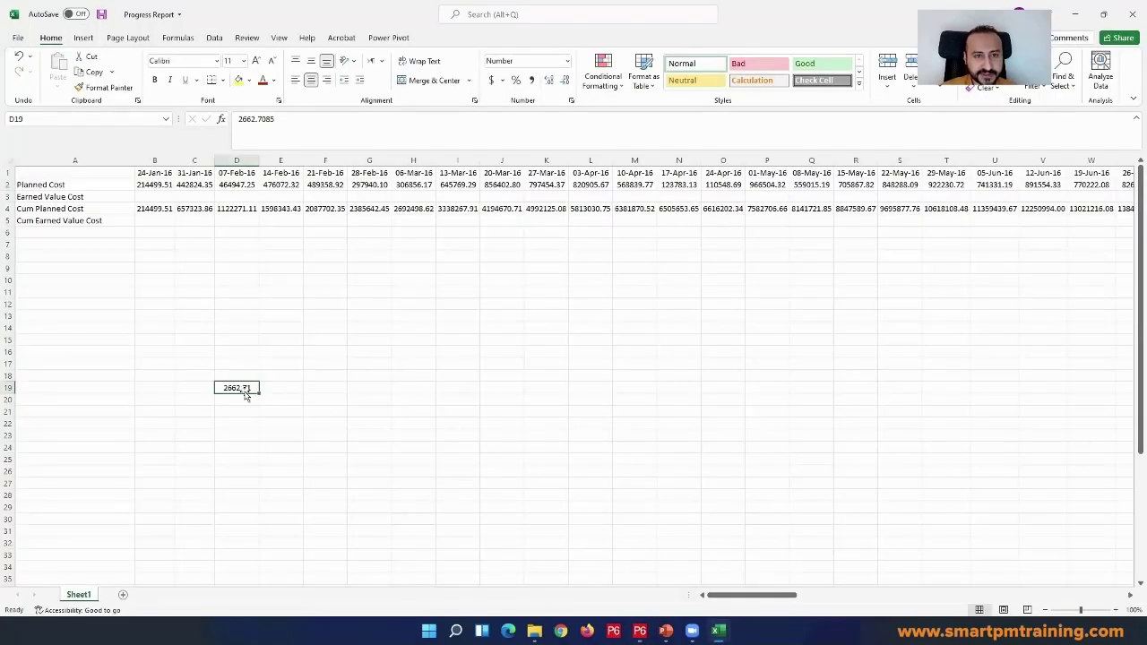
left_click(639, 628)
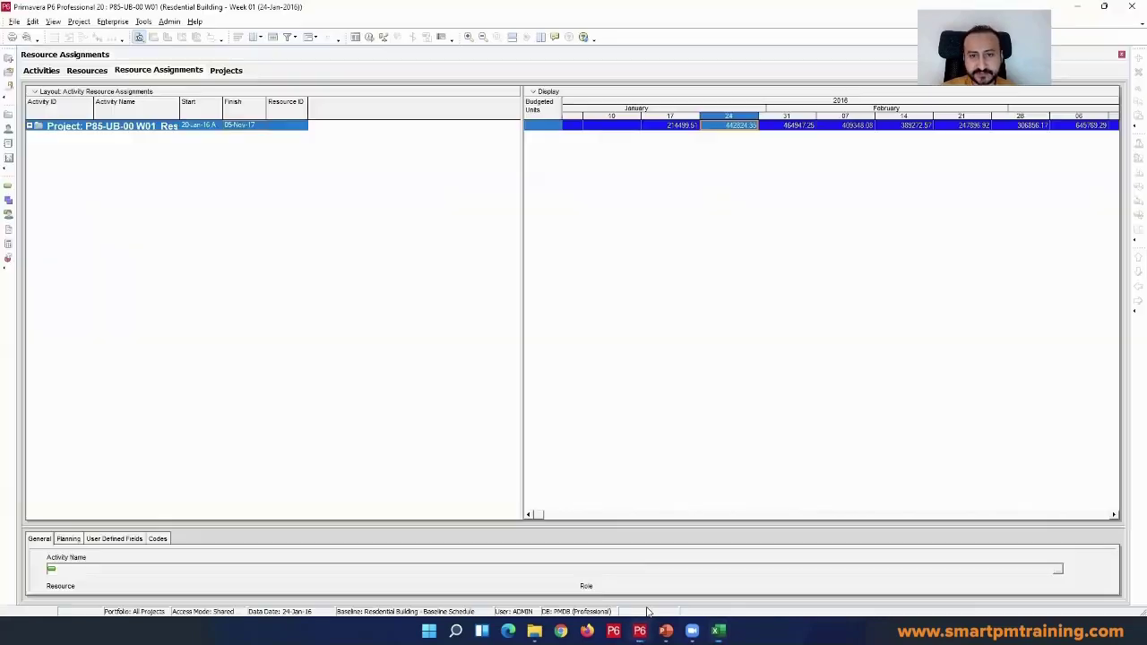
left_click(8, 187)
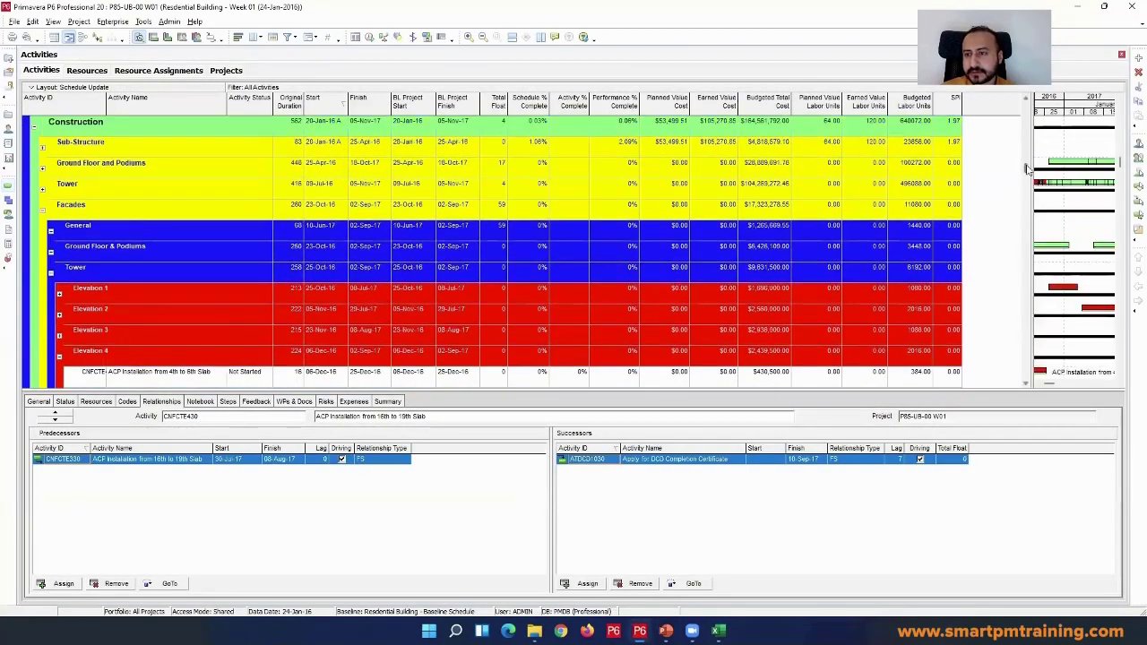
scroll(1026, 122, "up", 2)
left_click(721, 126)
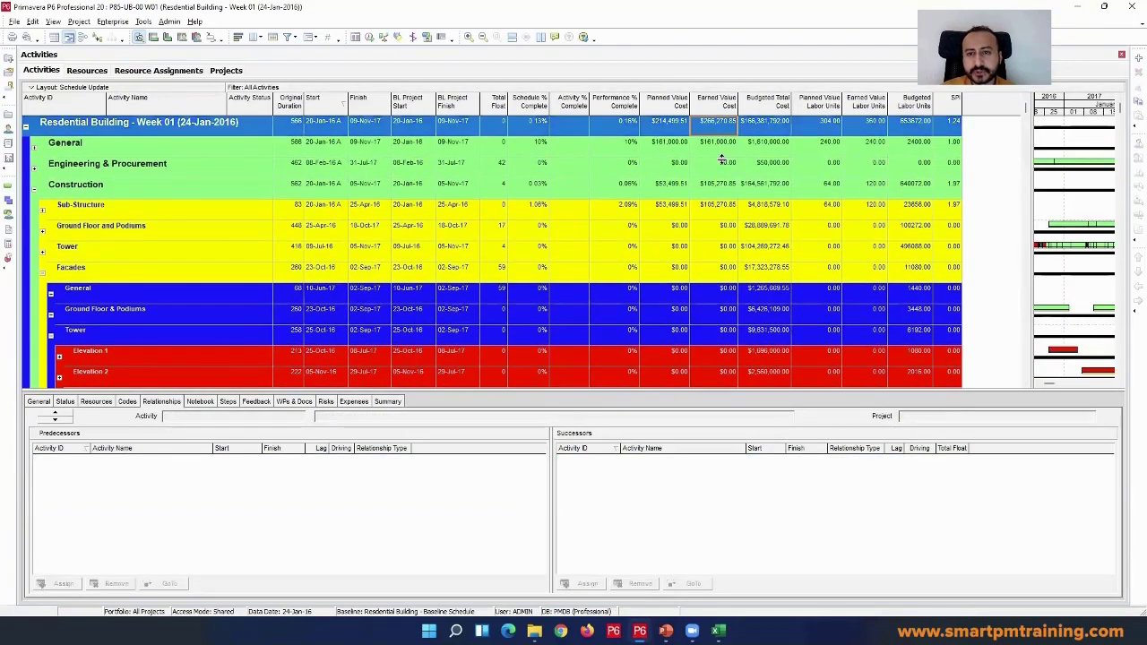
key("alt+Tab")
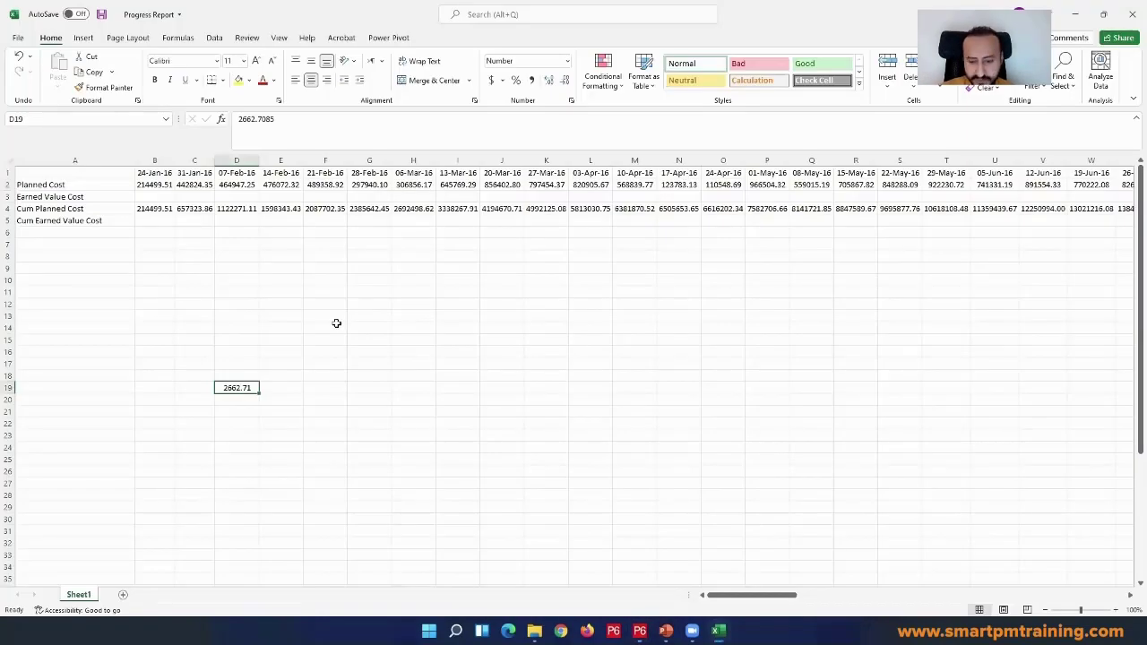
type("266270.85")
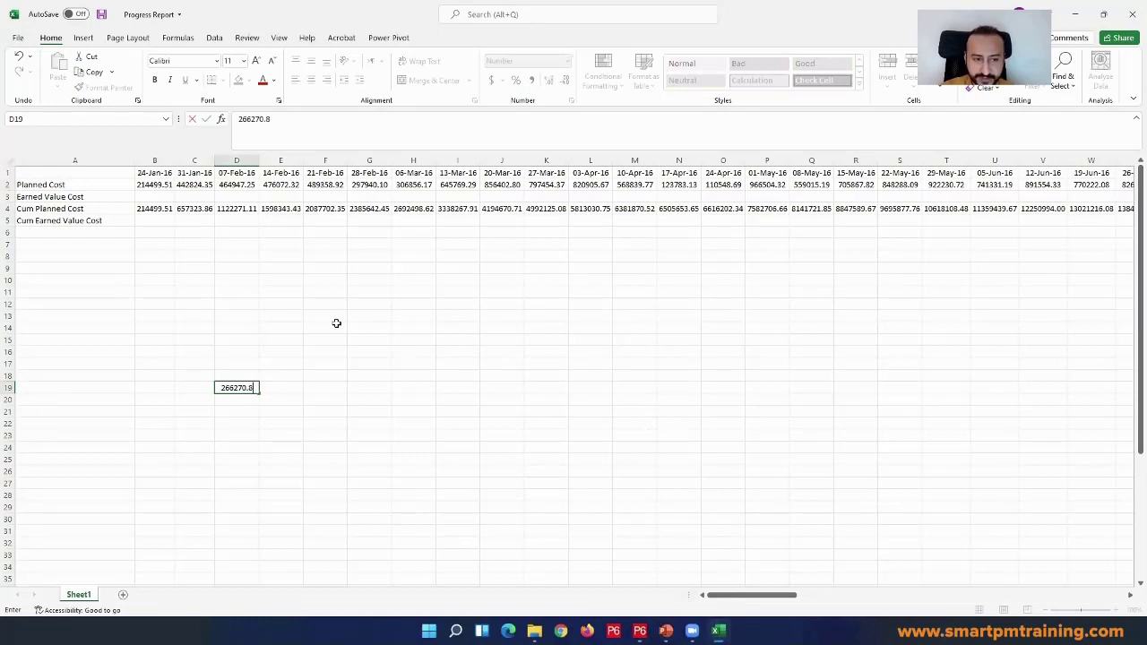
key("ctrl+Return")
key("Return")
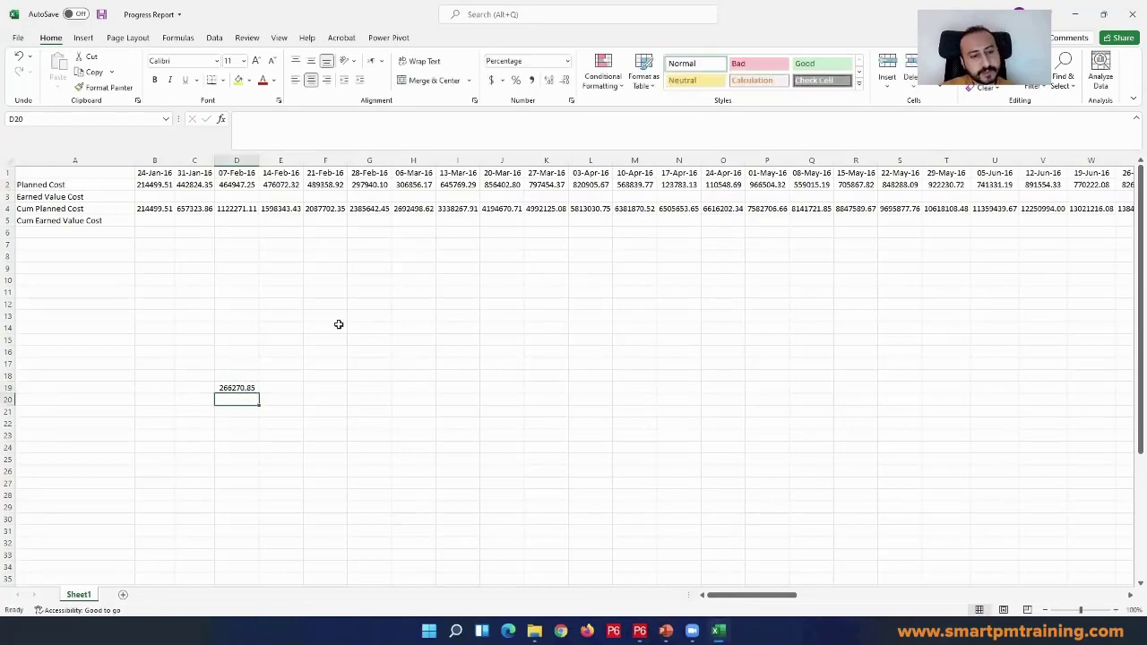
- Move the earned value cost from cell D19 to the 24-Jan-16 Cum Earned Value Cost cell, B5
left_click(249, 389)
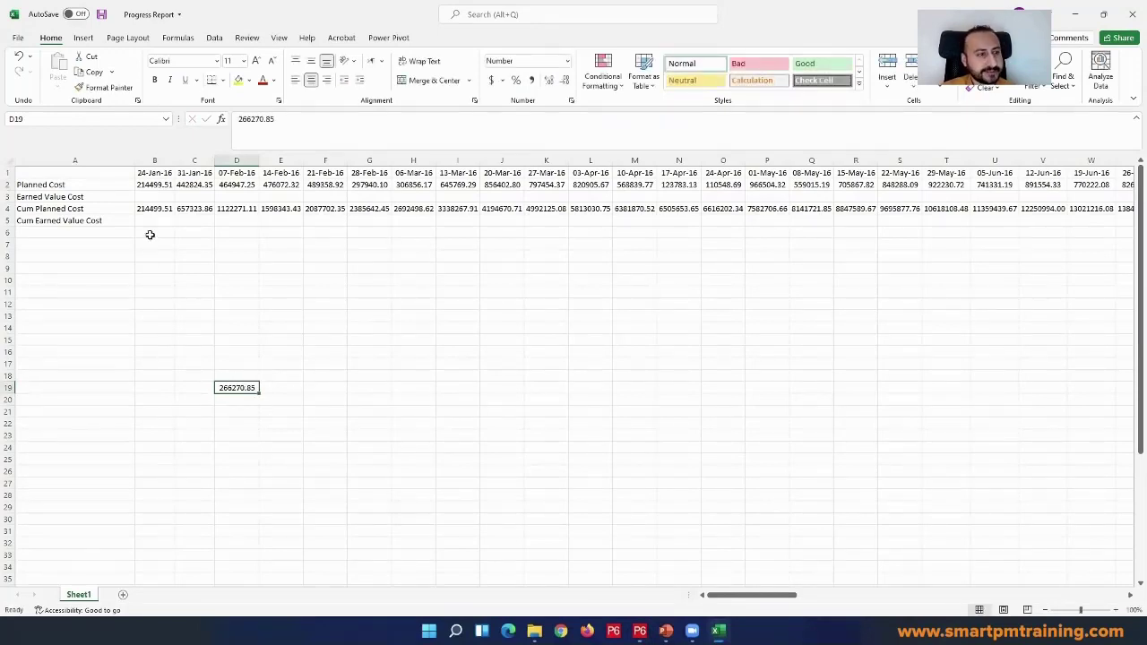
left_click(156, 197)
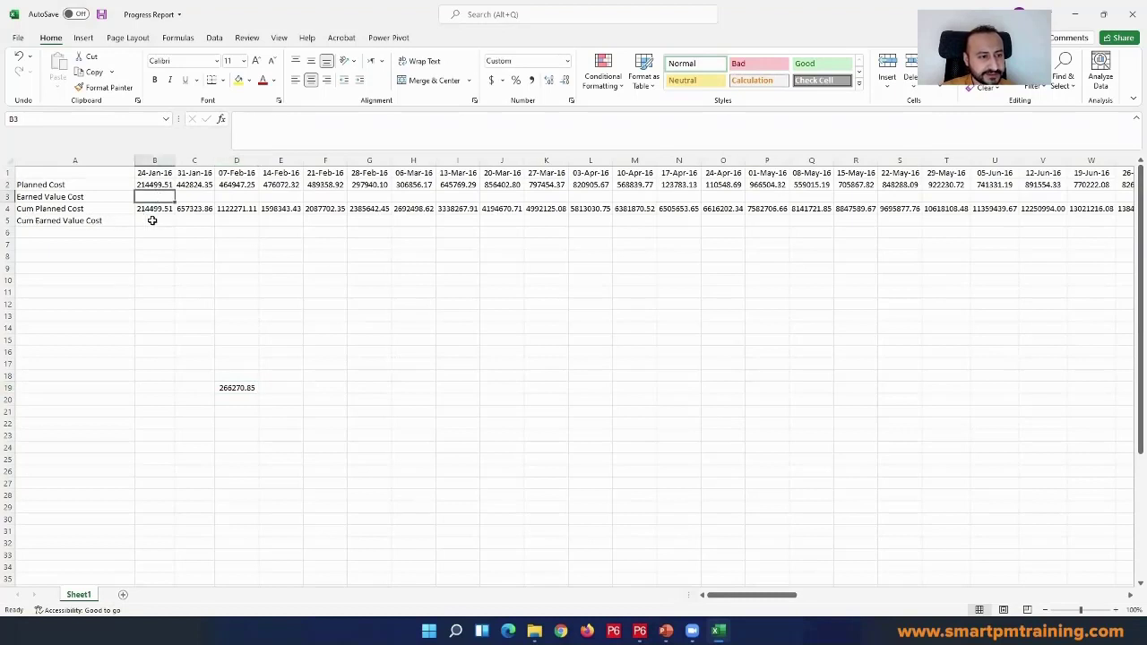
left_click(154, 220)
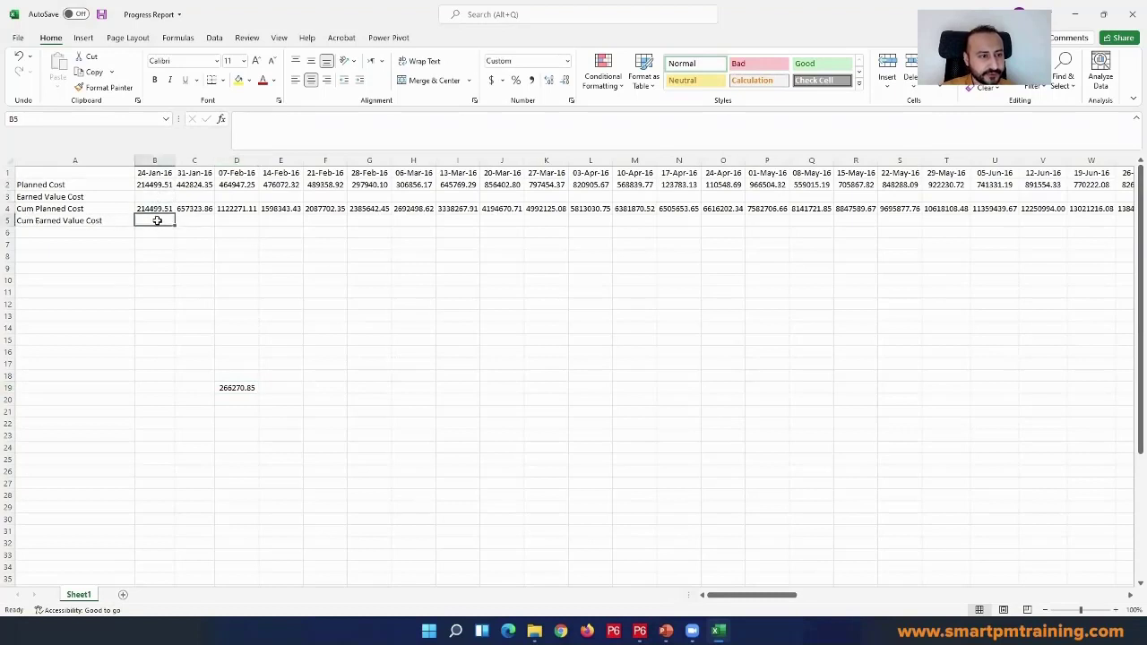
left_click(239, 386)
left_click_drag(134, 208, 140, 204)
key("ctrl+c")
left_click(155, 220)
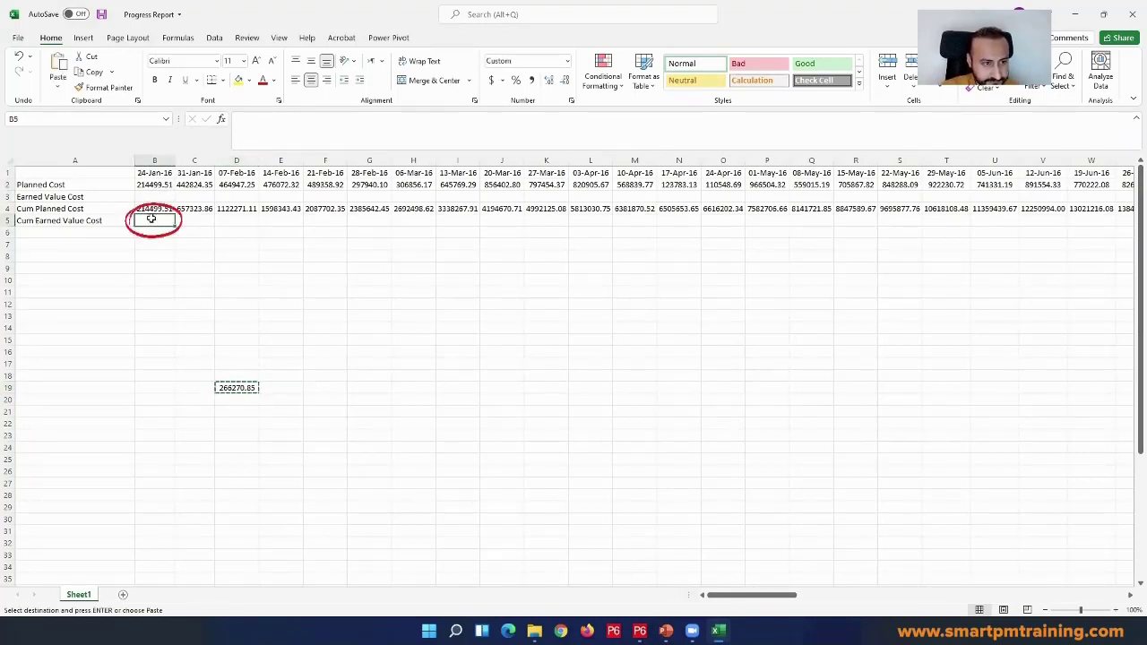
key("Return")
- Switch to Primavera P6, review the earned value costs across the WBS, and expand Sub-Structure and its Pile Caps level
key("alt+Tab")
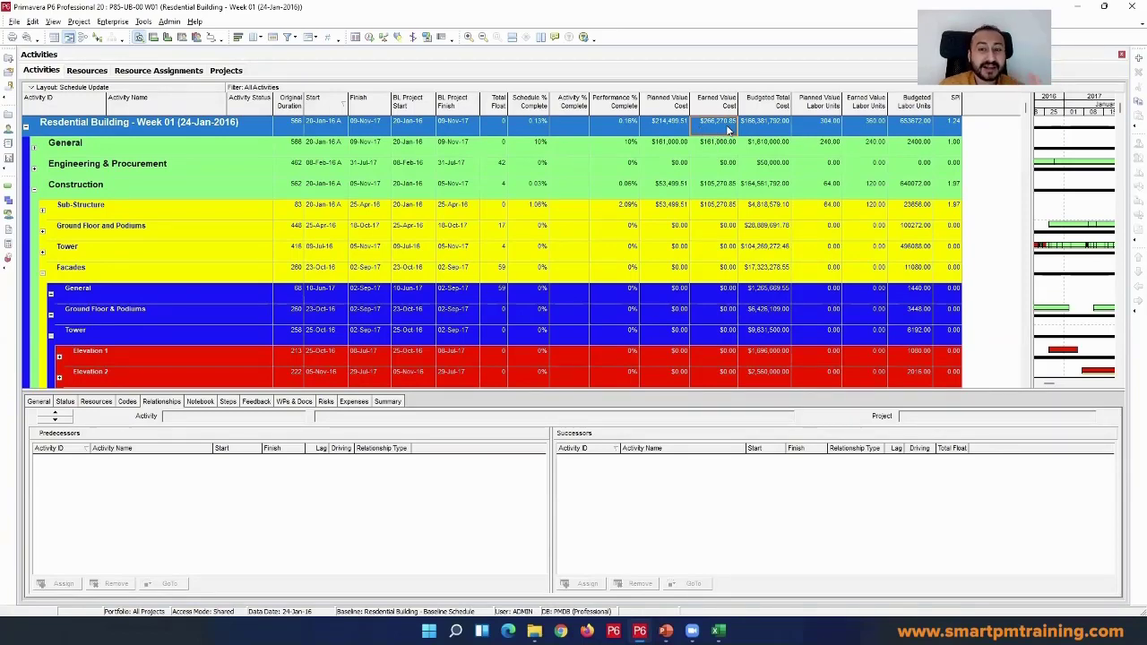
scroll(706, 192, "down", 2)
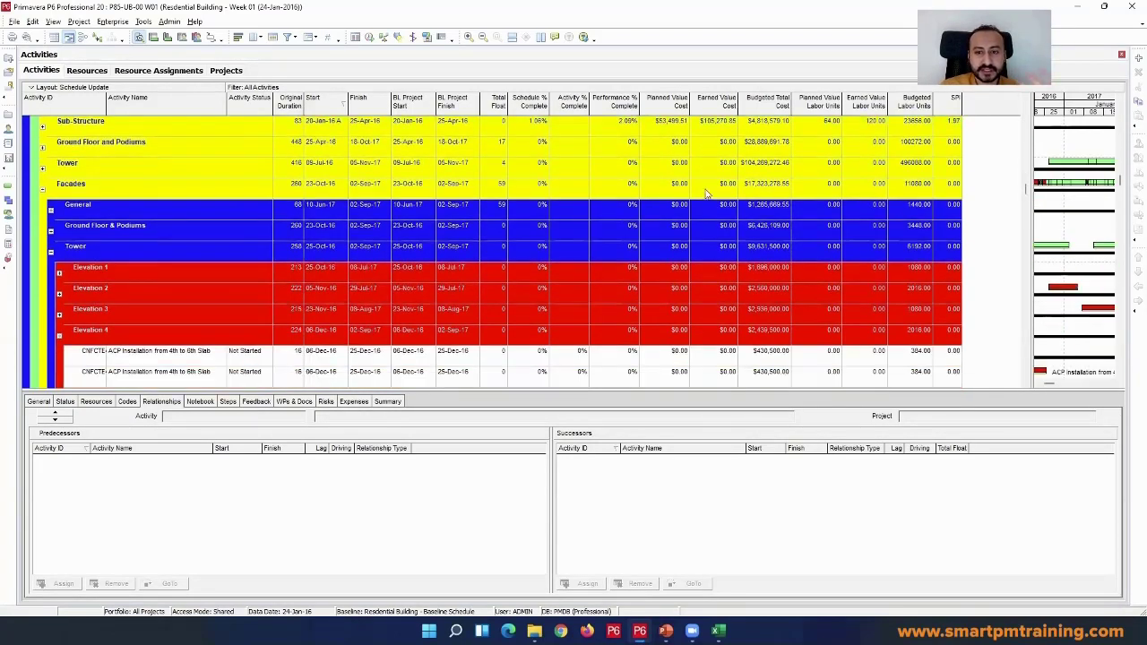
scroll(706, 193, "down", 5)
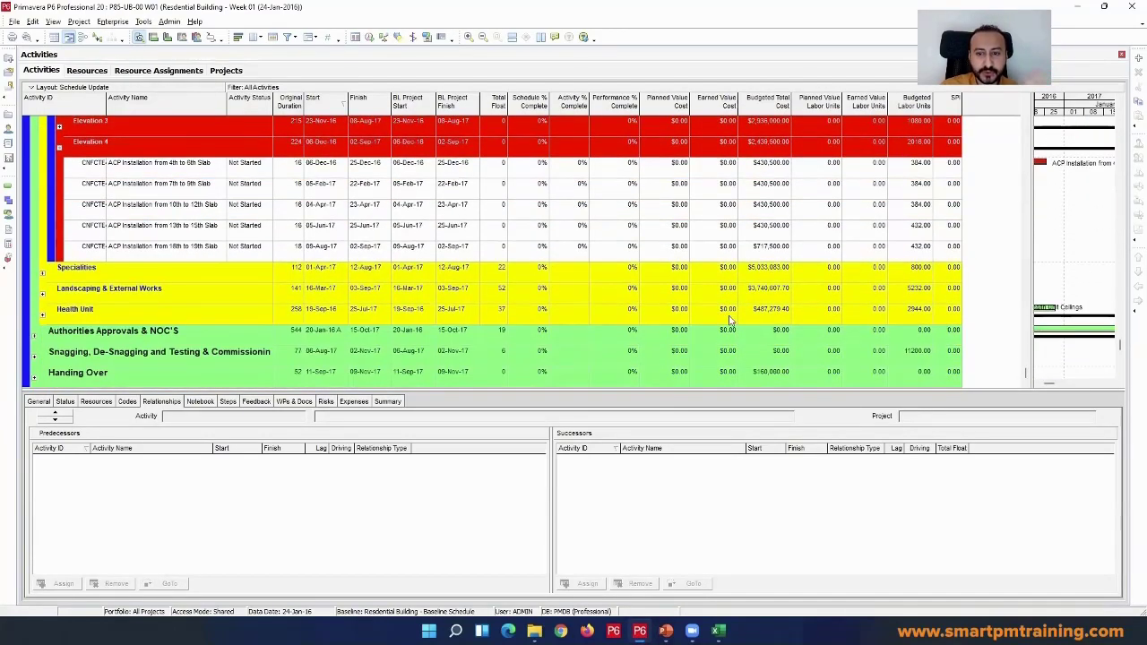
scroll(731, 319, "up", 6)
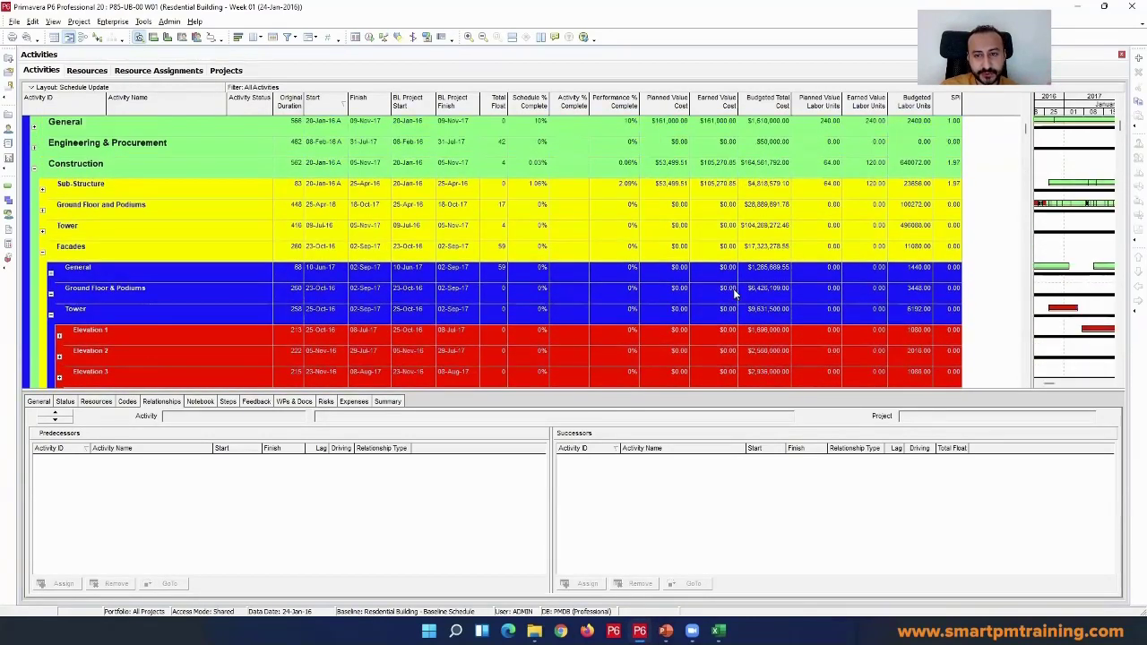
scroll(733, 293, "up", 1)
double_click(133, 208)
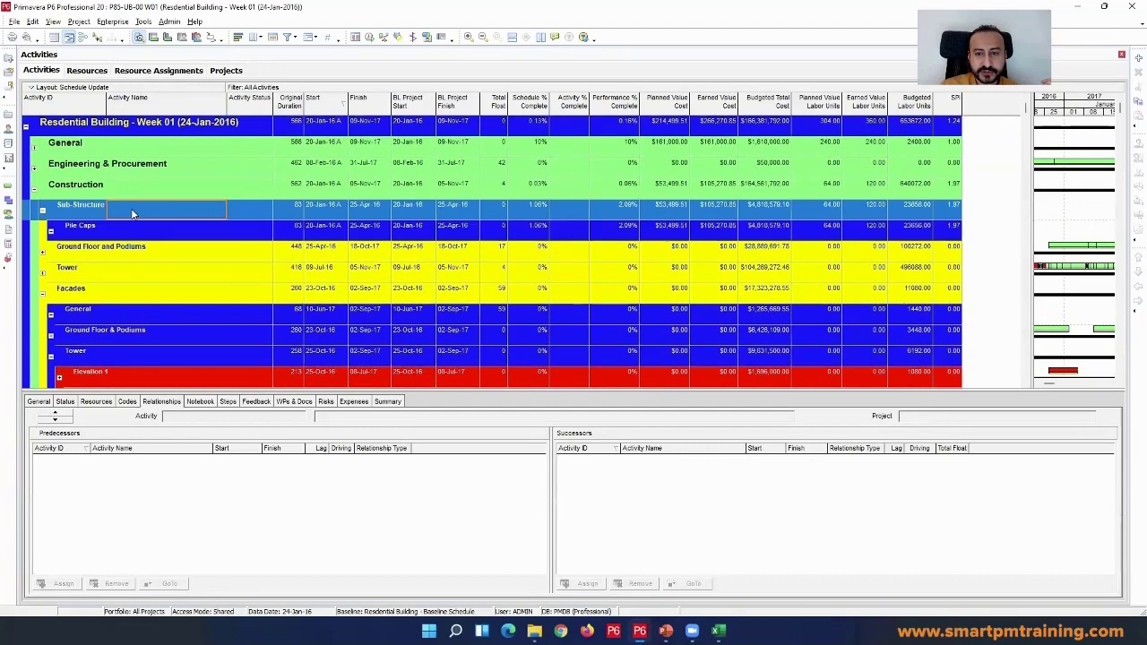
double_click(500, 236)
- Examine the earned value cost and percent complete of the Excavation and Cutting of Pile Heads activities, ending at the project total
left_click(707, 149)
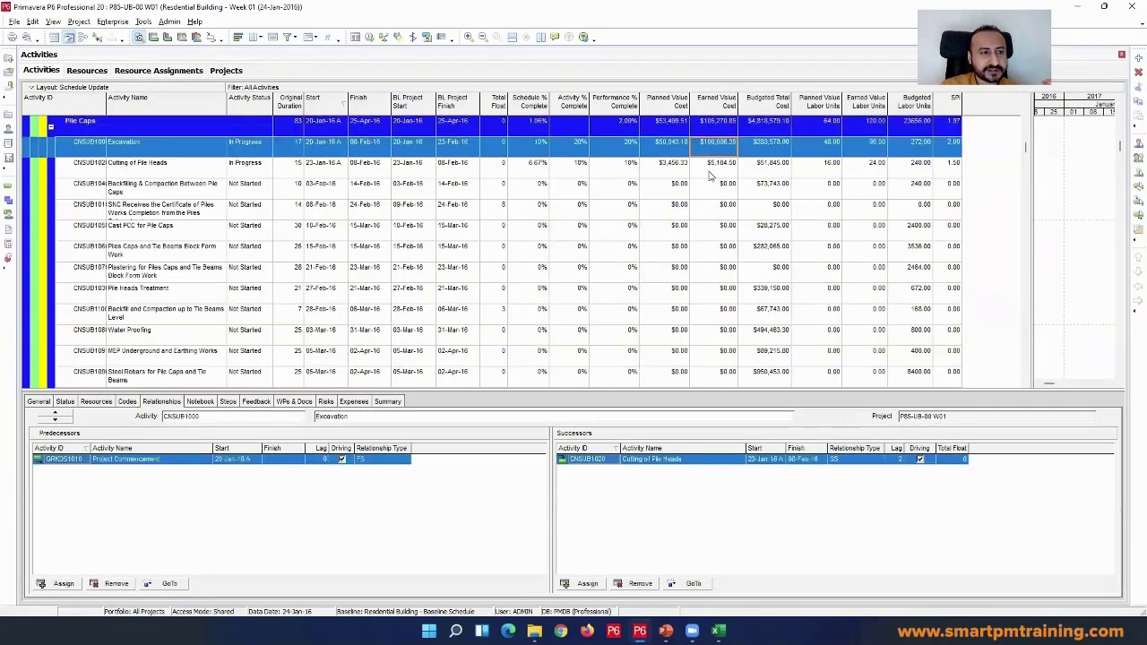
left_click(710, 168)
left_click(712, 151)
left_click(714, 166)
left_click(715, 152)
scroll(716, 179, "up", 2)
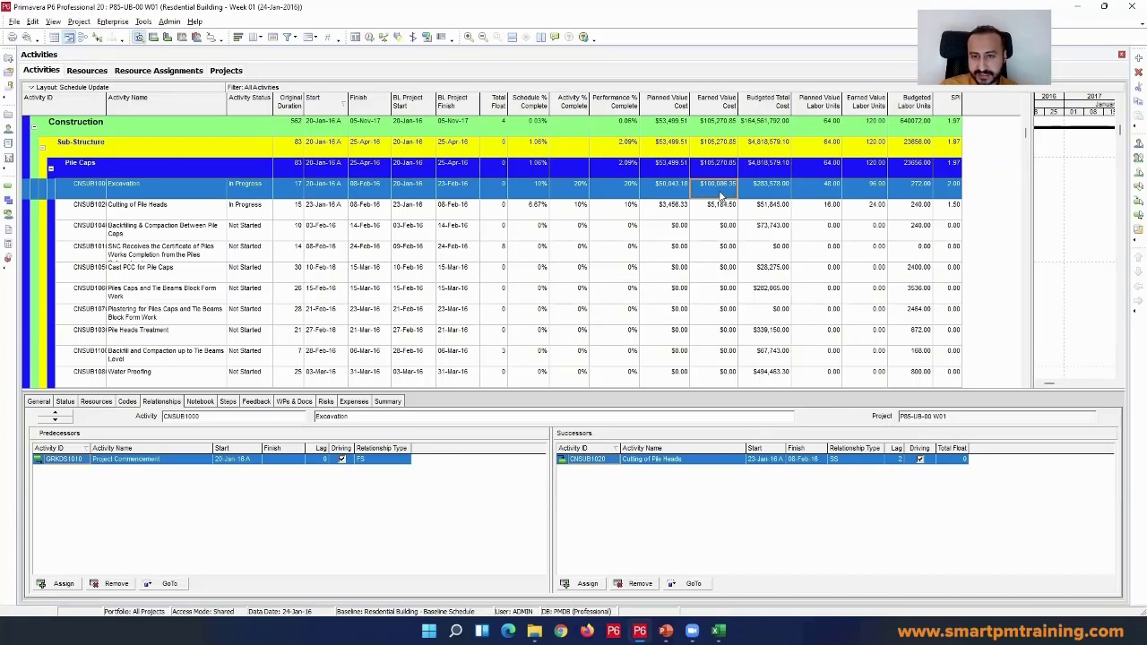
left_click(593, 189)
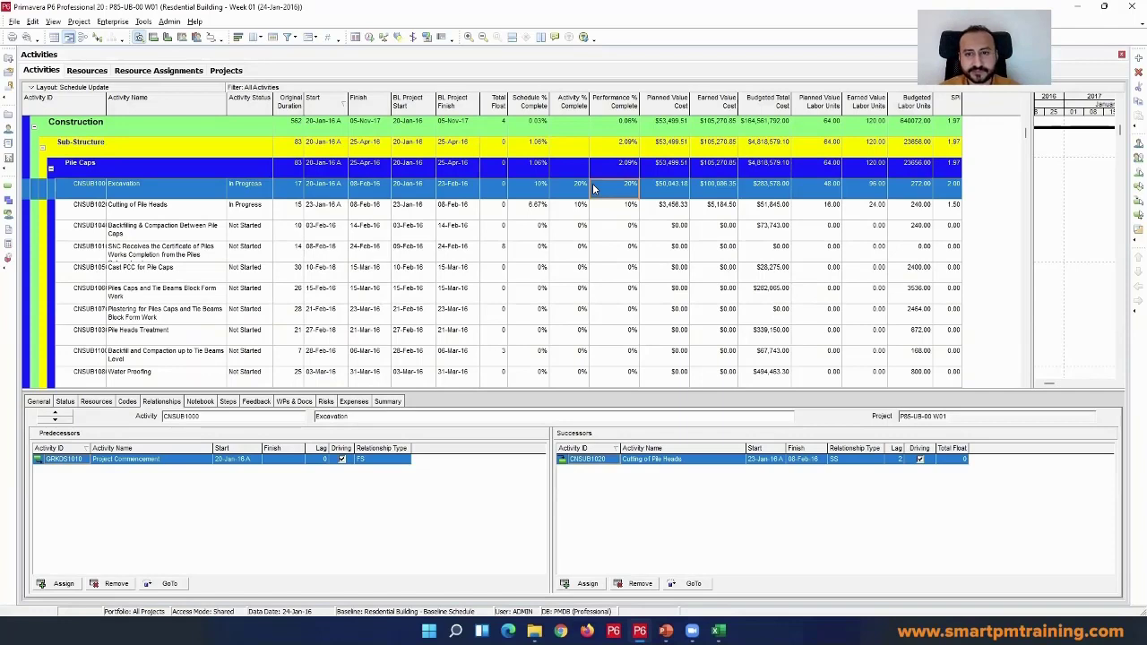
left_click(708, 183)
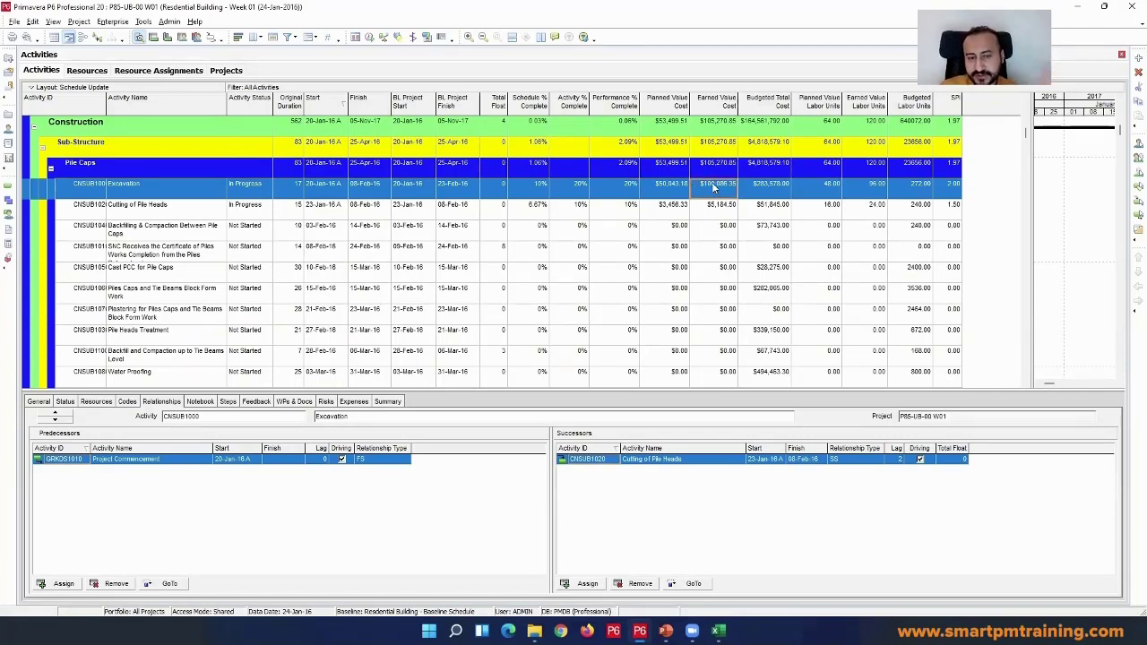
left_click(565, 186)
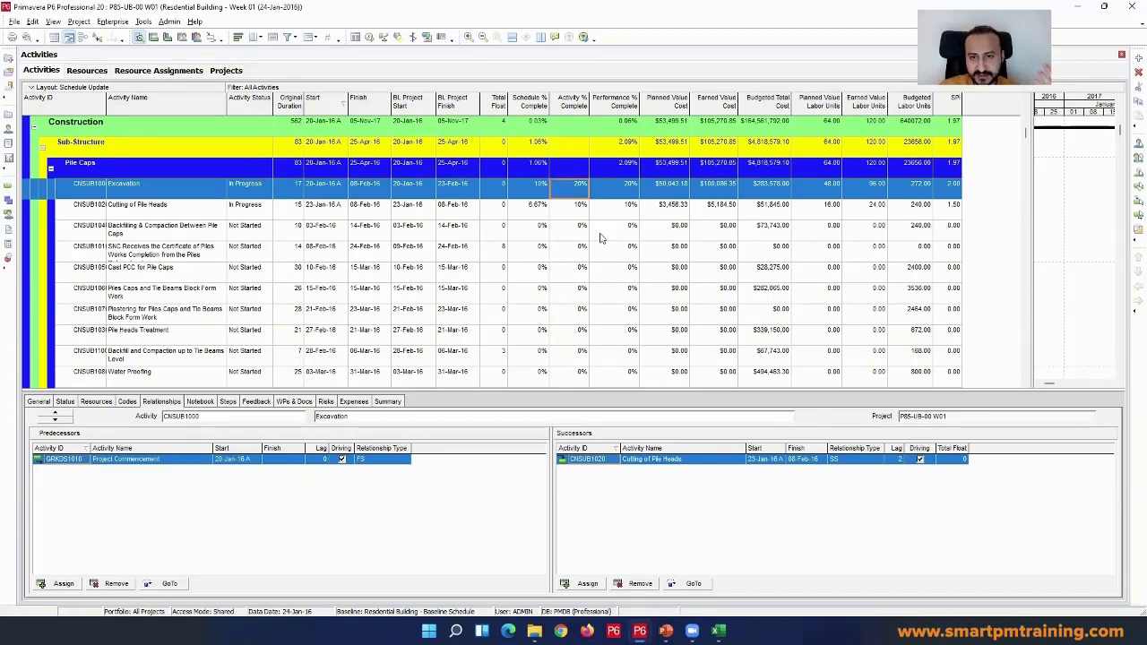
left_click(733, 186)
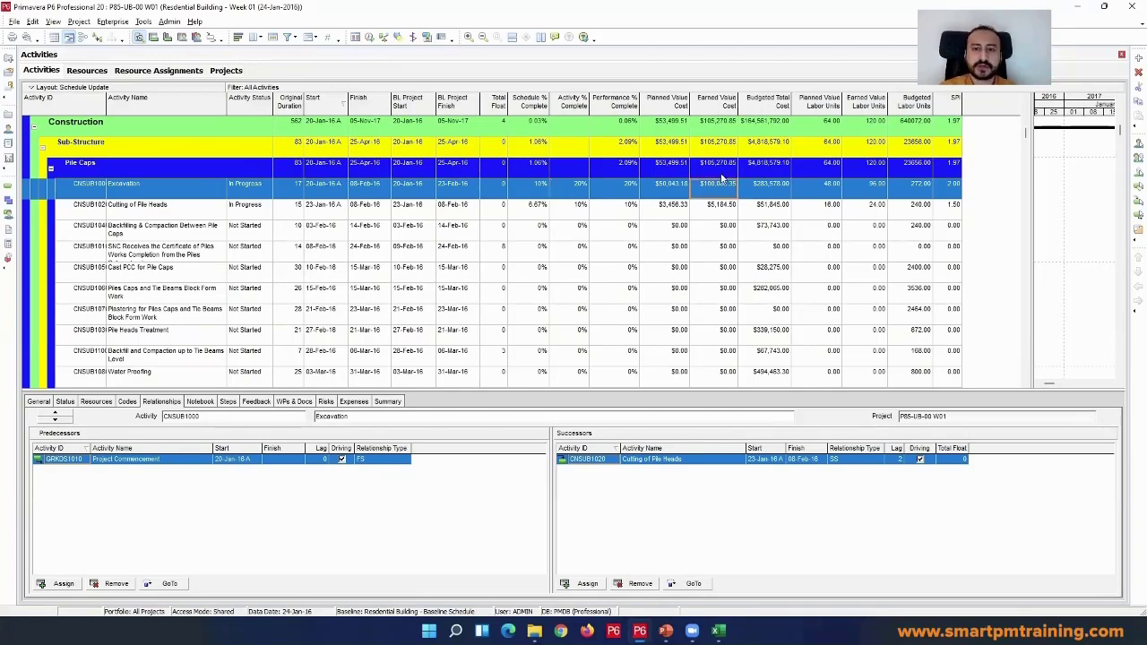
scroll(730, 157, "up", 3)
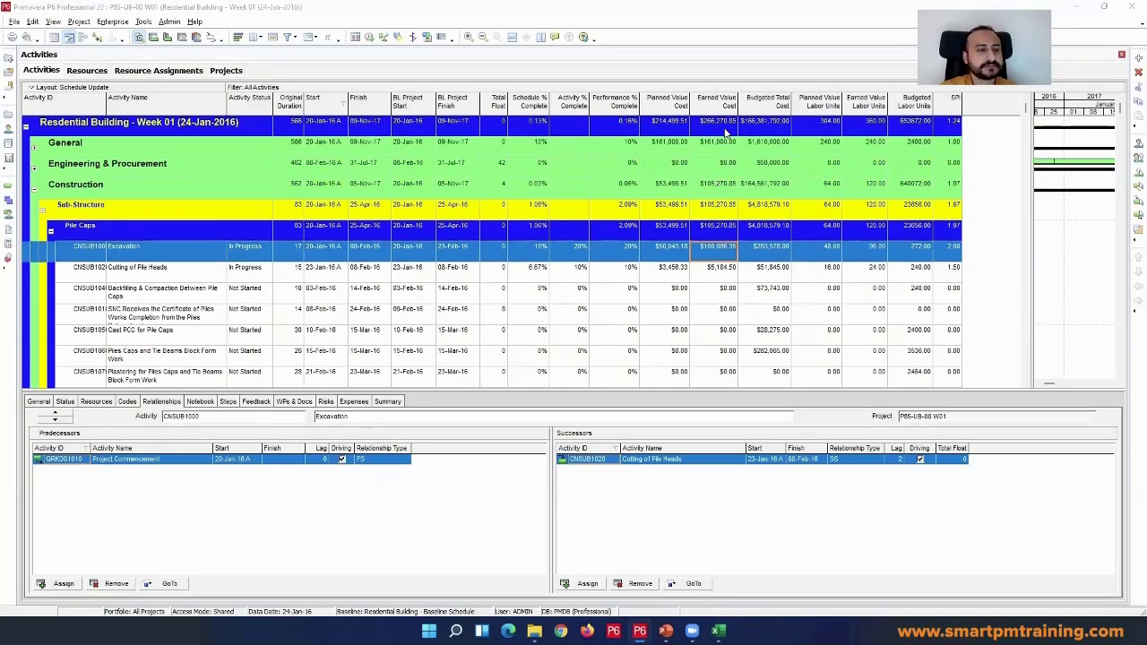
- Return to the Progress Report workbook and set the 24-Jan-16 Earned Value Cost in cell B3 to the formula =B5
key("alt+Tab")
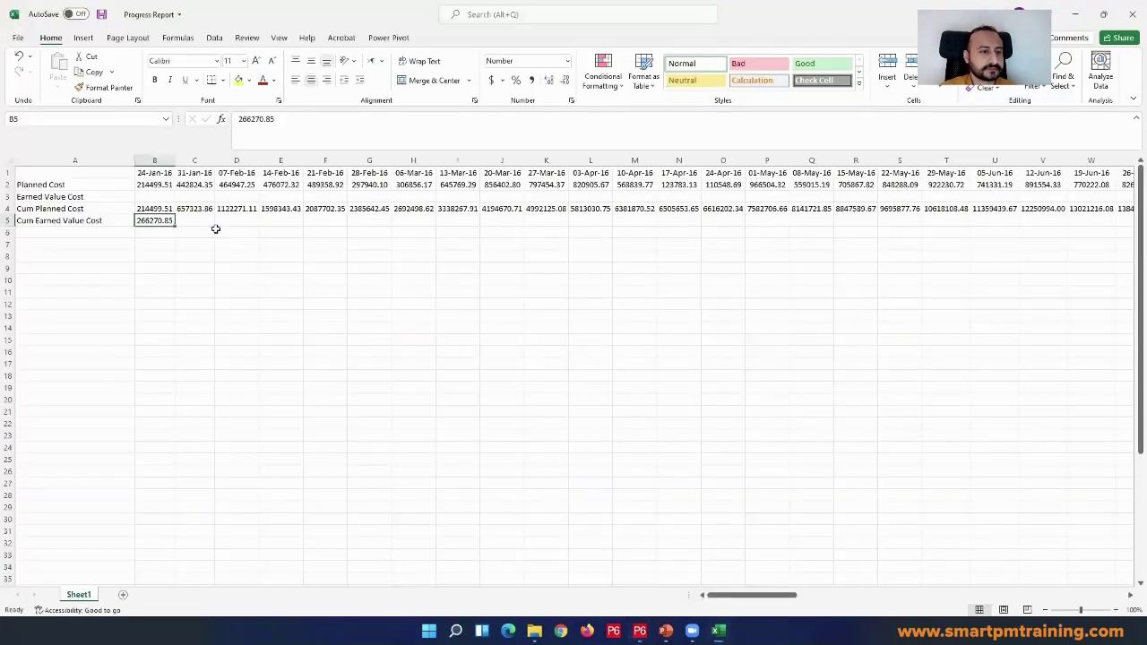
left_click(159, 197)
type("=")
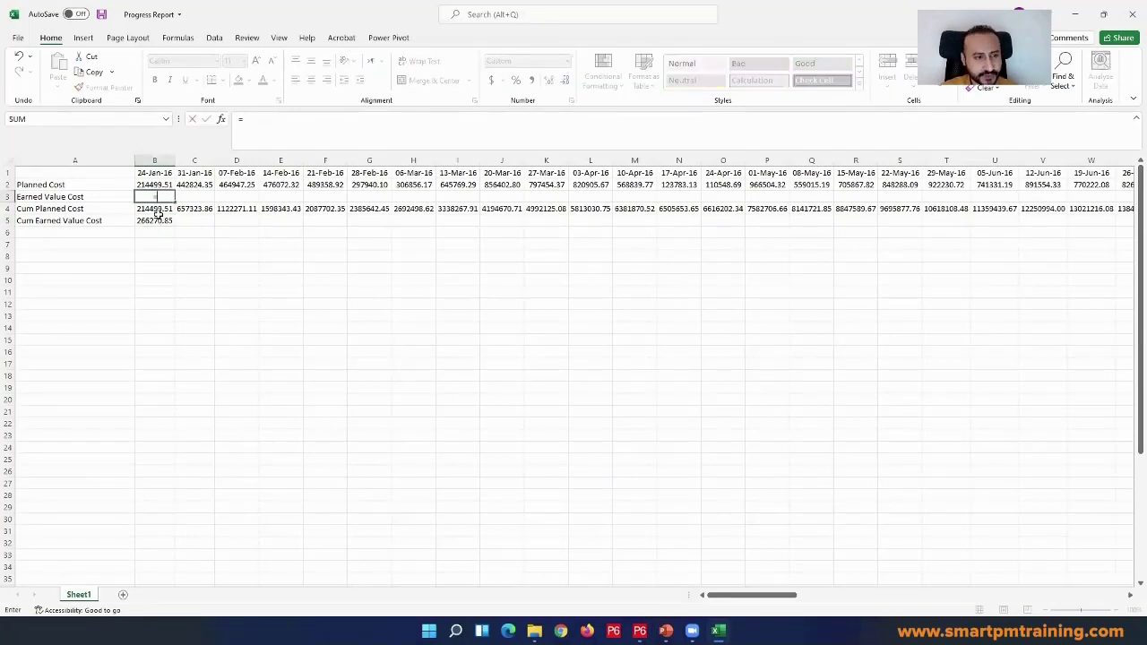
left_click(158, 218)
key("Return")
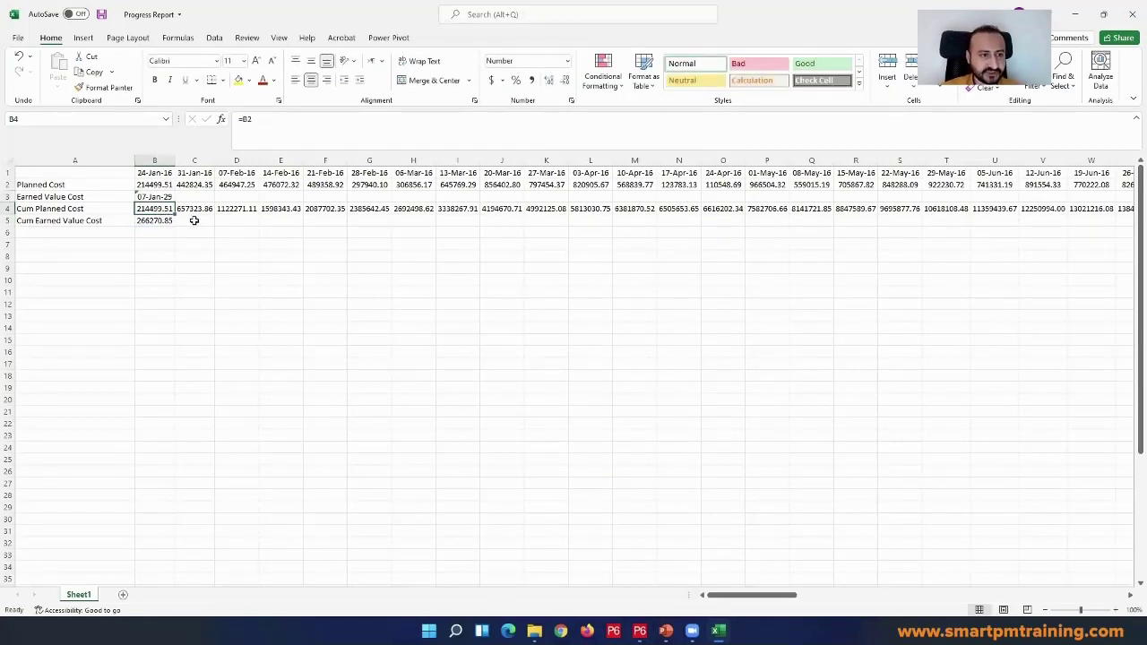
- Copy the number format of cell B5 to B3 and check the cumulative planned cost formula in C4
left_click(158, 220)
left_click(104, 87)
left_click(154, 195)
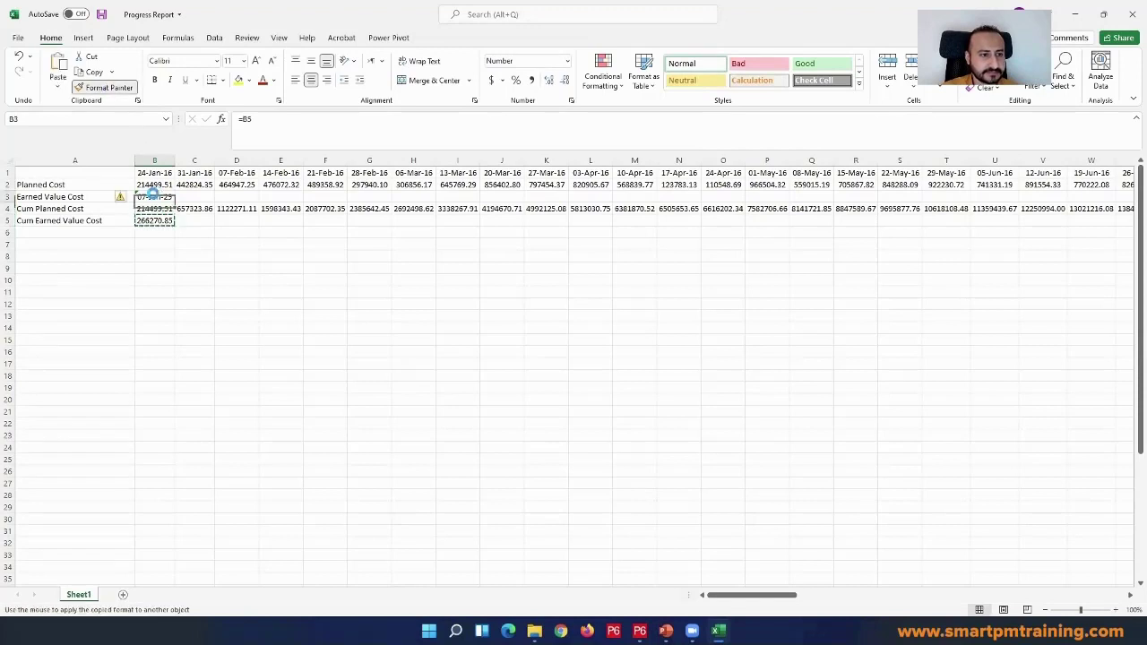
left_click(202, 226)
left_click(204, 212)
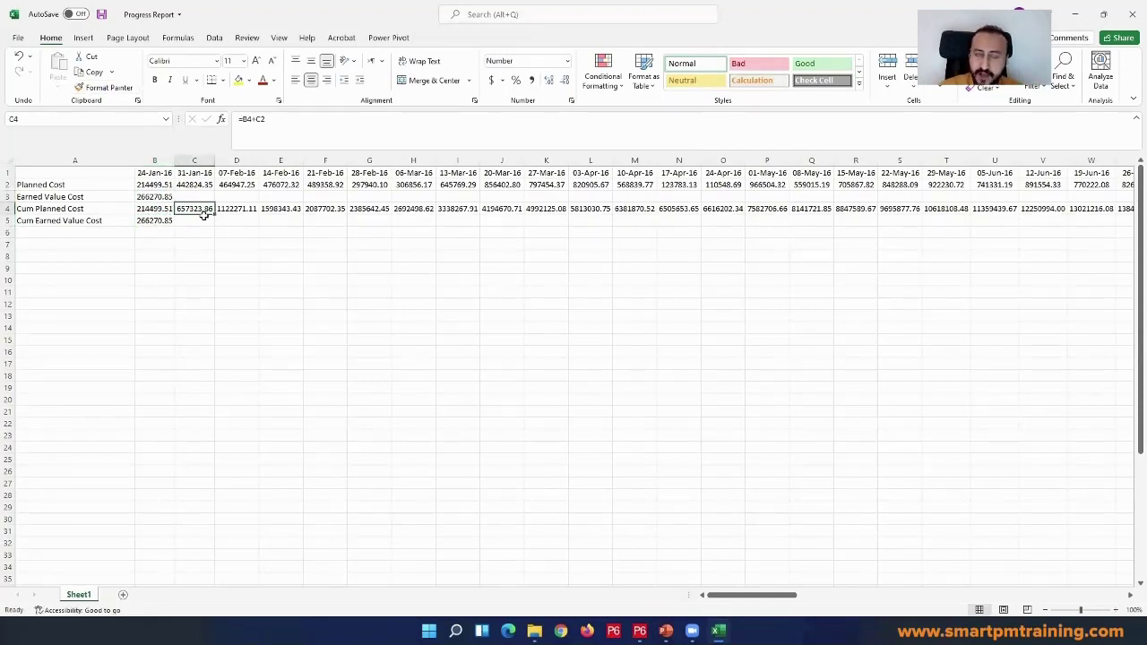
- Add the row labels Planned % and Actual % in cells A6 and A7, below Cum Earned Value Cost
left_click(85, 234)
type("Planned")
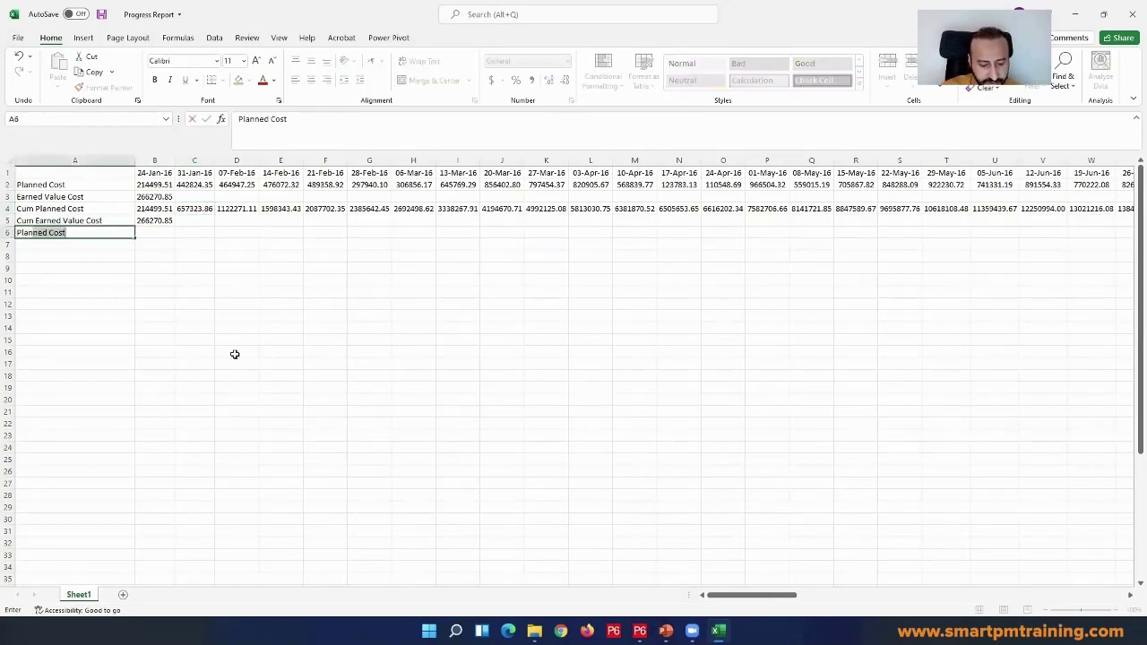
type(" %")
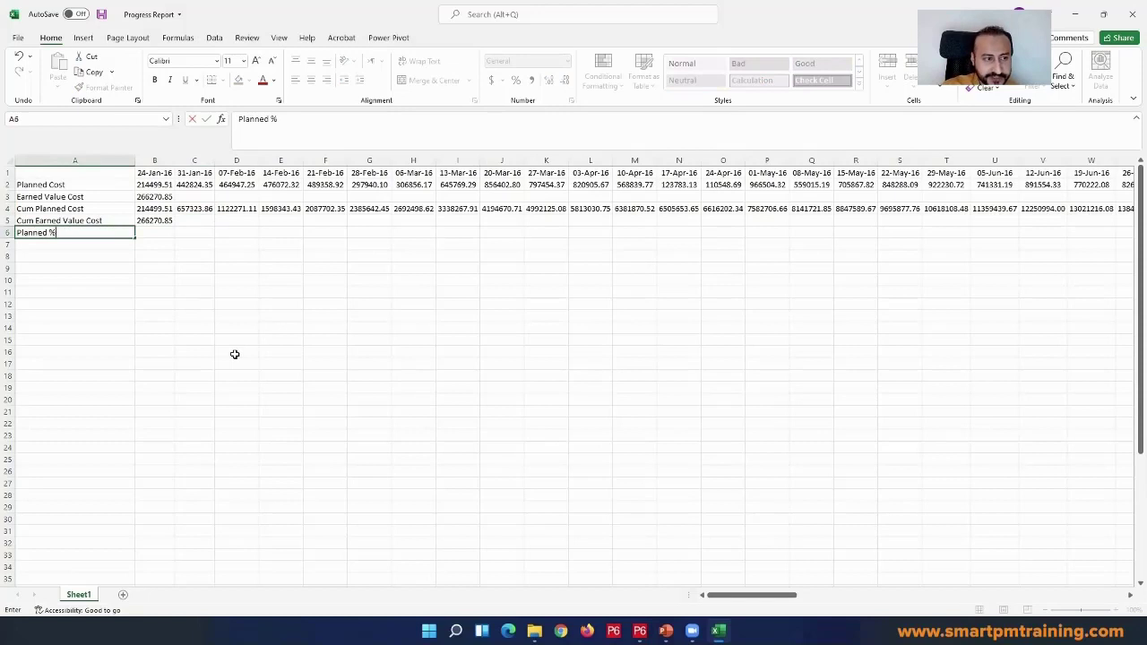
key("Return")
type("A")
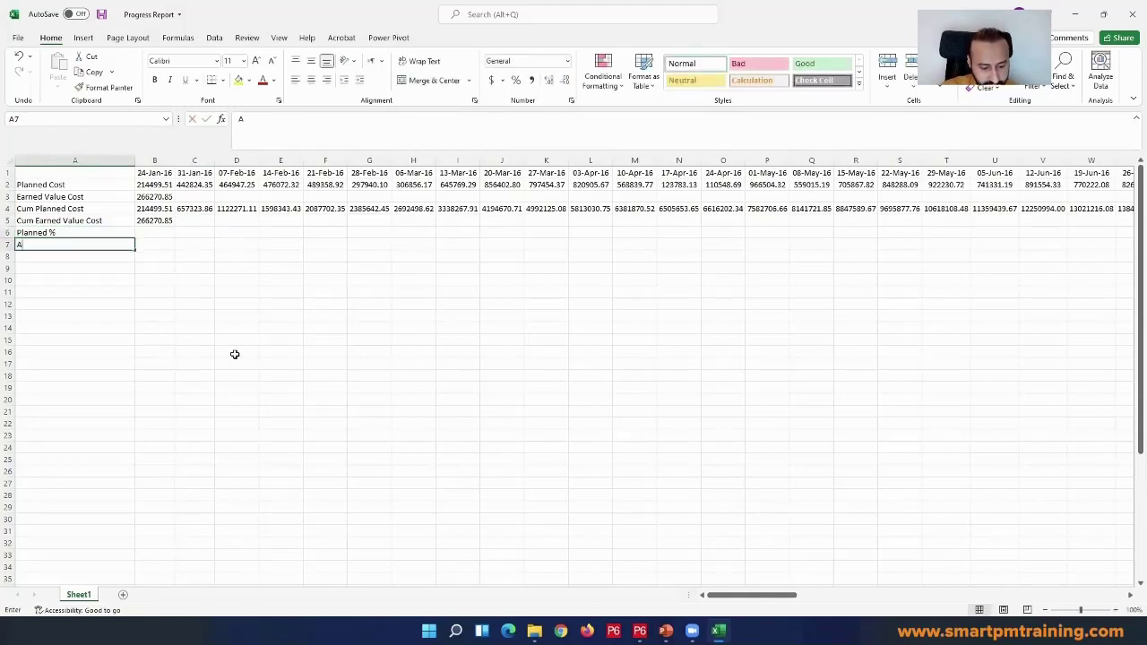
type("ctual %")
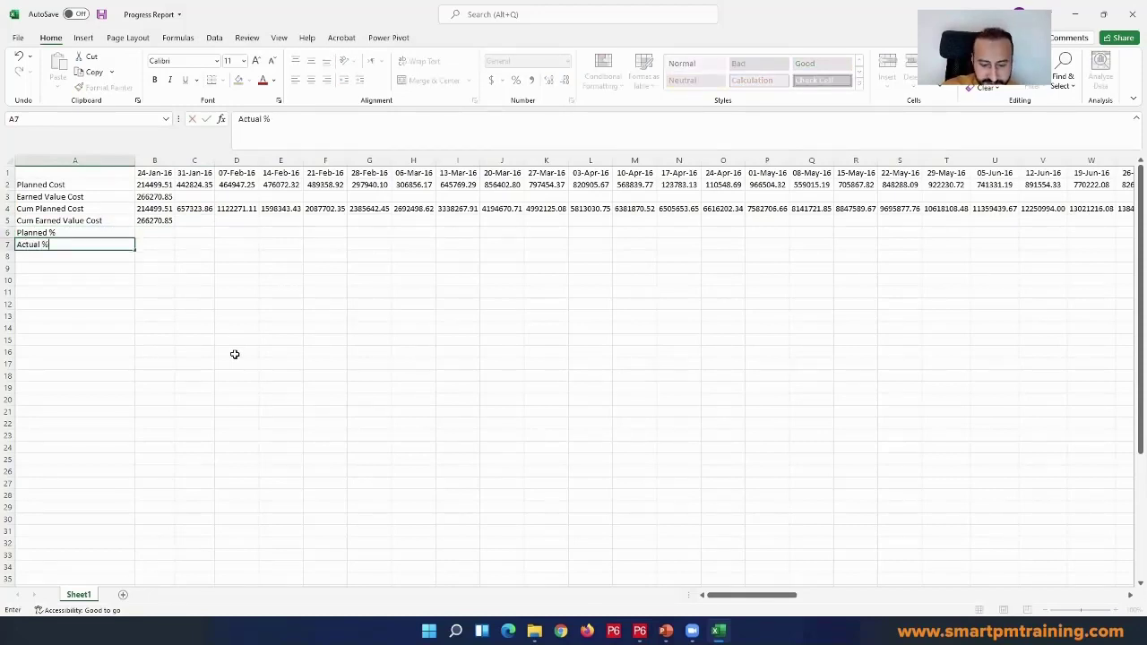
key("Return")
- Add the row labels Cum Planned % and Cum Actual % in cells A8 and A9
type("Cum")
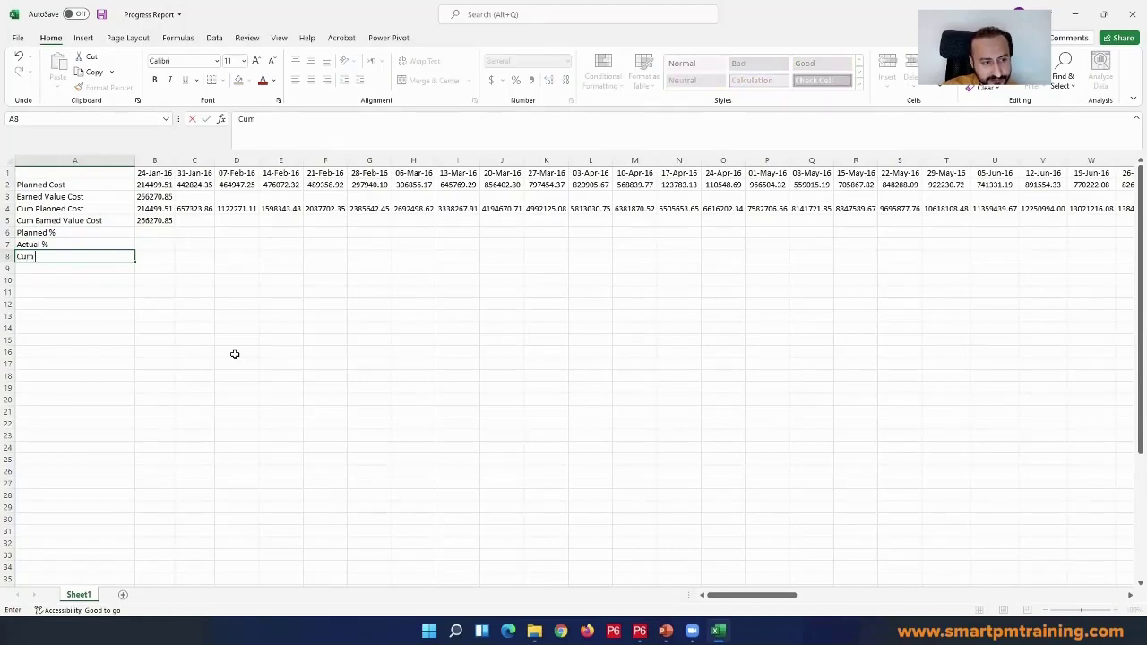
type(" Planne")
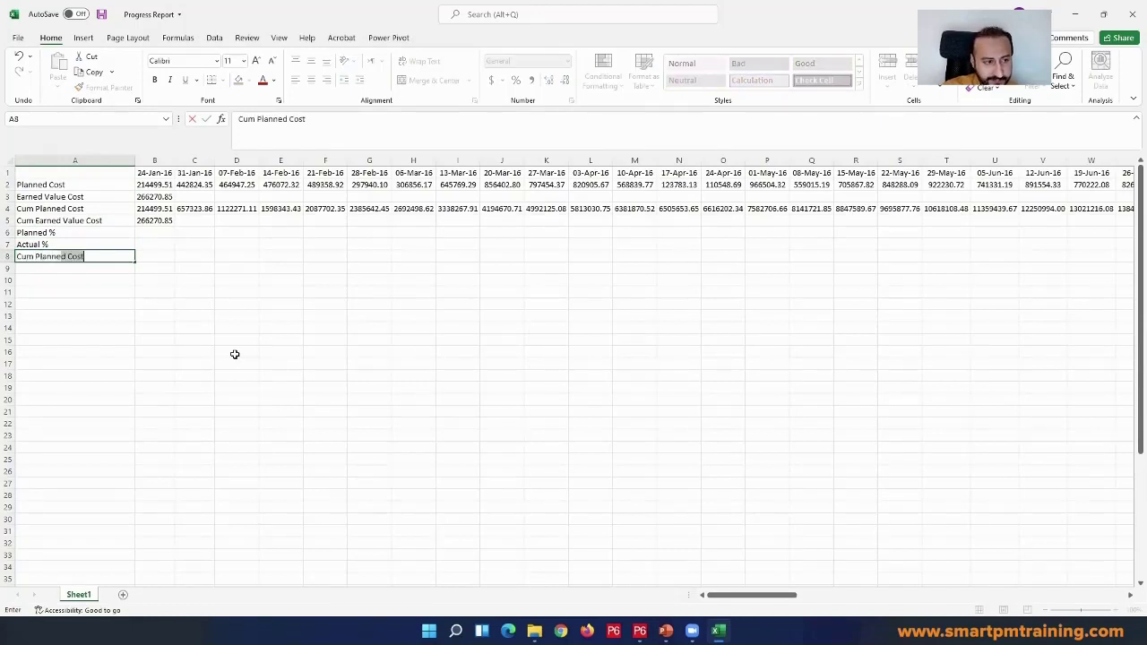
type("d %")
key("Return")
type("Cum Ac")
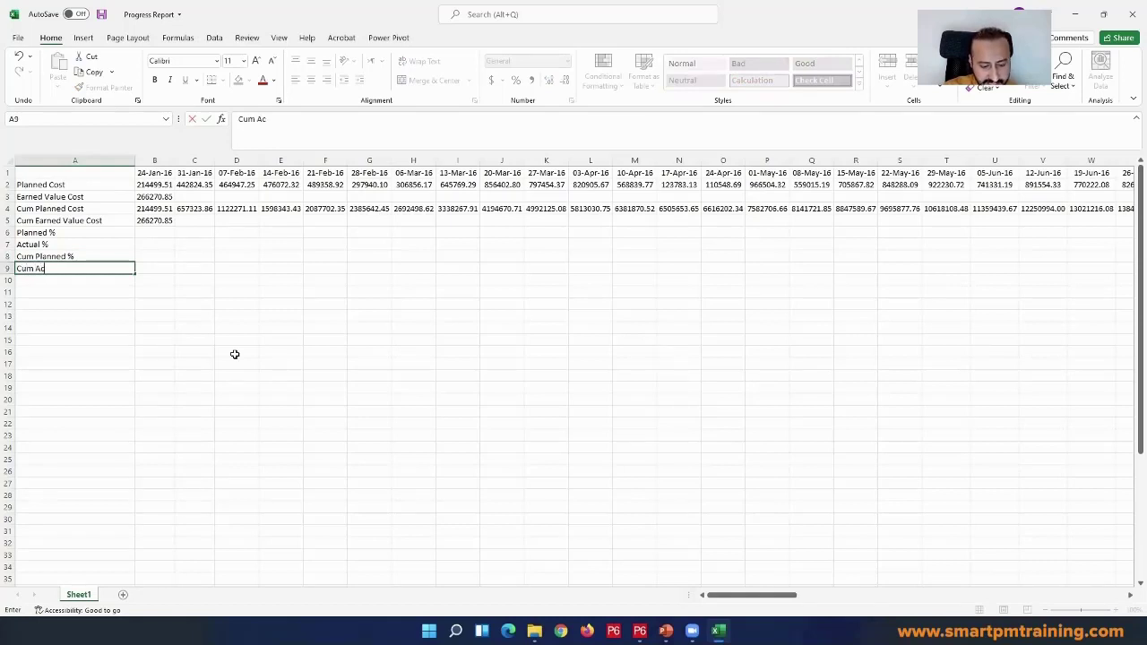
type("tual %")
key("Return")
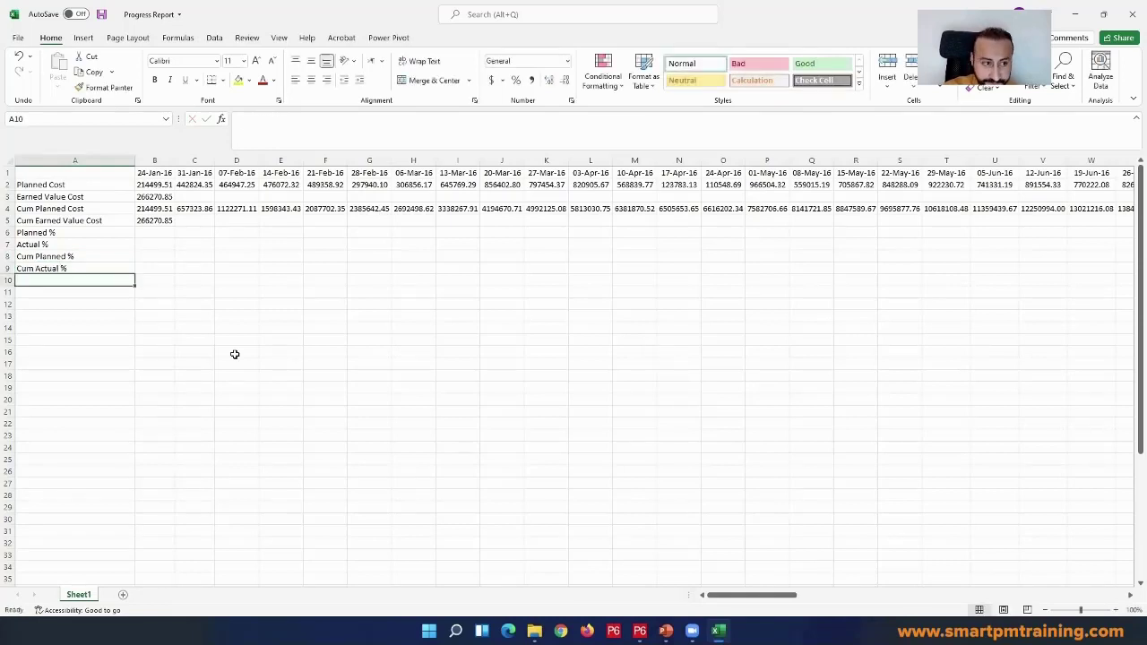
- Calculate the 24-Jan-16 Planned % in B6 with the formula =B2/$CR$4, using an absolute reference to the final cumulative planned cost
left_click(154, 232)
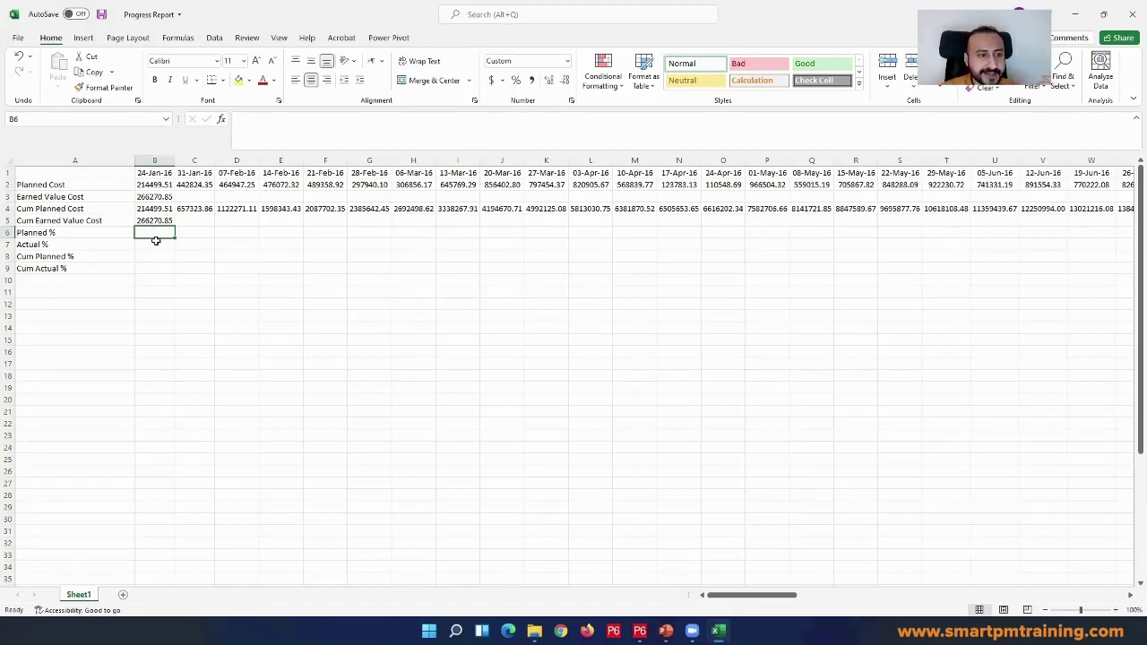
type("=")
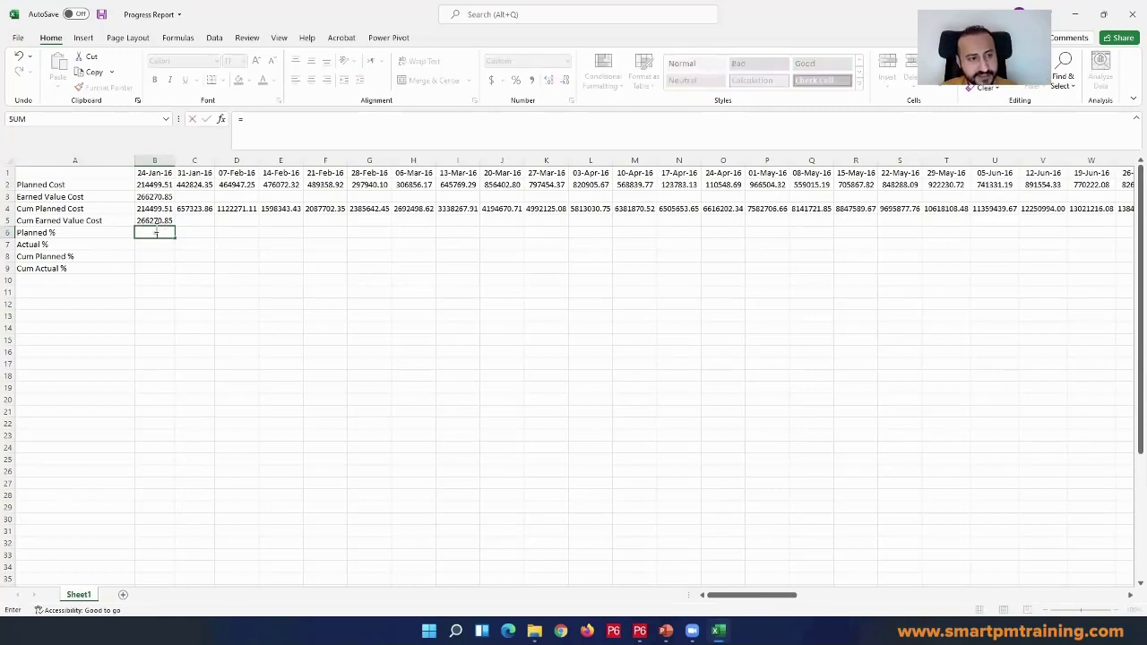
left_click(152, 186)
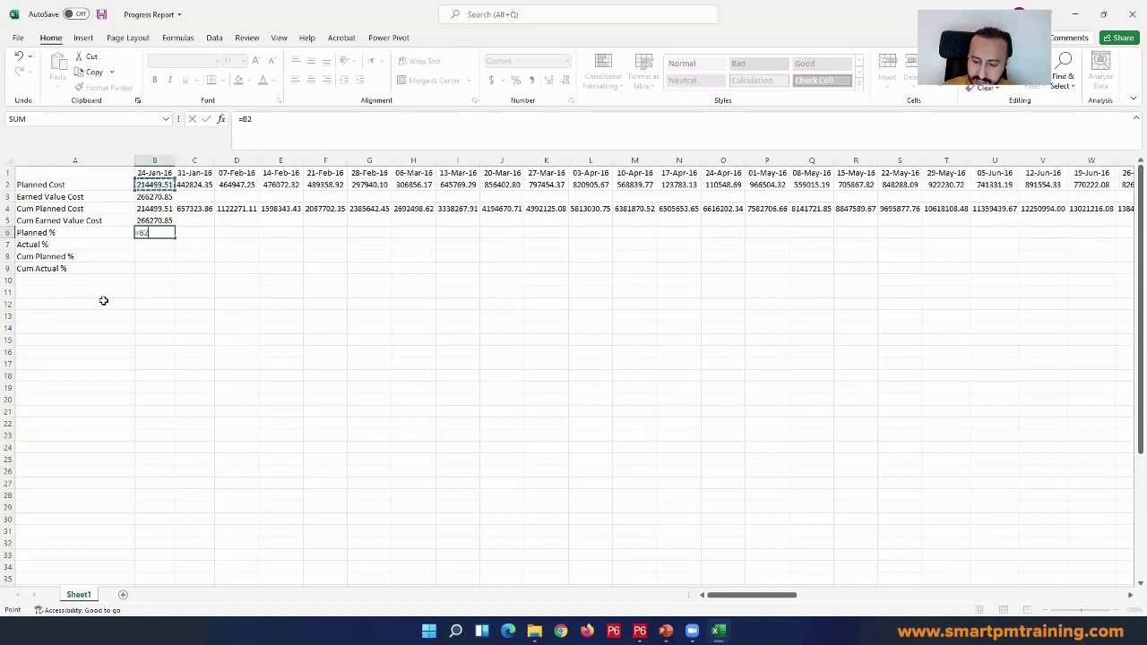
type("/")
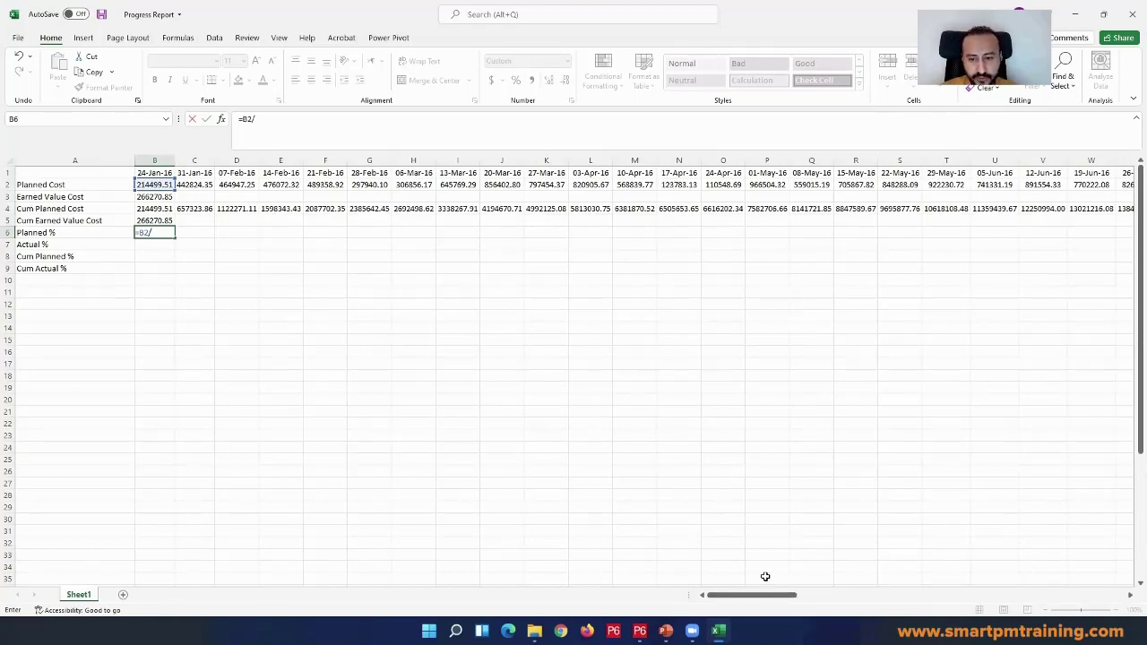
left_click_drag(782, 599, 1121, 594)
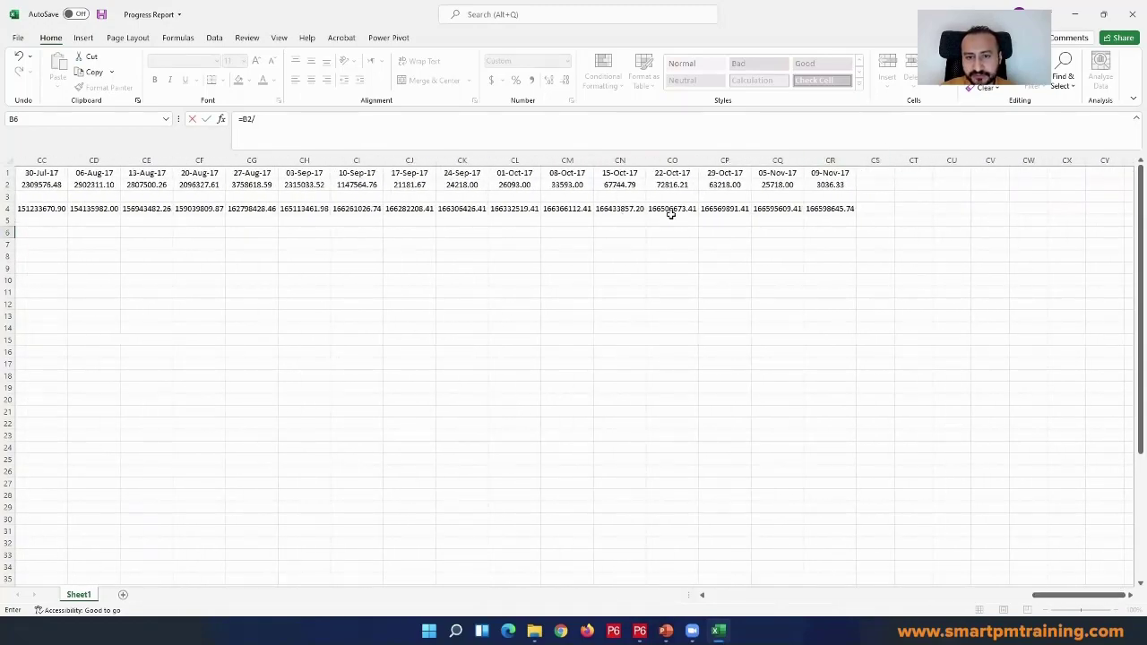
left_click(839, 207)
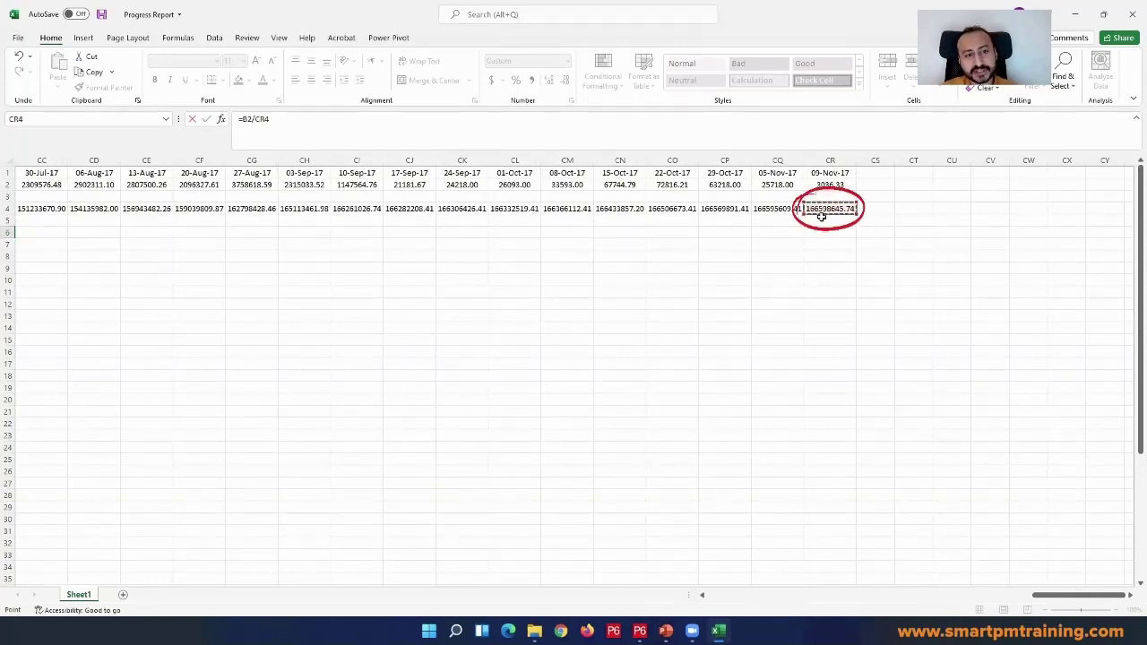
double_click(257, 119)
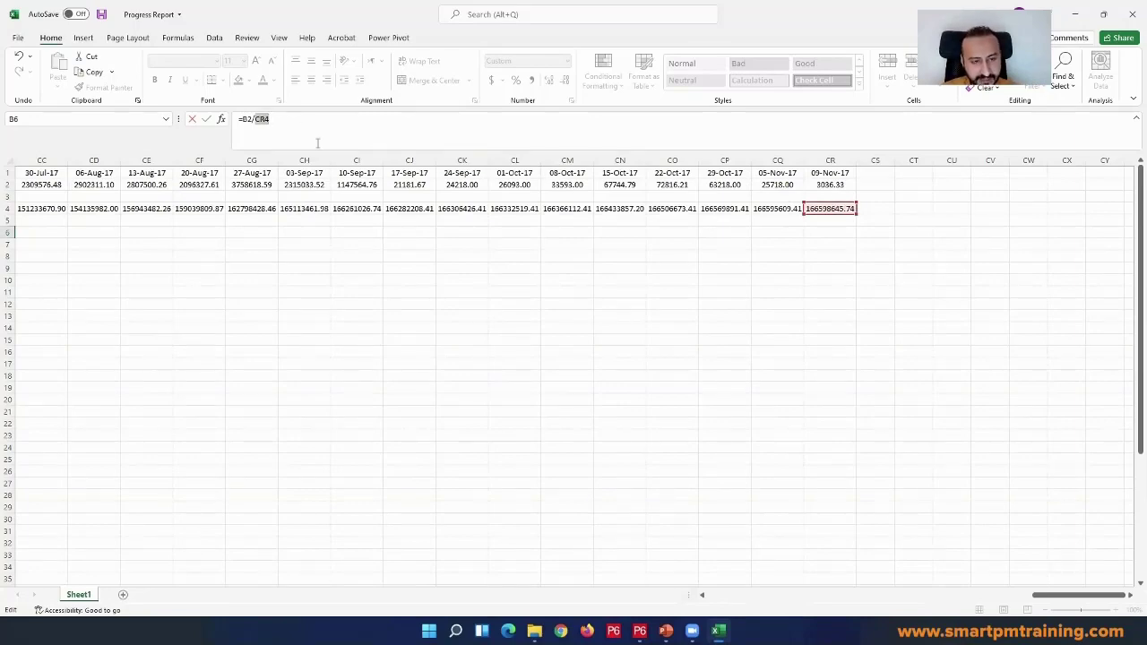
key("F4")
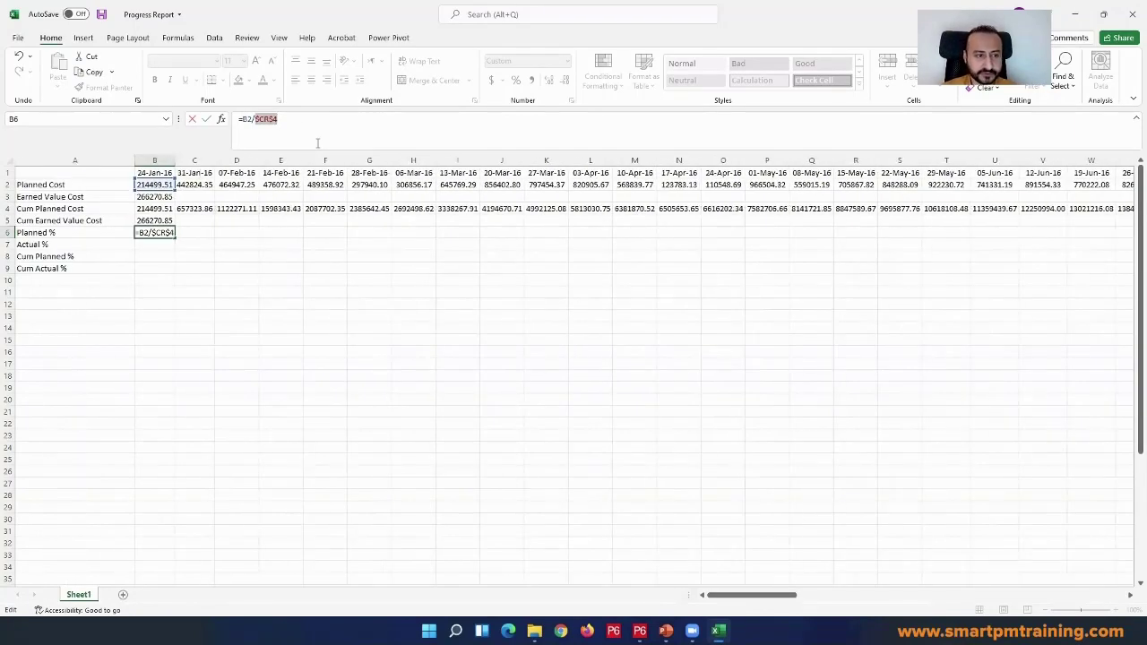
key("Return")
- Format the Planned % value in B6 as Percentage
left_click(143, 231)
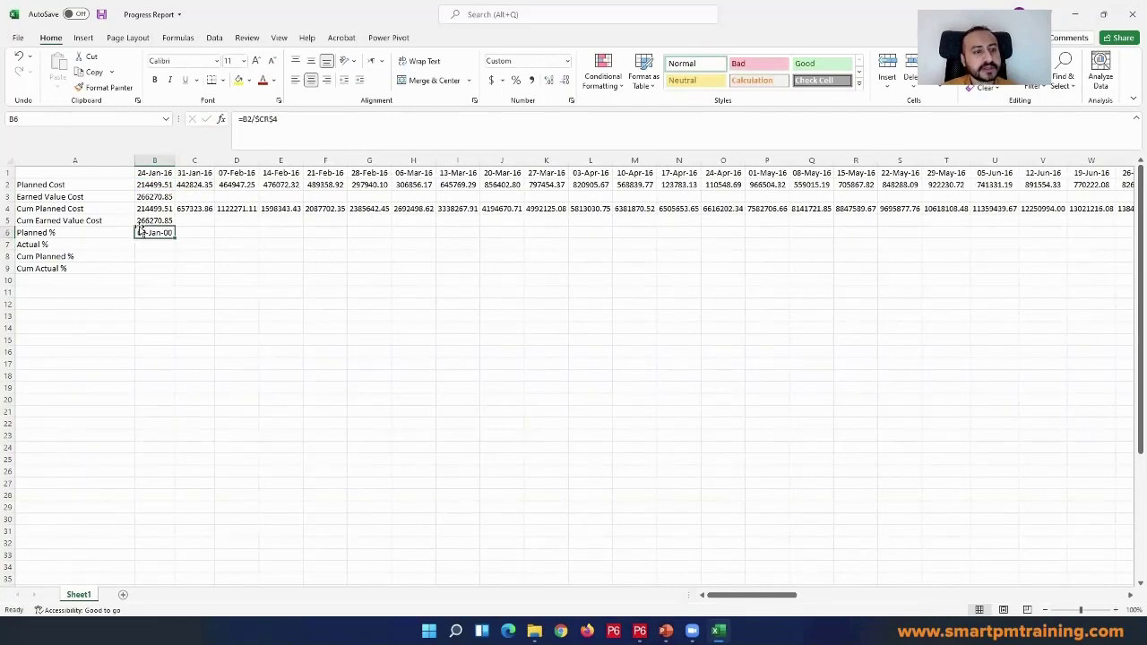
left_click(567, 61)
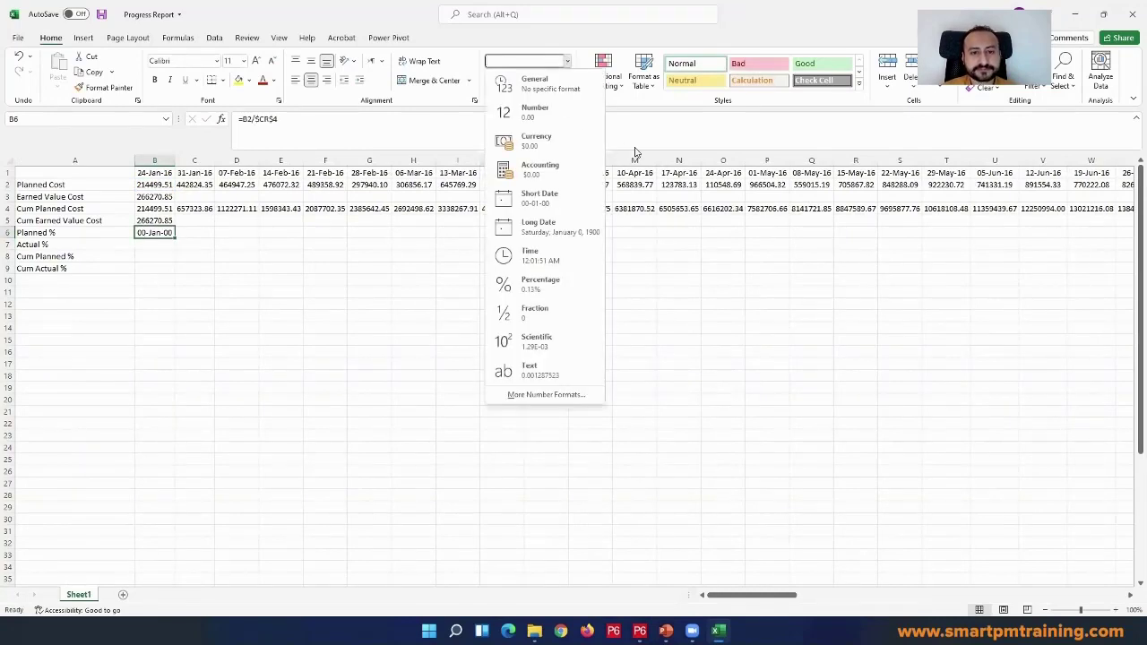
left_click(558, 285)
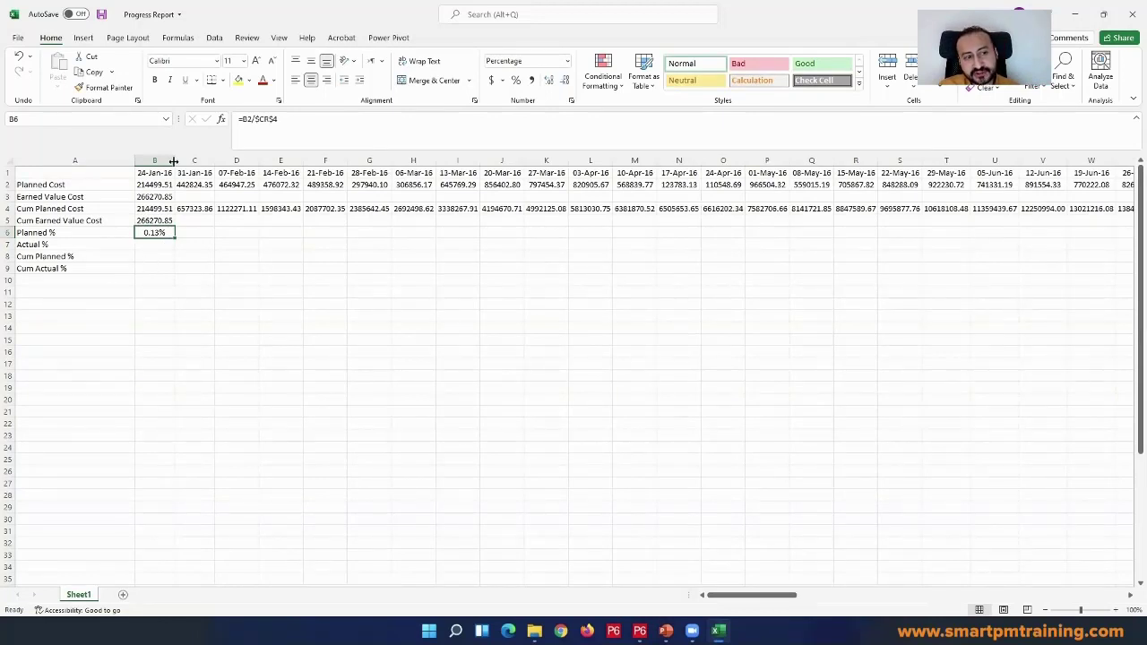
- Widen column B slightly and fill the Planned % formula from B6 across to the 09-Nov-17 column, CR
left_click_drag(174, 161, 183, 164)
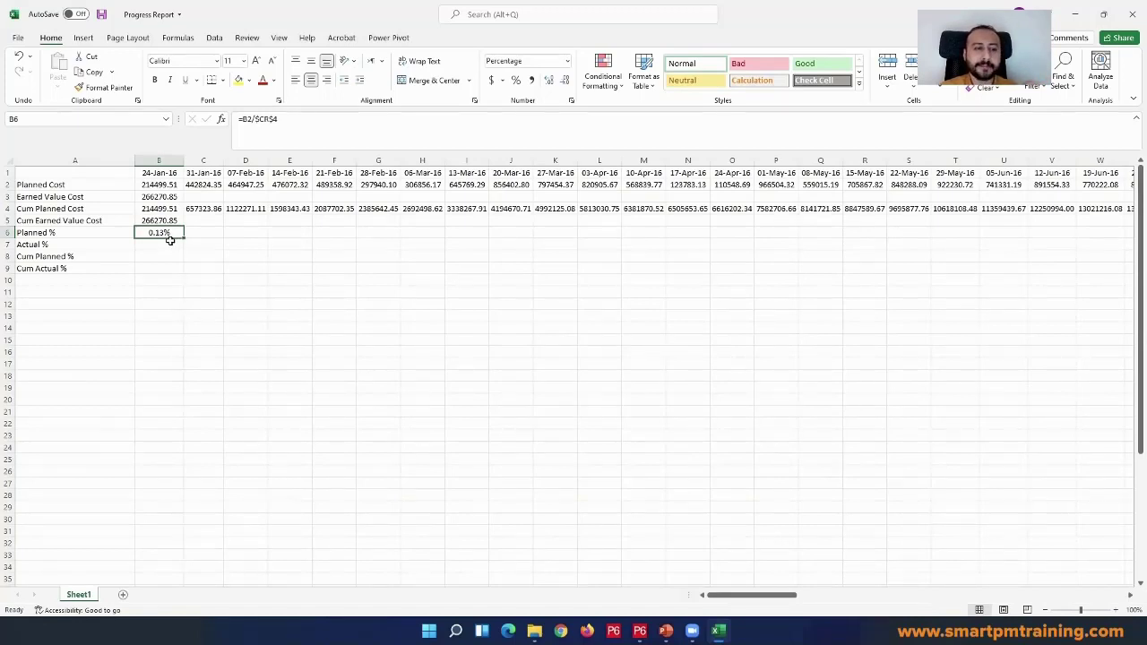
left_click_drag(183, 236, 1056, 244)
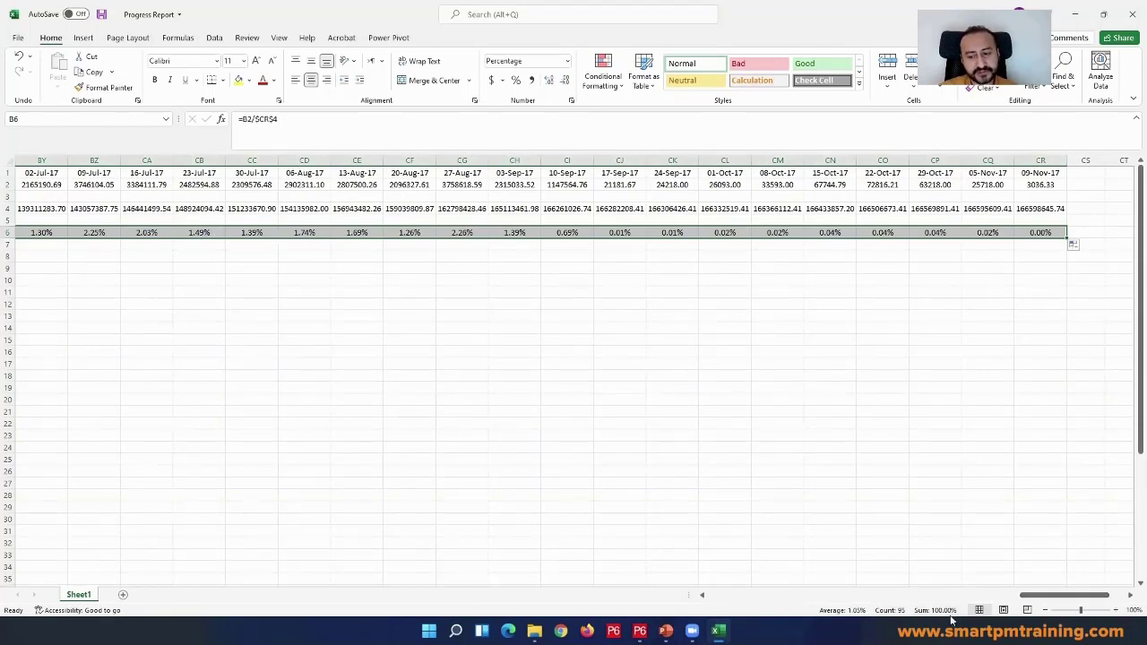
- Calculate the 24-Jan-16 Actual % in B7 with the formula =B3/$CR$4
left_click_drag(1064, 596, 751, 597)
left_click(148, 243)
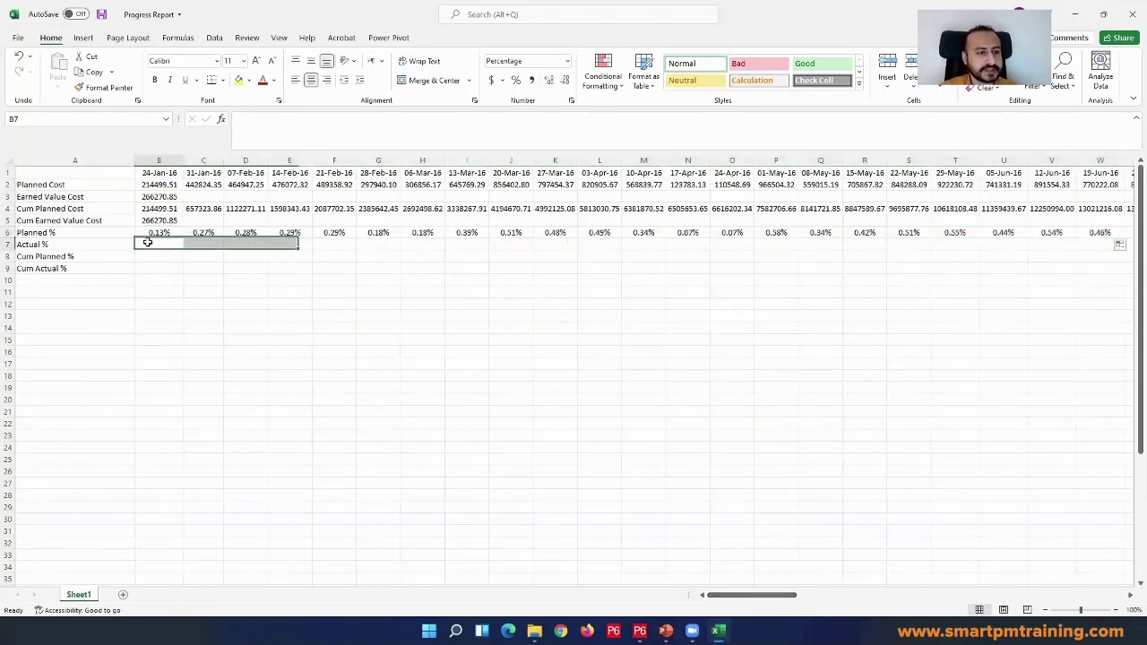
type("=")
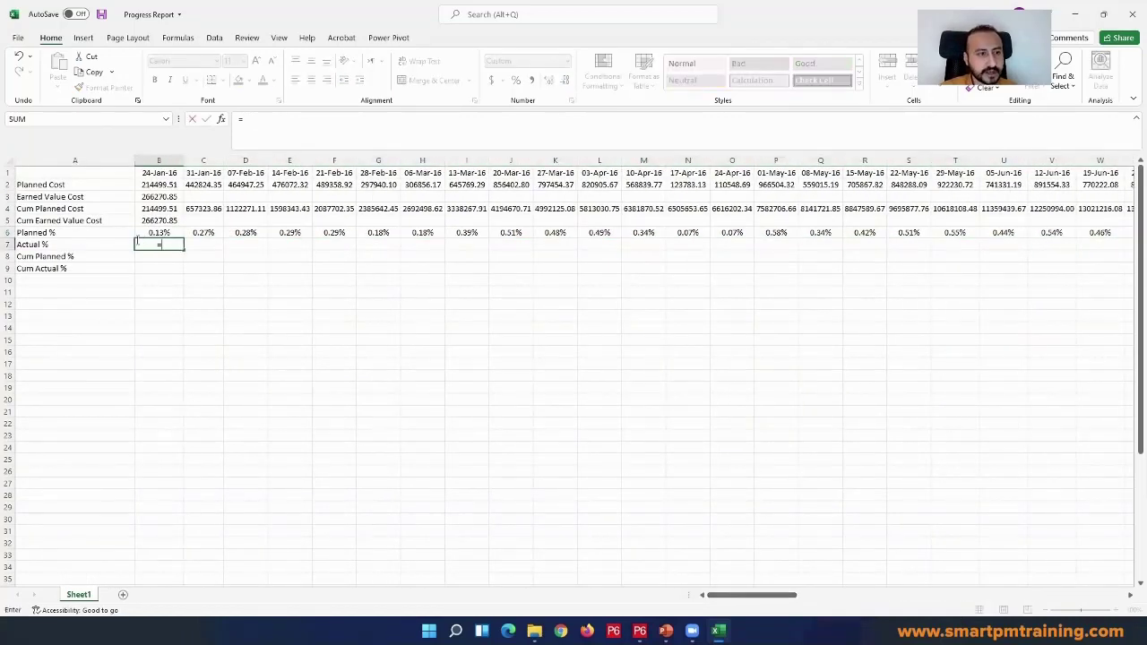
left_click(158, 196)
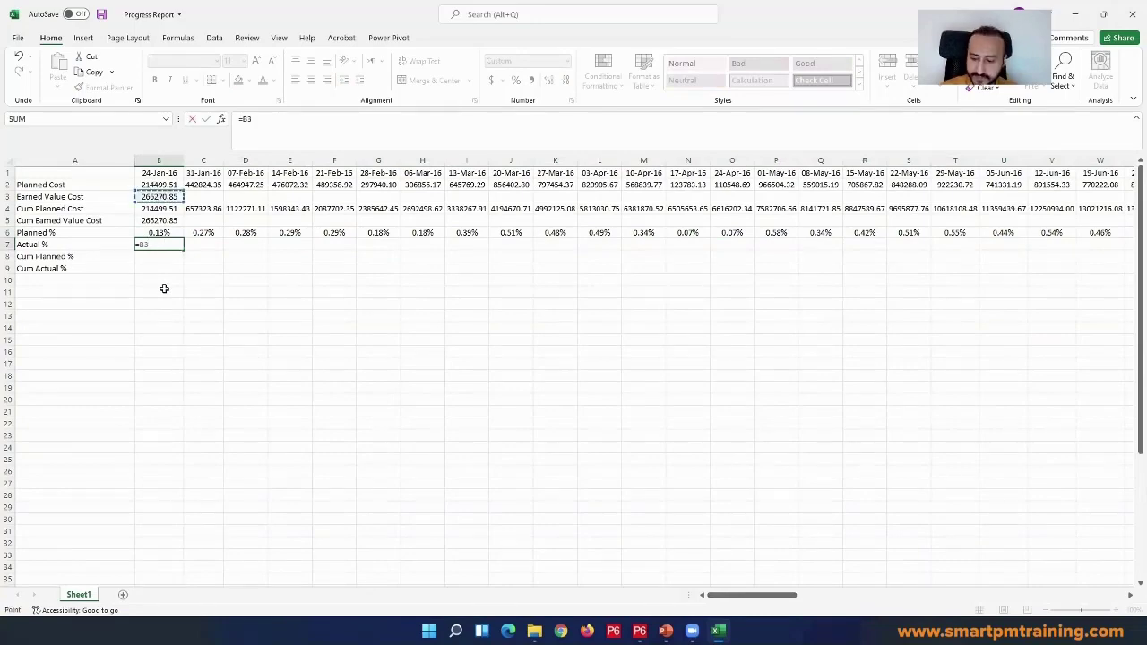
type("/")
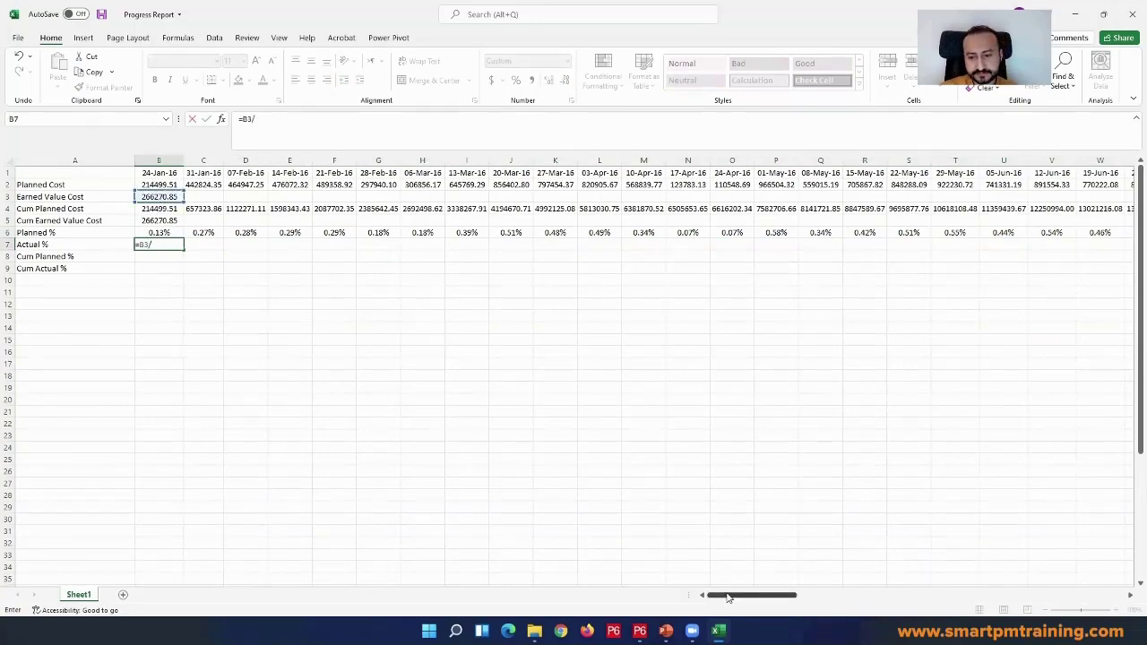
left_click_drag(728, 597, 1057, 597)
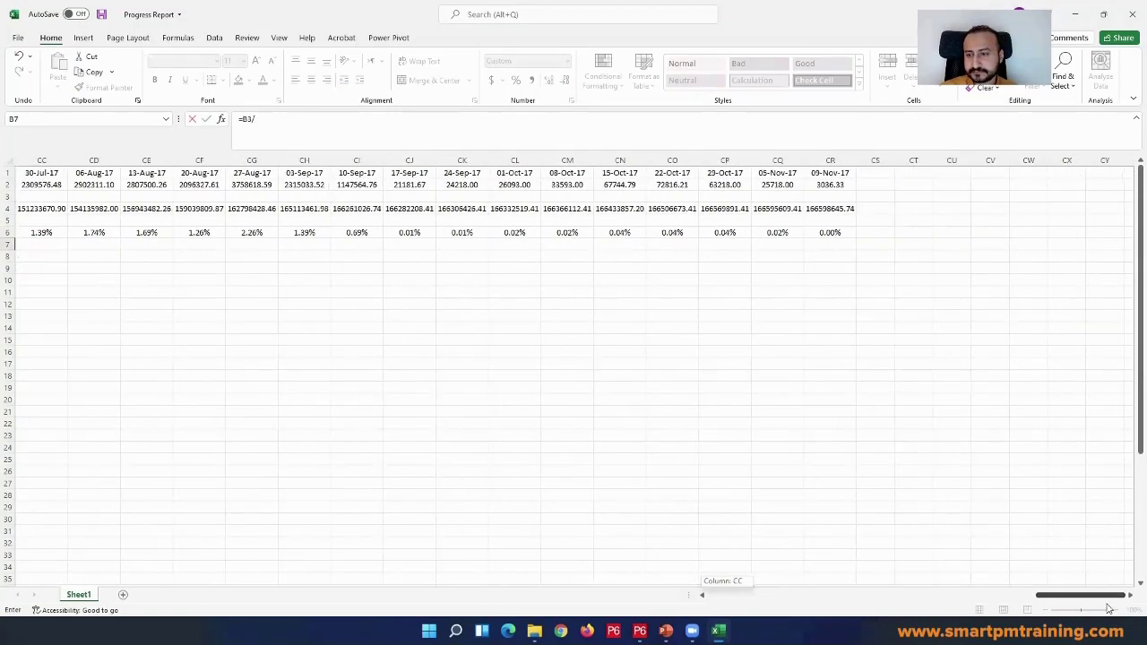
left_click(850, 209)
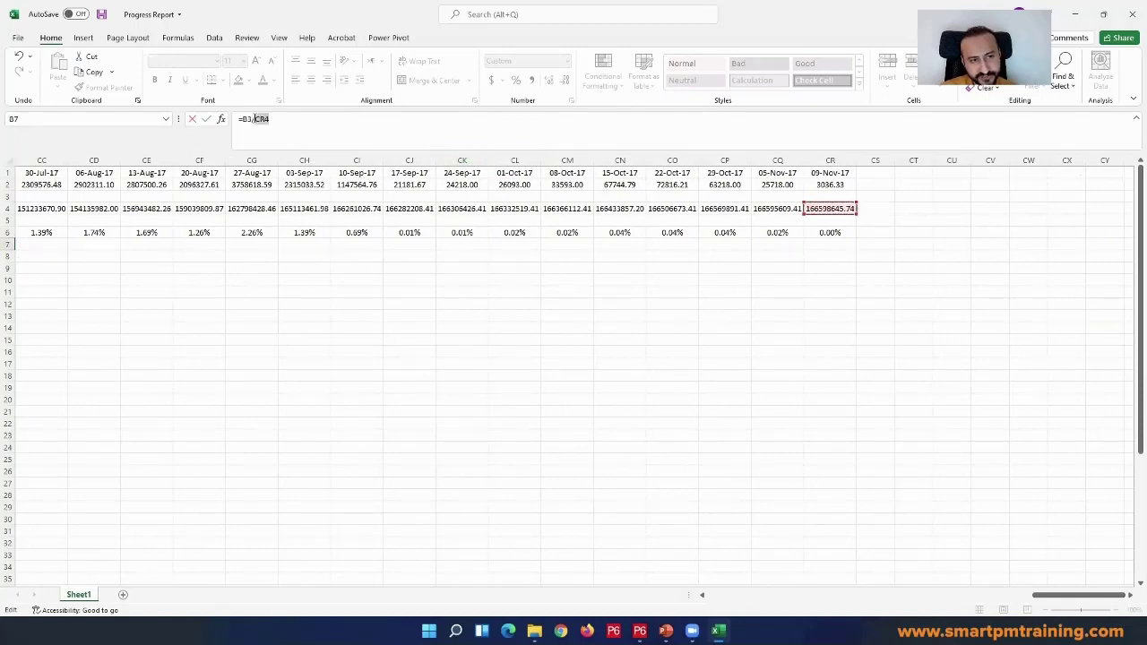
key("Return")
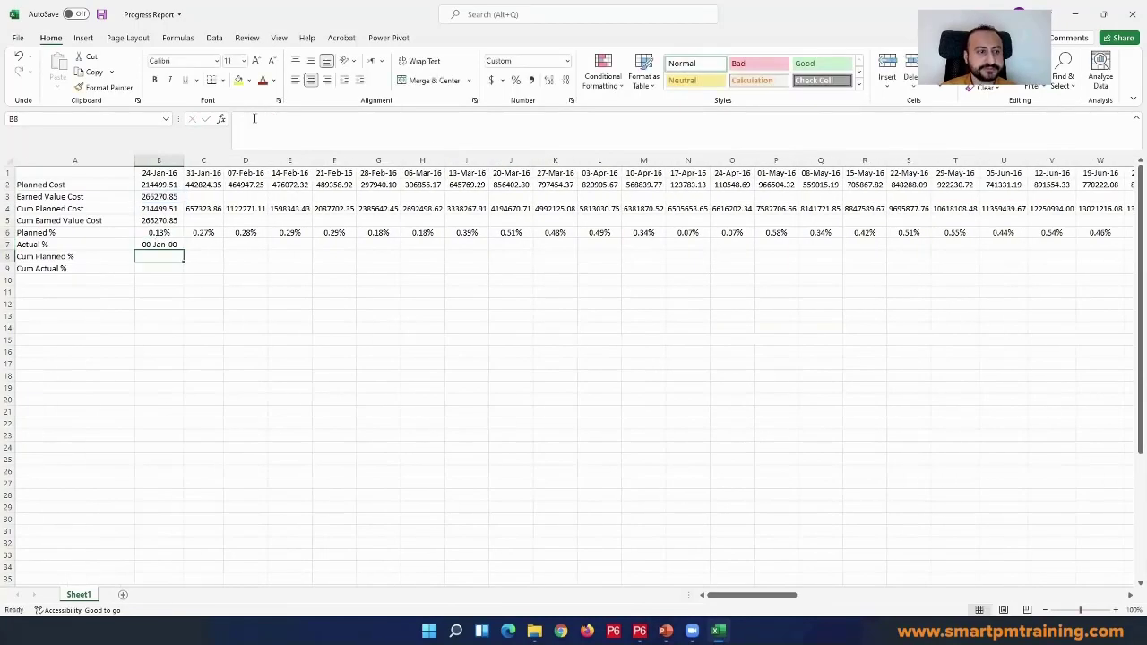
- Copy the percentage format of B6 to B7 and fill the Actual % formula across to the 09-Nov-17 column, CR
left_click(170, 233)
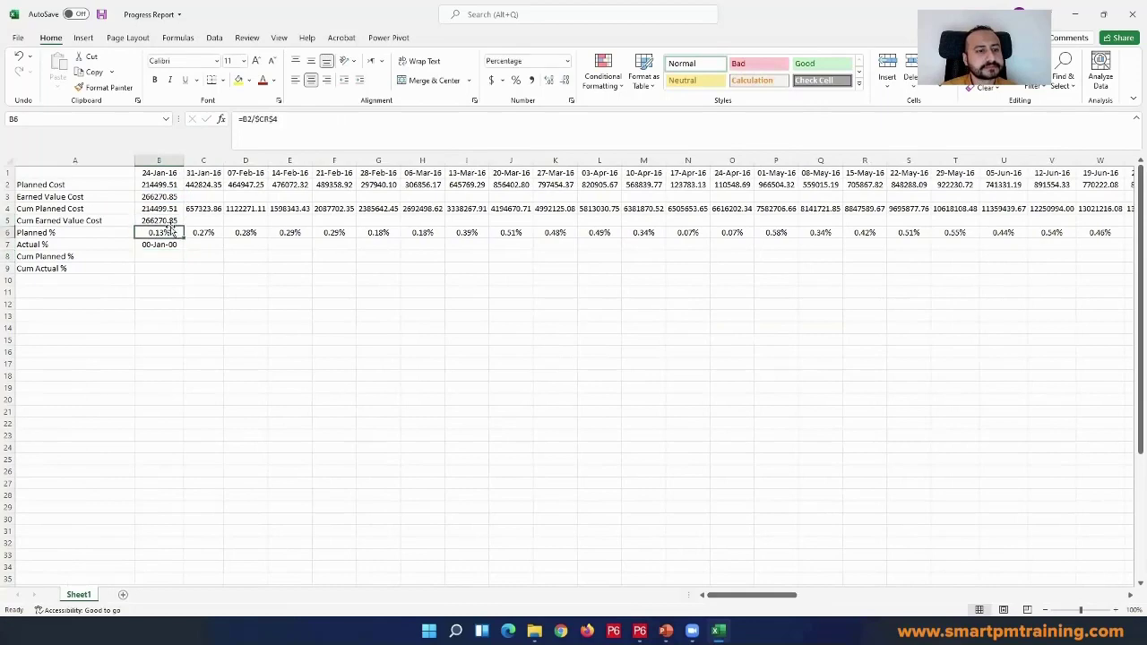
left_click(103, 87)
left_click(161, 245)
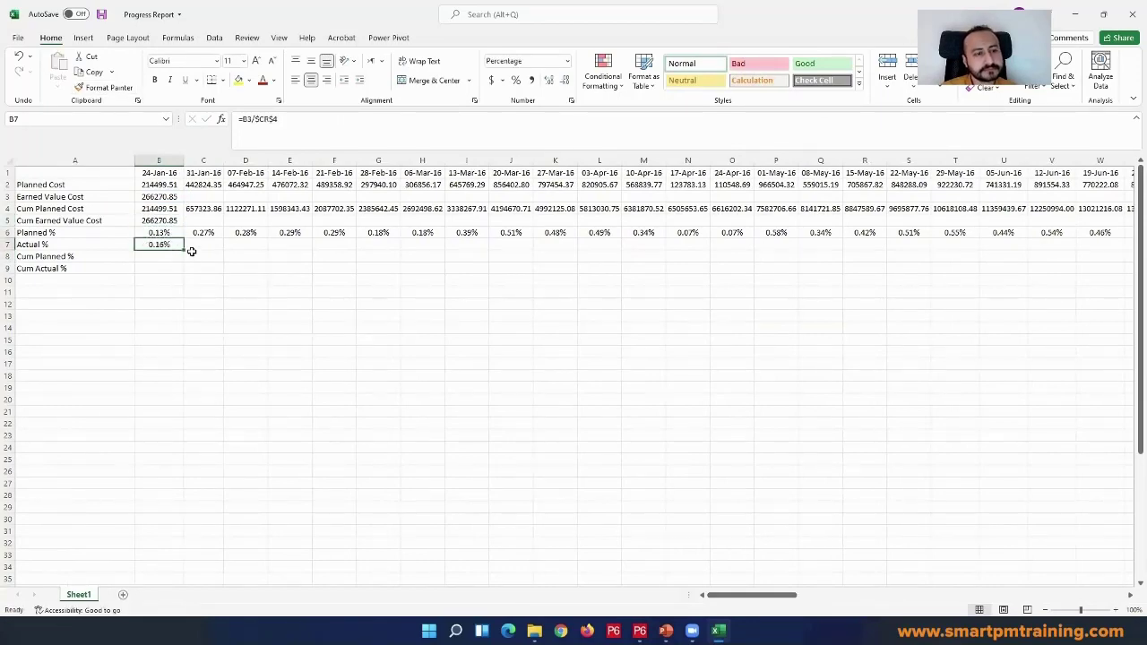
left_click_drag(185, 250, 1066, 250)
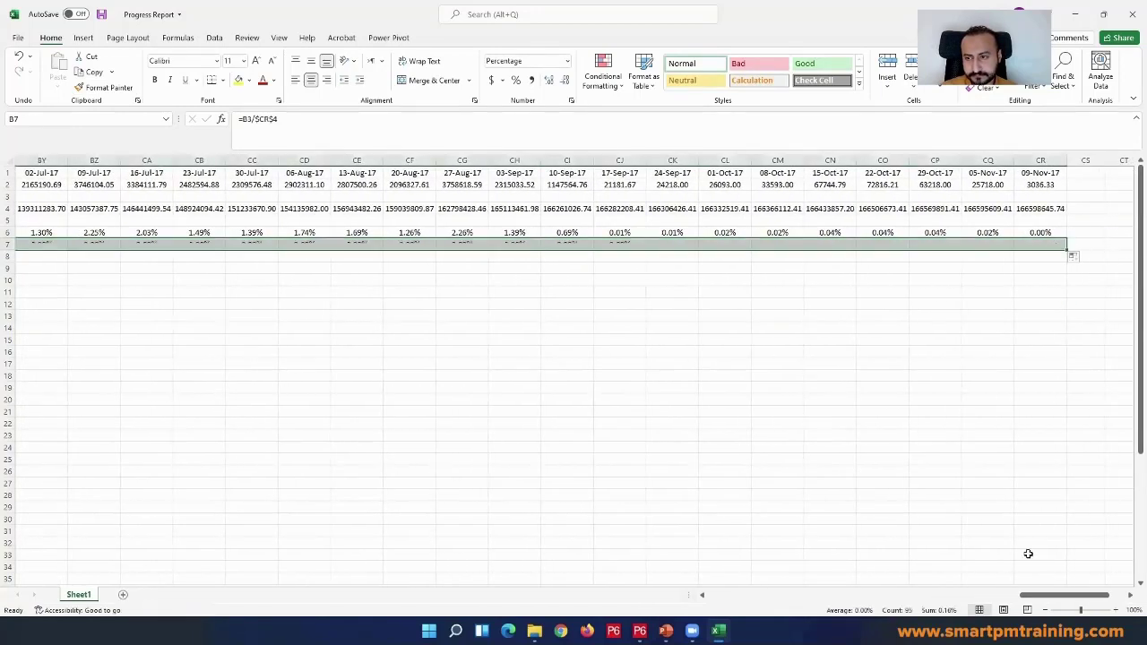
- Calculate the 24-Jan-16 Cum Planned % in B8 with the formula =B4/$CR$4
left_click_drag(1053, 596, 743, 597)
left_click(156, 251)
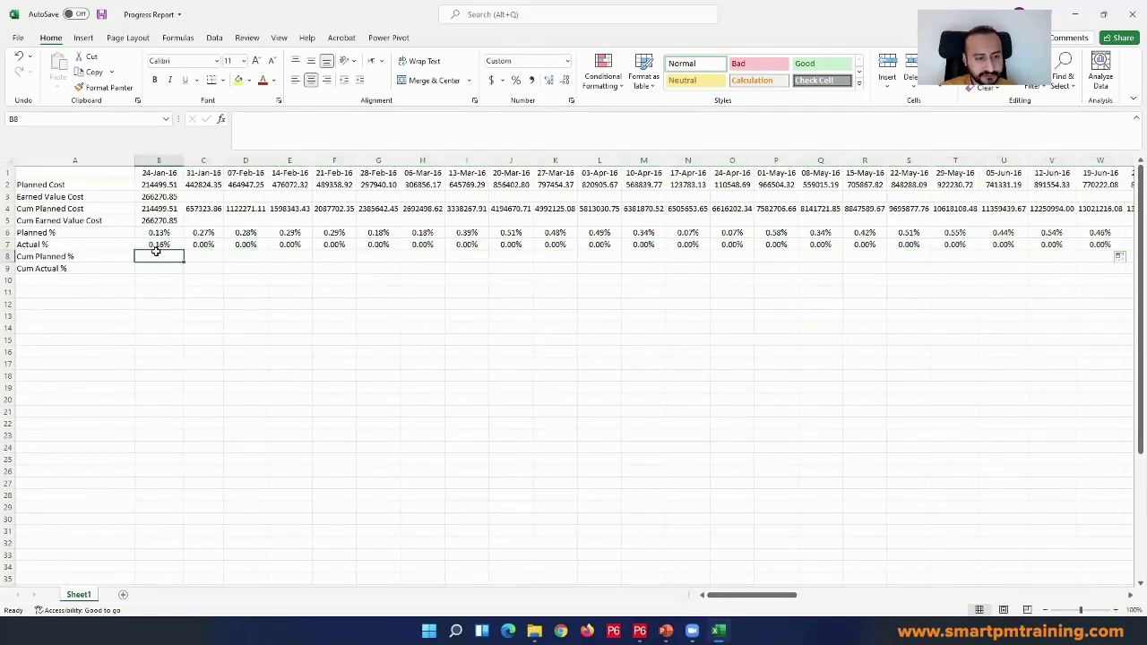
type("=")
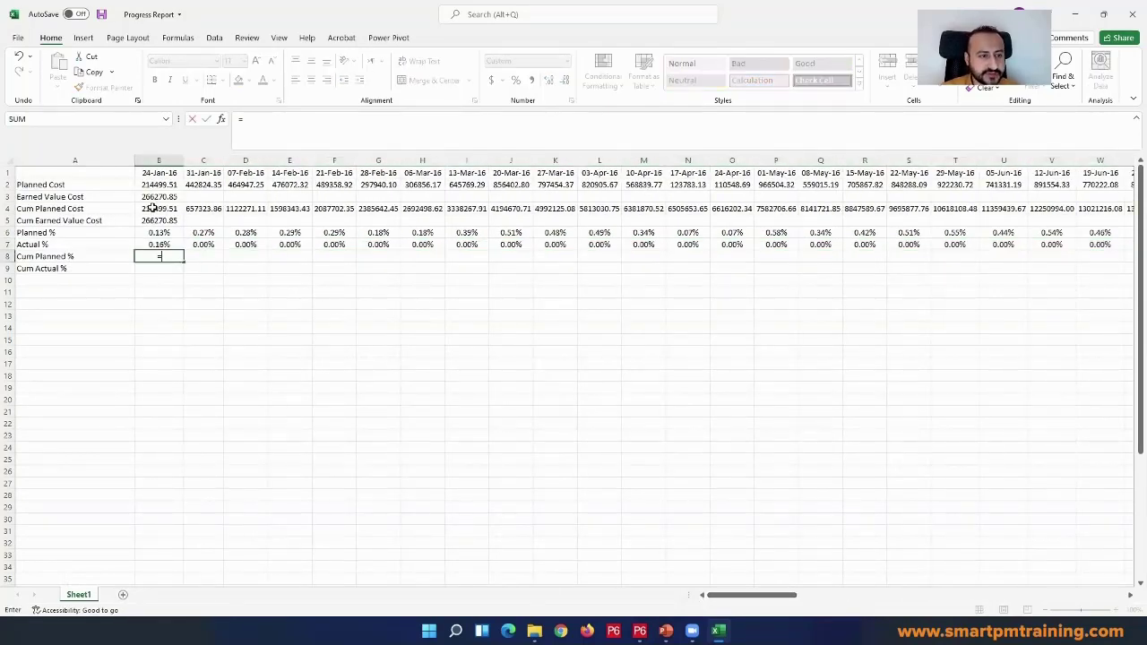
left_click(152, 208)
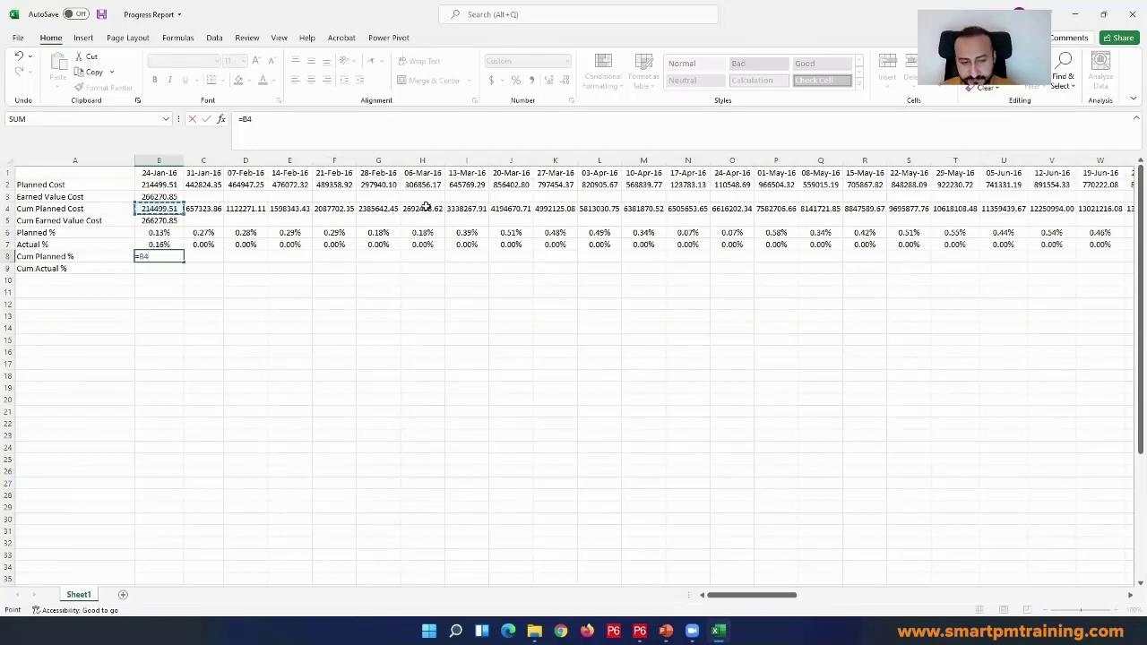
type("/")
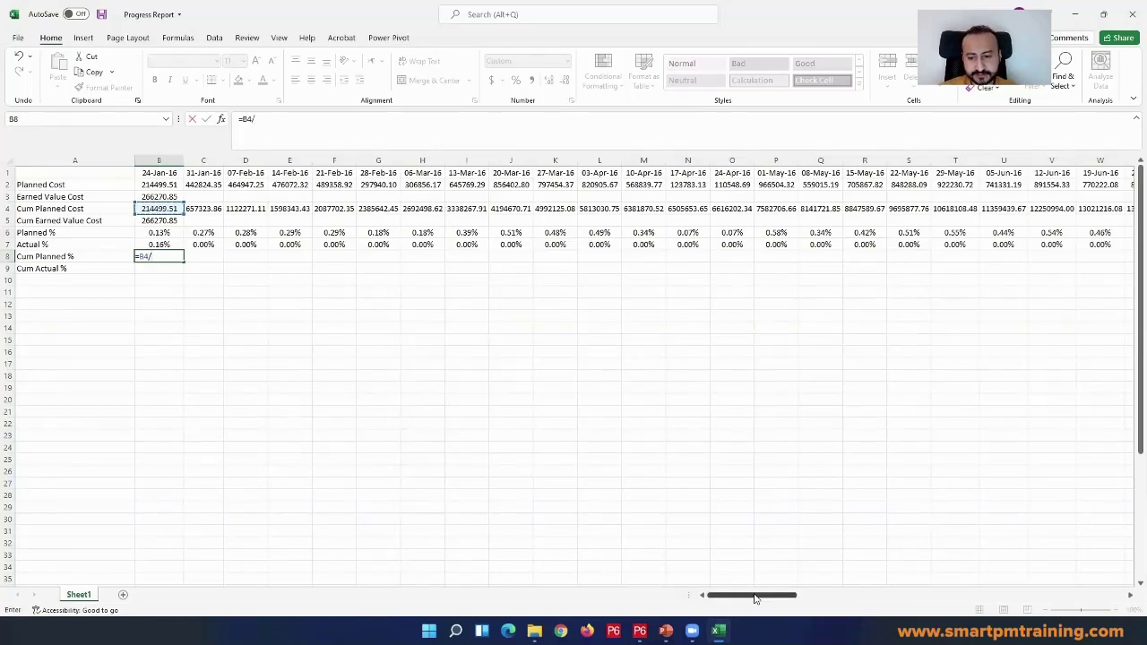
left_click_drag(756, 596, 1132, 596)
left_click(847, 208)
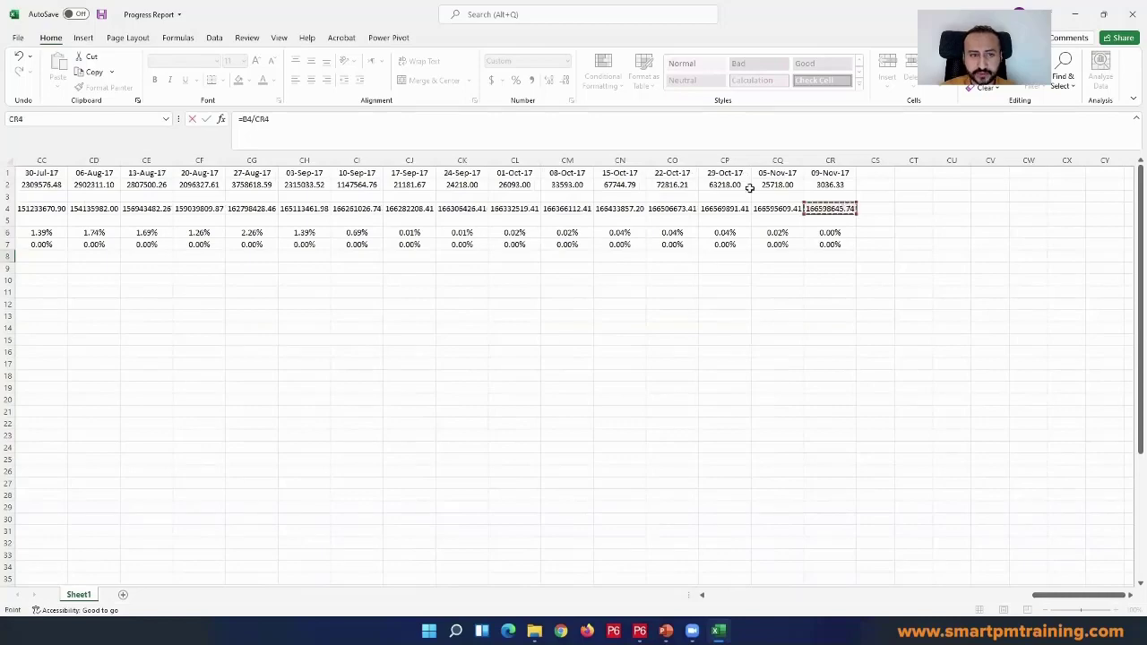
key("Return")
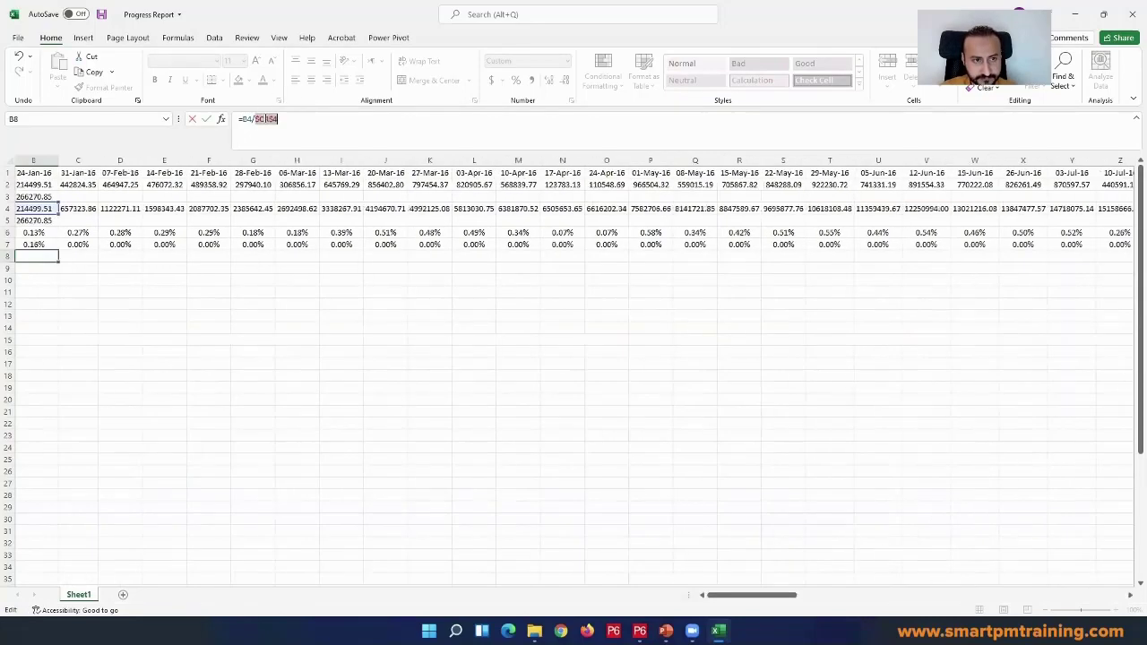
left_click(143, 184)
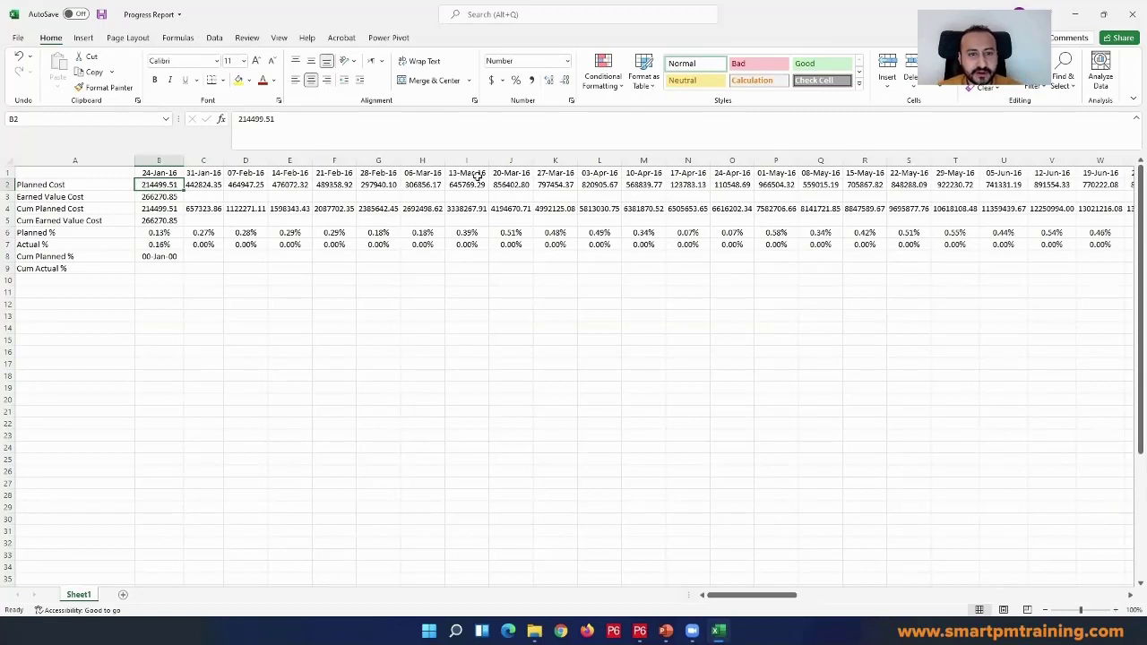
- Format the 13-Mar-16 Cum Planned Cost in cell I4 as a number with two decimals and a thousands separator
left_click_drag(477, 176, 479, 184)
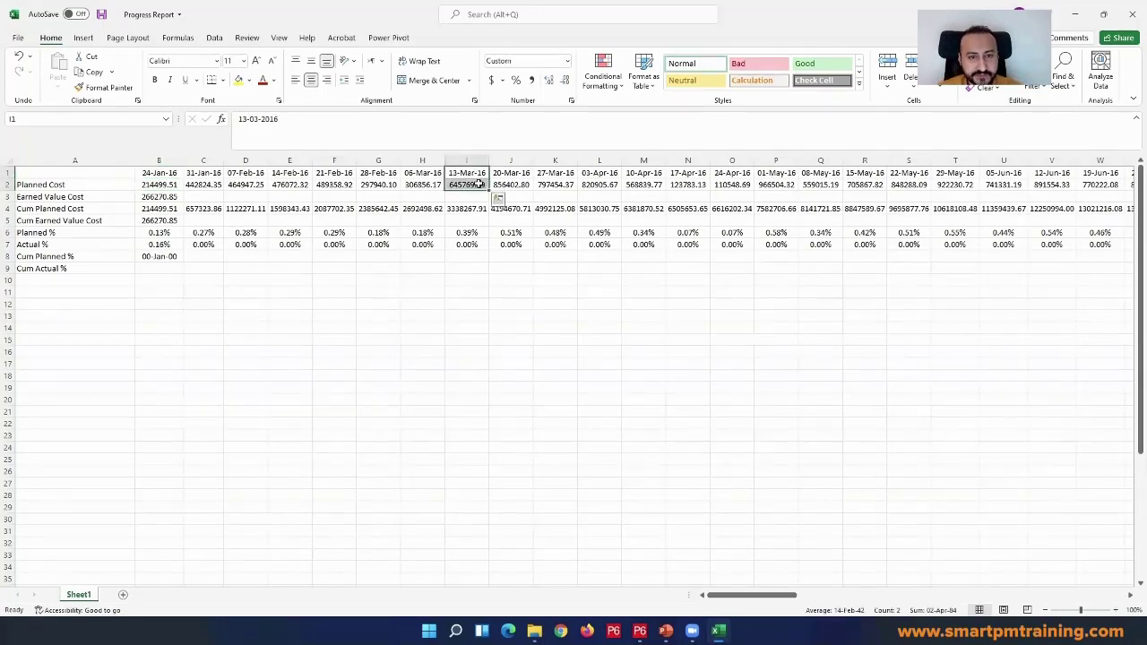
left_click(480, 184)
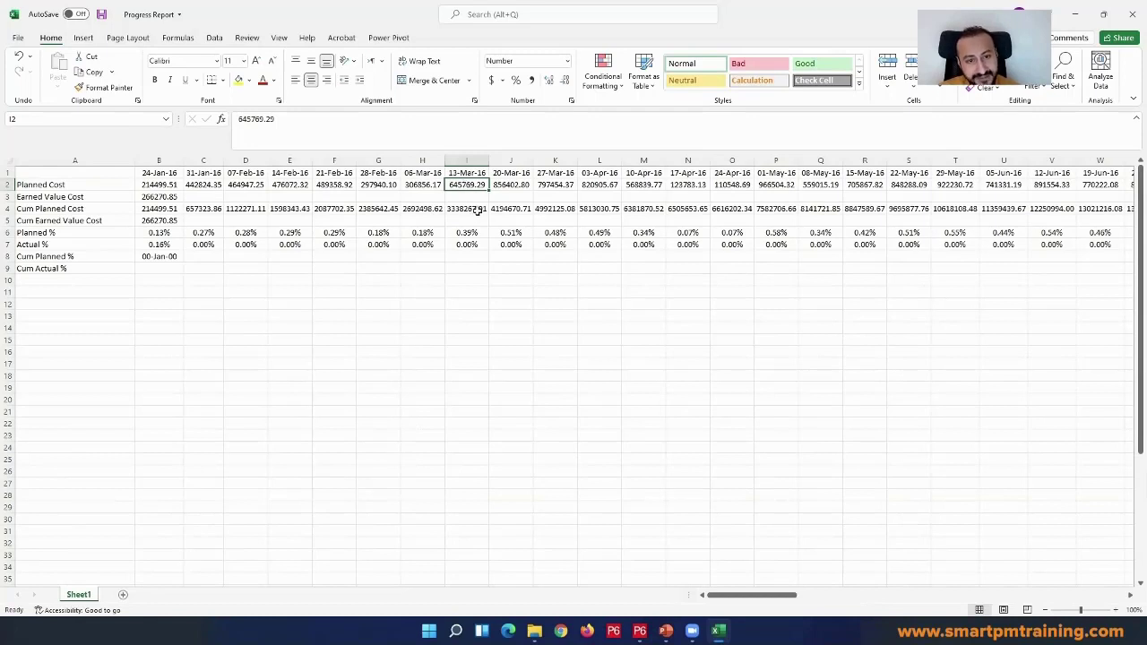
left_click(477, 209)
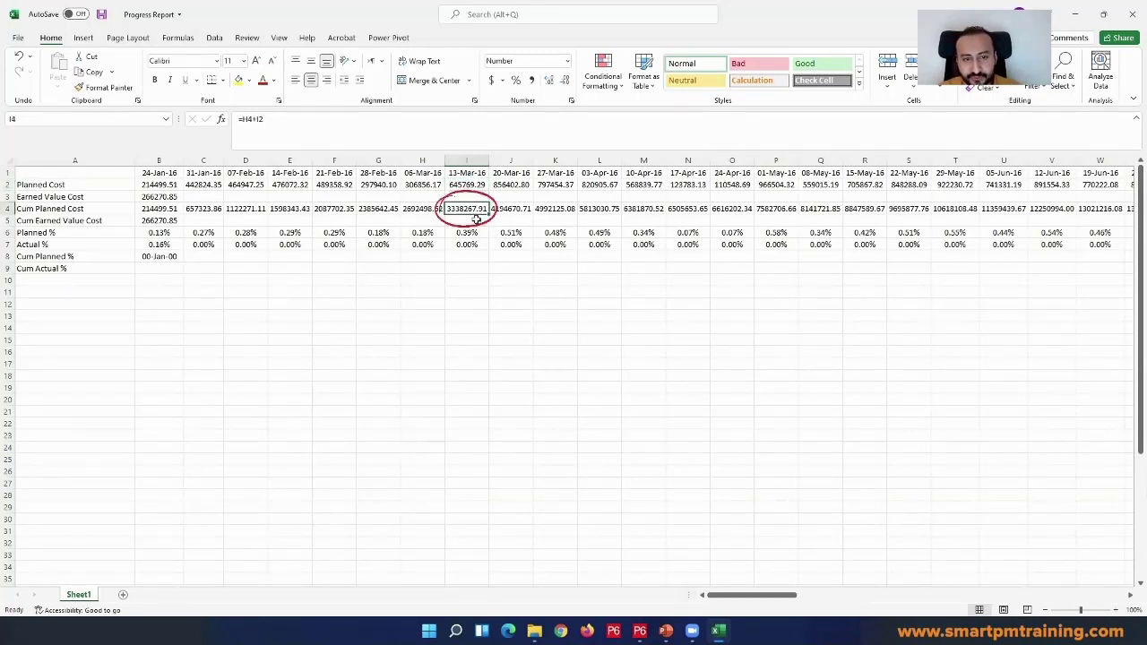
left_click(278, 100)
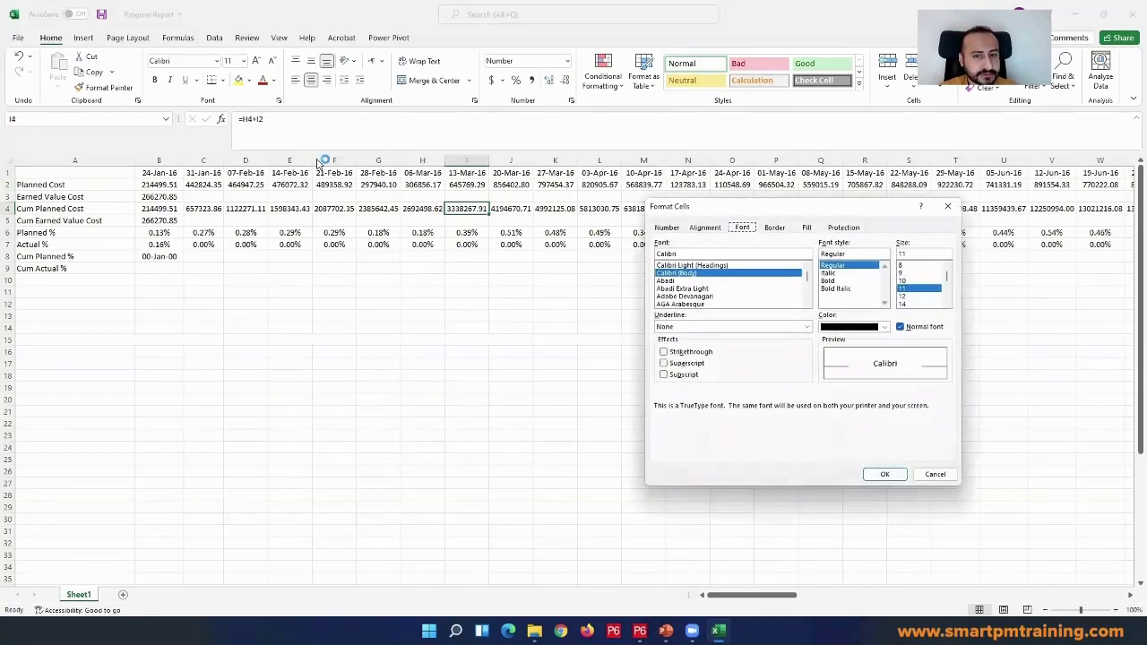
left_click(666, 226)
left_click(772, 295)
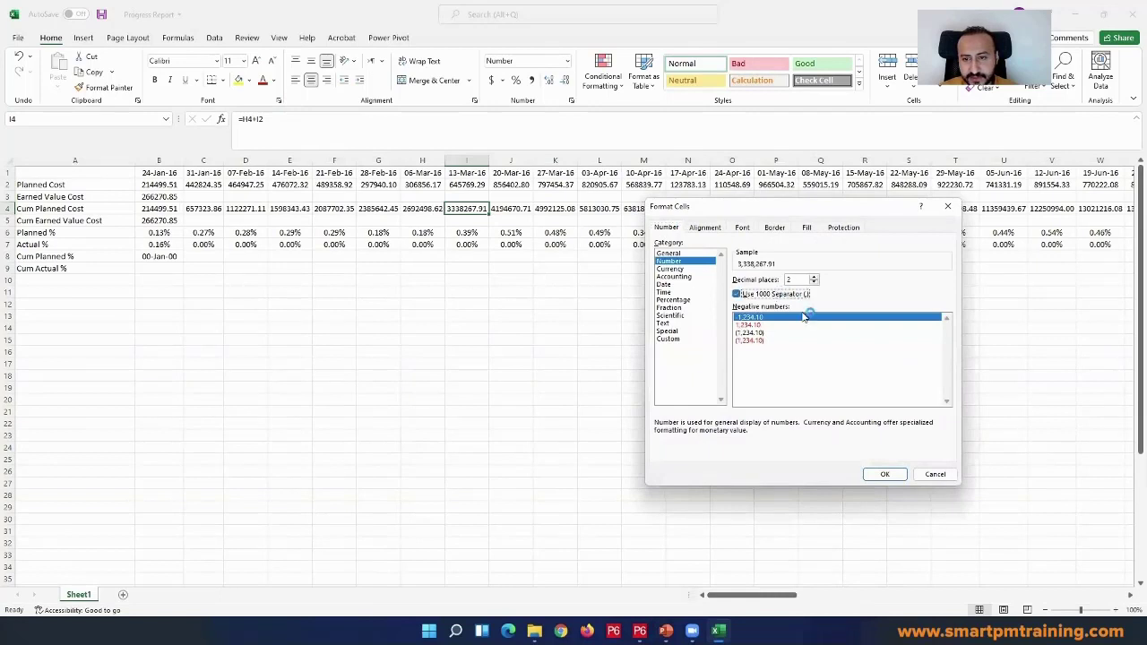
left_click(885, 475)
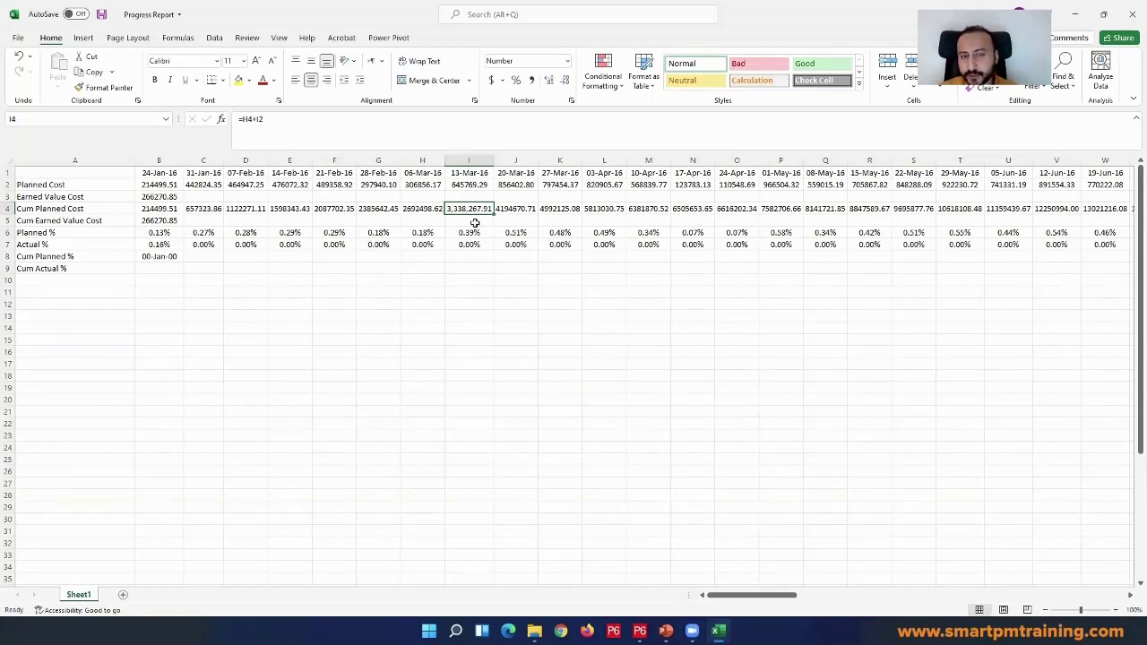
- Copy the percentage format from B7 to B8 and fill the Cum Planned % formula across to the 09-Nov-17 column
left_click(171, 244)
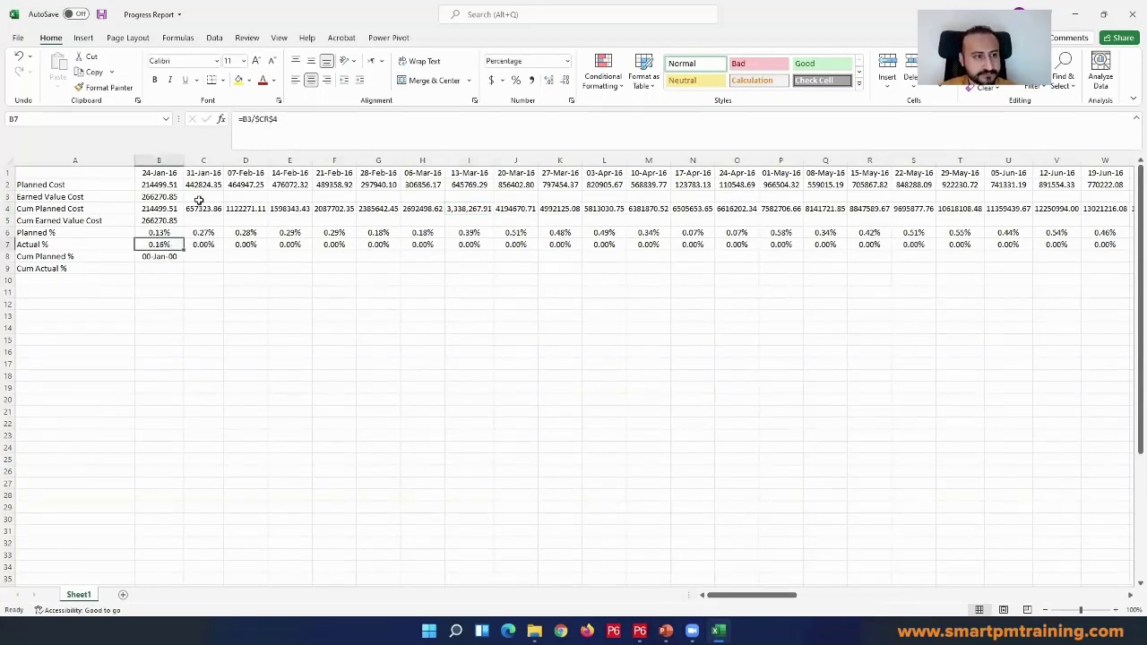
left_click(107, 87)
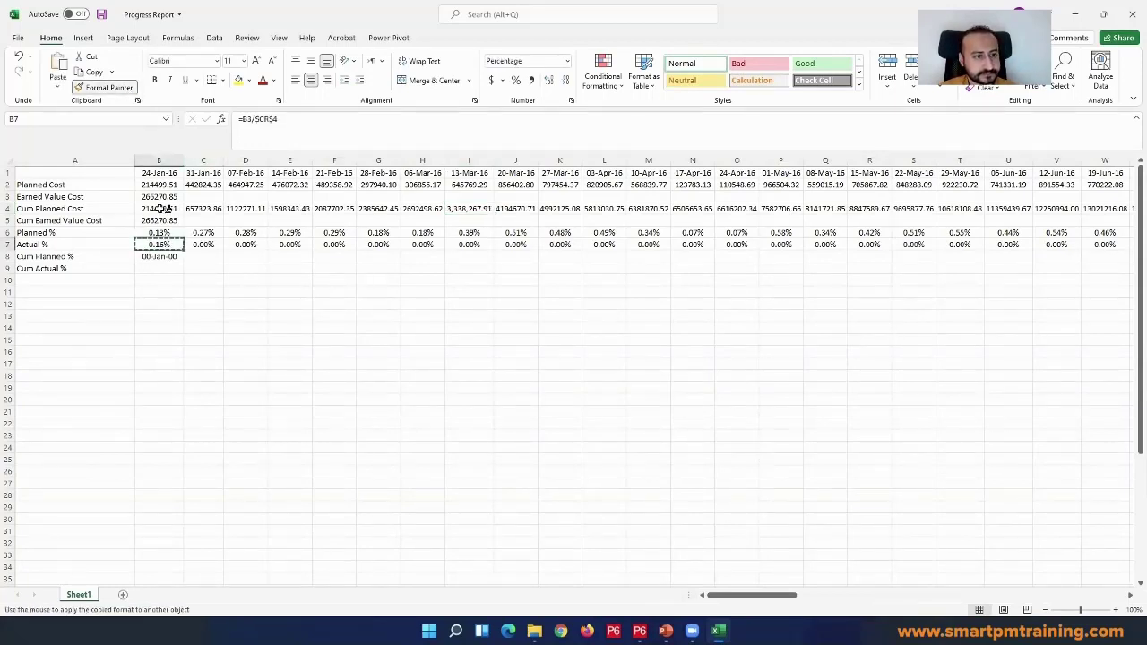
left_click(168, 257)
left_click_drag(183, 262, 1065, 272)
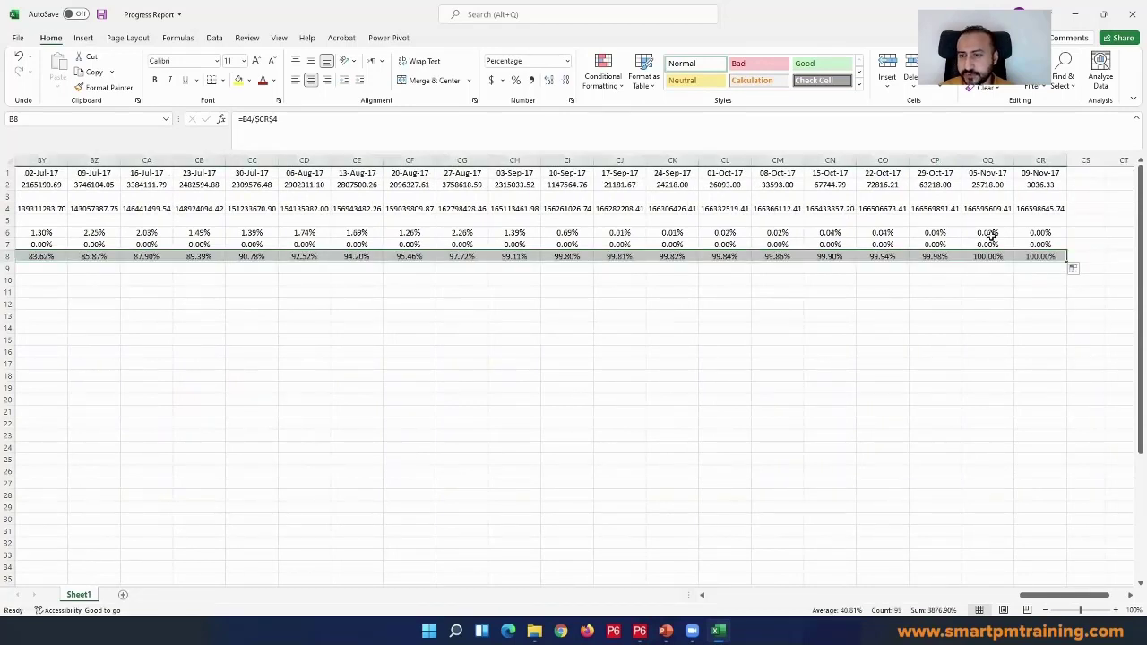
left_click(1052, 256)
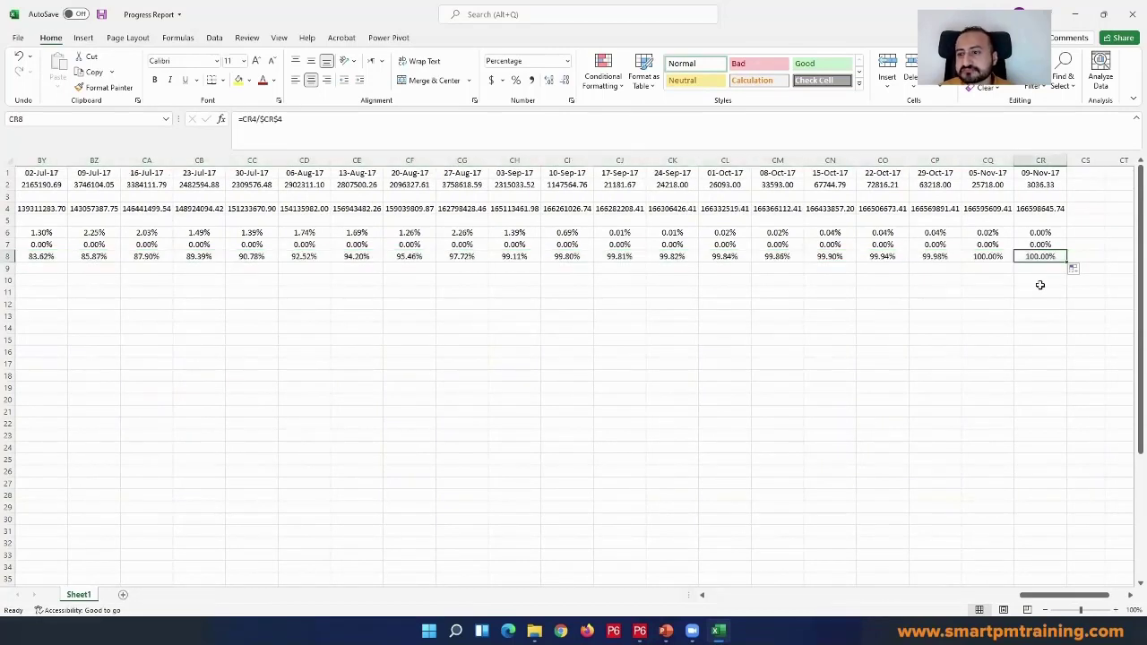
- Calculate the first Cum Actual % in B9 with the formula =B5/$CR$4
left_click_drag(1058, 595, 733, 595)
left_click(170, 267)
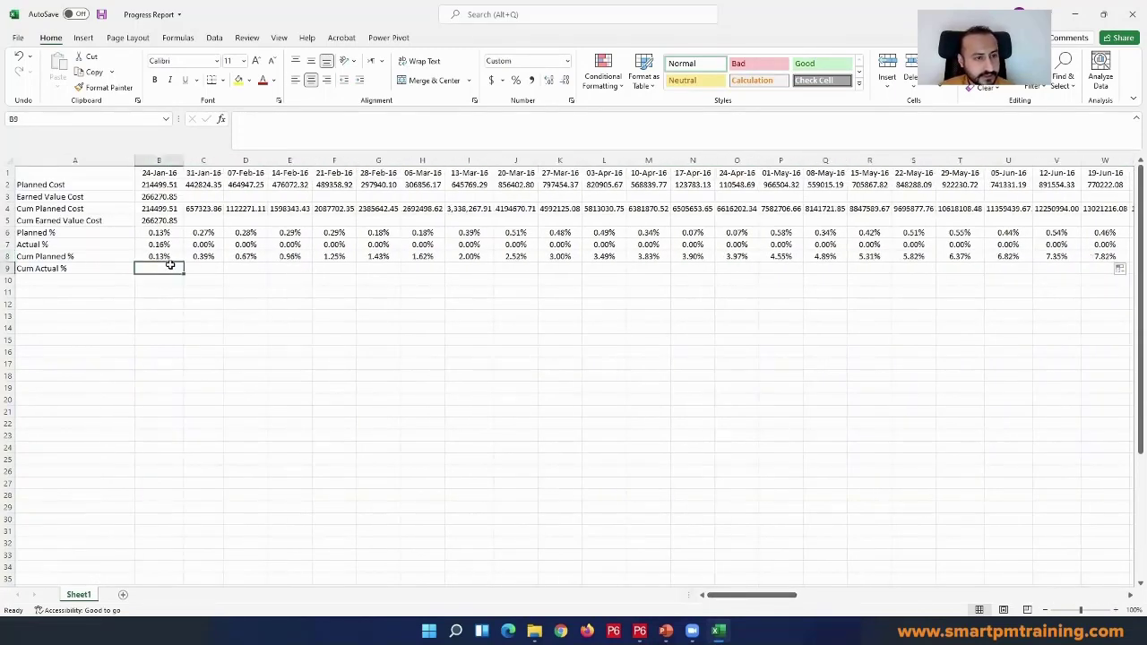
type("=")
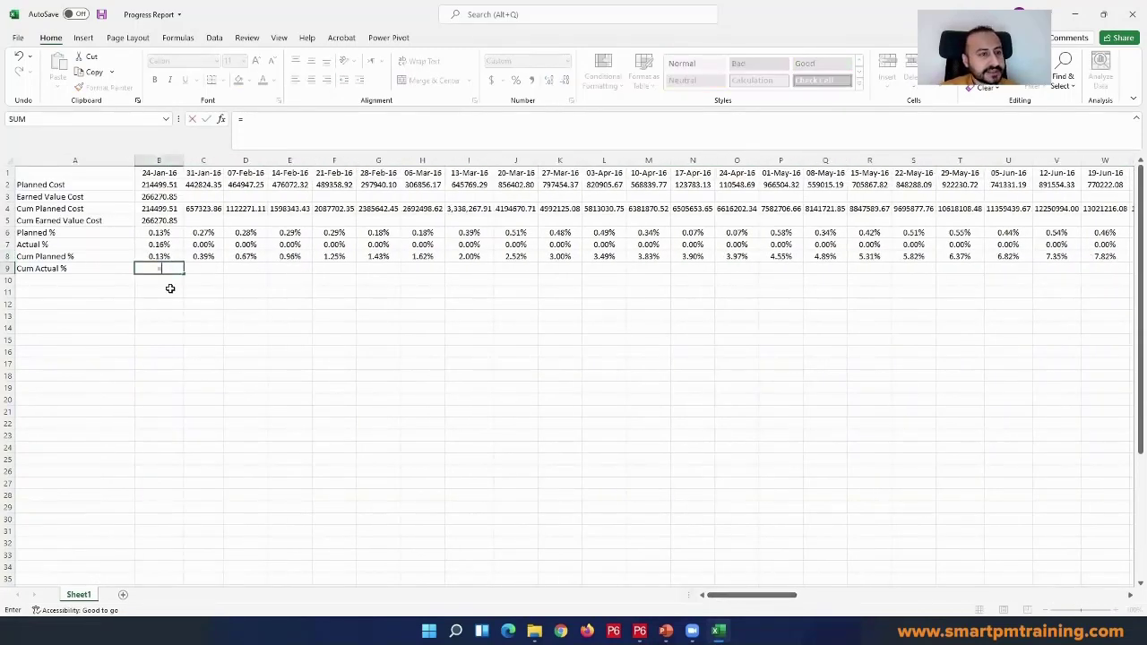
left_click(160, 220)
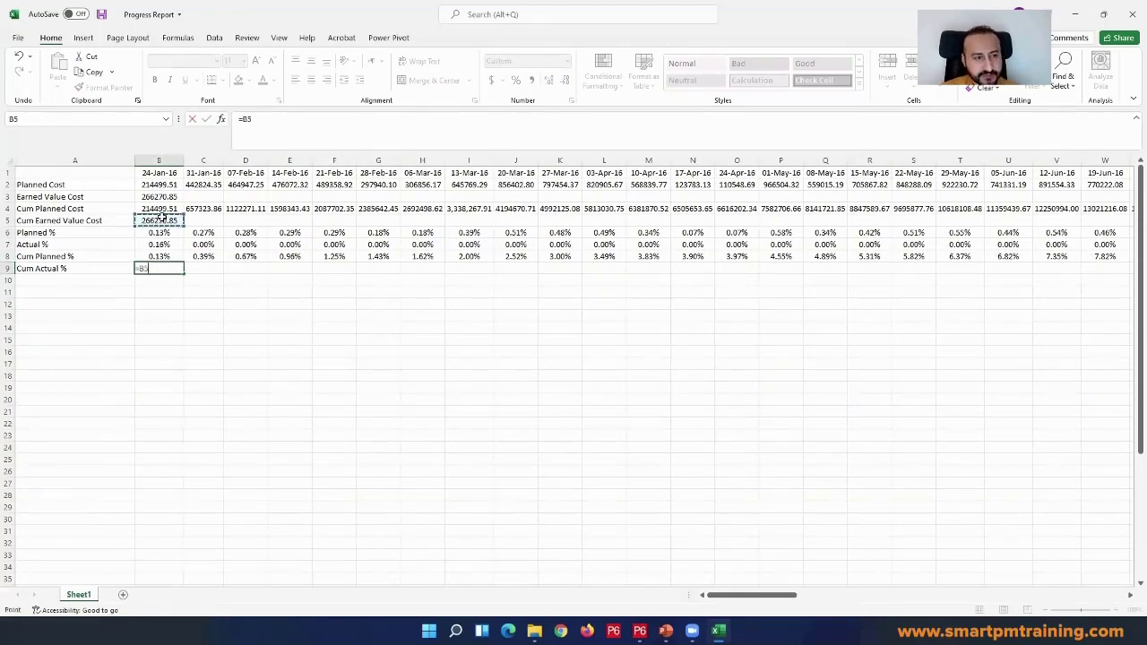
type("/")
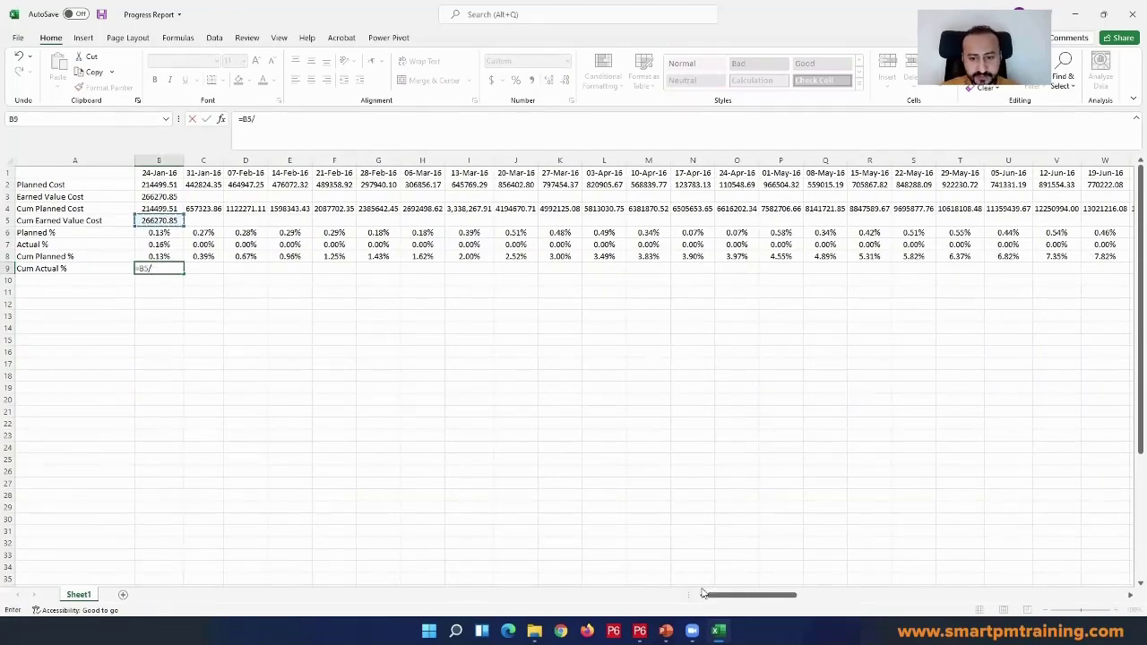
left_click_drag(727, 598, 1051, 596)
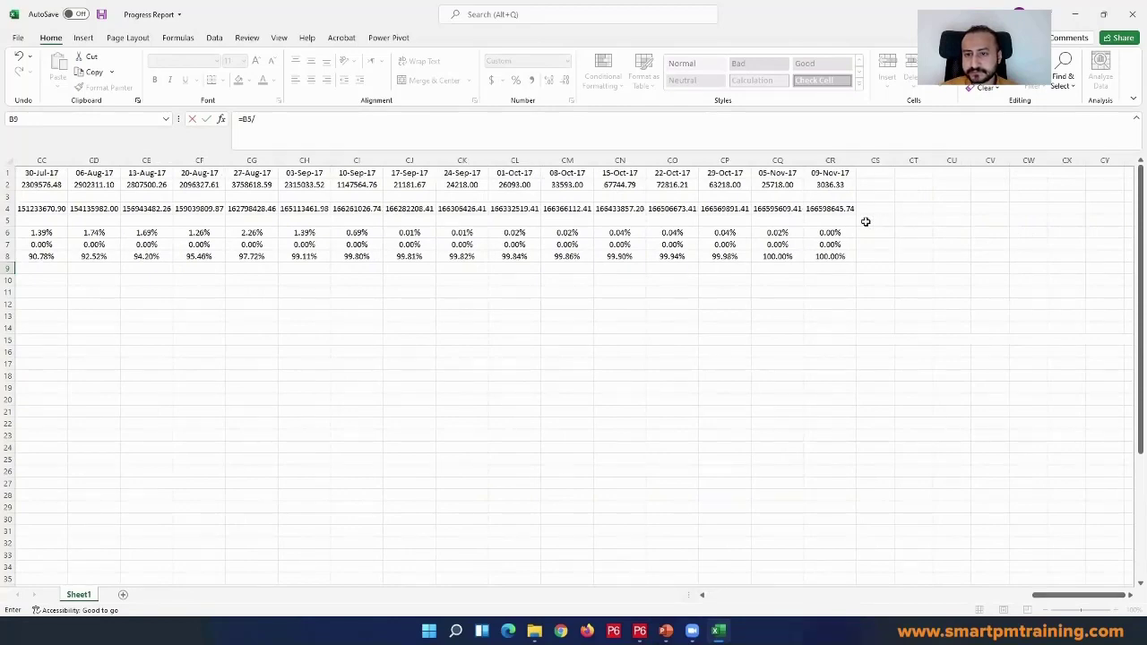
left_click(846, 199)
left_click(847, 210)
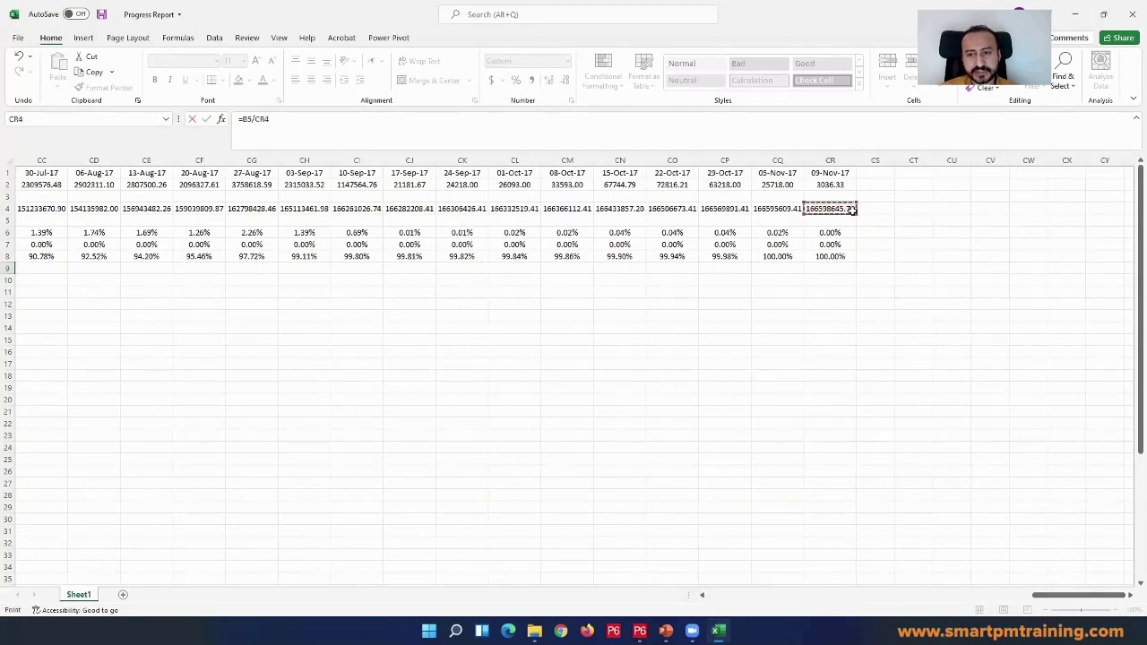
left_click(260, 119)
key("Return")
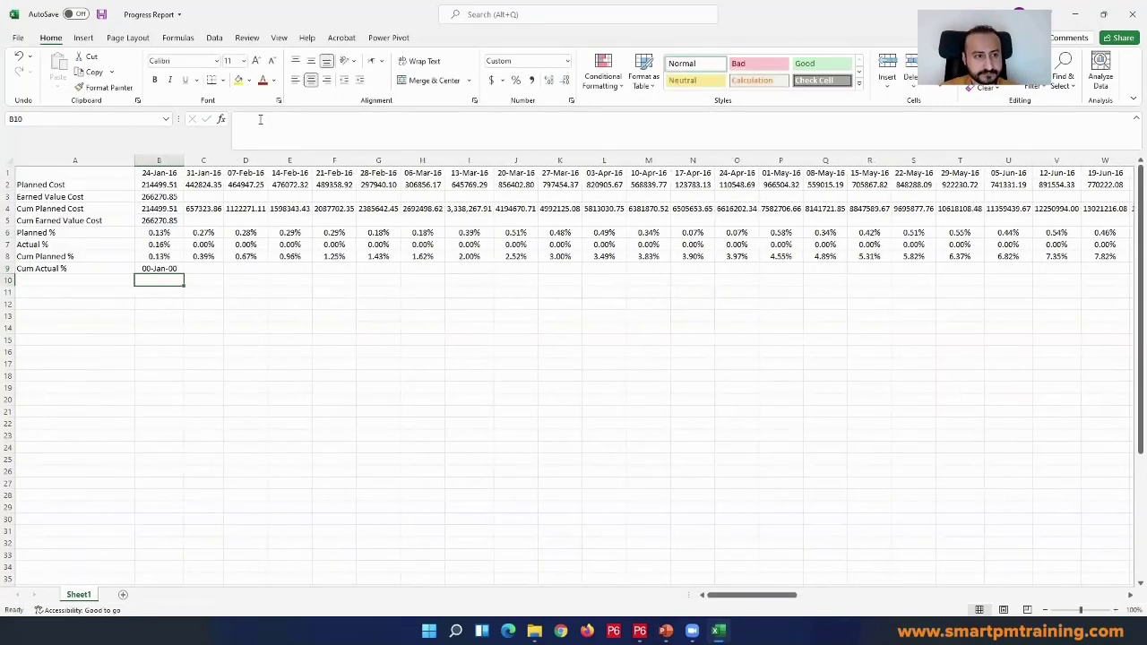
- Copy the percentage format from B8 to B9 and fill the Cum Actual % formula across to the 09-Nov-17 column
left_click(158, 268)
left_click(159, 256)
left_click(103, 87)
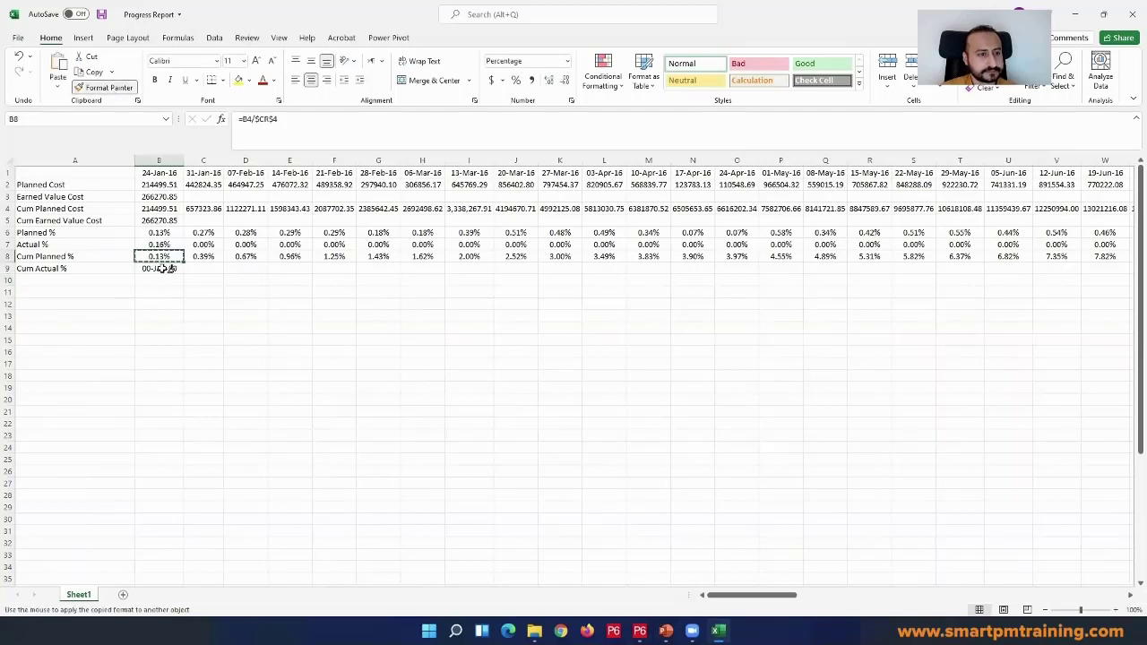
left_click(159, 269)
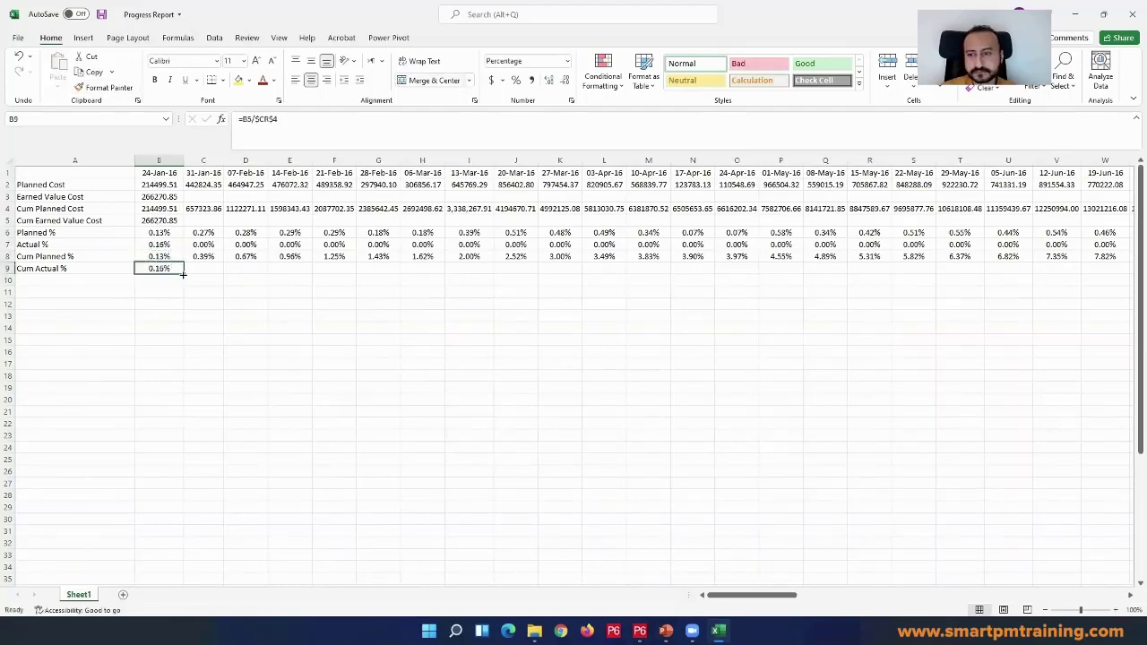
left_click_drag(183, 274, 1065, 271)
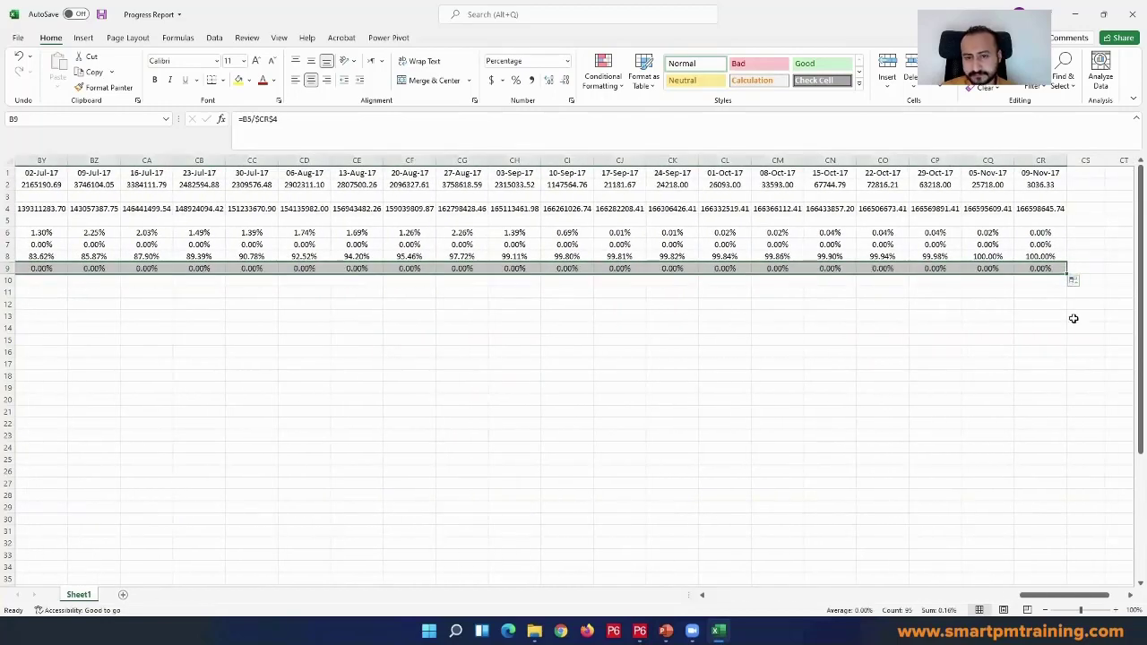
left_click_drag(1071, 595, 657, 608)
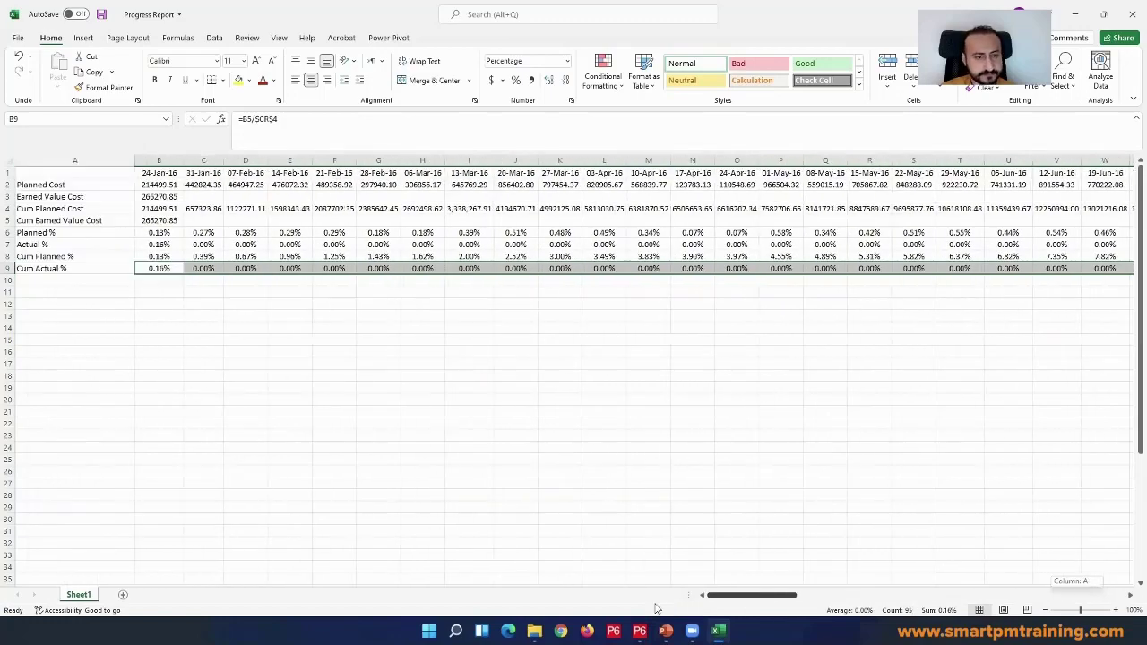
- Clear the Cum Actual % and Actual % rows from the 31-Jan-16 column through 09-Nov-17
left_click(206, 268)
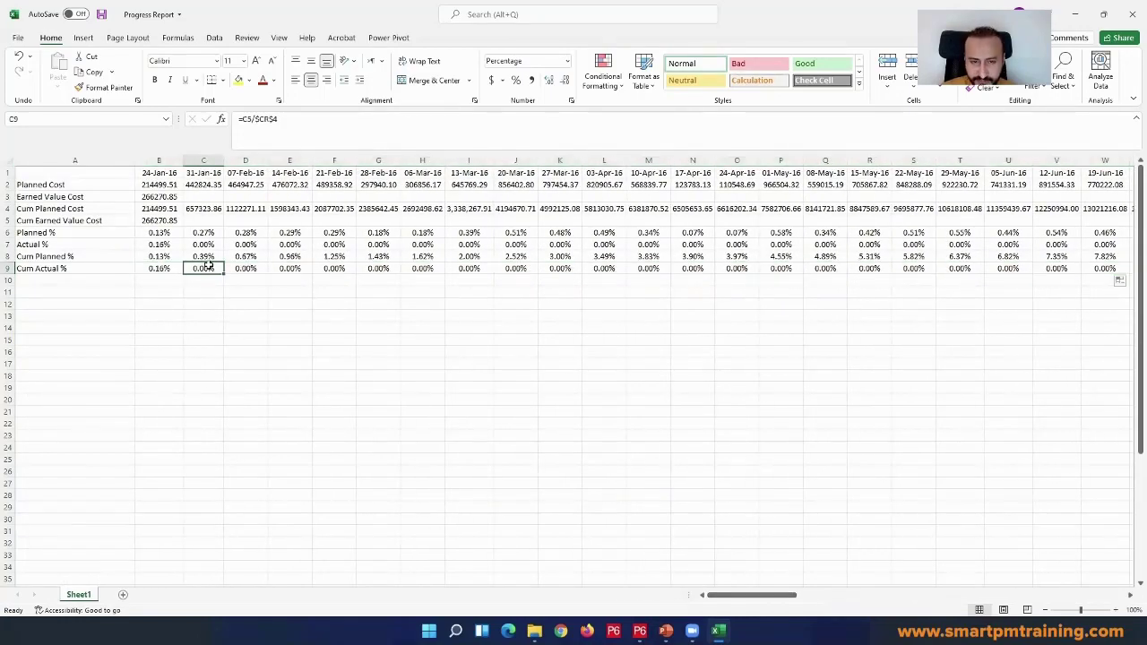
key("ctrl+shift+Right")
key("Delete")
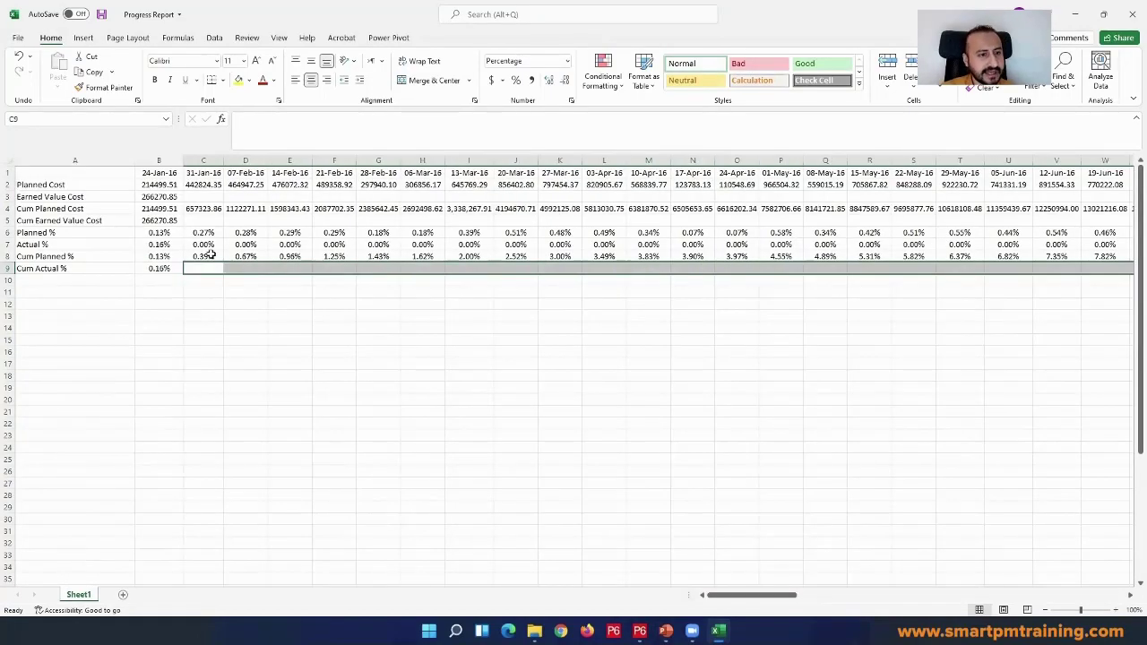
left_click(206, 244)
key("ctrl+shift+Right")
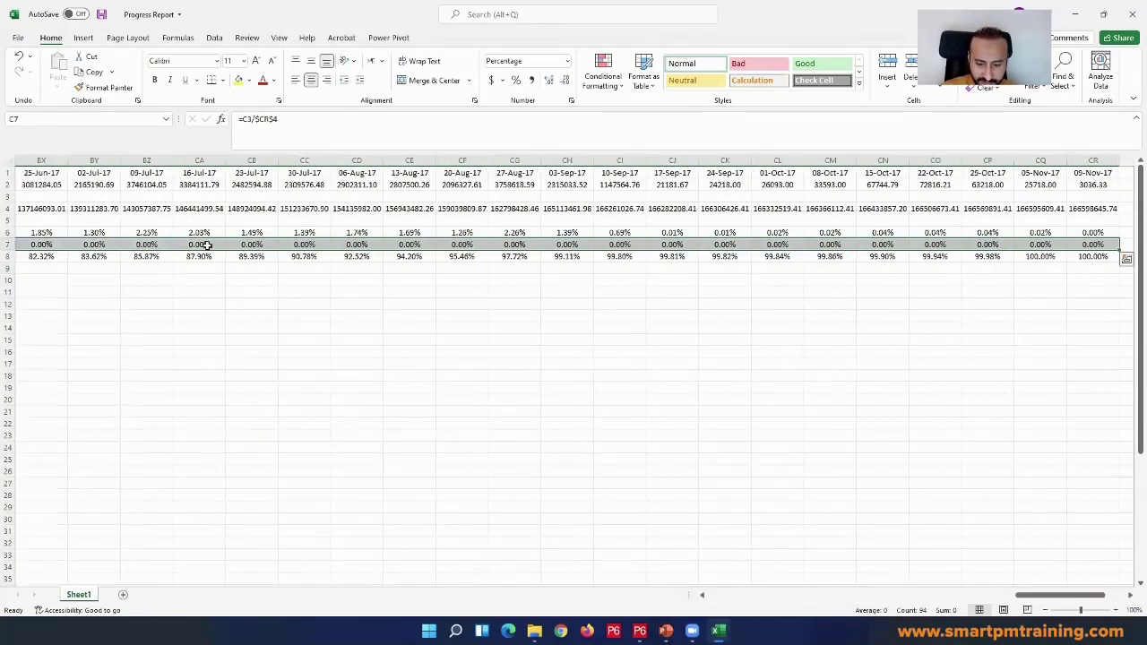
key("Delete")
left_click(206, 244)
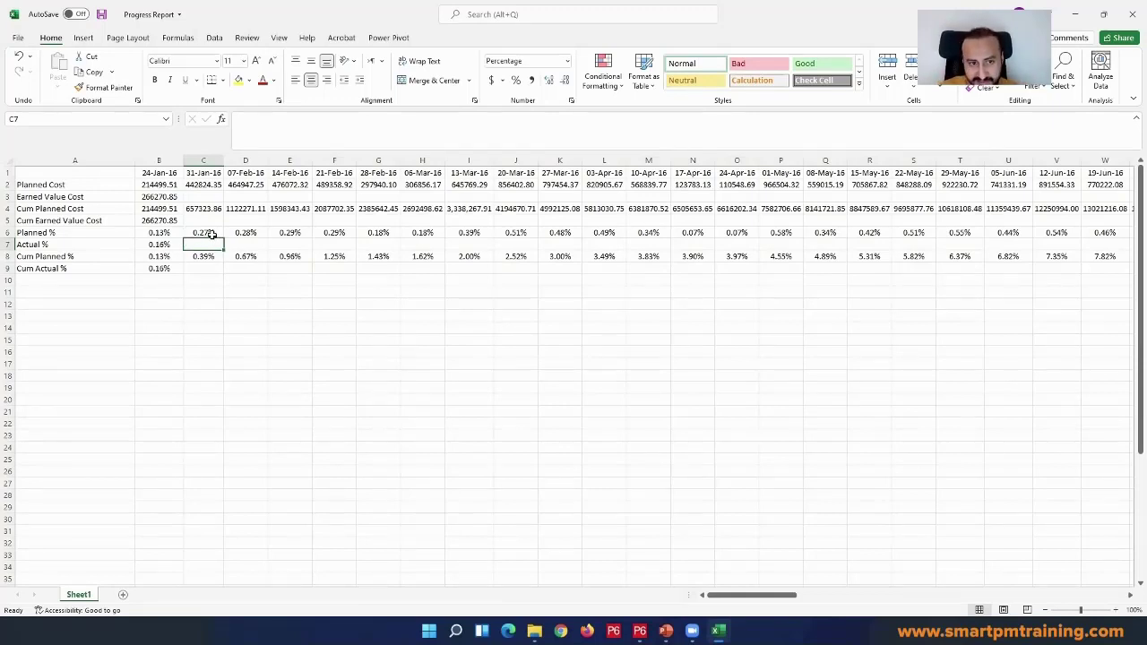
- Label a new row in A10, below Cum Actual %, as Variance %
left_click_drag(169, 257, 171, 272)
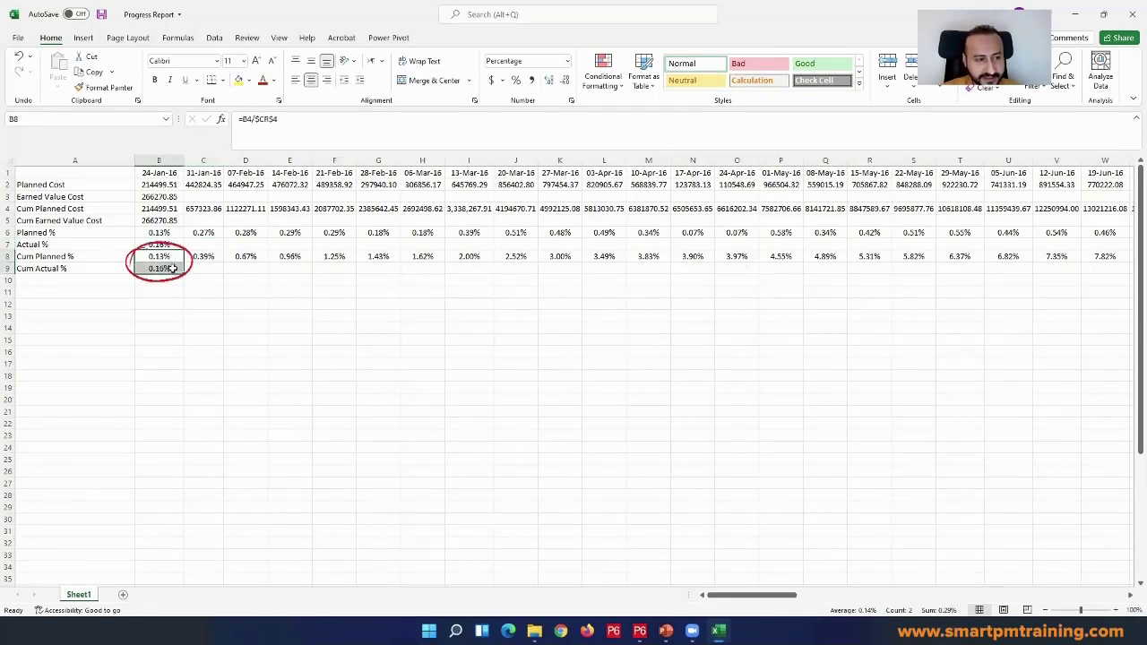
left_click(95, 281)
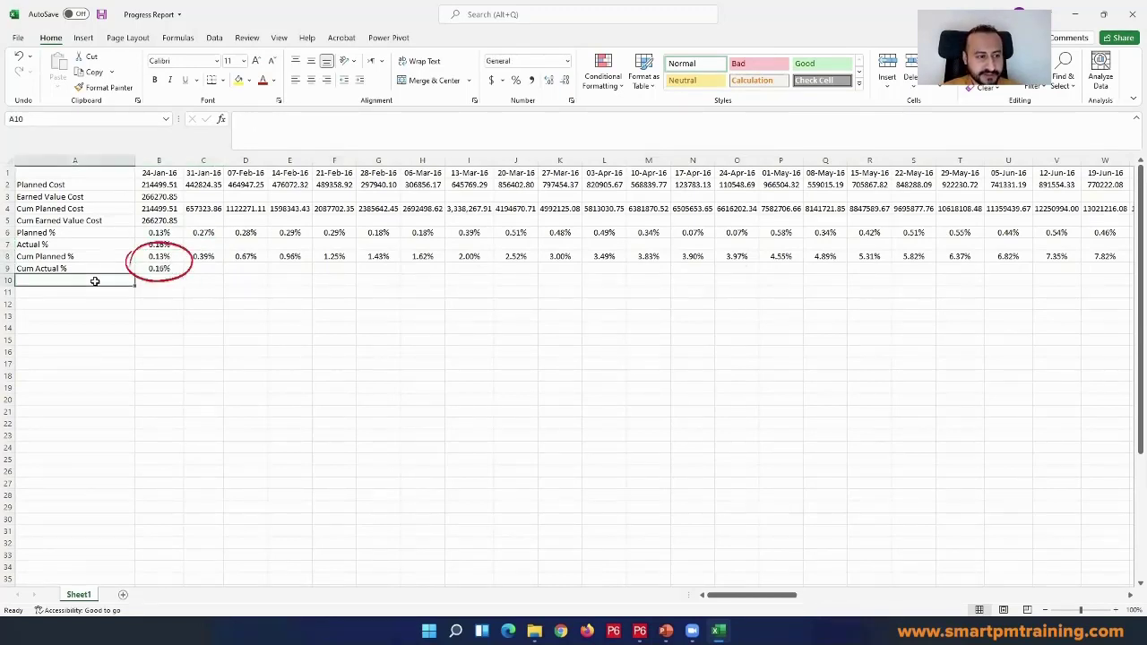
type("Vari")
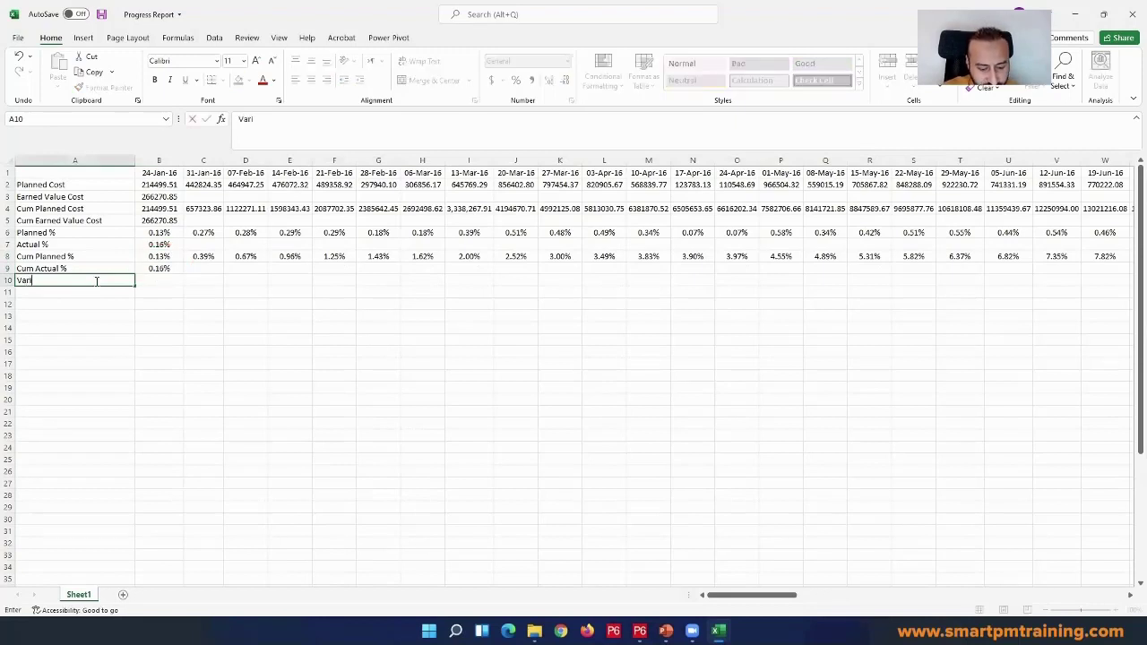
type("ance %")
- Calculate the 24-Jan-16 variance in B10 as Cum Actual % minus Cum Planned % with =B9-B8
left_click(162, 279)
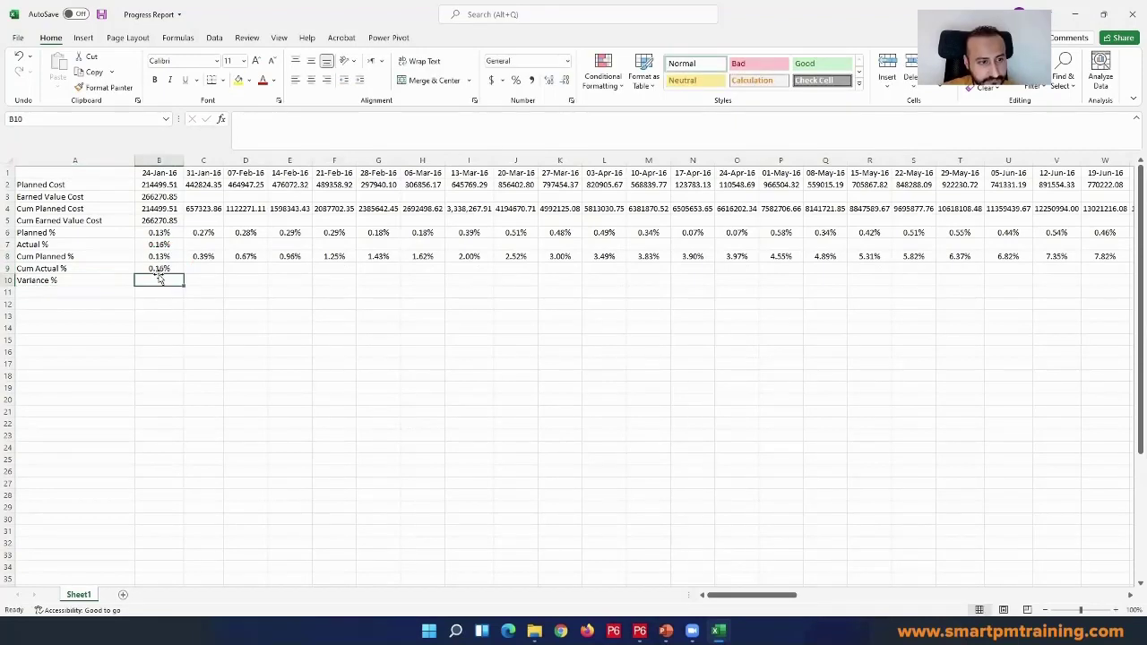
type("=")
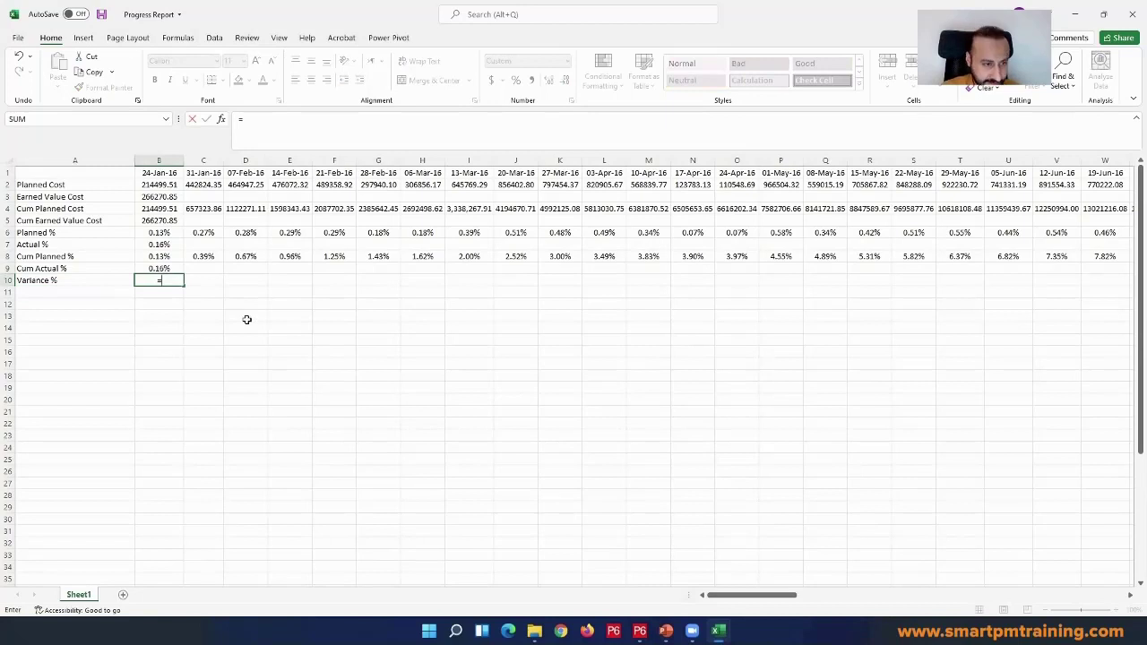
left_click(154, 268)
type("-")
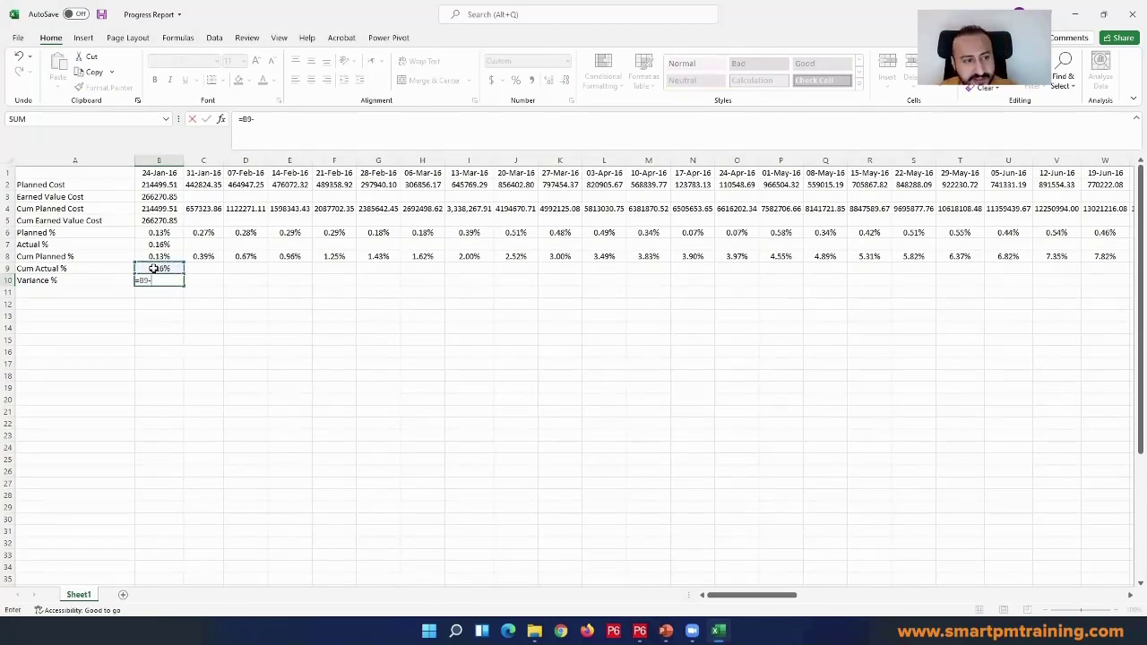
left_click(165, 256)
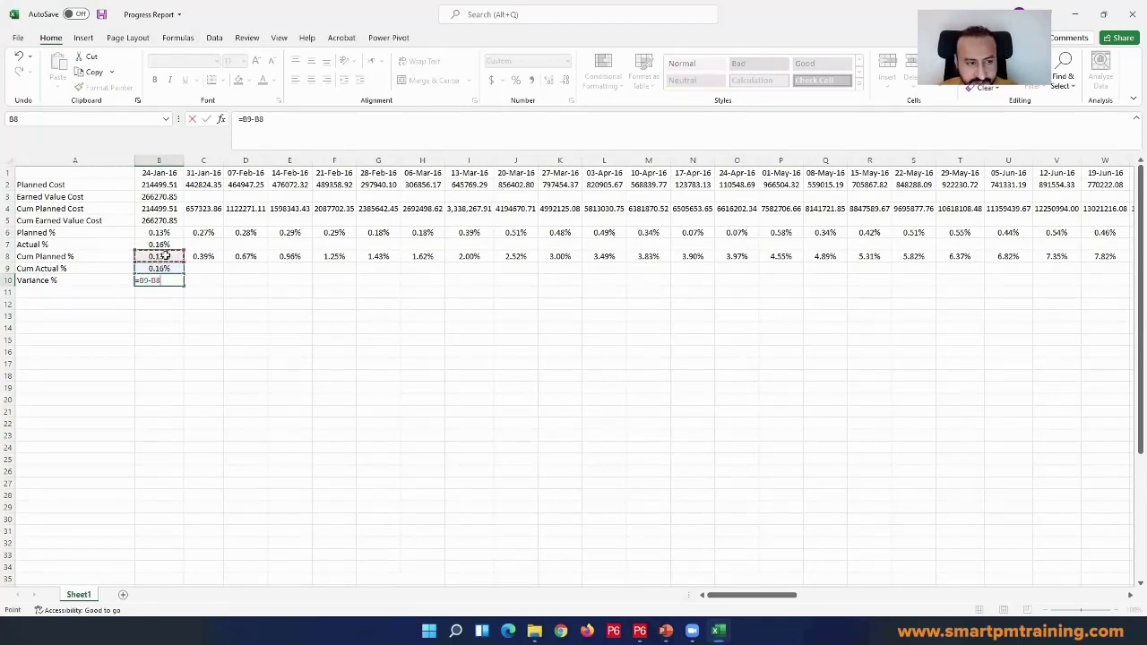
key("Return")
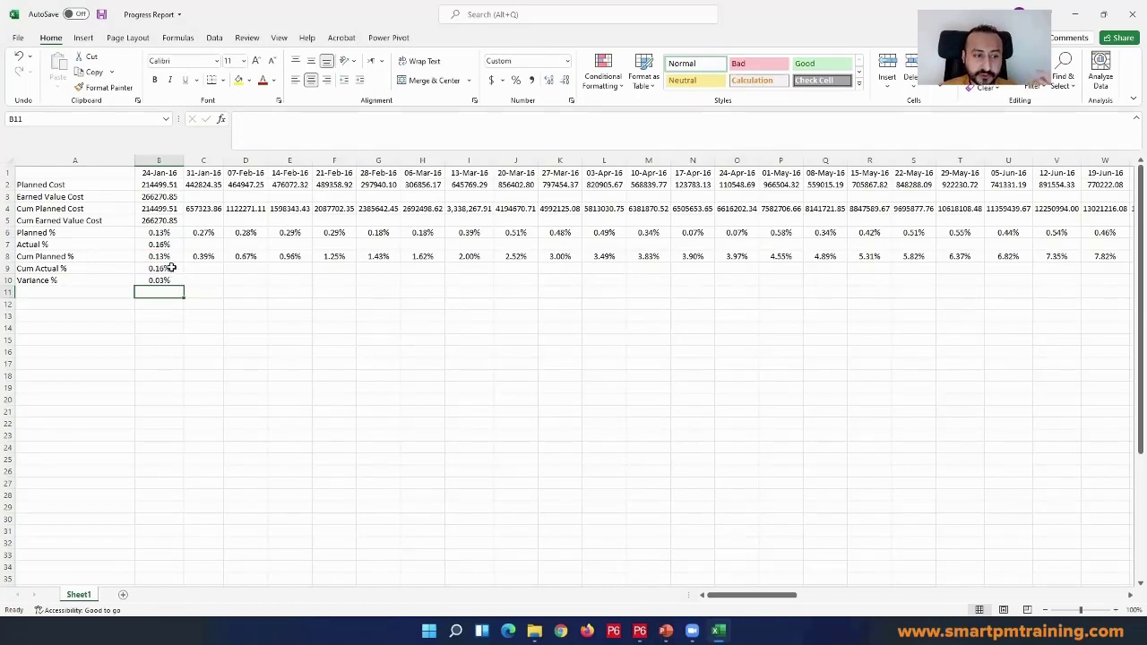
left_click(172, 267)
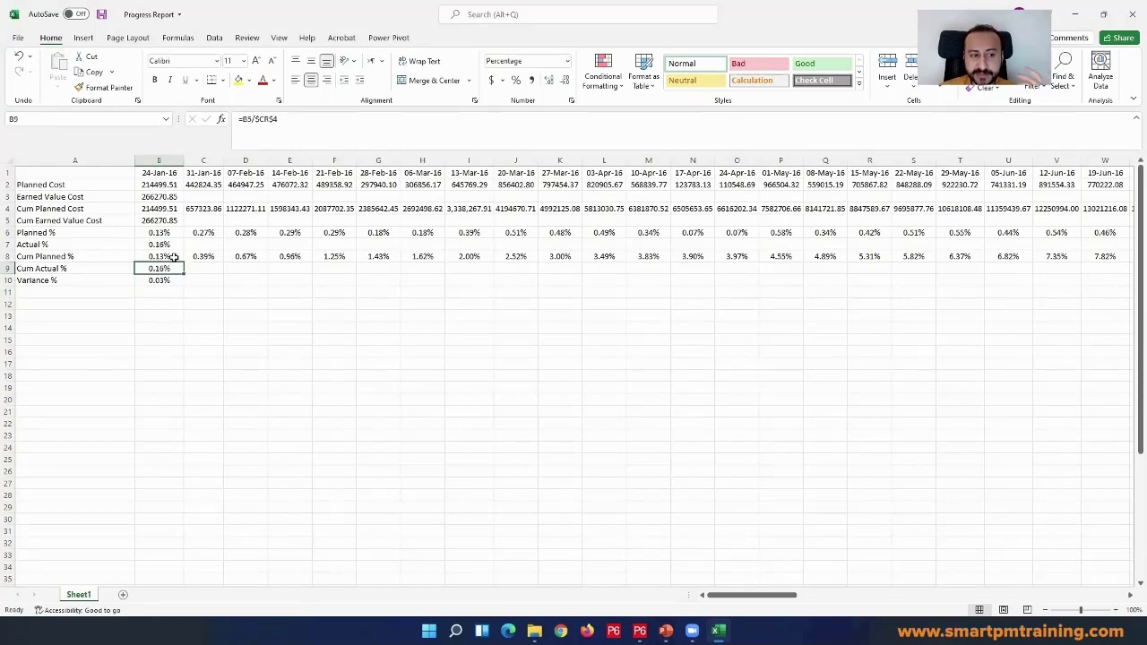
left_click(176, 281)
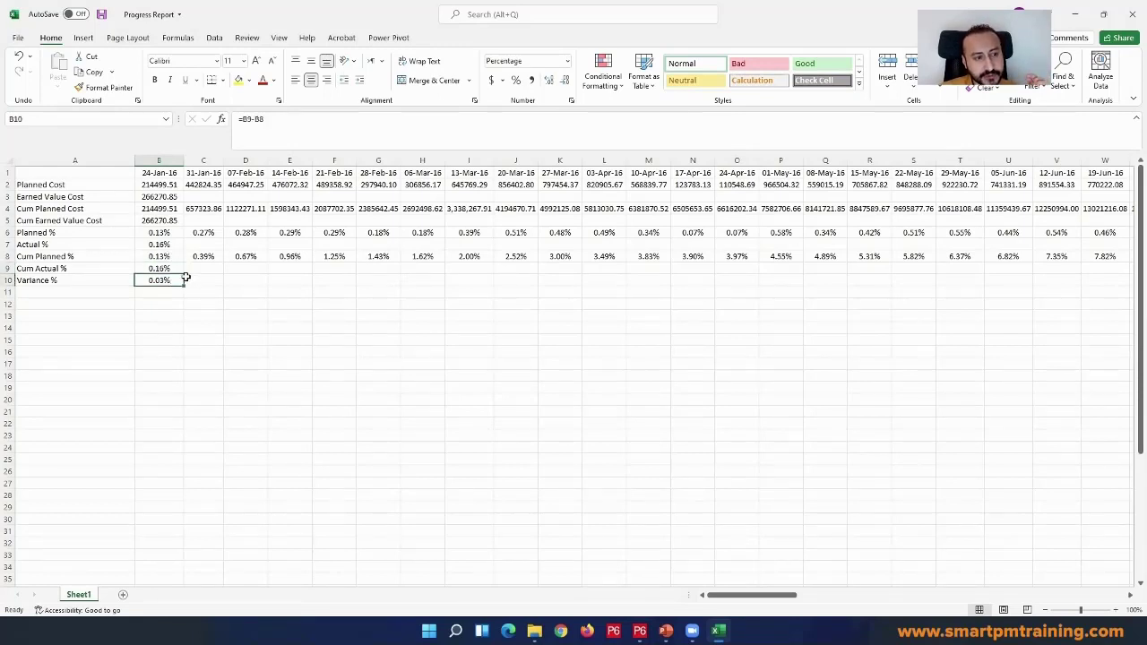
- Create a conditional formatting rule for B10 that formats only cells whose value is between 0 and 1
mouse_move(185, 281)
left_mouse_down()
mouse_move(153, 293)
mouse_move(165, 262)
mouse_move(171, 273)
left_mouse_up()
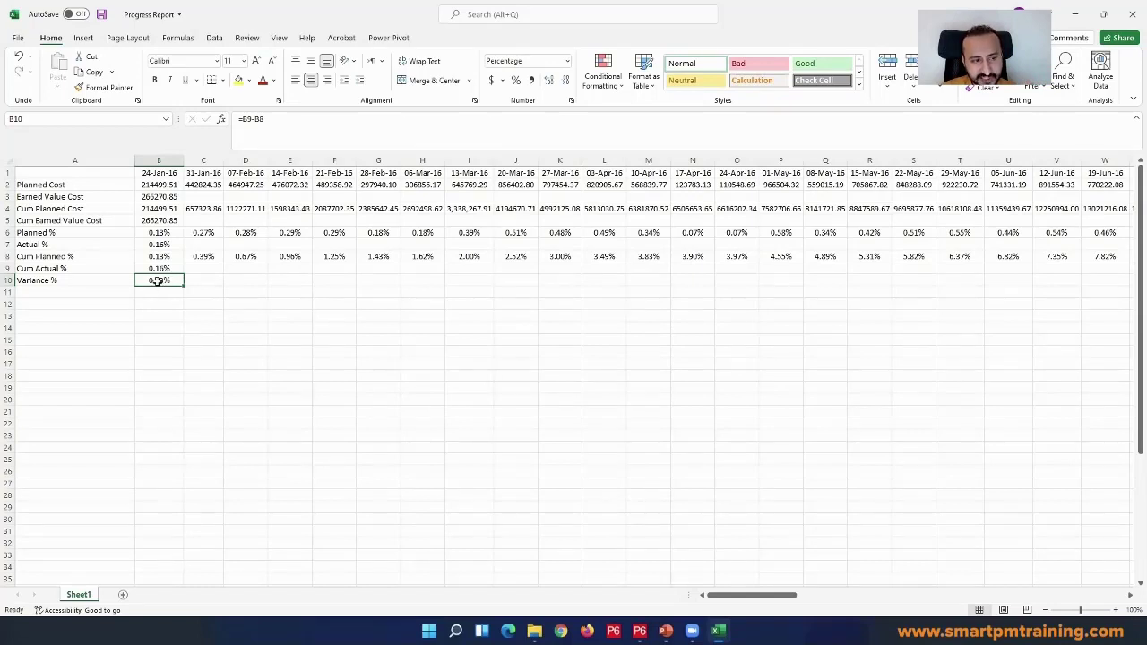
left_click(621, 86)
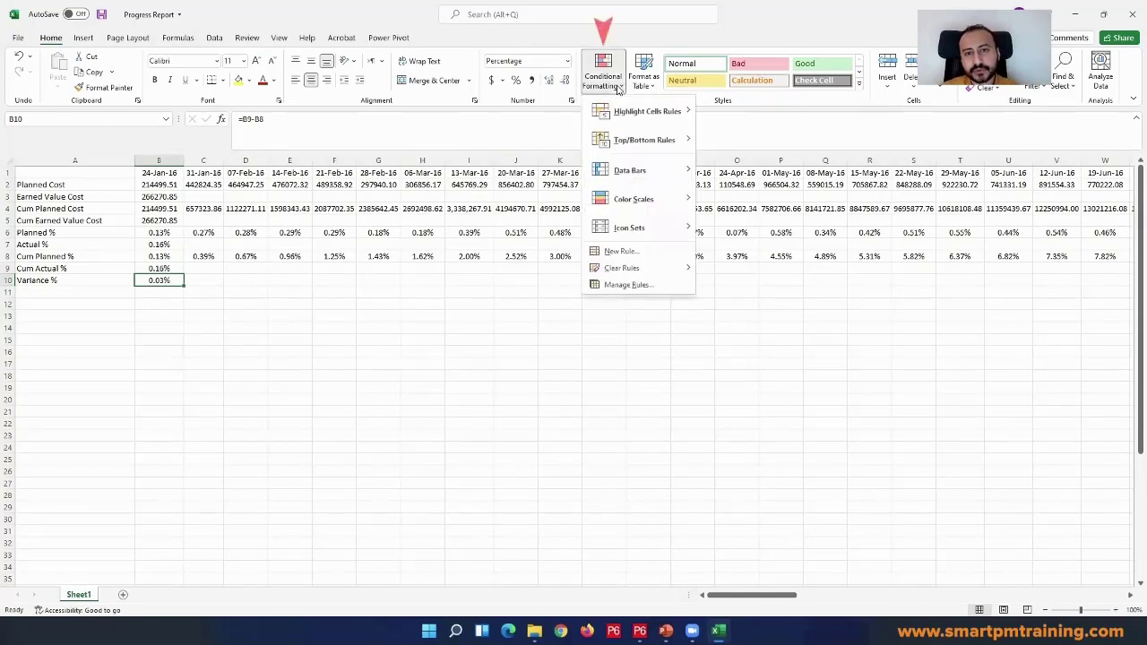
left_click(654, 288)
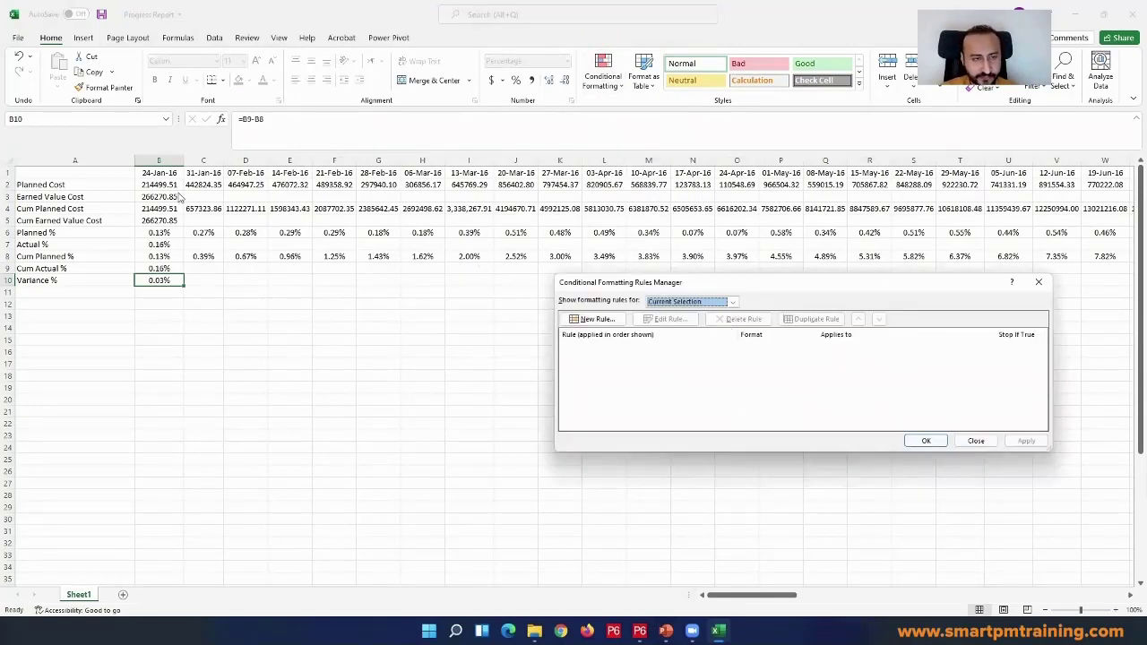
left_click(607, 321)
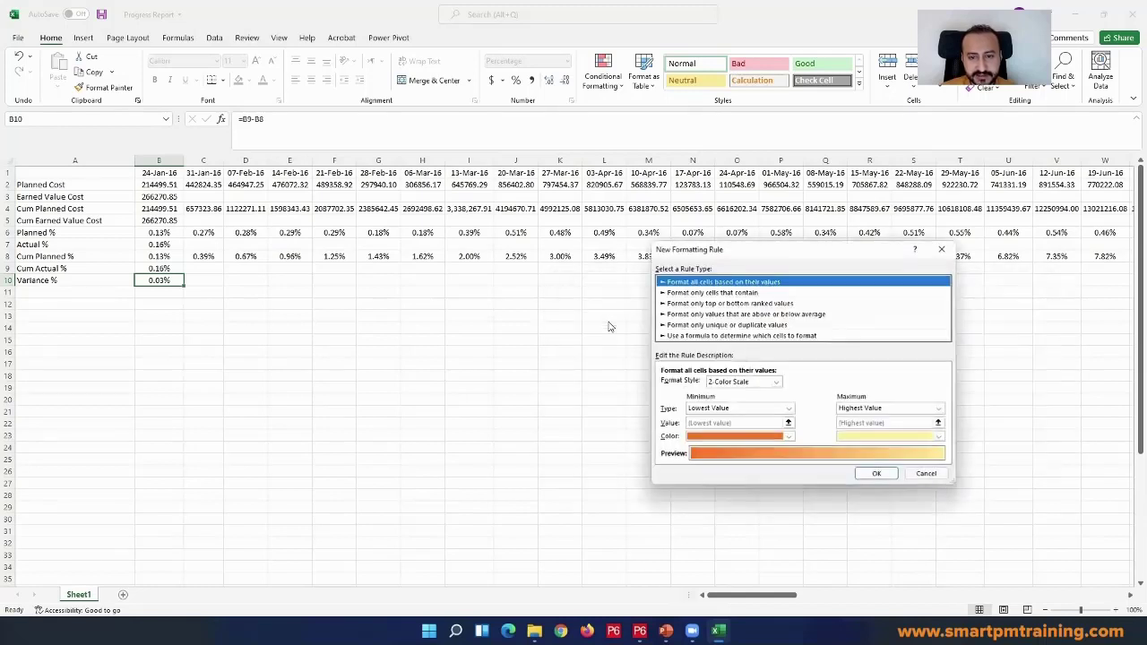
left_click(719, 294)
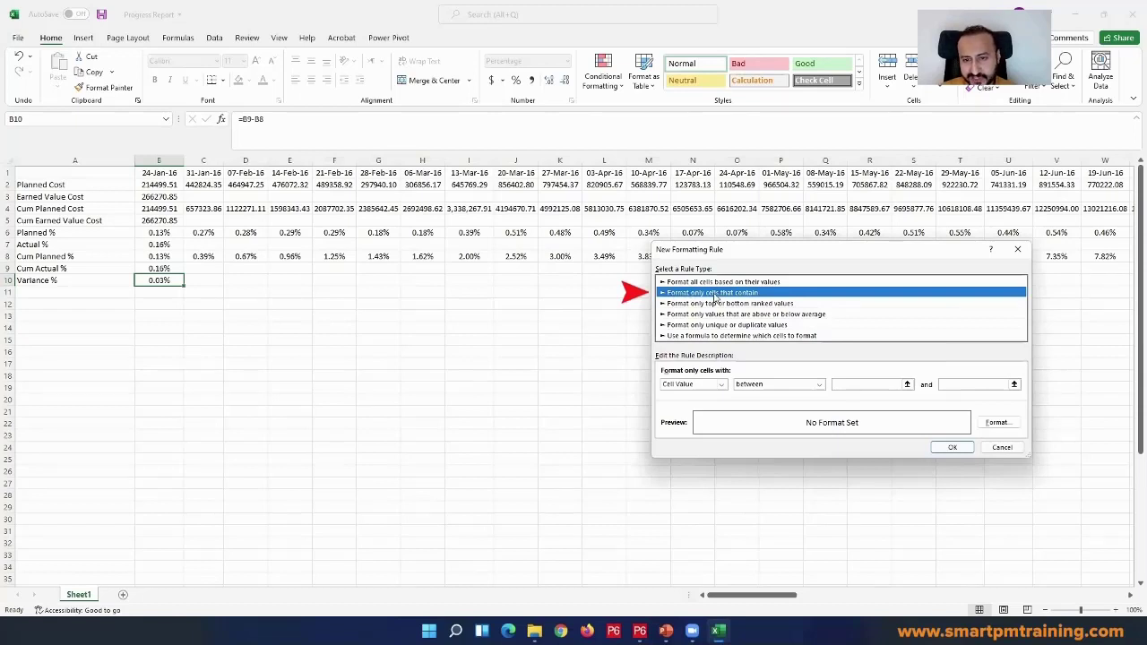
left_click(784, 384)
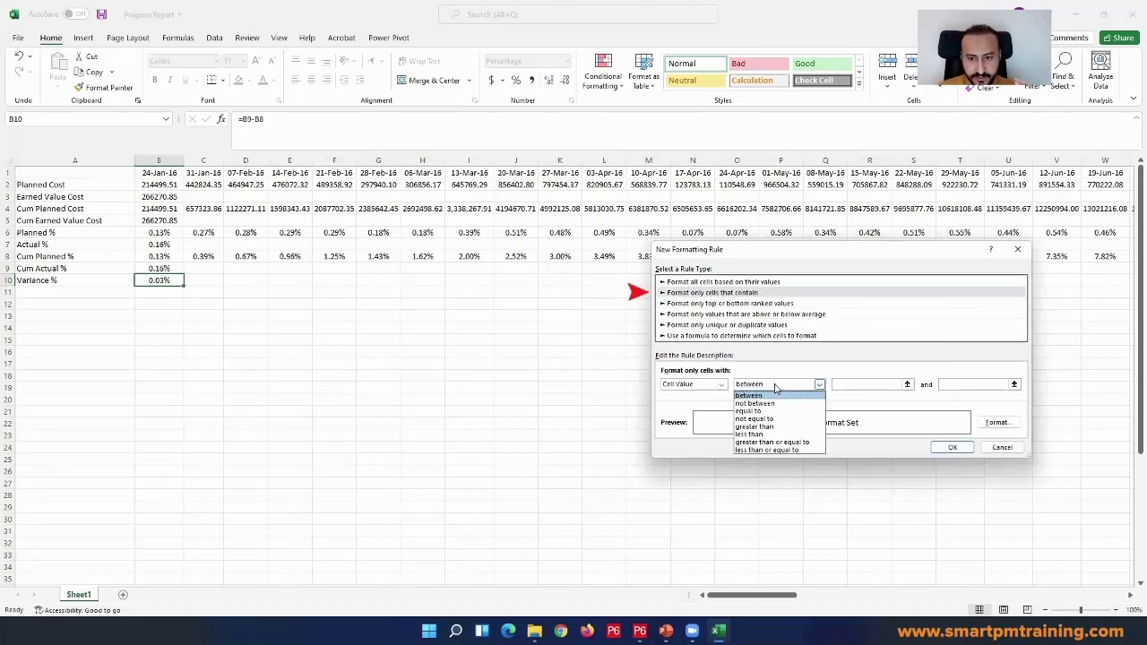
left_click(849, 386)
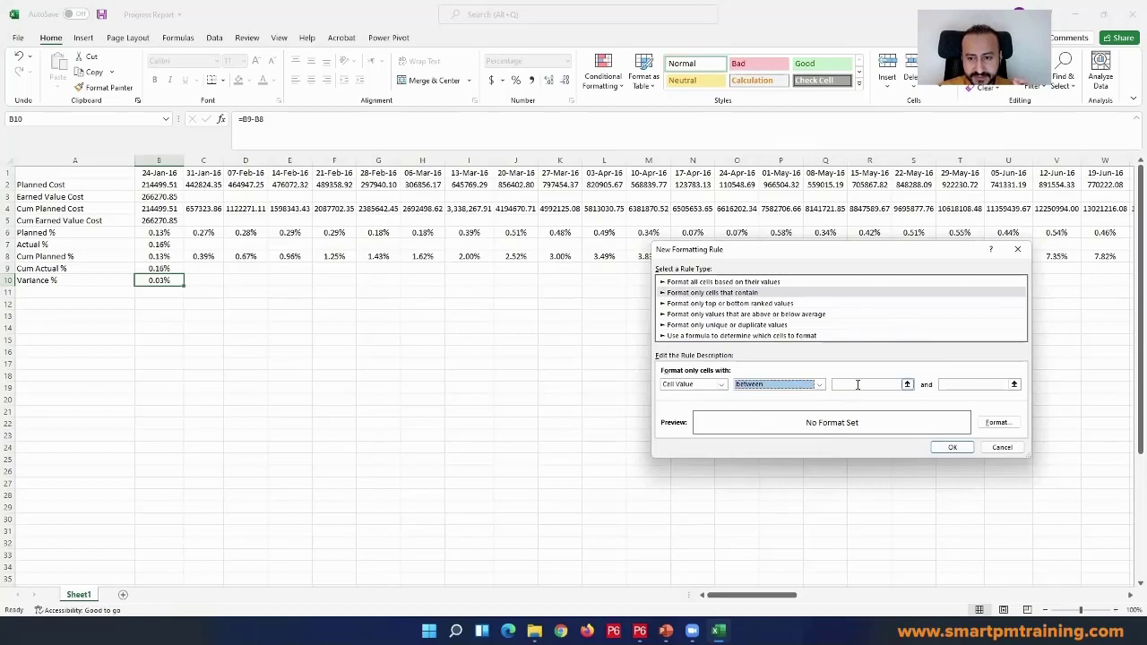
left_click(858, 384)
type("0")
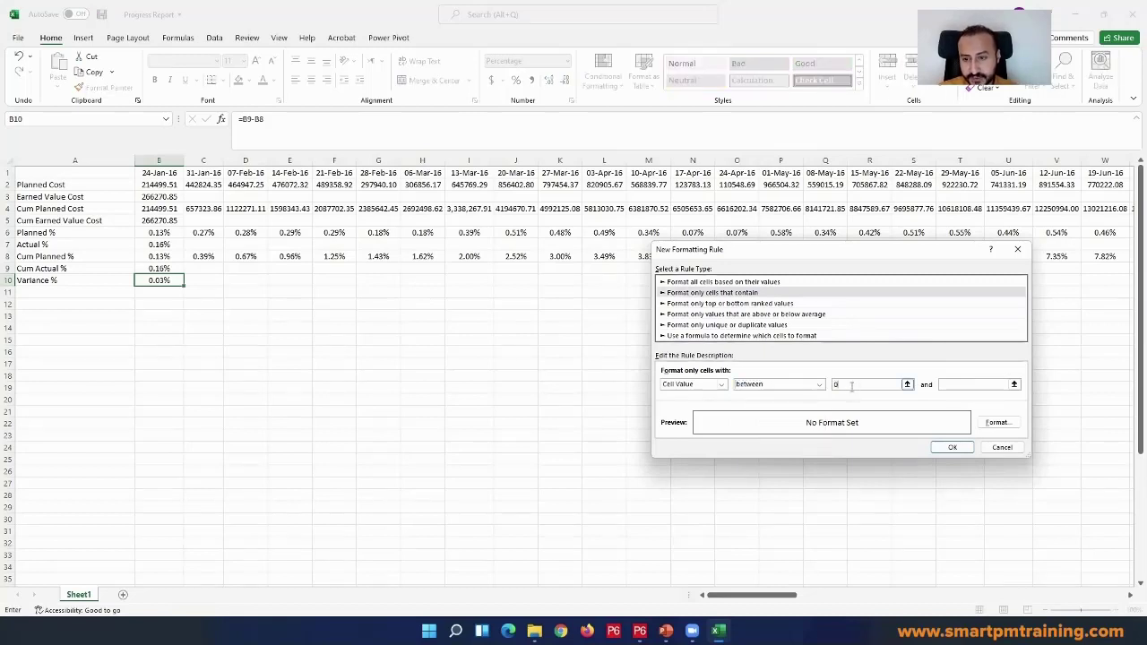
left_click(959, 385)
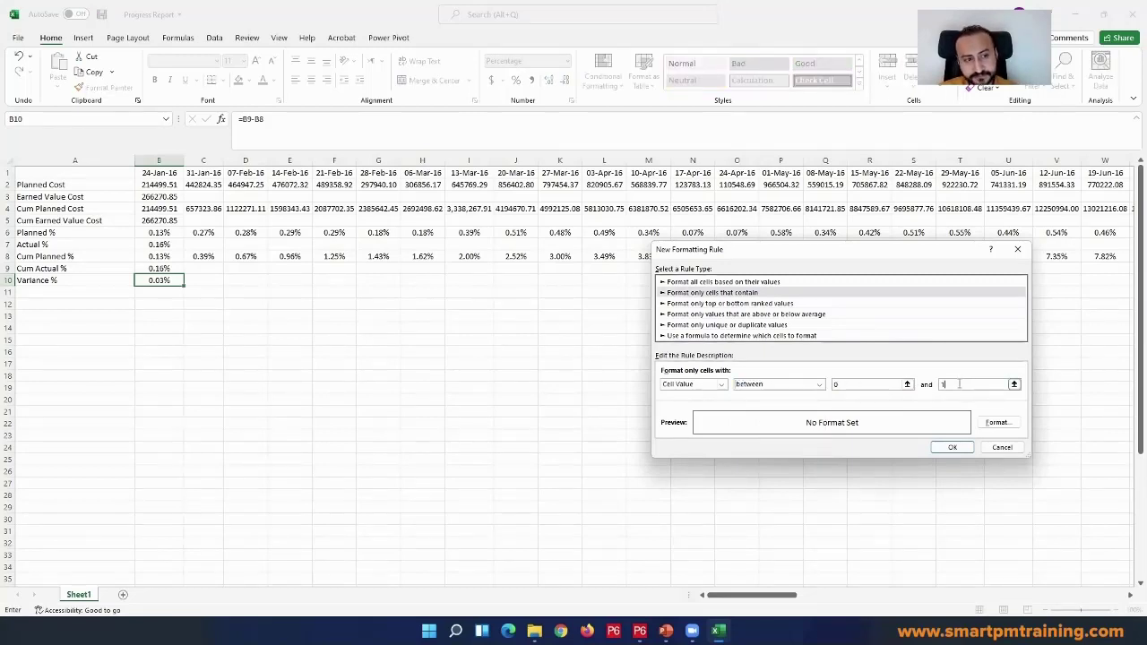
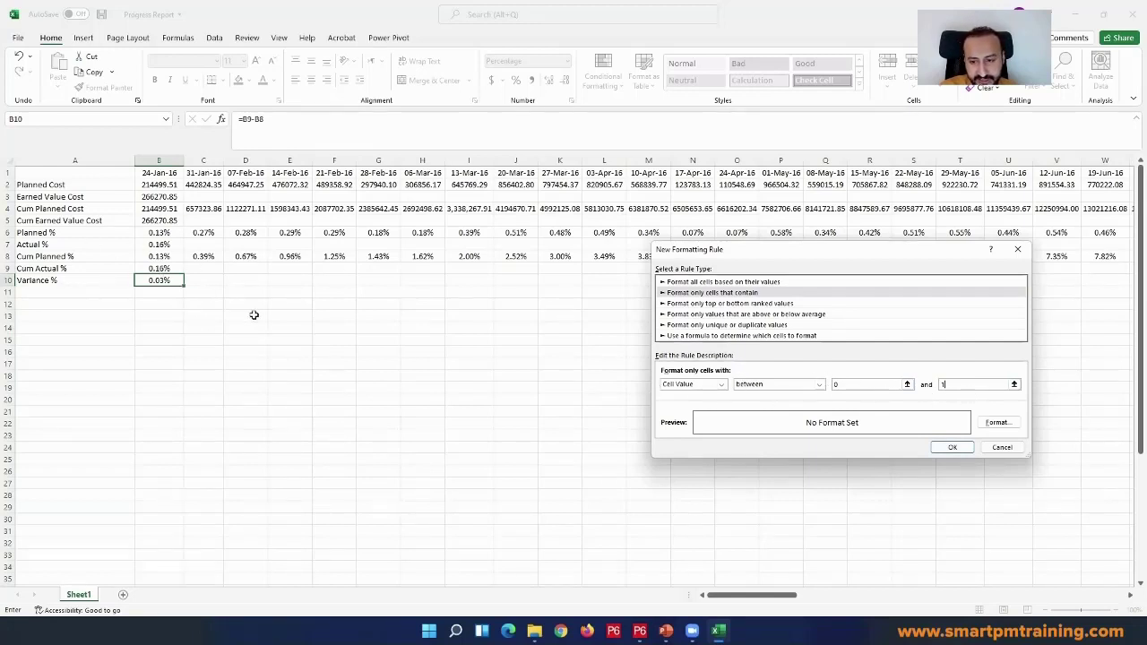
- Give the between 0 and 1 rule a light green fill and apply it to the variance cell B10
left_click(997, 422)
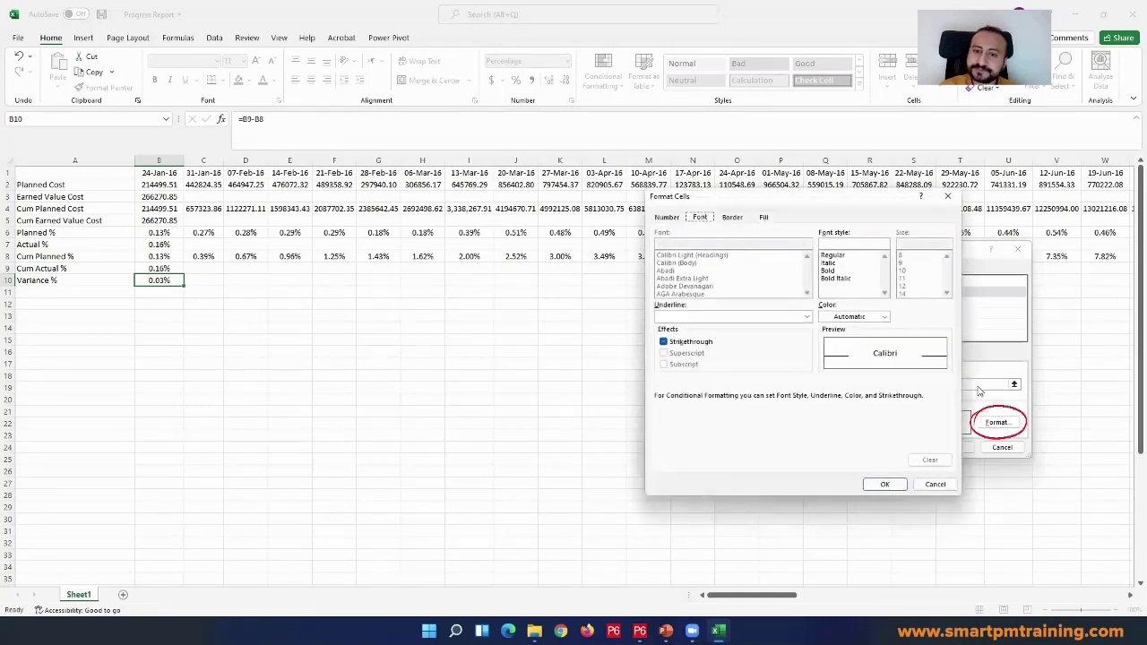
left_click(765, 218)
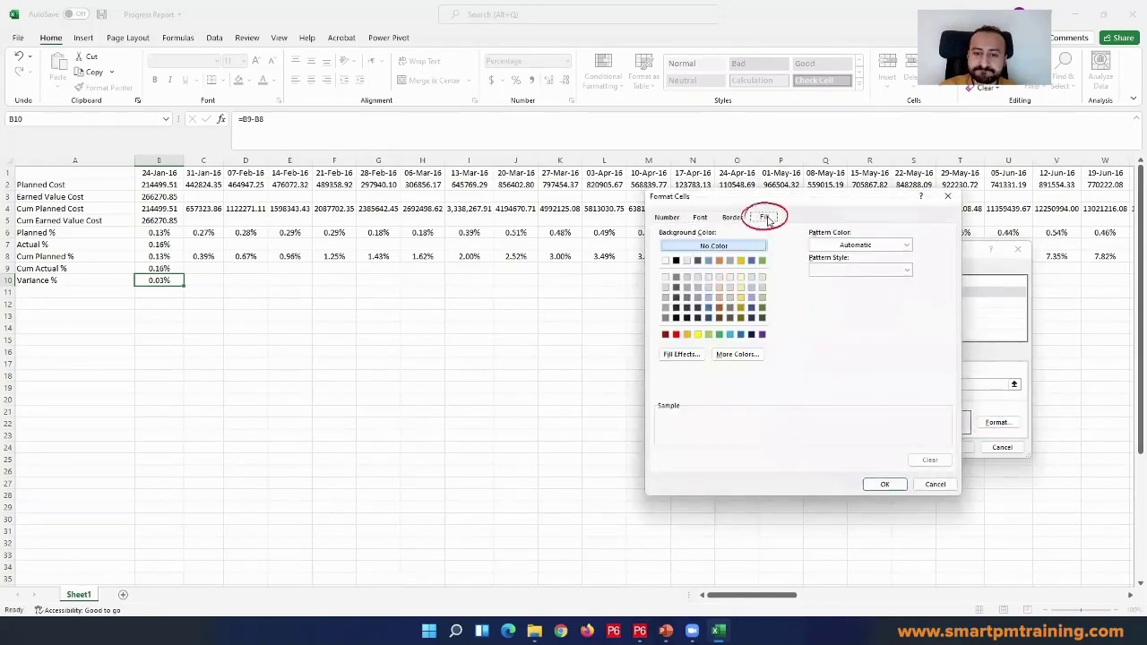
left_click(719, 335)
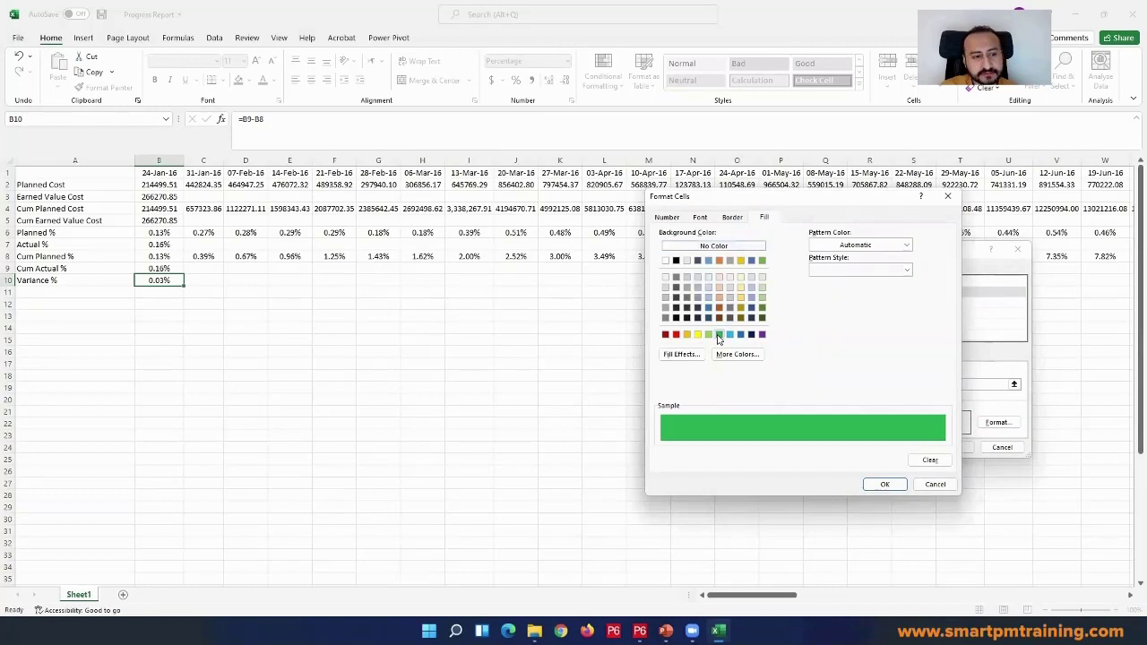
left_click(708, 334)
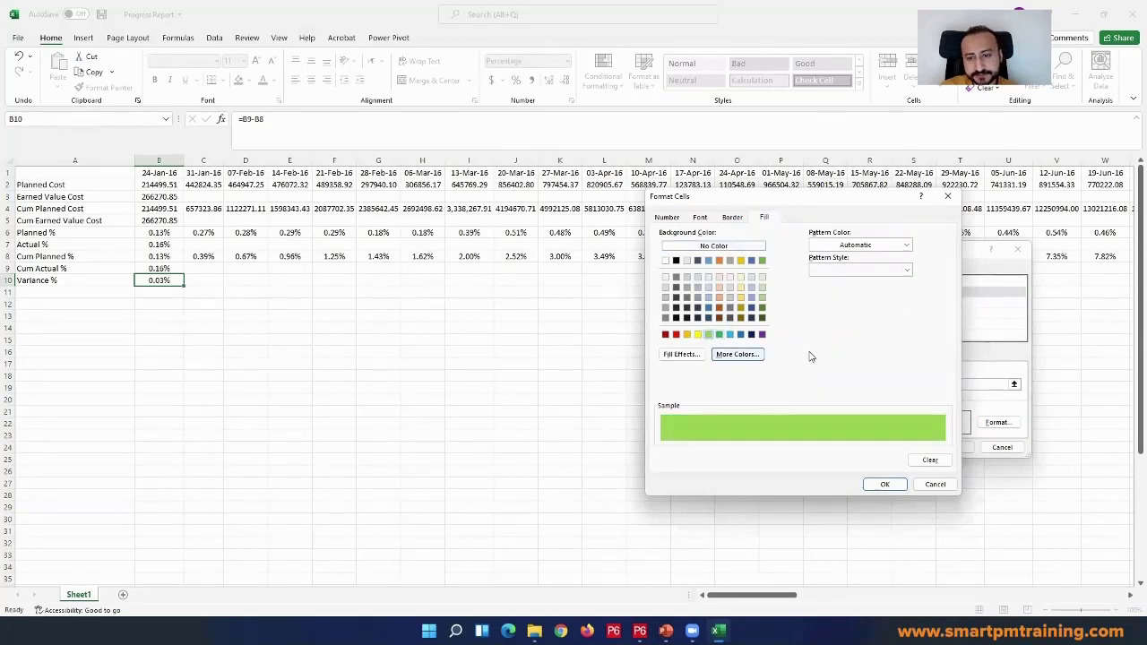
left_click(887, 484)
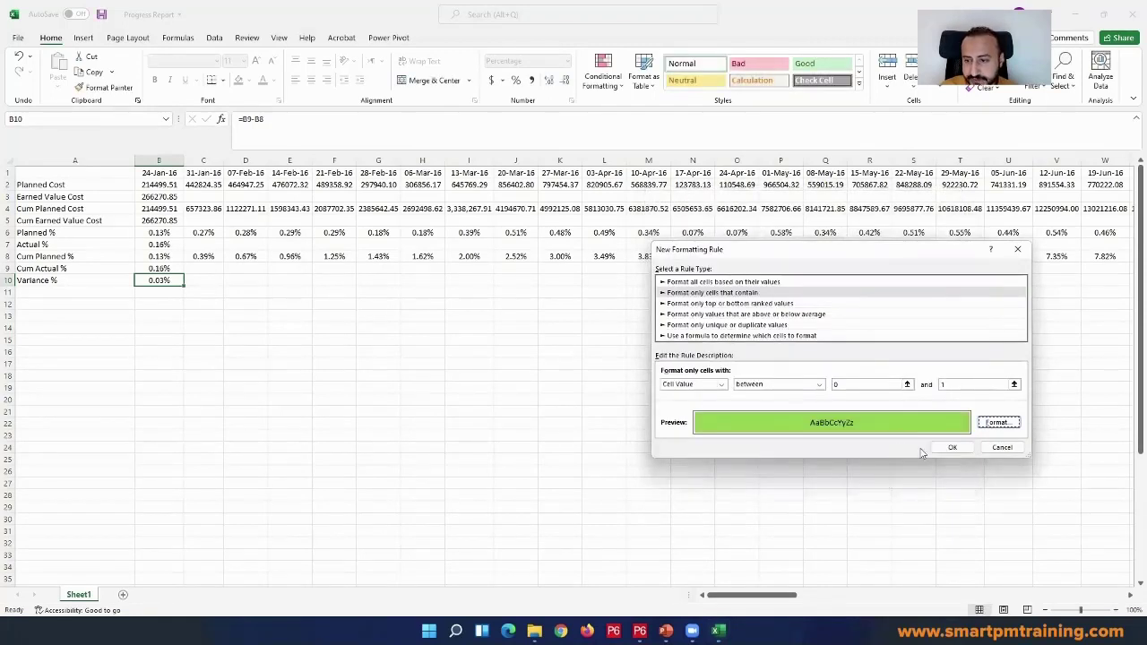
left_click(952, 448)
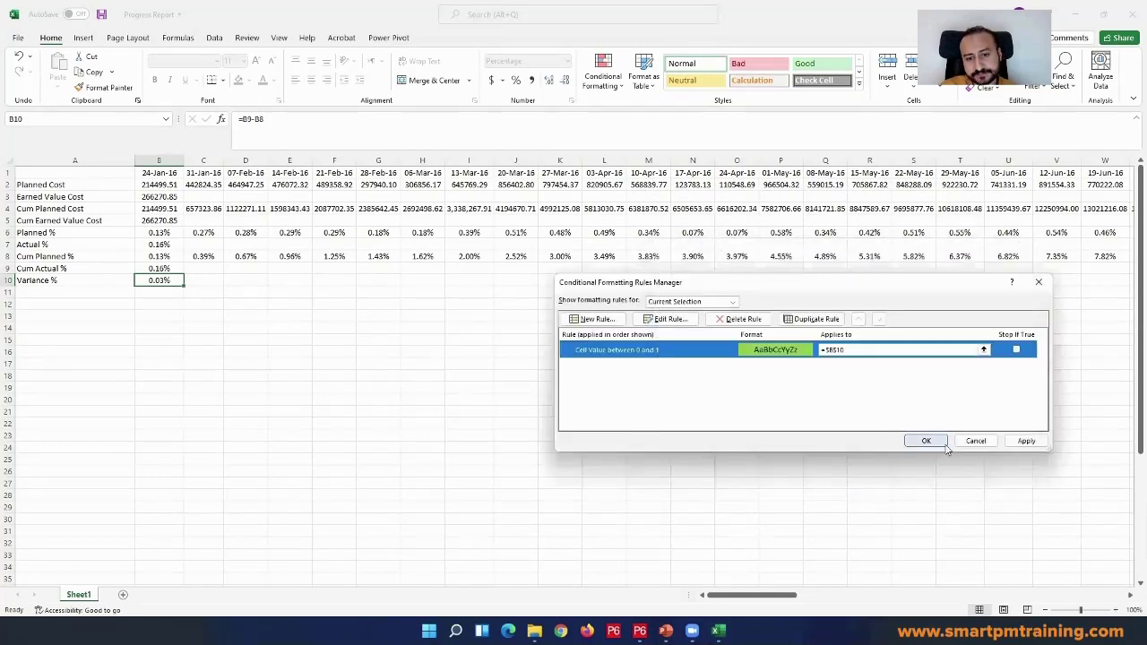
left_click(1026, 441)
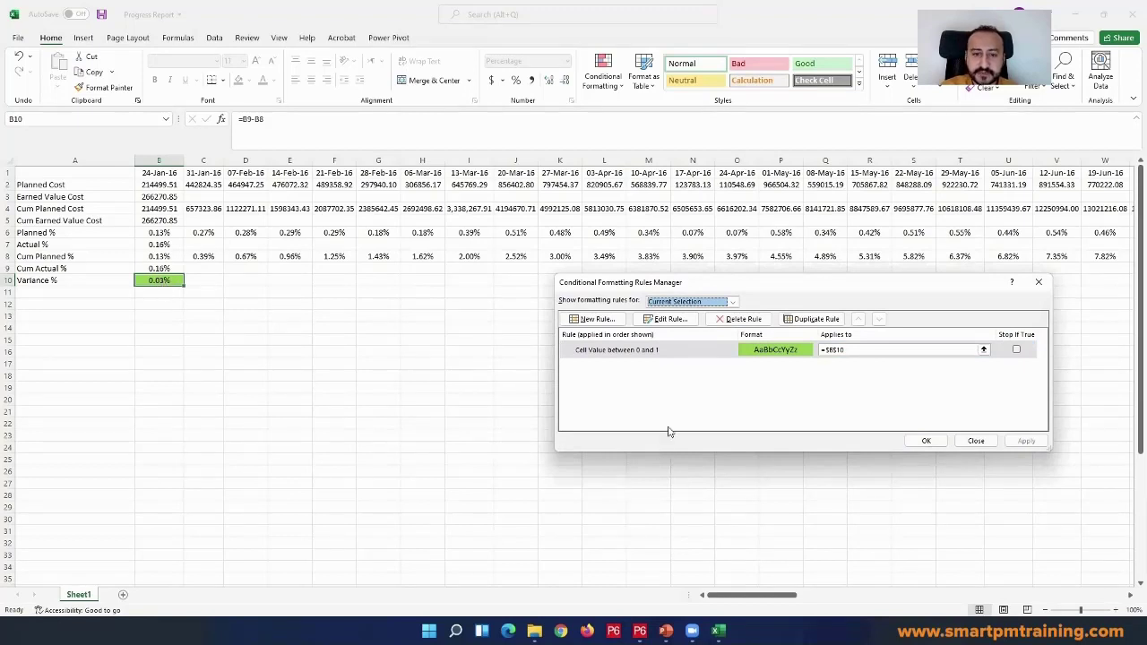
- Add a second conditional formatting rule for B10 that formats only cells whose value is less than 0
left_click(609, 320)
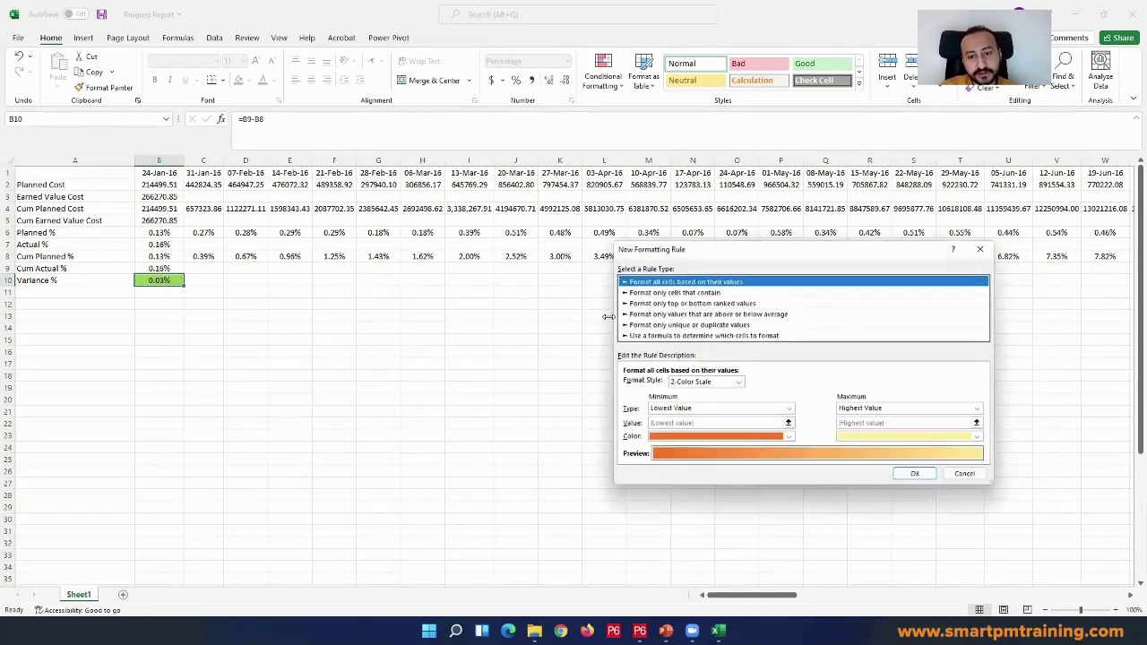
left_click(688, 294)
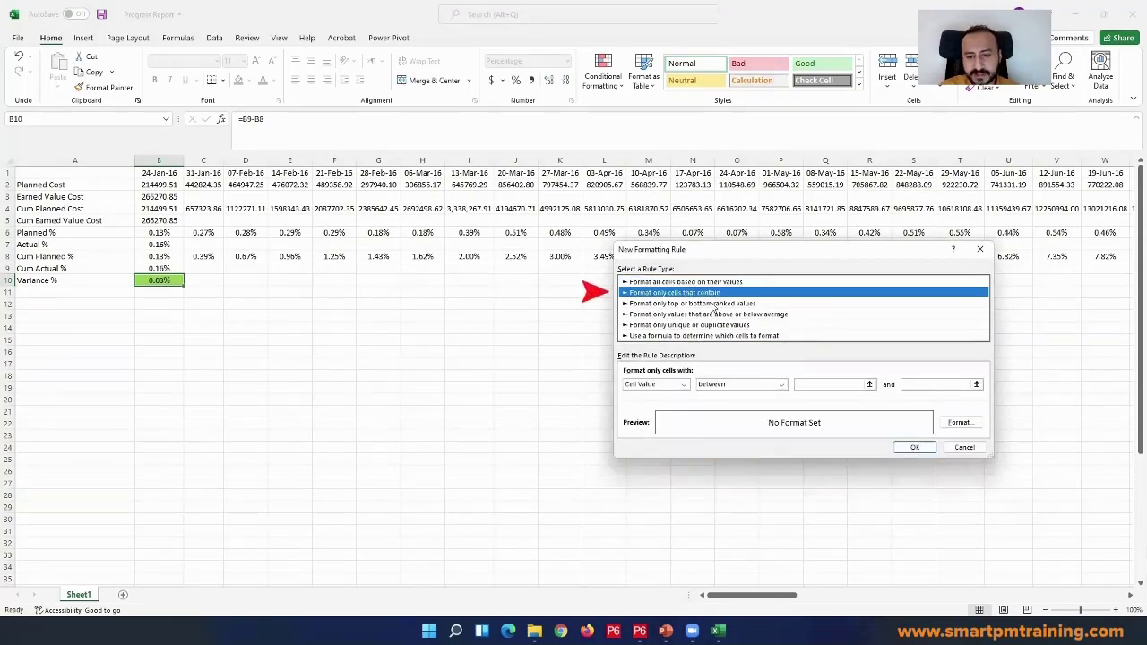
left_click(740, 385)
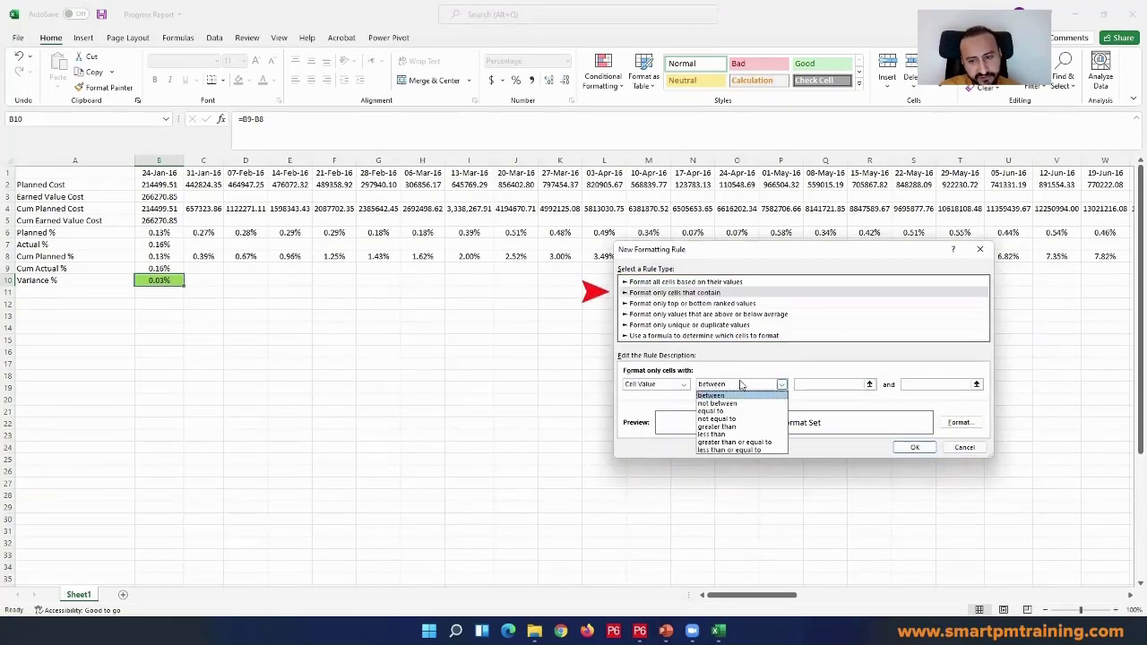
left_click(713, 434)
left_click(824, 386)
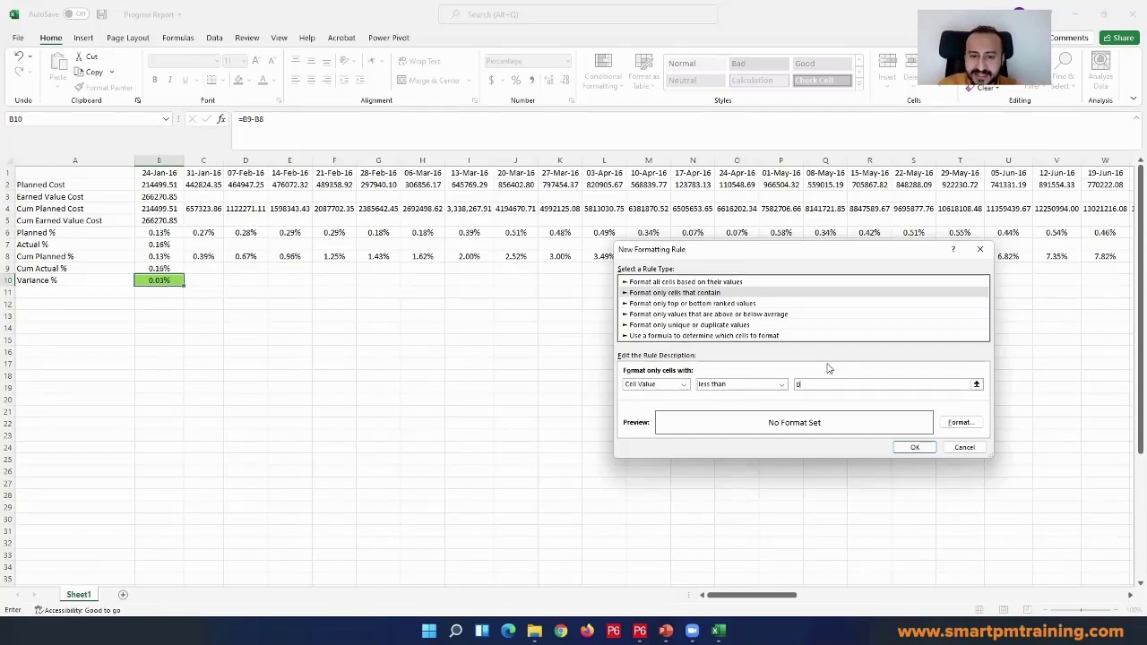
- Give the less than 0 rule a red fill with white font, and apply both rules to B10
left_click(960, 423)
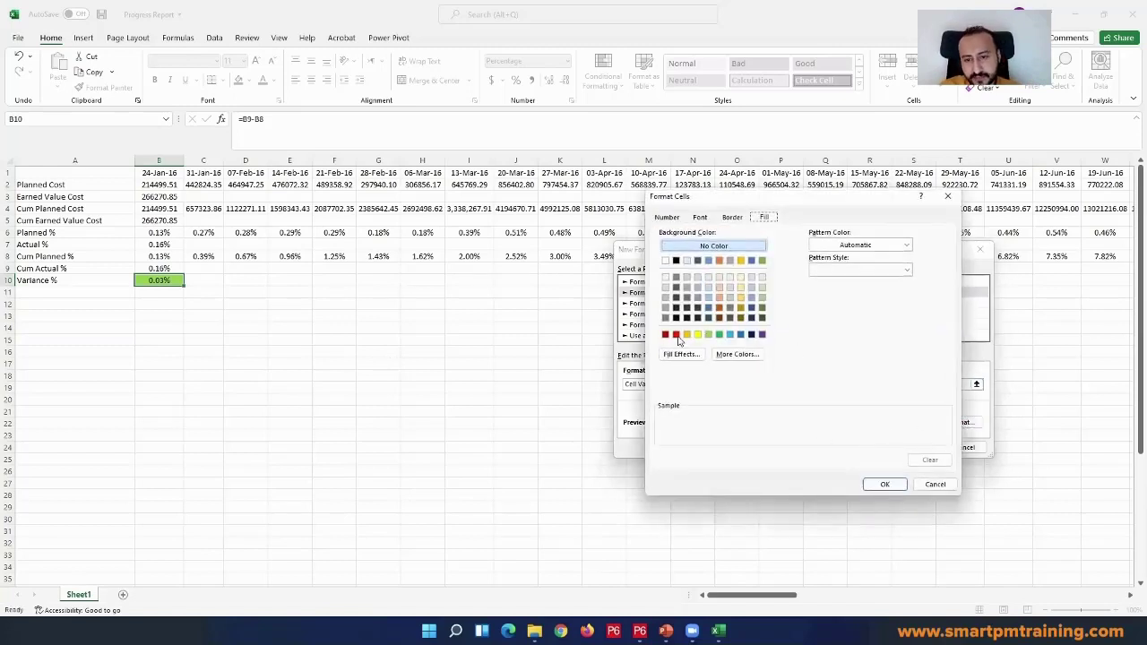
left_click(676, 335)
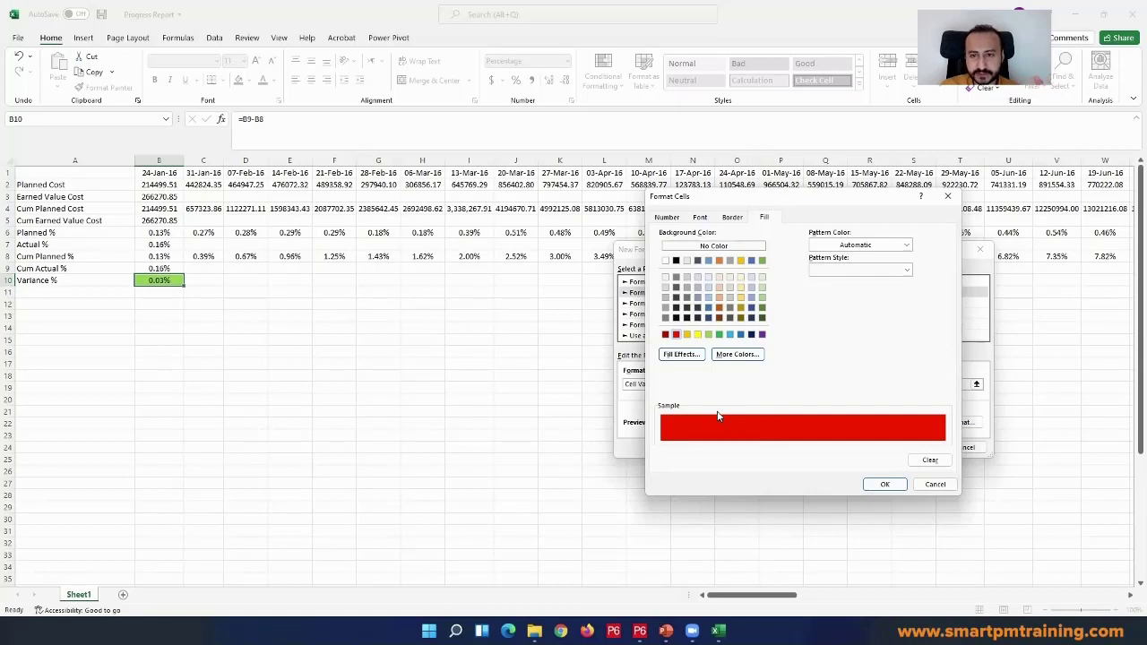
left_click_drag(170, 284, 175, 281)
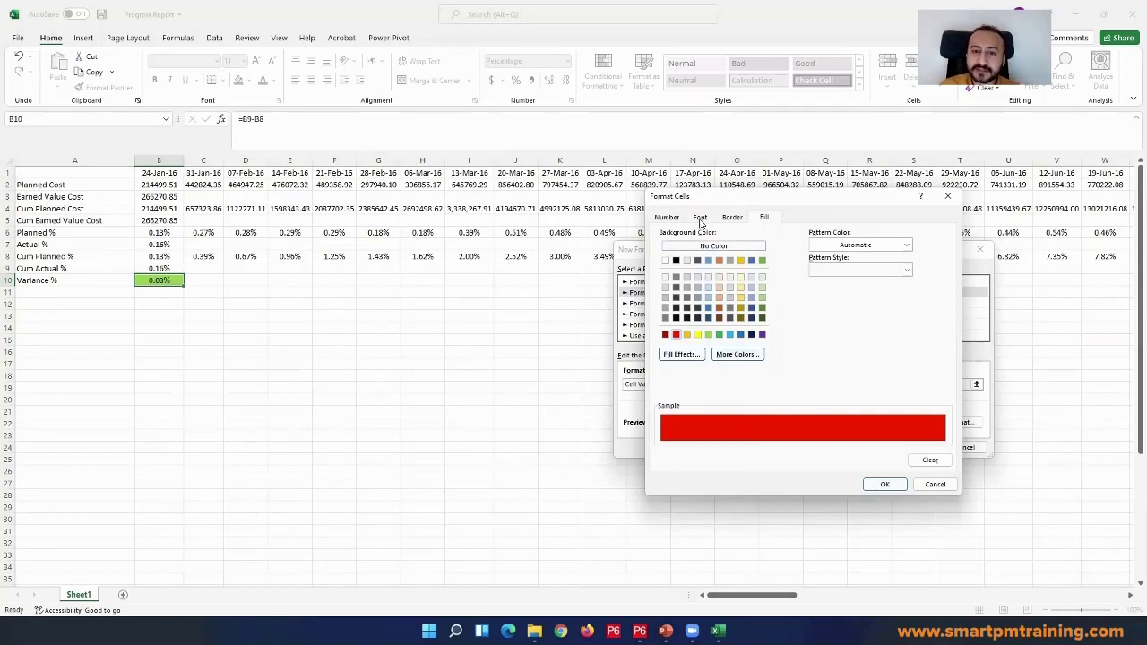
left_click(700, 219)
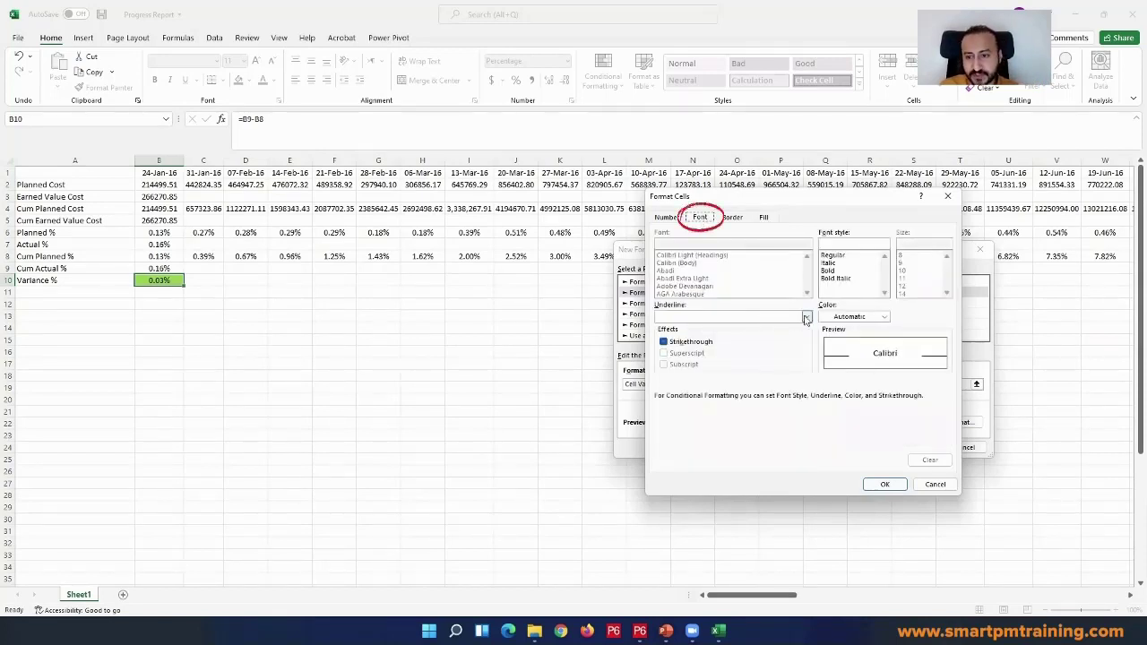
left_click(849, 318)
left_click(827, 364)
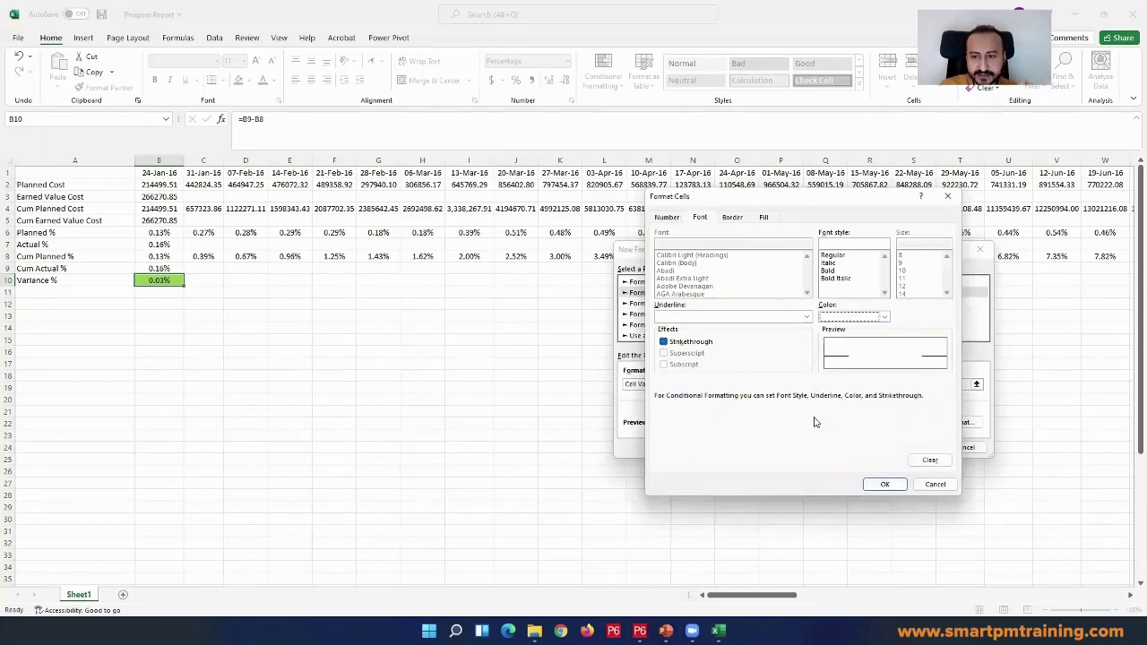
left_click(885, 484)
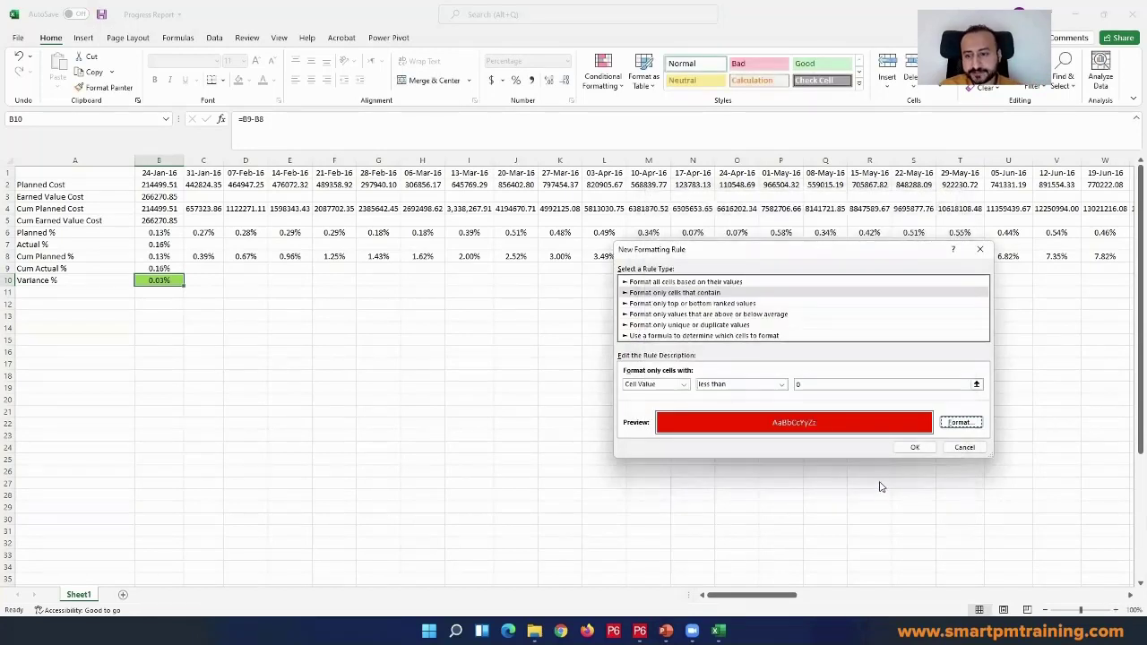
left_click(914, 447)
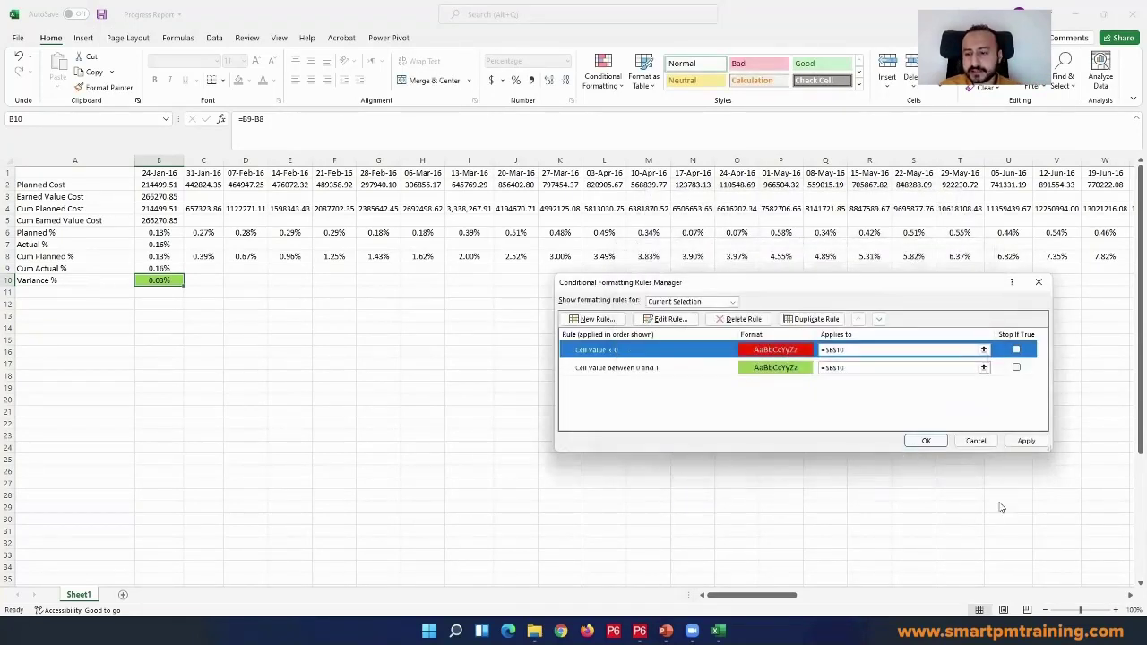
left_click(1026, 441)
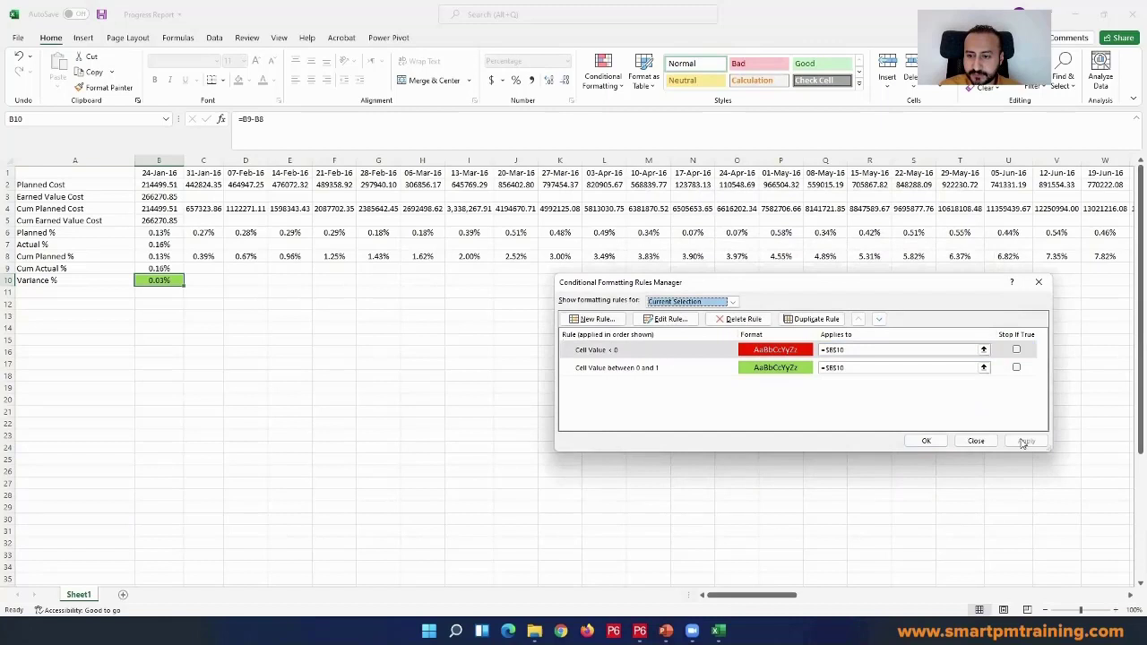
left_click(926, 441)
- Test the rules by filling the variance formula from B10 into C10, and clear the contents of C10
left_click_drag(184, 285, 229, 287)
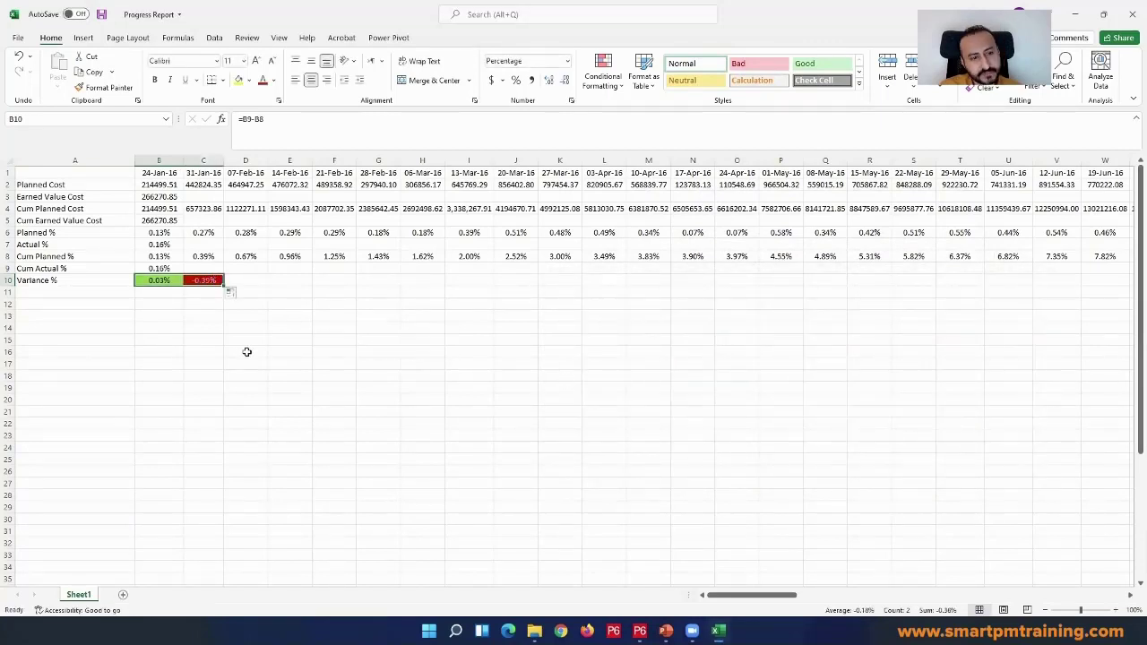
left_click(203, 280)
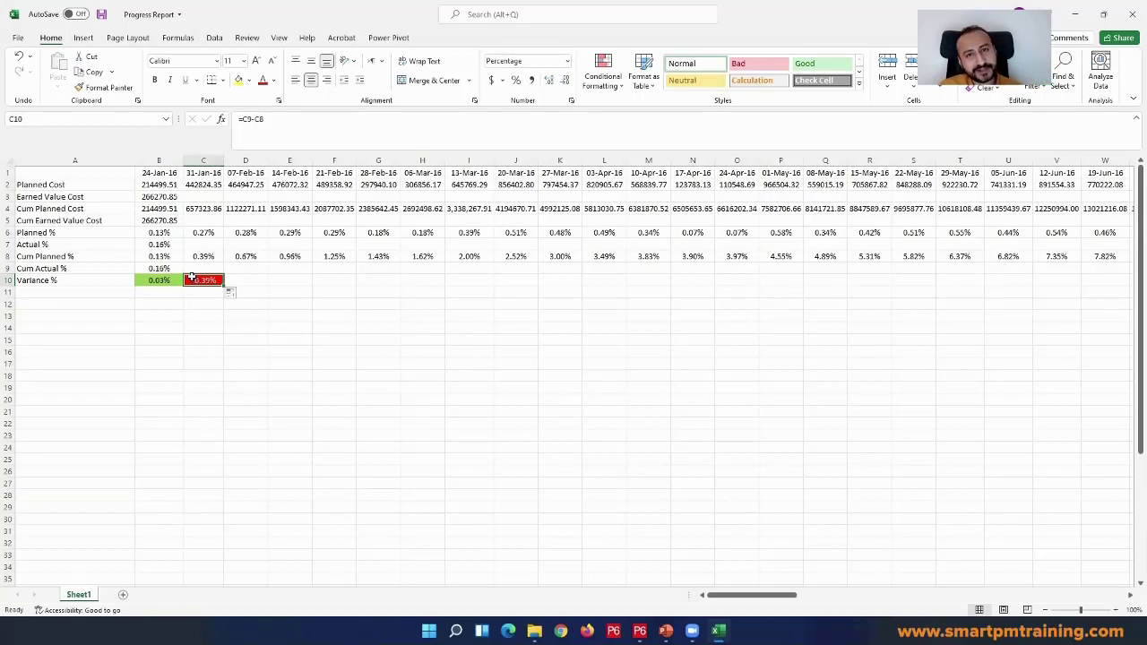
left_click(162, 280)
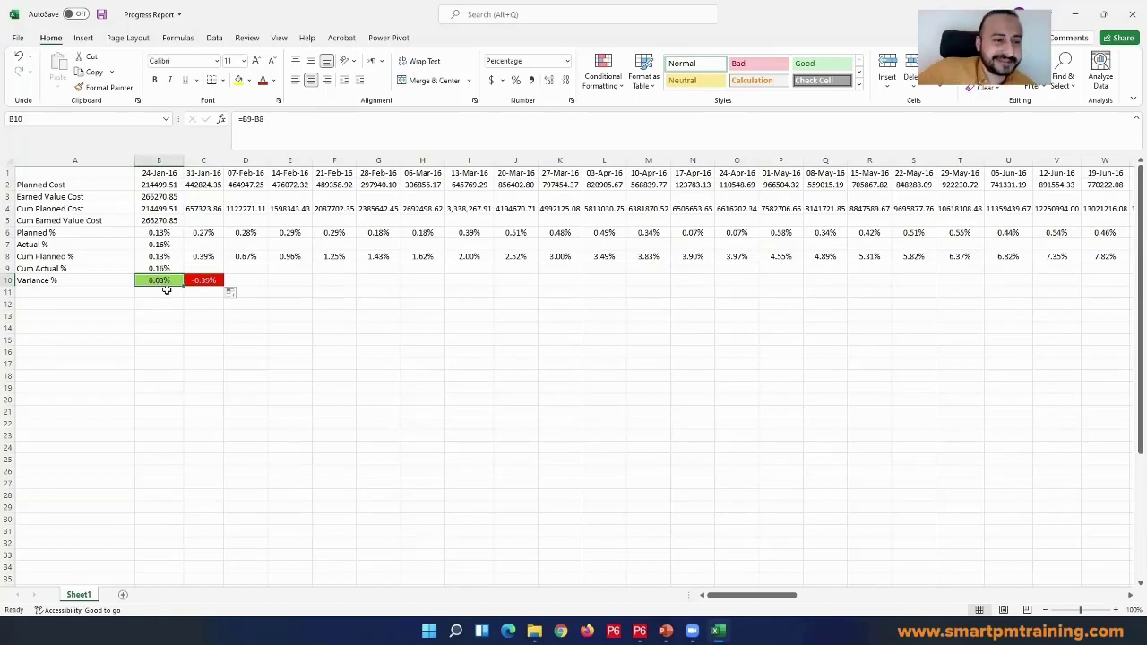
left_click(204, 281)
key("Delete")
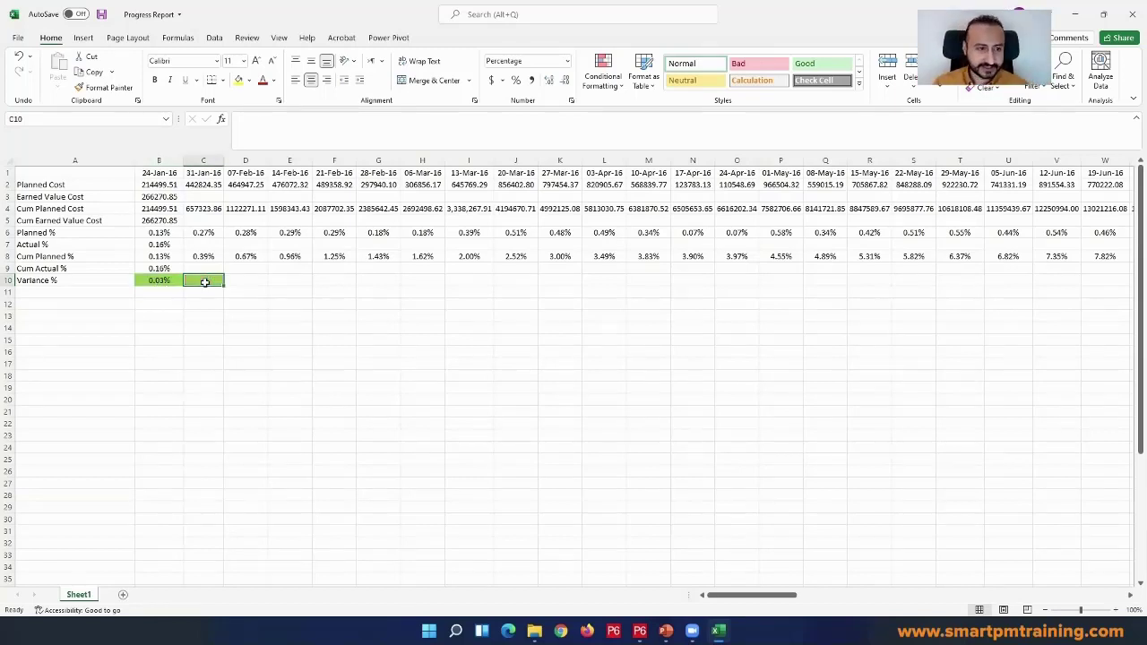
- Remove the leftover green conditional format from C10 by painting the blank format of cell C12 onto it
left_click(212, 303)
left_click(216, 284)
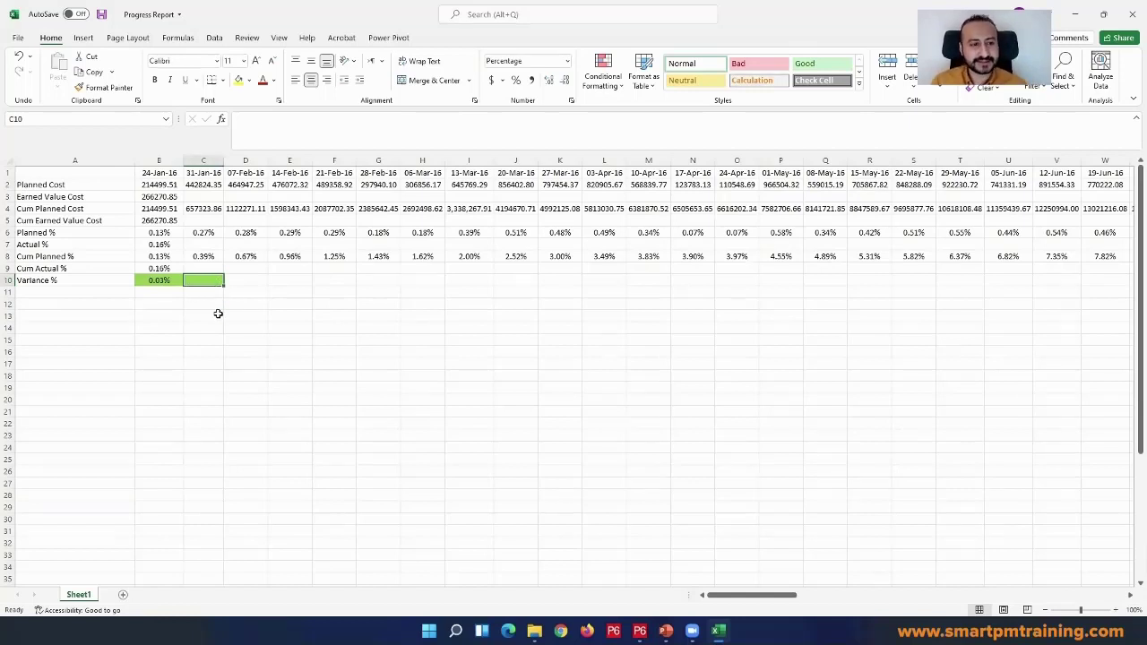
left_click(217, 314)
left_click(212, 303)
left_click(106, 90)
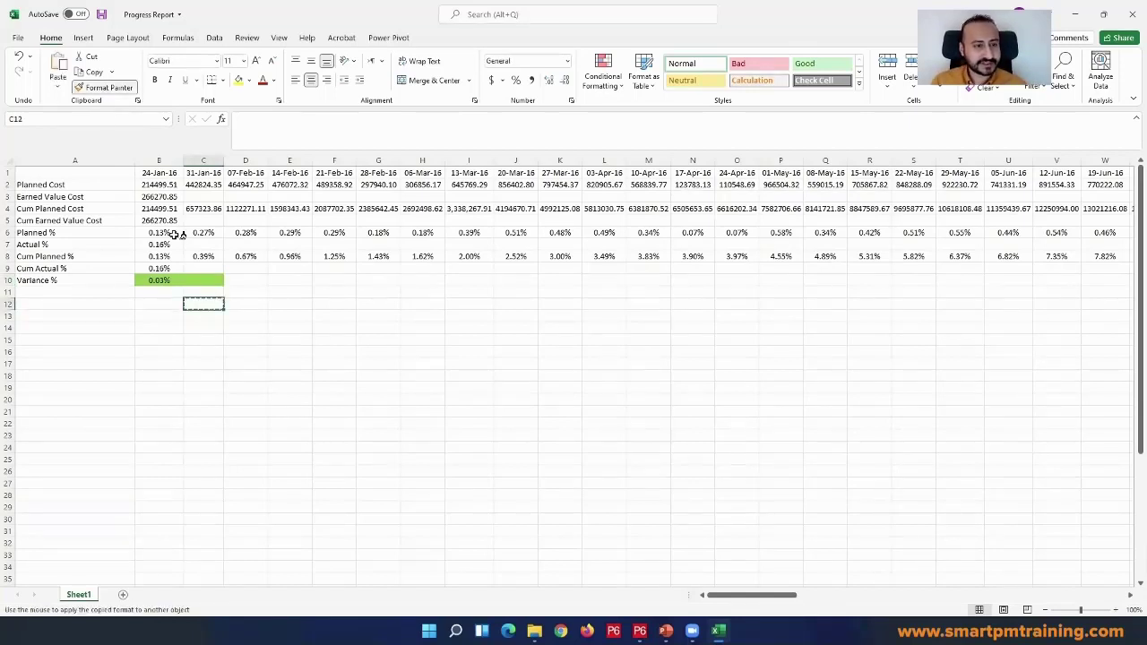
left_click(212, 281)
left_click(211, 325)
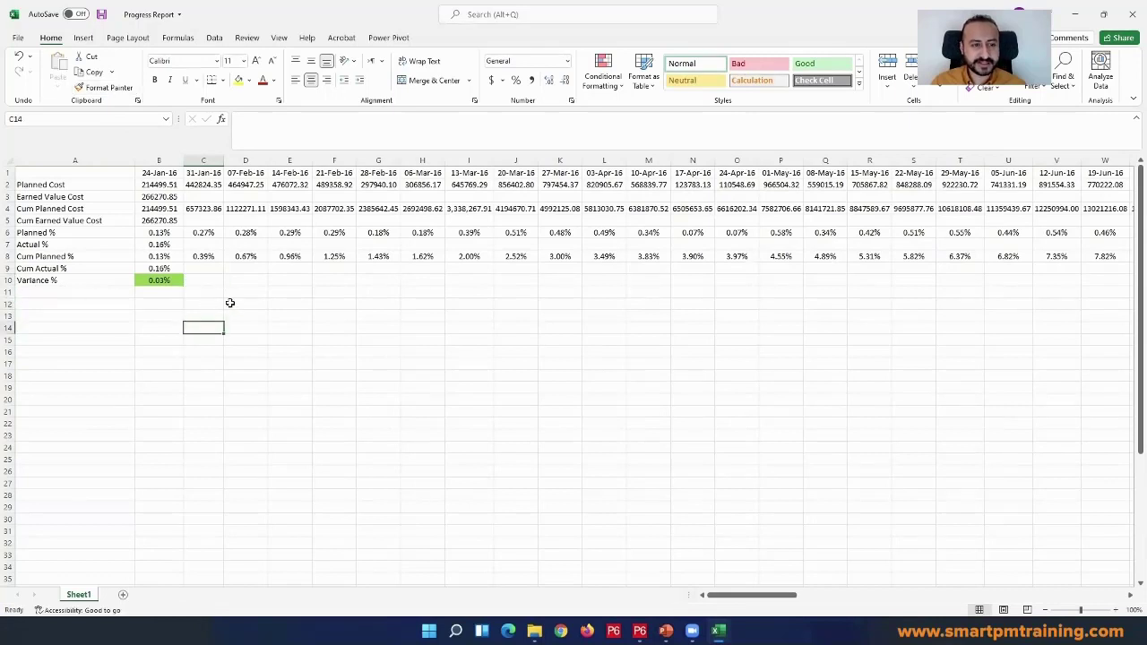
left_click(452, 325)
left_click(335, 363)
left_click(154, 317)
left_click(205, 376)
left_click(377, 377)
left_click(249, 341)
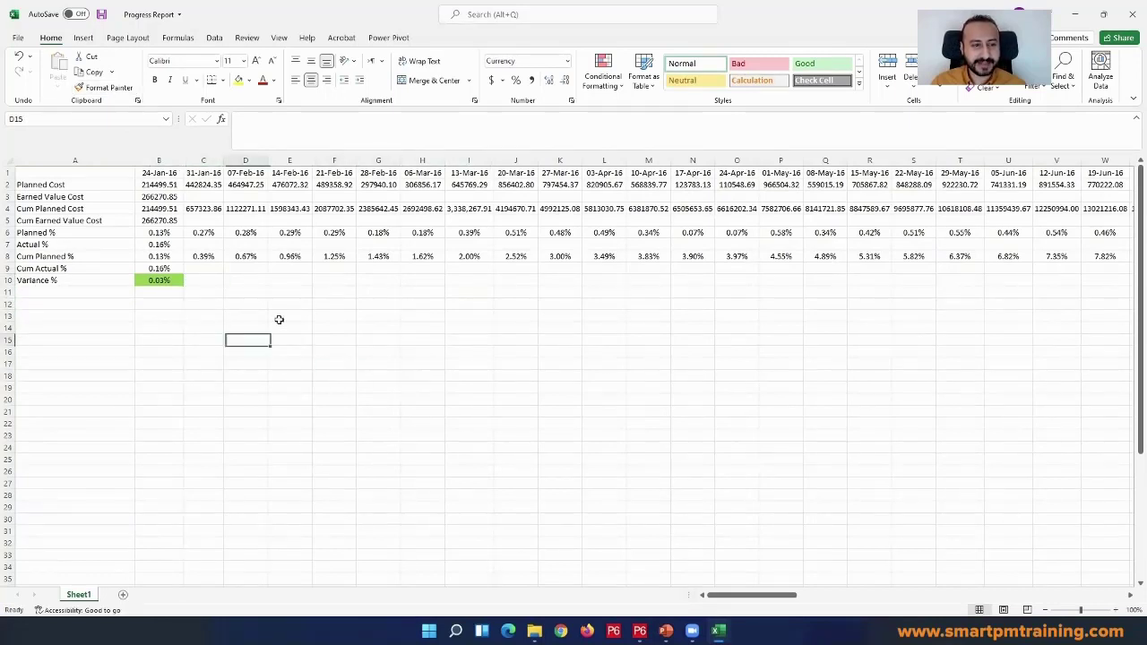
left_click(333, 304)
left_click(274, 392)
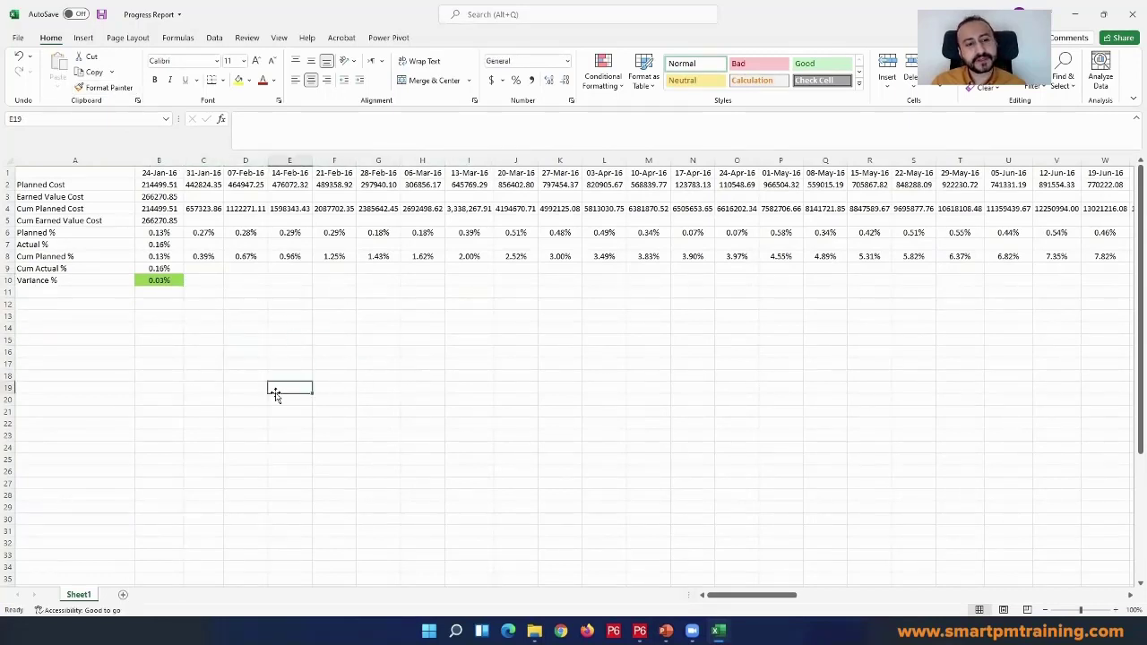
- Retest the colour rules by filling the variance formula from B10 into C10, and reset C10 to an empty, unformatted cell
left_click(207, 281)
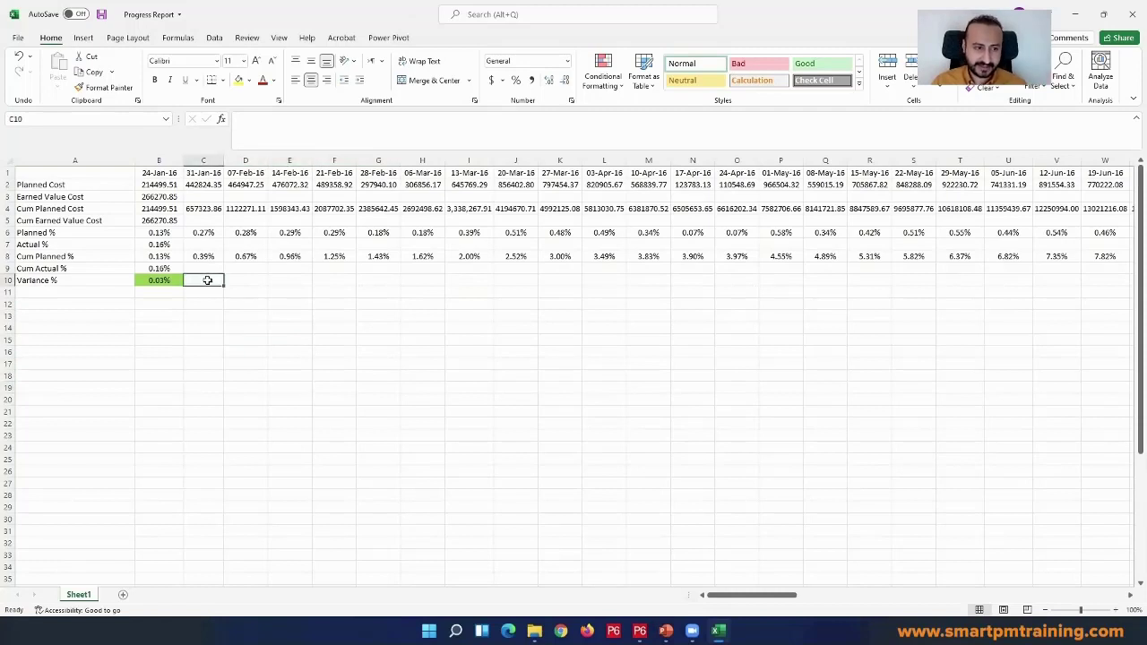
left_click(161, 280)
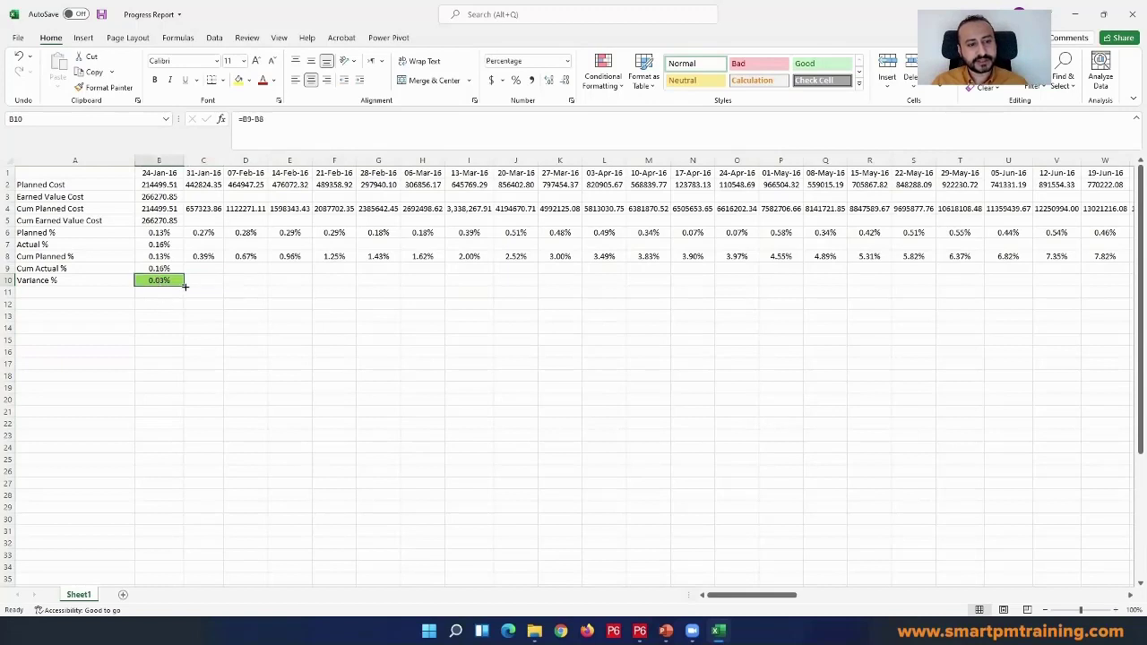
left_click_drag(184, 285, 225, 285)
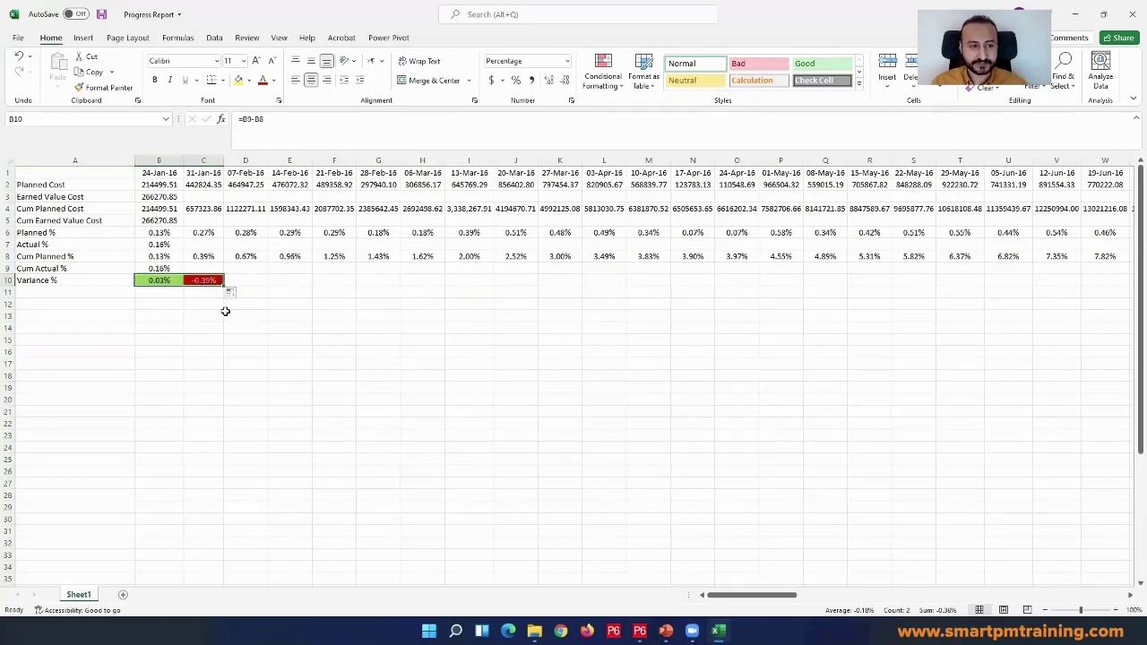
left_click(203, 285)
key("Delete")
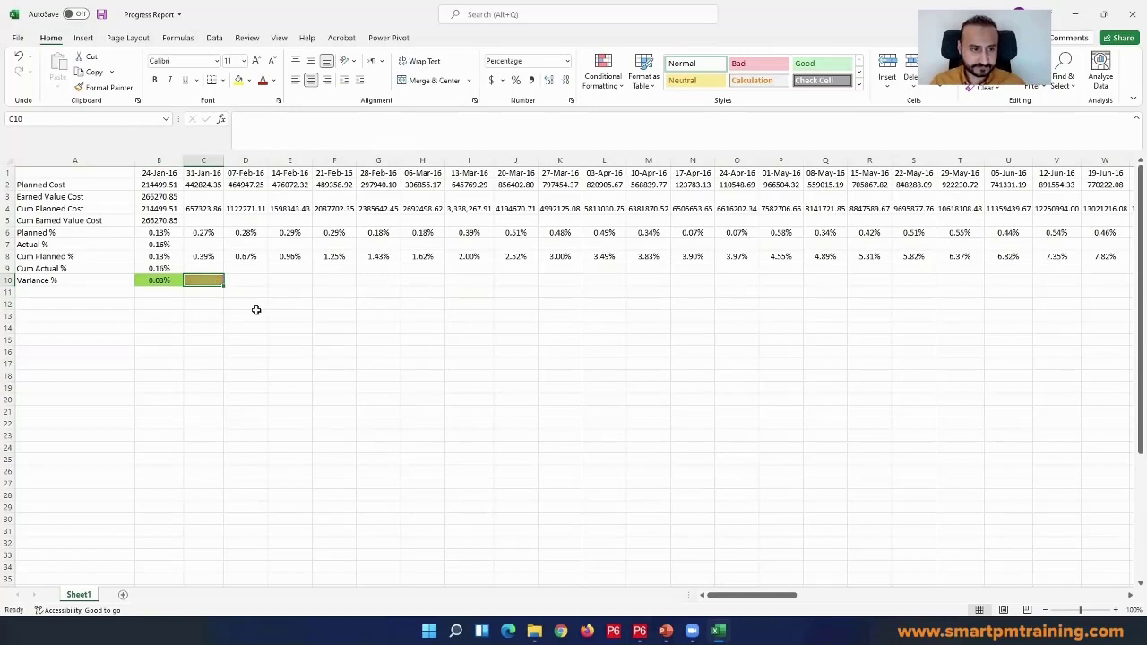
left_click(254, 314)
left_click(103, 87)
left_click(204, 280)
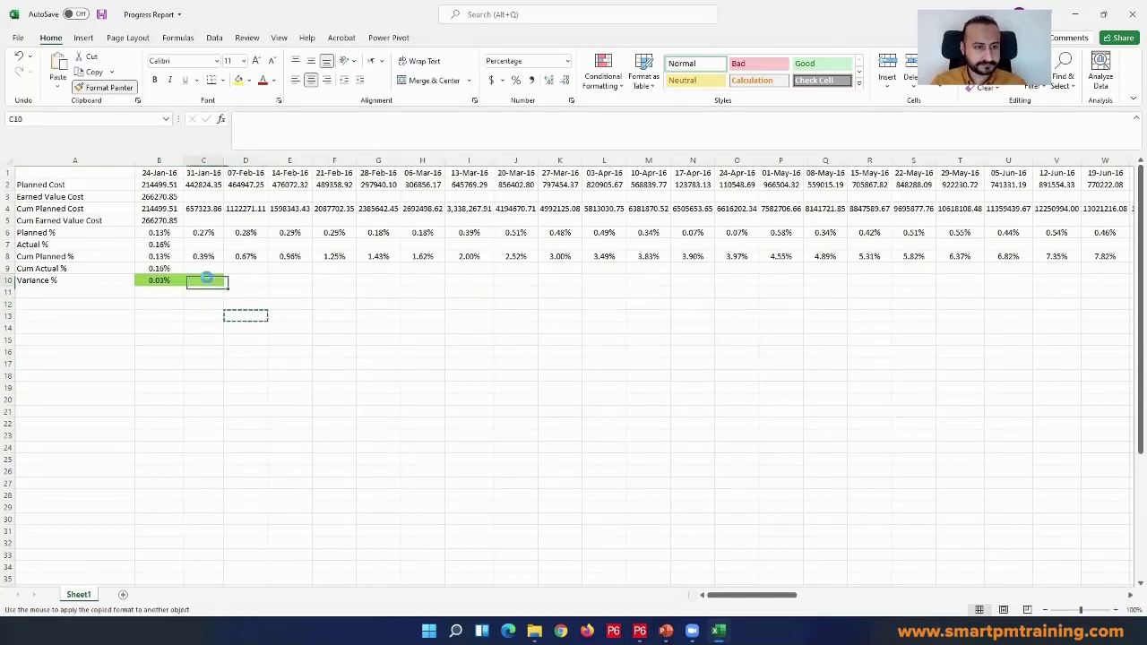
left_click(201, 328)
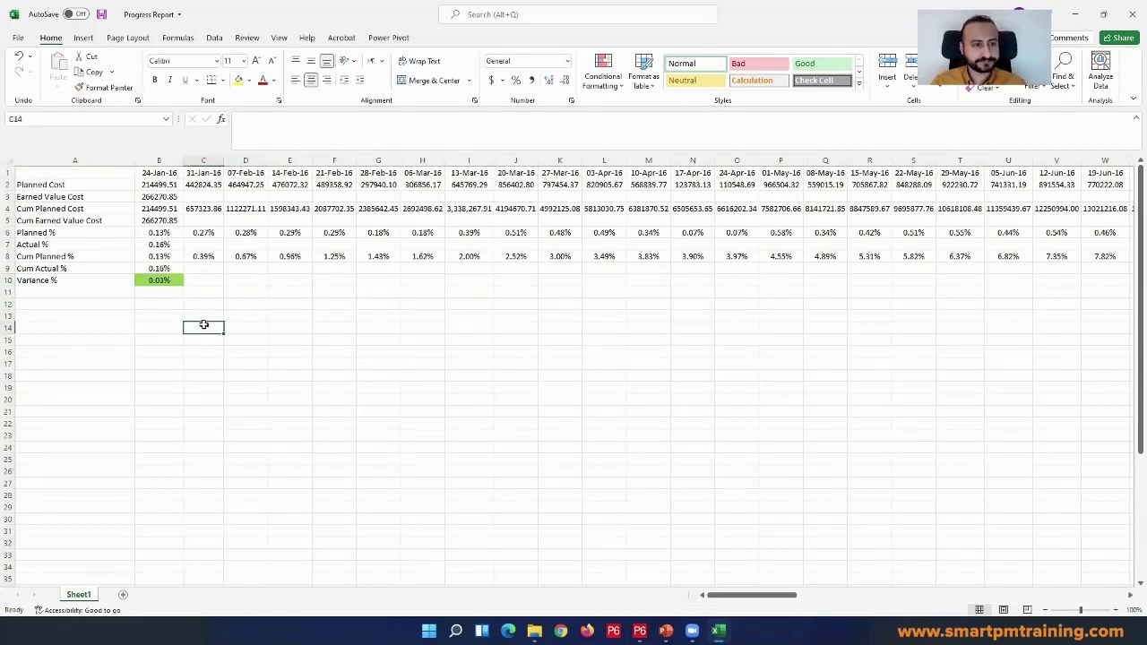
left_click(144, 242)
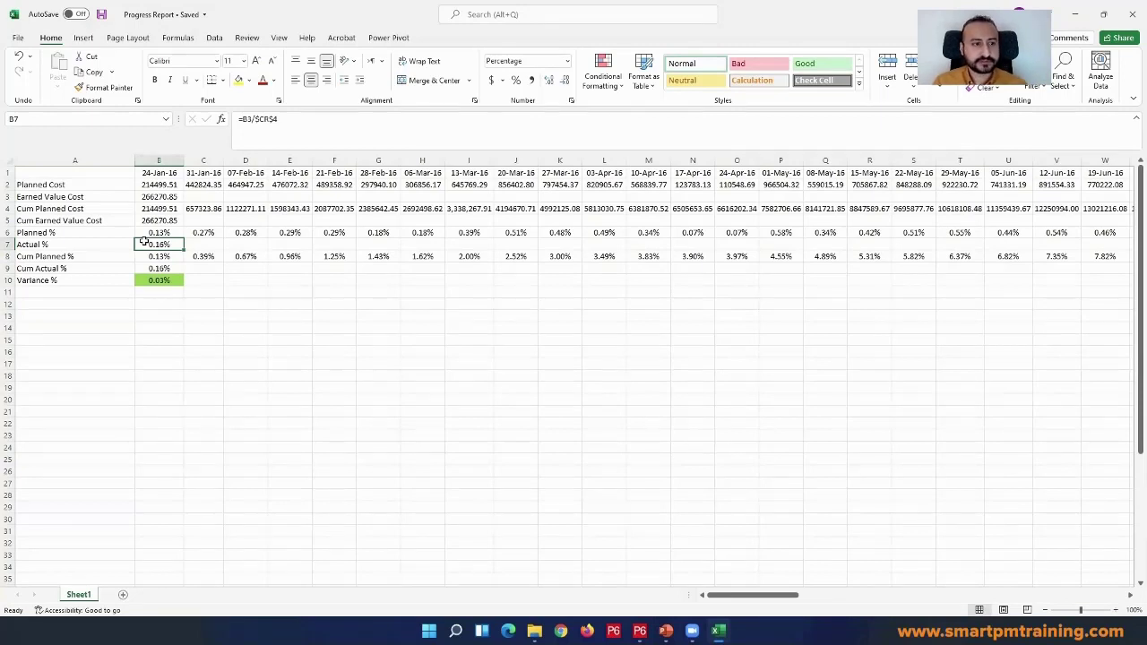
left_click(166, 173)
left_click(83, 39)
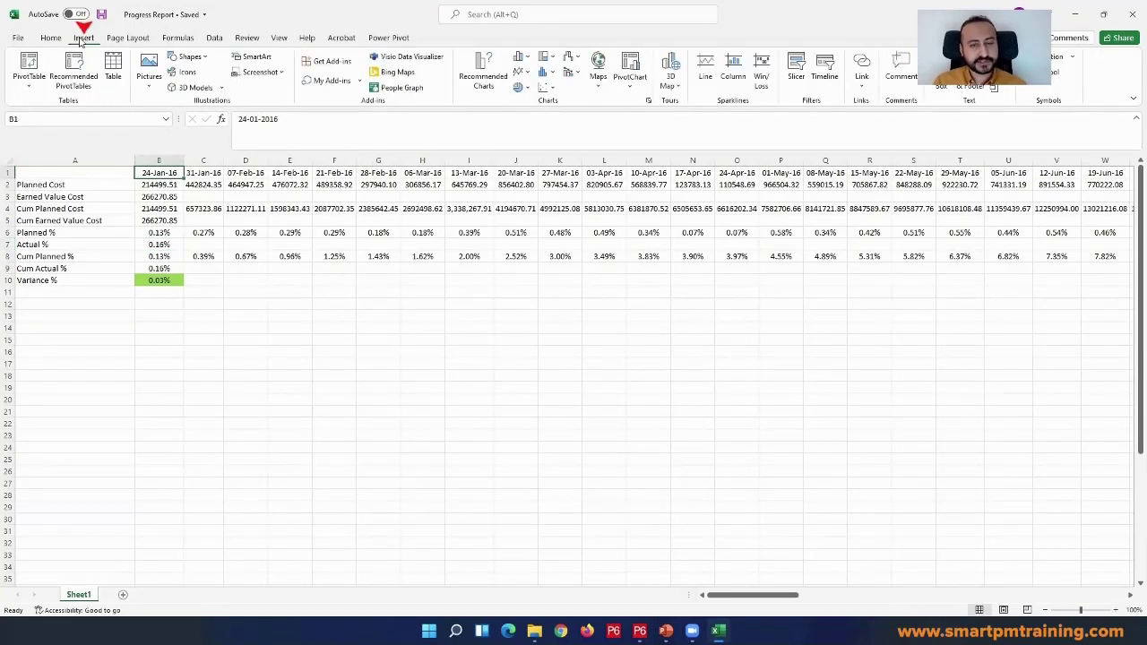
left_click(526, 59)
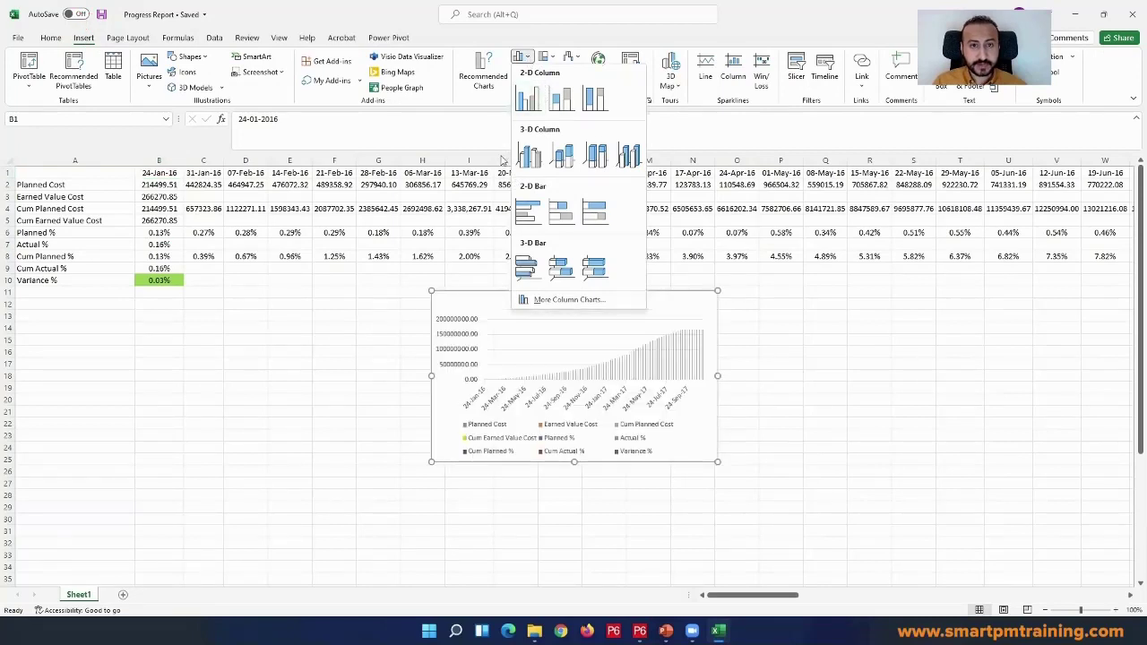
left_click(418, 258)
left_click(335, 255)
left_click(67, 174)
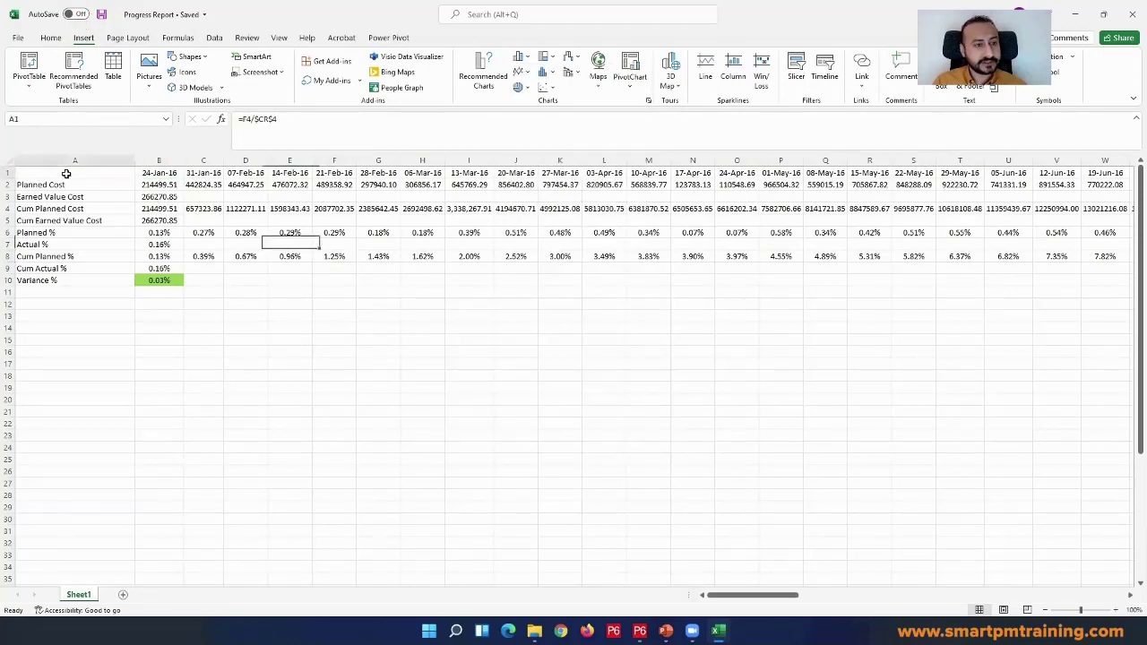
left_click_drag(64, 172, 1075, 310)
left_click_drag(850, 599, 592, 600)
left_click(23, 267)
left_click(46, 176)
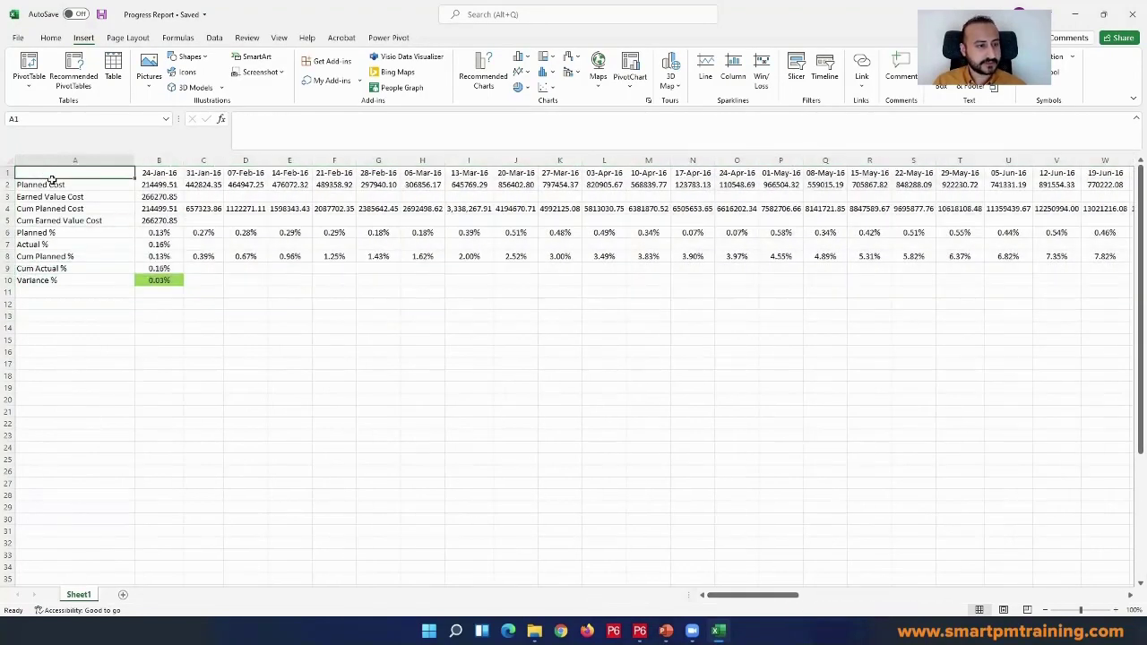
left_click_drag(52, 179, 41, 281)
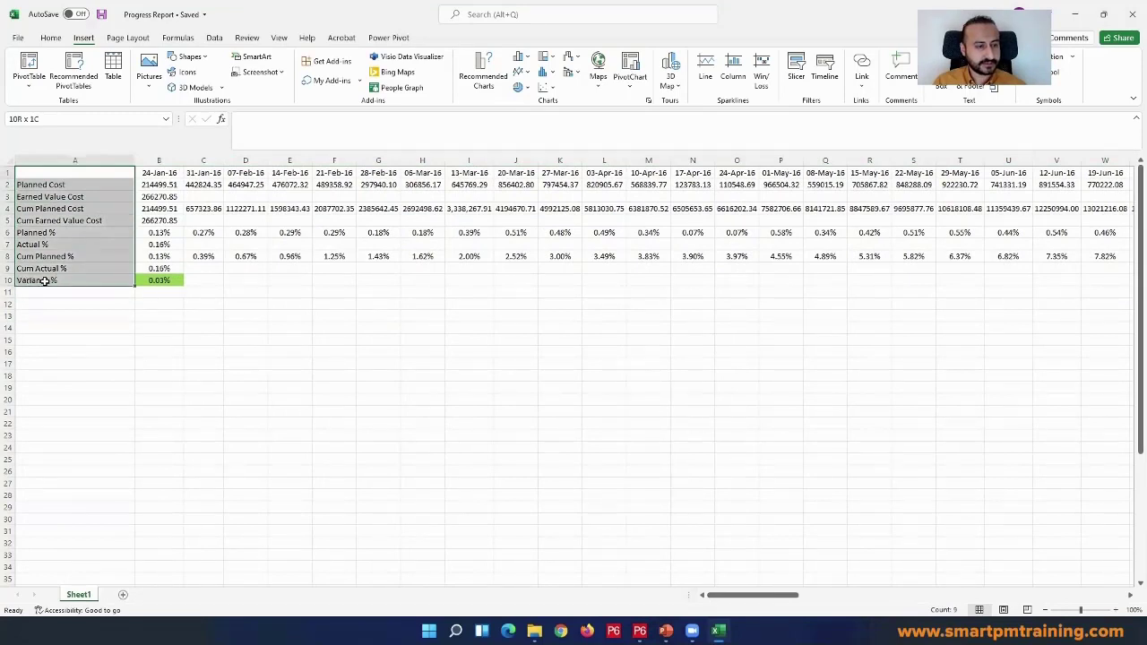
left_click(49, 281)
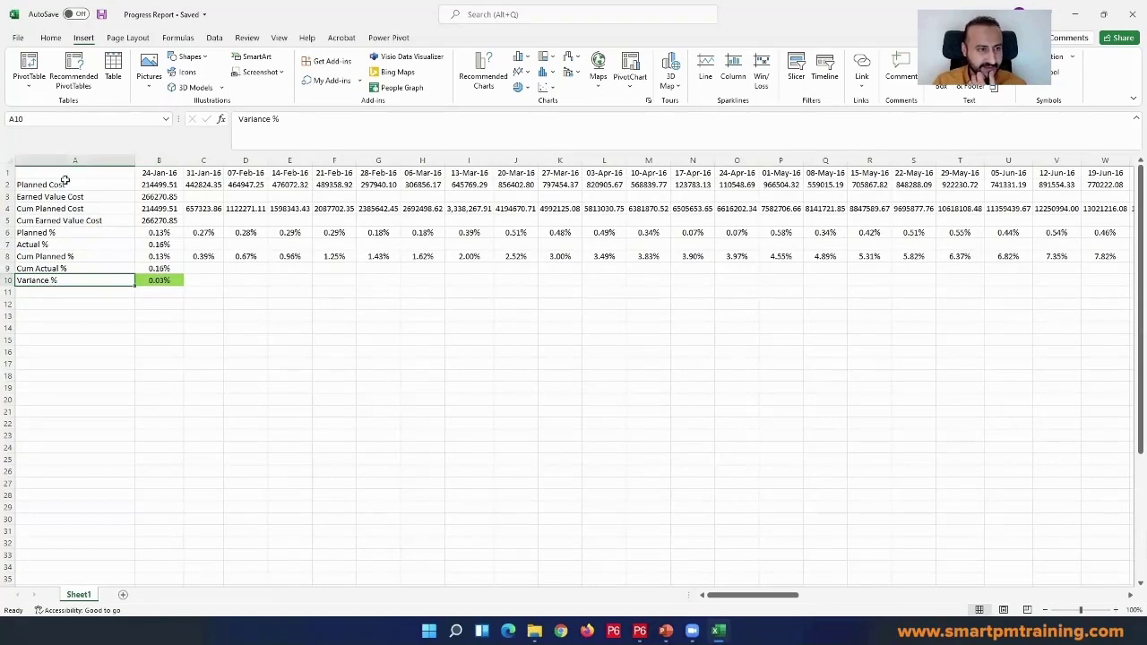
- Insert a 2-D clustered column chart from the table range A1:CR9, leaving out the variance row
left_click_drag(69, 175, 1132, 267)
left_click_drag(1132, 267, 996, 273)
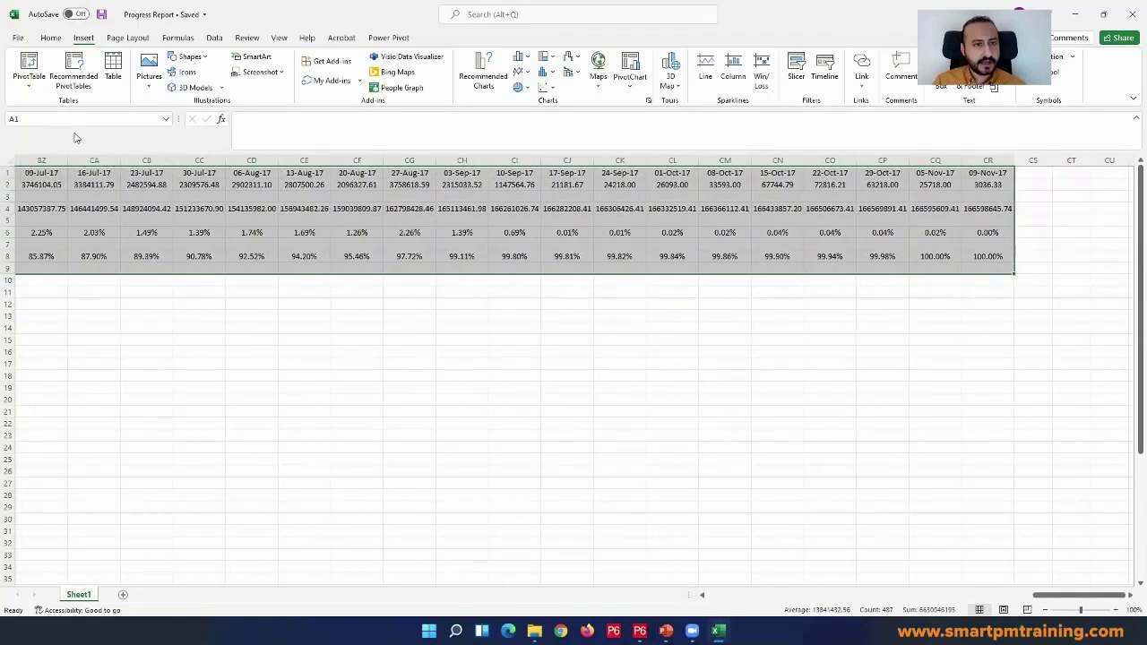
left_click(528, 59)
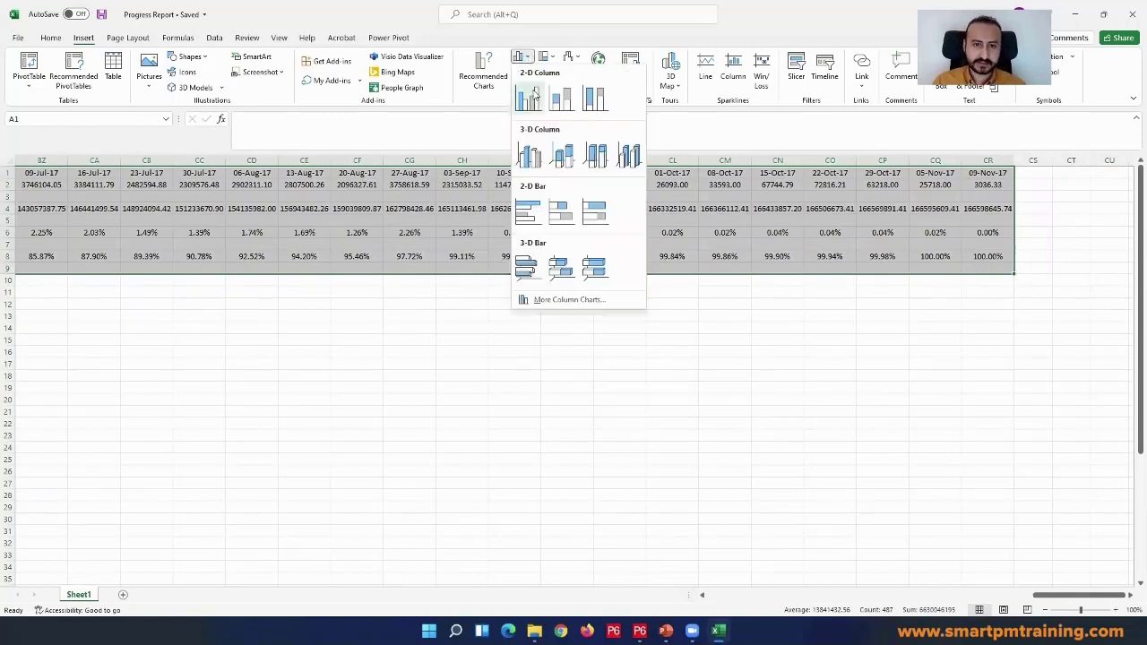
left_click(528, 97)
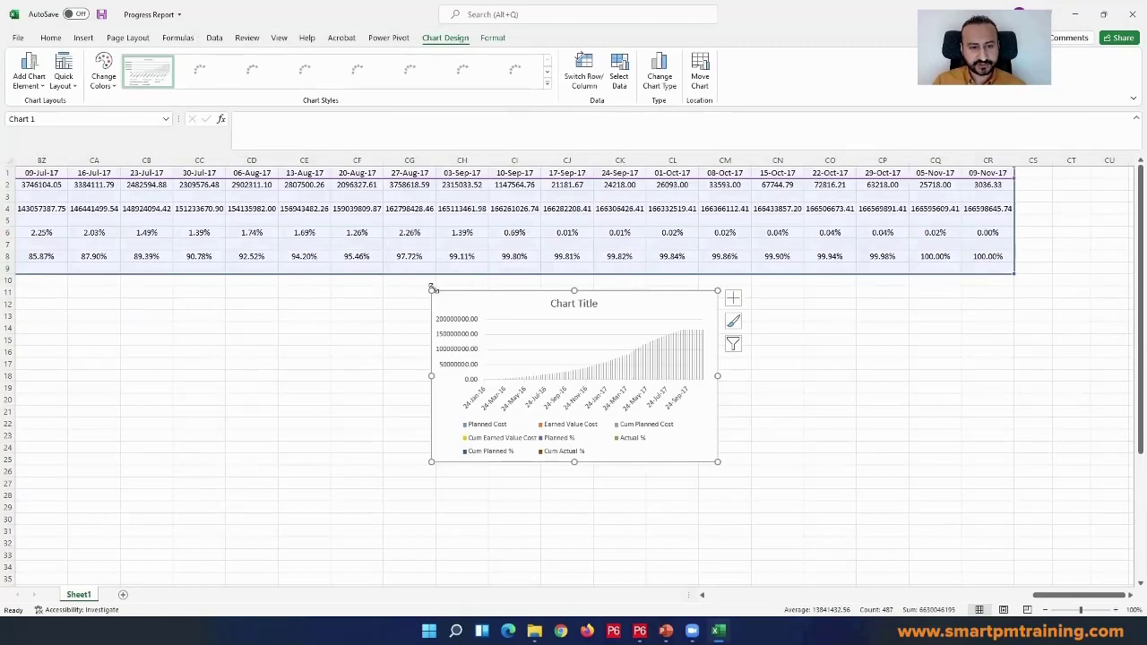
- Enlarge the column chart and place it just below the progress table
left_click_drag(431, 291, 152, 213)
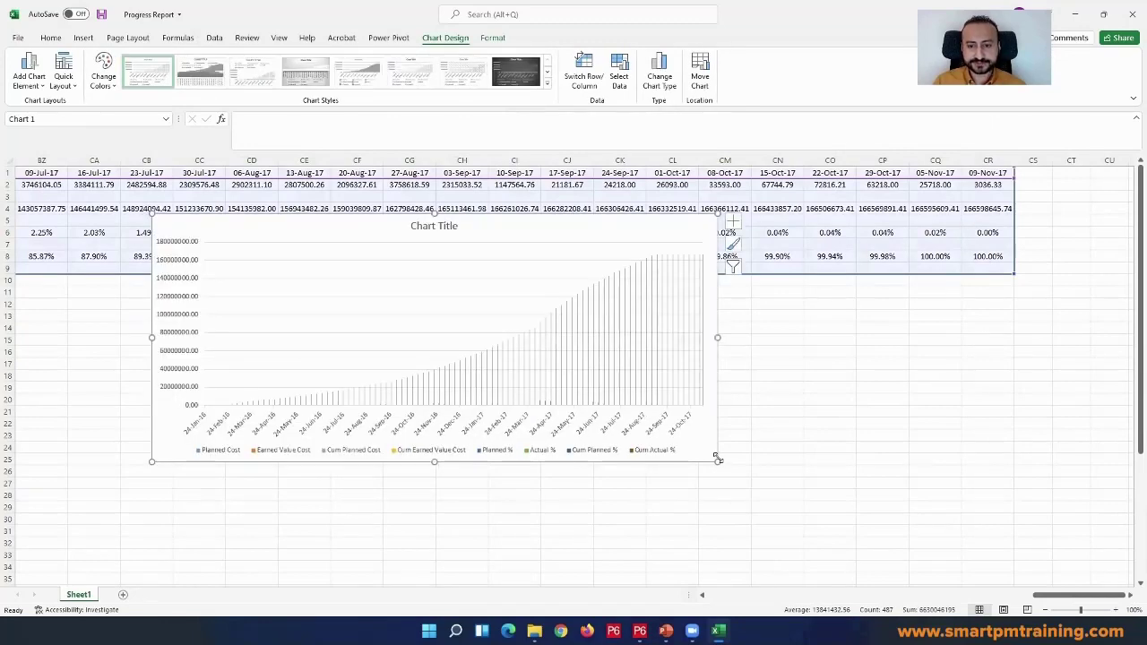
left_click_drag(717, 461, 859, 504)
left_click_drag(621, 226, 648, 314)
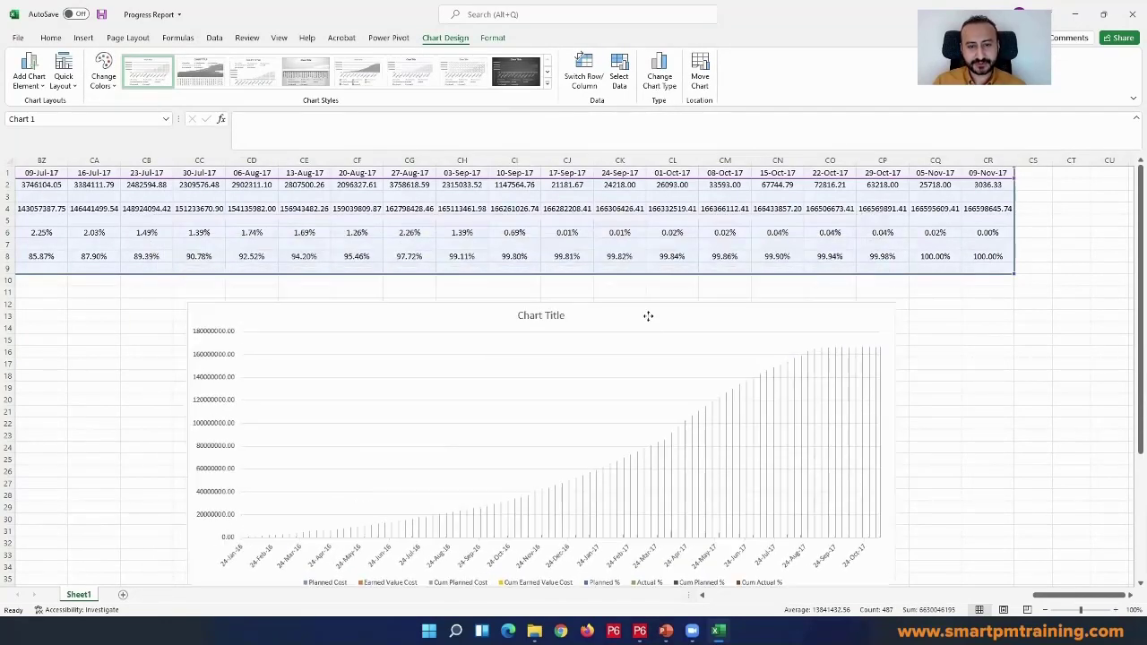
left_click(532, 259)
left_click_drag(357, 256, 536, 259)
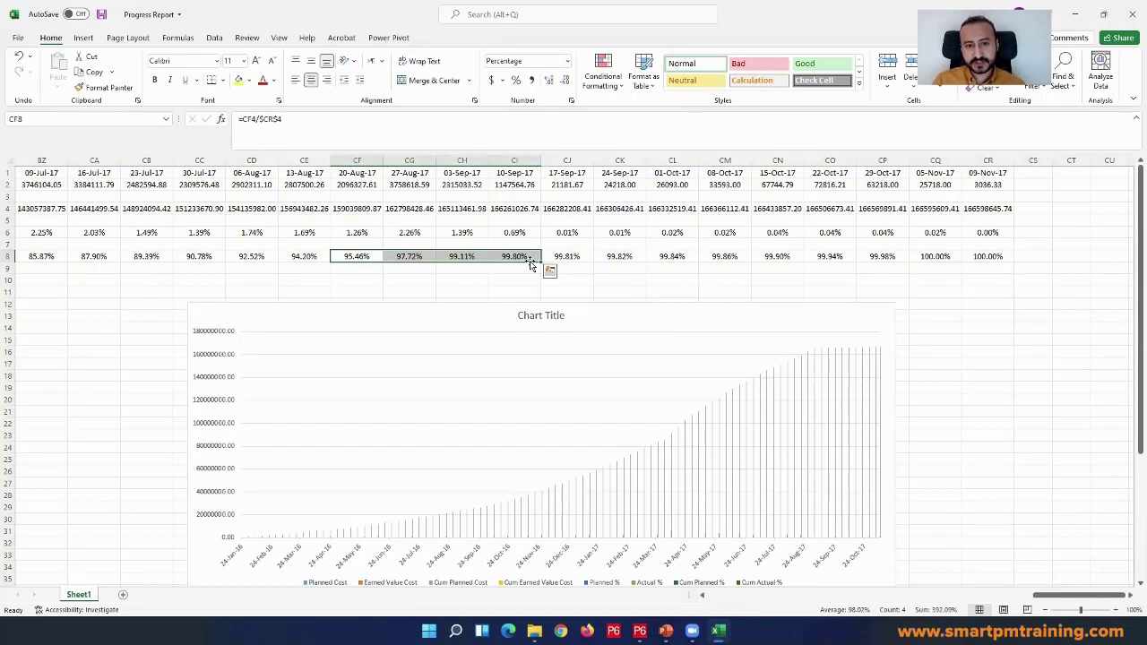
left_click(532, 258)
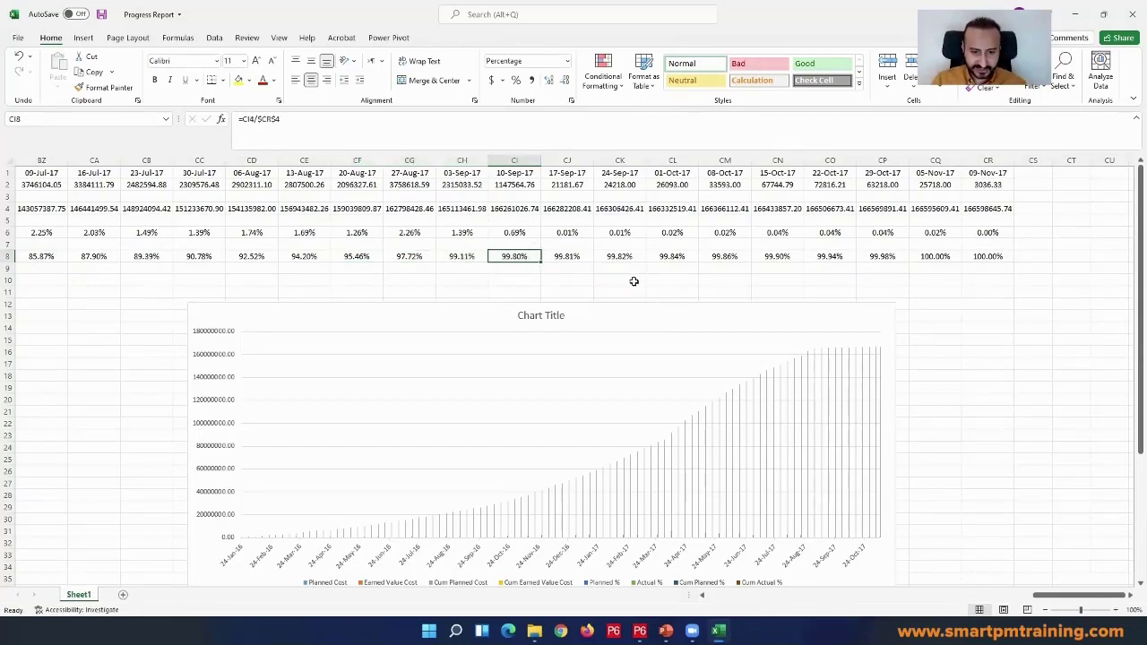
left_click_drag(427, 312, 455, 296)
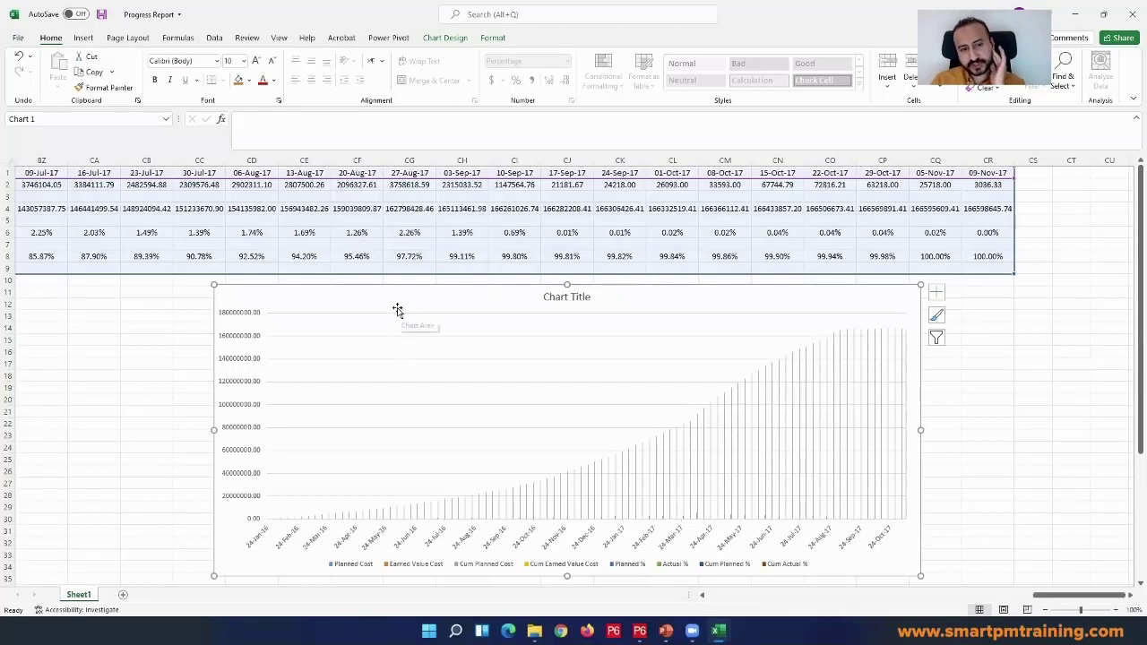
- Edit the chart's data source and remove the Planned Cost and Earned Value Cost series
left_click(425, 209)
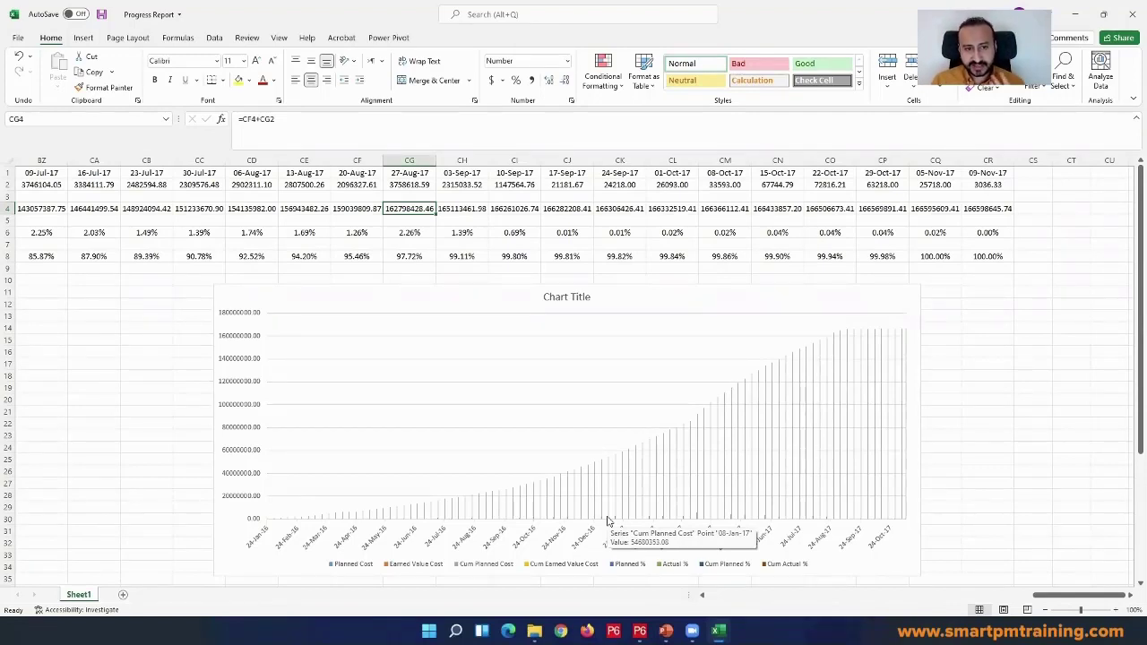
left_click(408, 234)
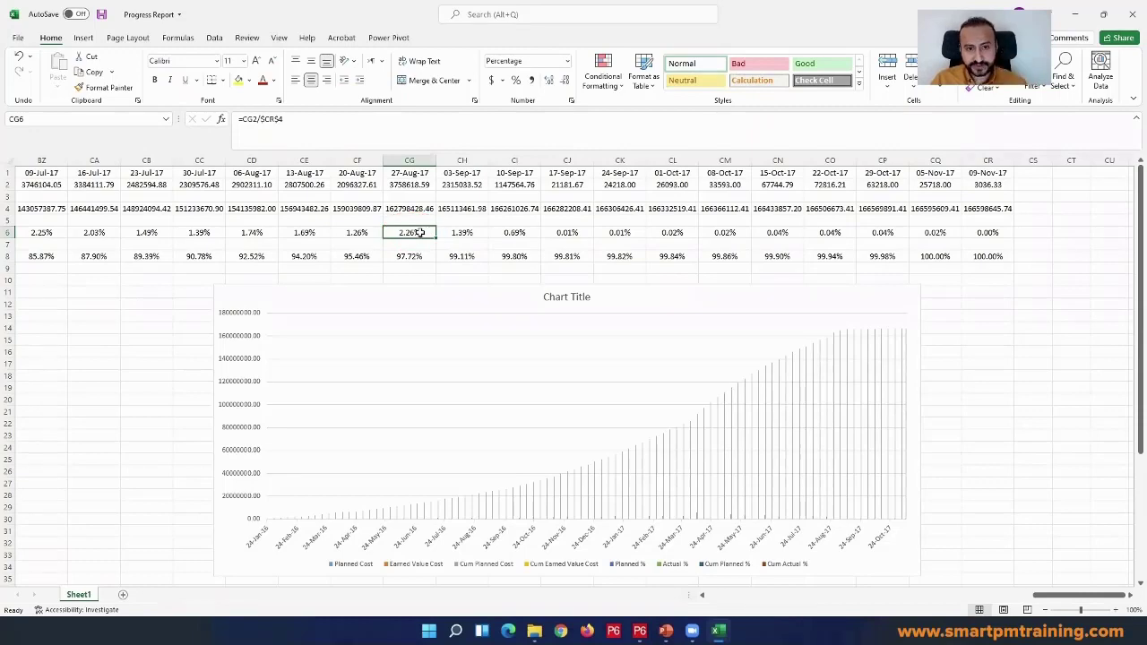
right_click(470, 334)
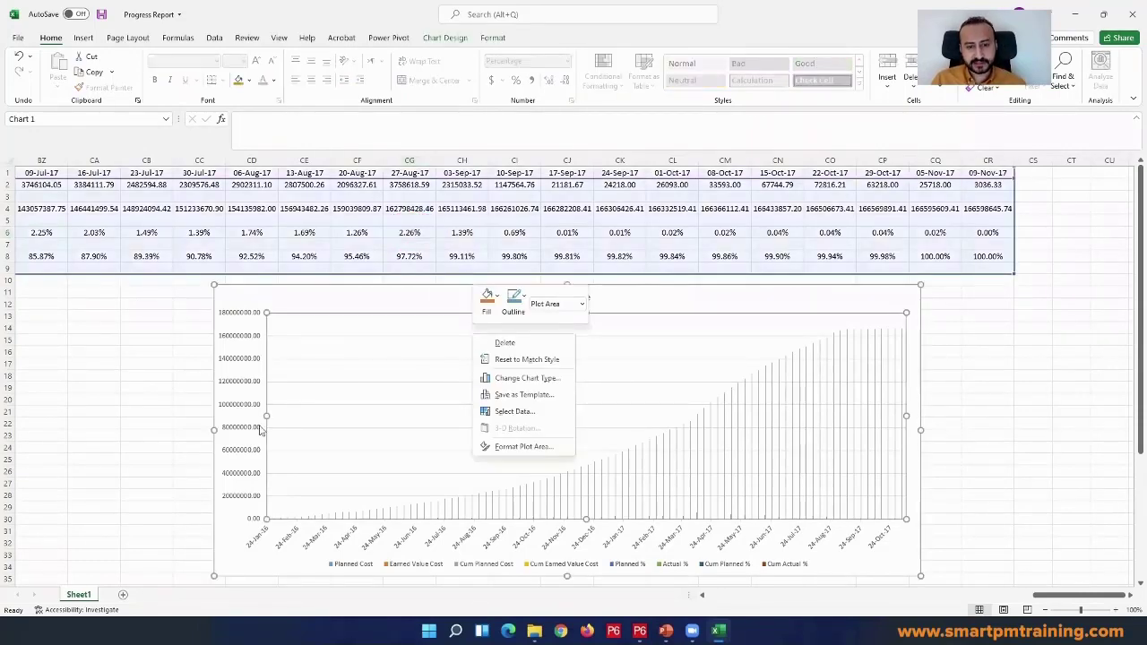
left_click(514, 413)
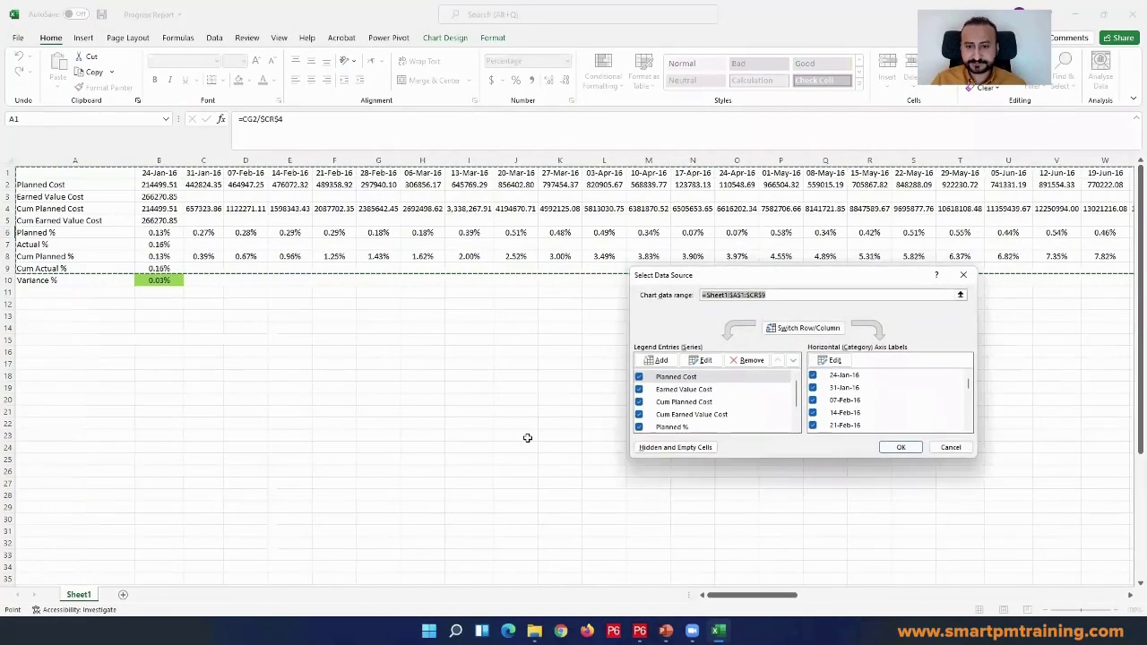
left_click(737, 361)
left_click(737, 362)
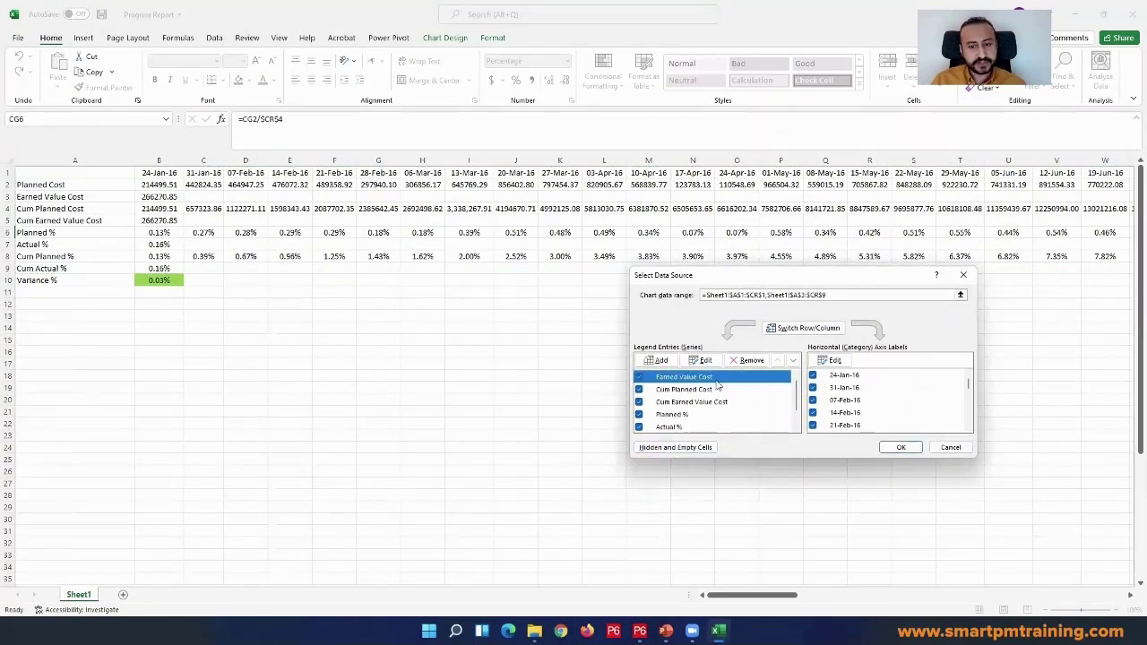
left_click(751, 361)
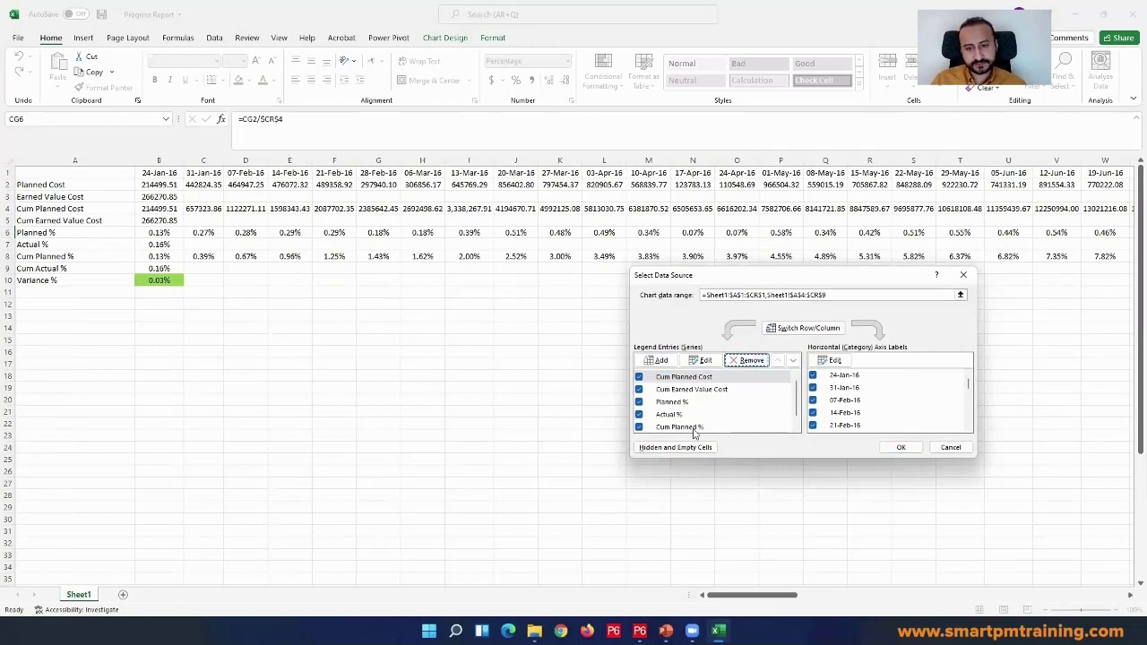
- Remove the Cum Planned Cost and Cum Earned Value Cost series from the chart's data source
left_click(715, 394)
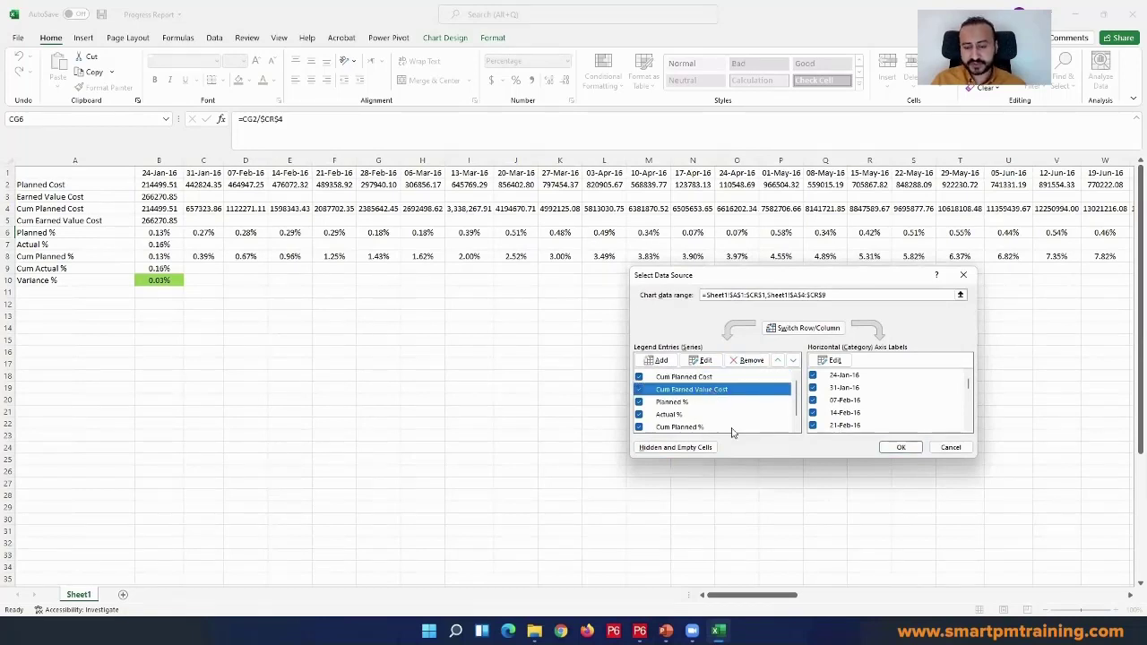
left_click(725, 376)
left_click(749, 360)
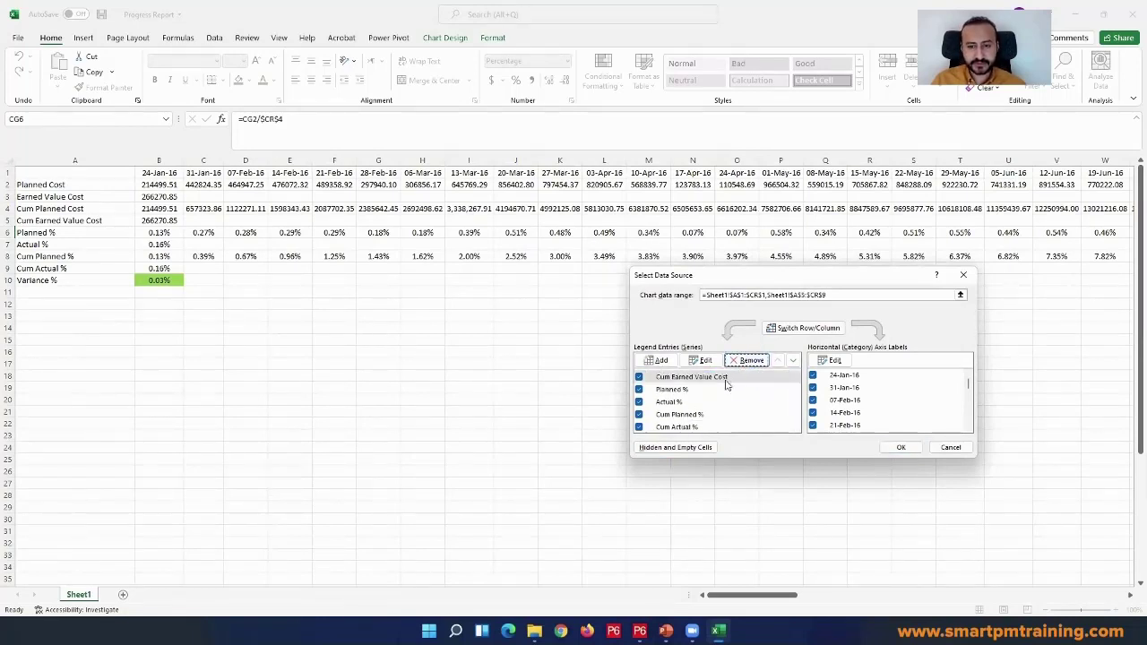
left_click(724, 378)
left_click(749, 360)
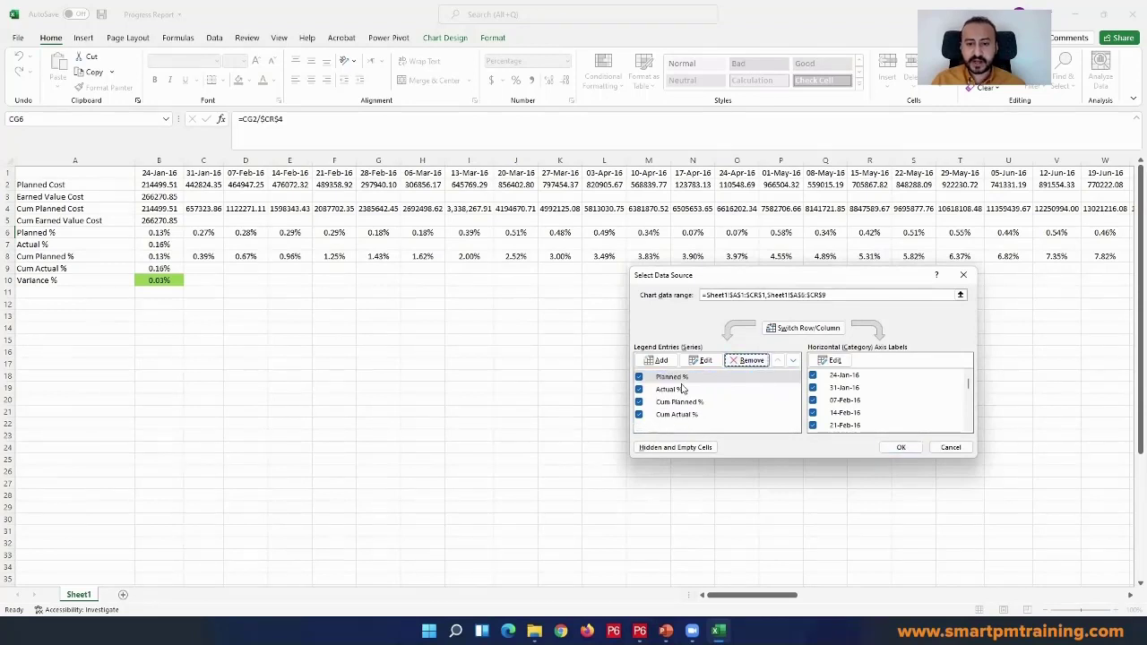
- Check that the chart's horizontal axis labels cover dates through column CR, and apply the data source changes
scroll(861, 385, "down", 10)
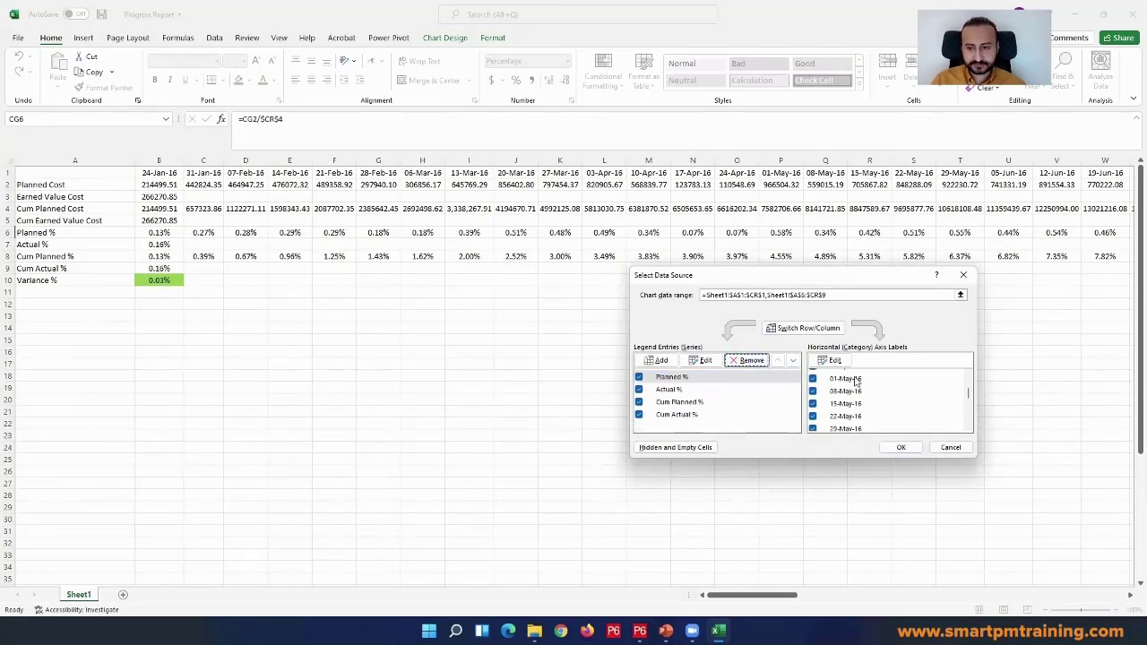
scroll(851, 394, "up", 5)
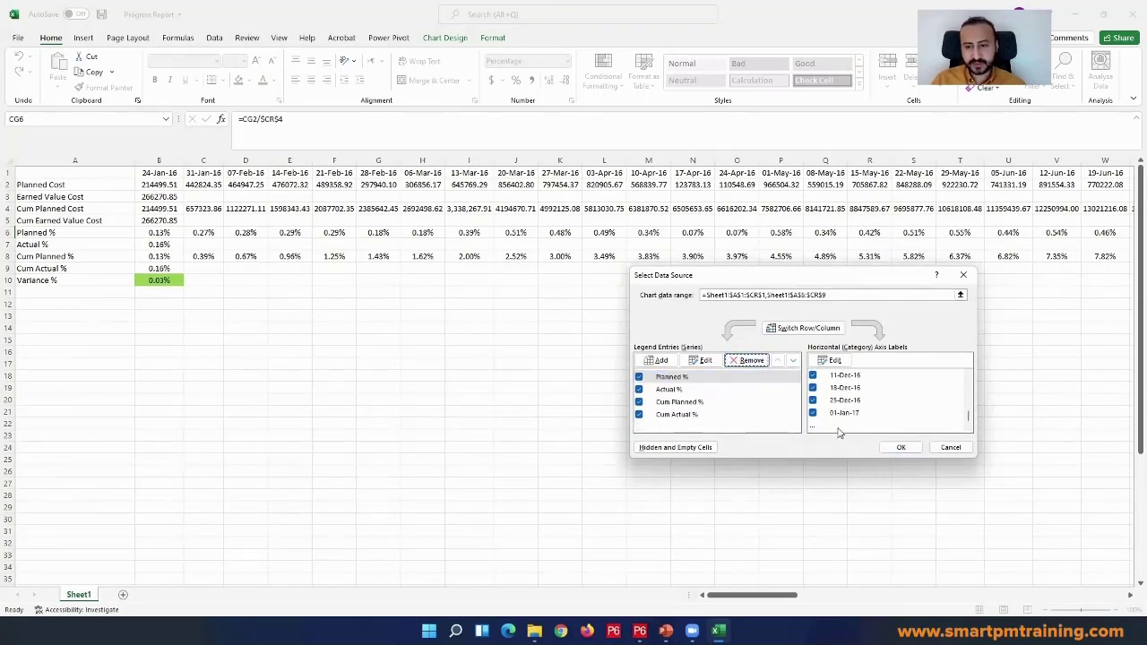
scroll(838, 417, "up", 5)
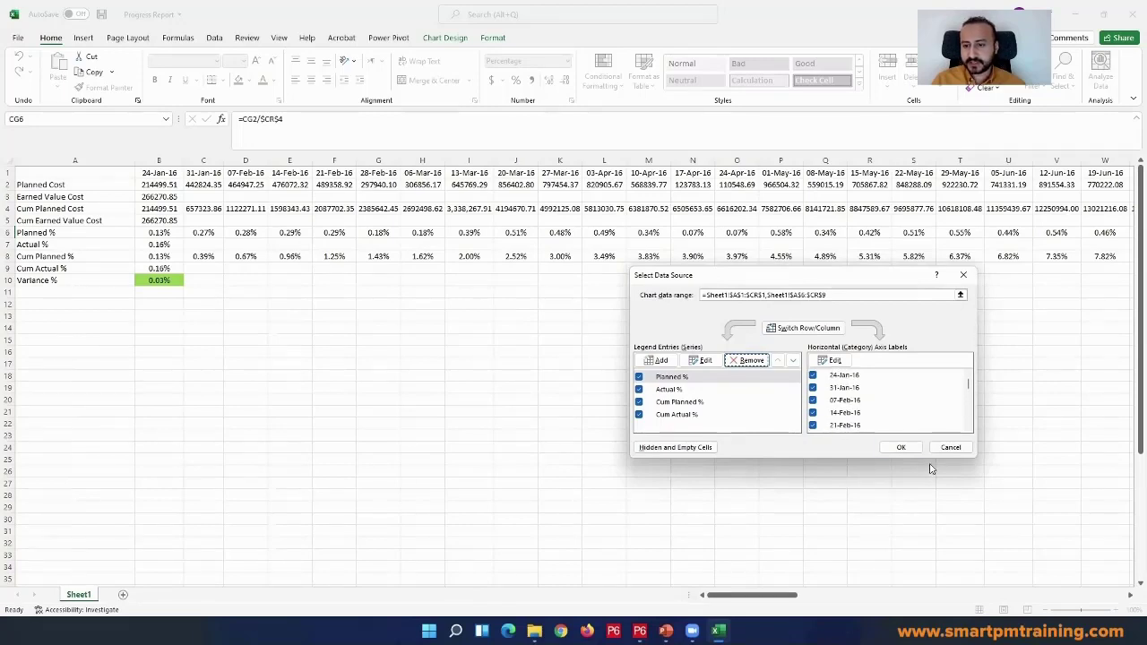
left_click(836, 360)
left_click_drag(784, 599, 1129, 599)
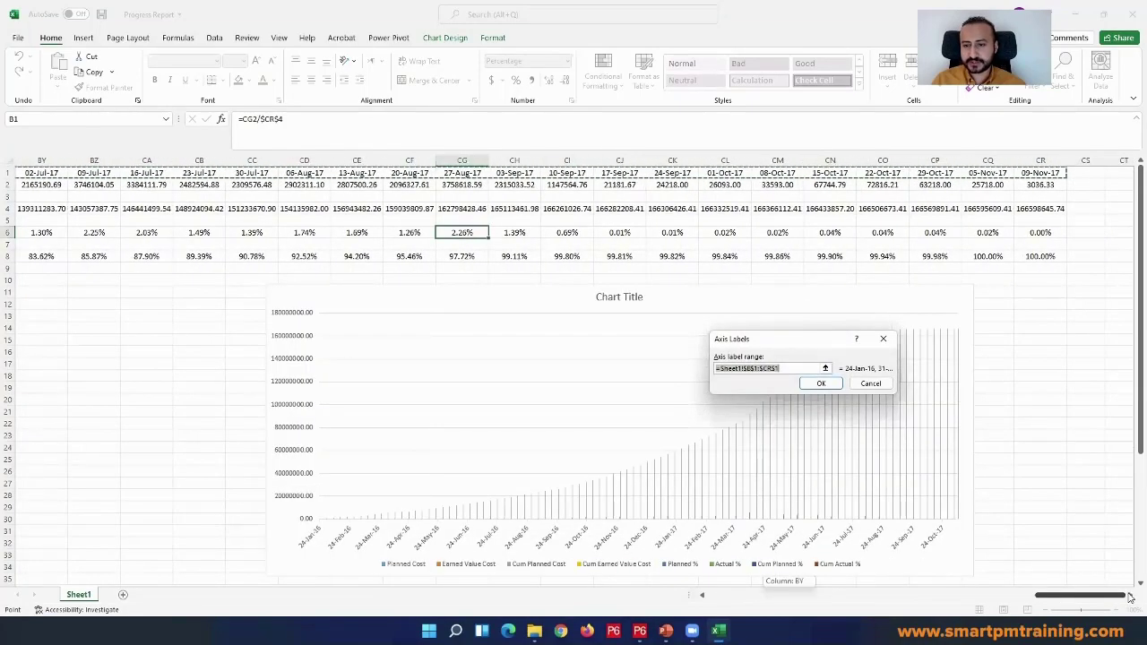
left_click(870, 382)
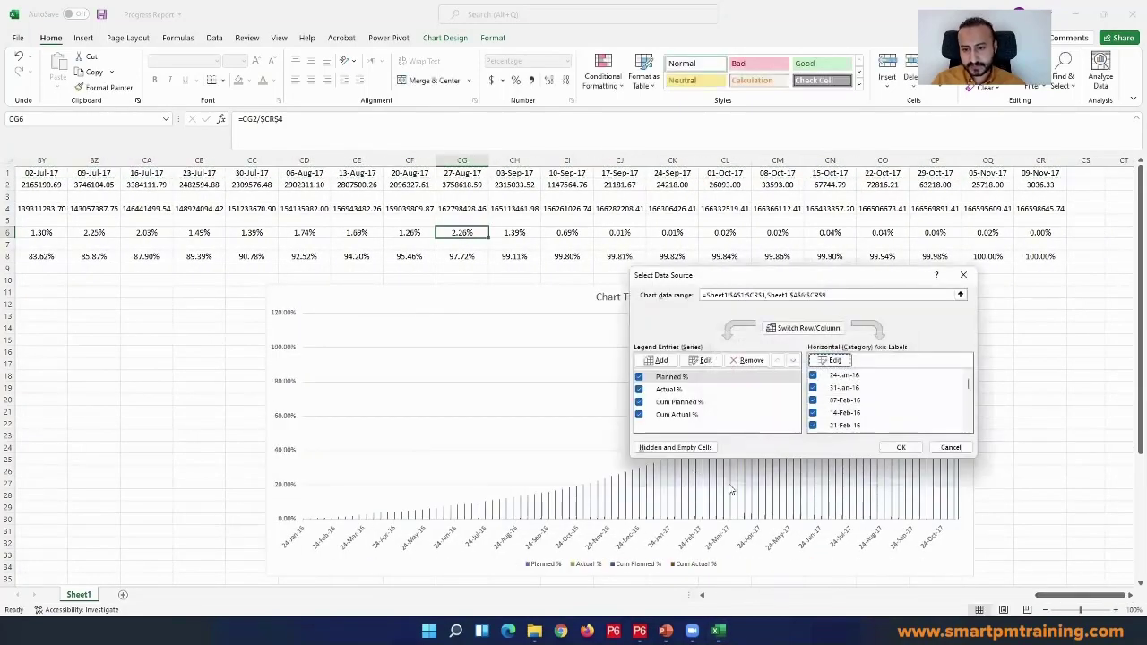
left_click(901, 447)
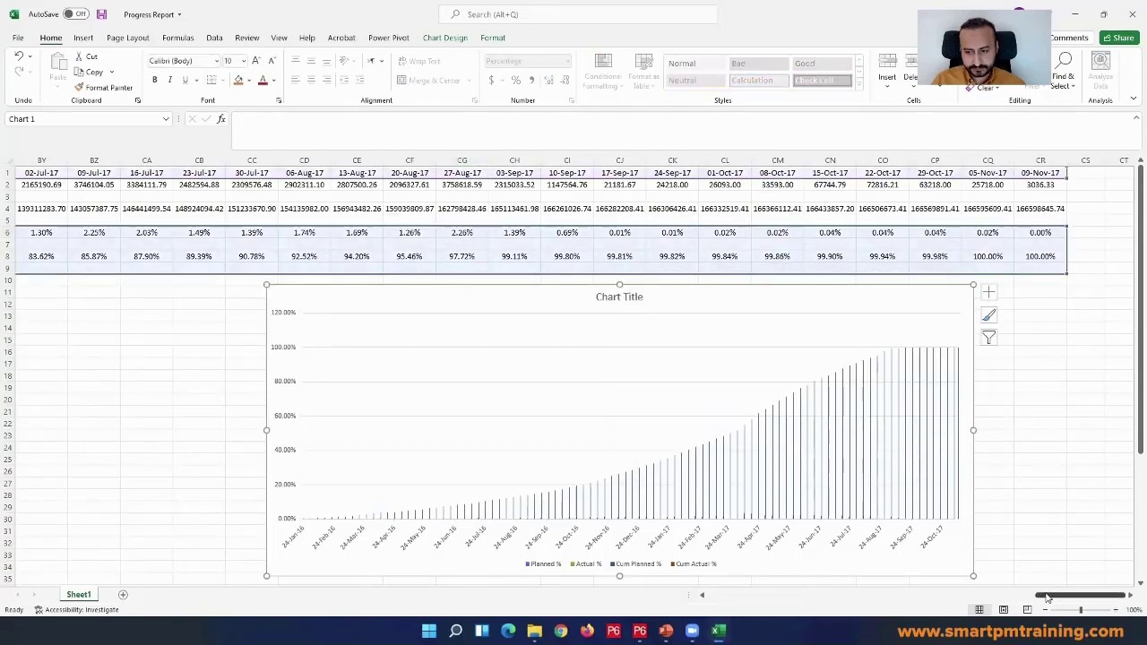
- Try to move the chart in stages across the sheet toward the first columns of the table
mouse_move(1046, 598)
left_mouse_down()
mouse_move(725, 619)
mouse_move(1047, 611)
left_mouse_up()
left_click_drag(591, 298, 67, 296)
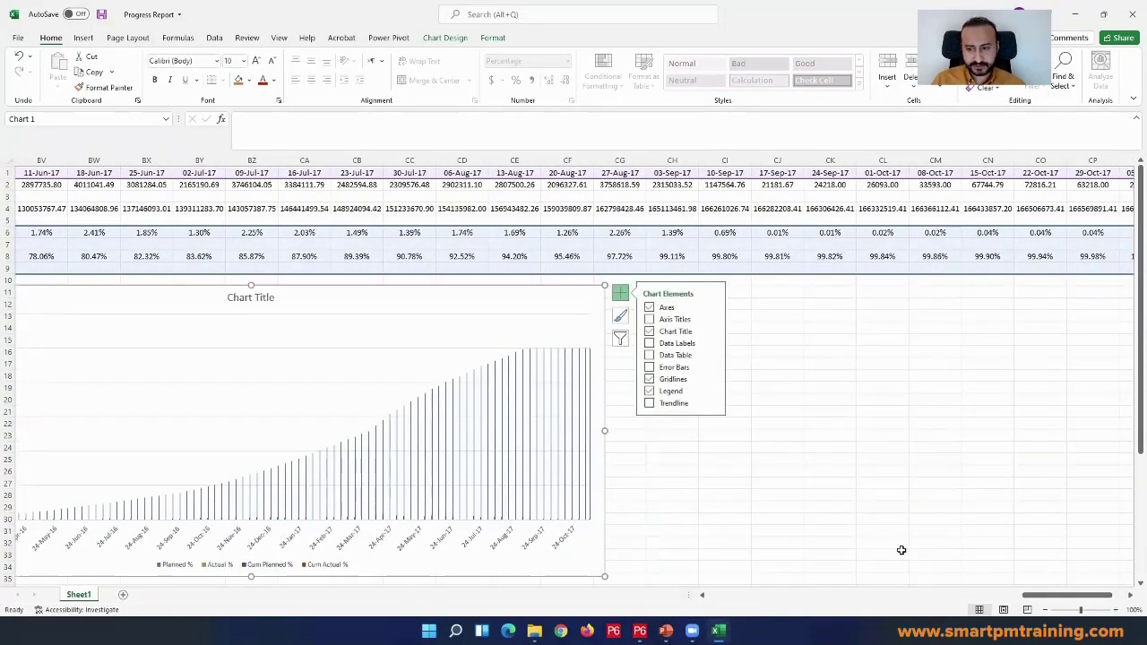
left_click_drag(1050, 597, 950, 602)
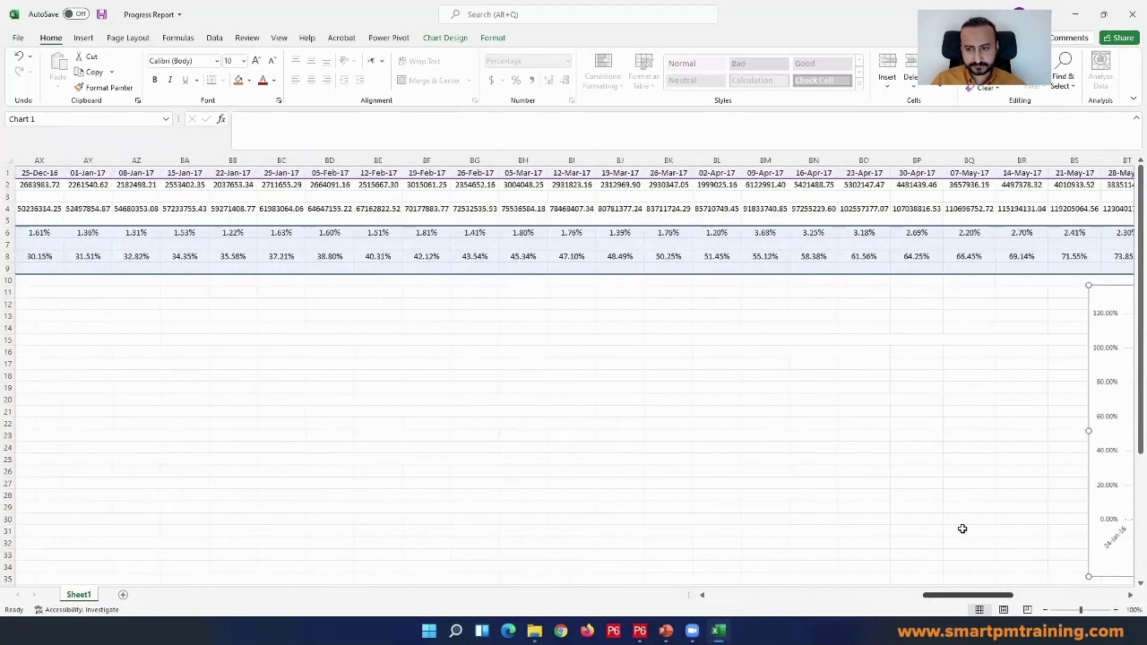
left_click_drag(1104, 304, 93, 320)
left_click_drag(932, 595, 861, 607)
left_click_drag(998, 320, 107, 299)
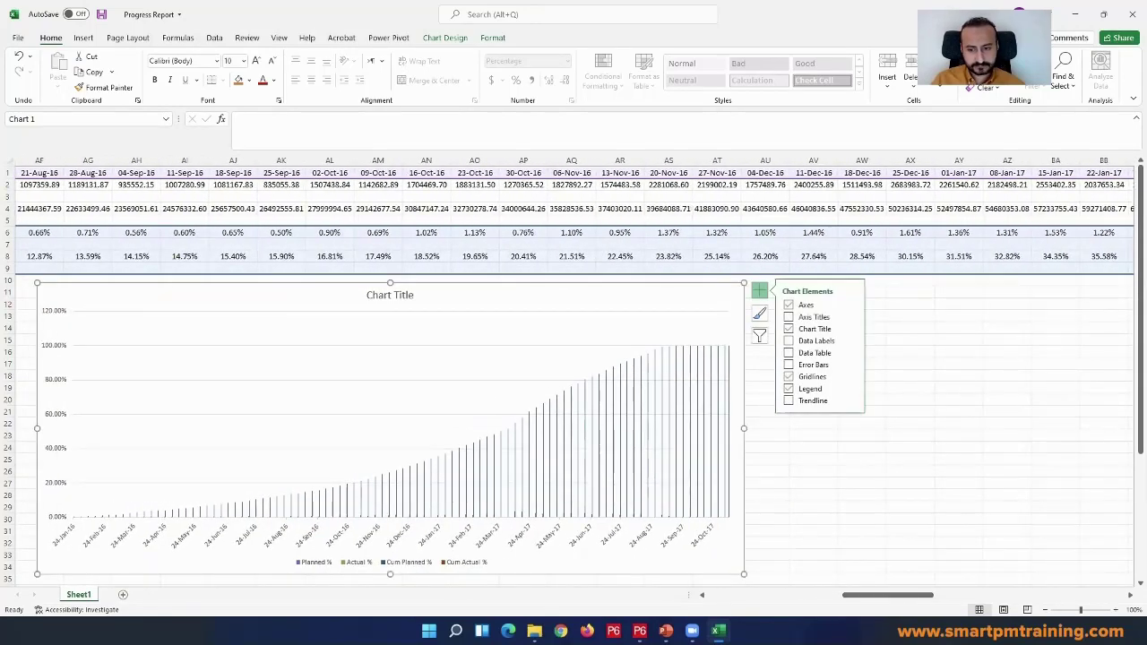
left_click_drag(909, 606, 883, 613)
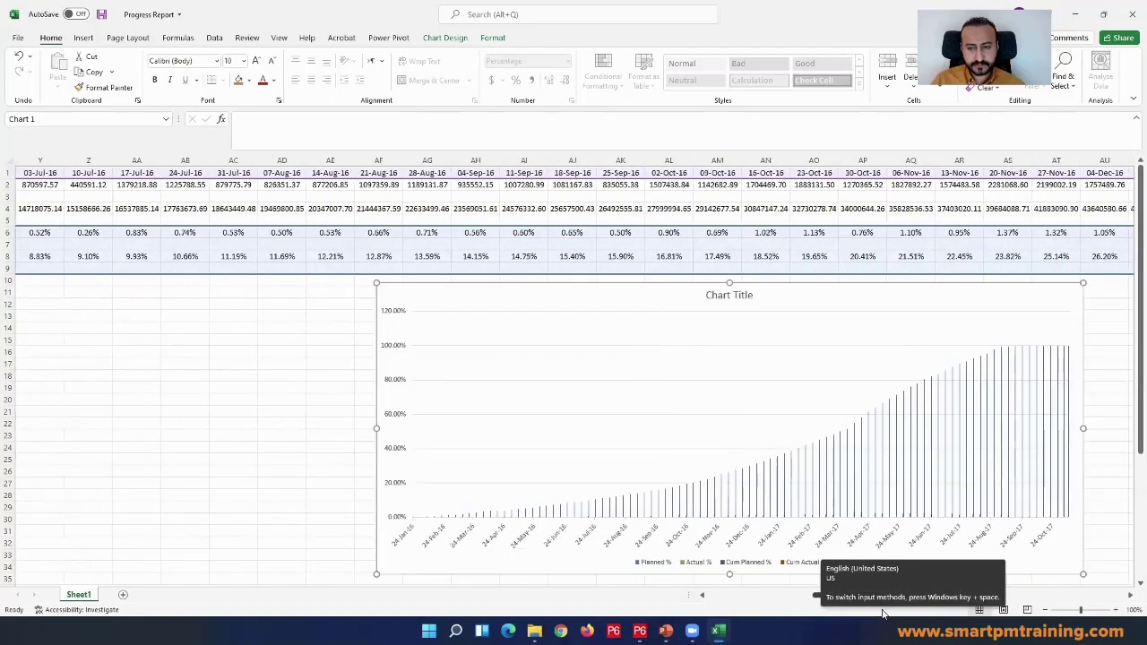
- Cut the chart, paste it at cell A12 below the table, and shift it to start at column B
key("Delete")
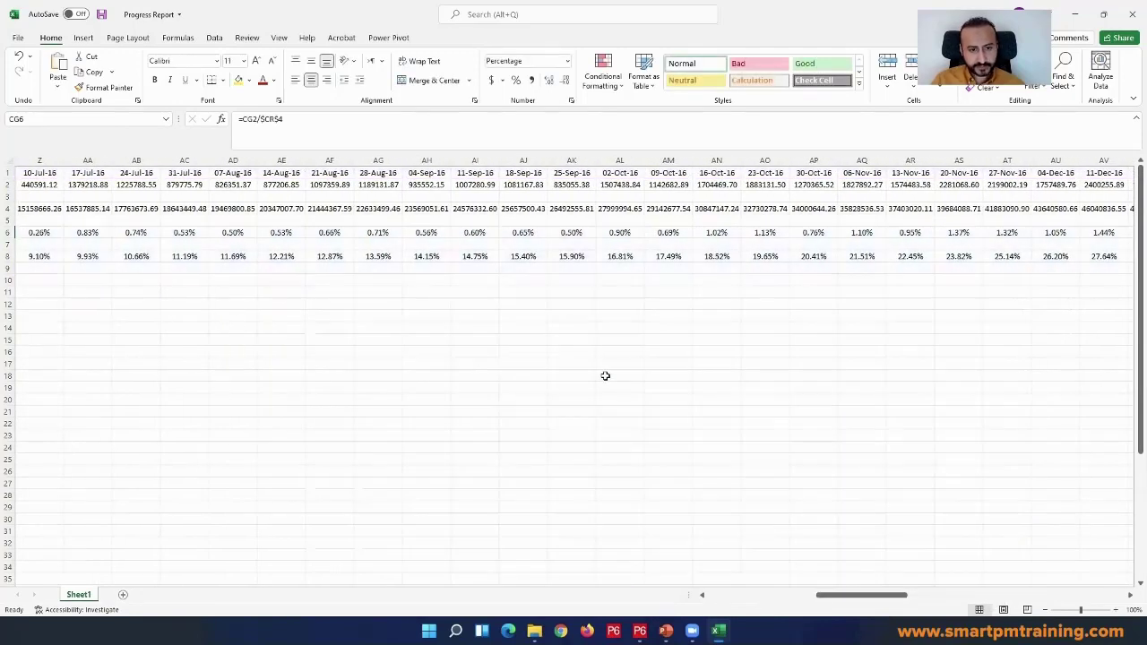
left_click_drag(887, 595, 778, 595)
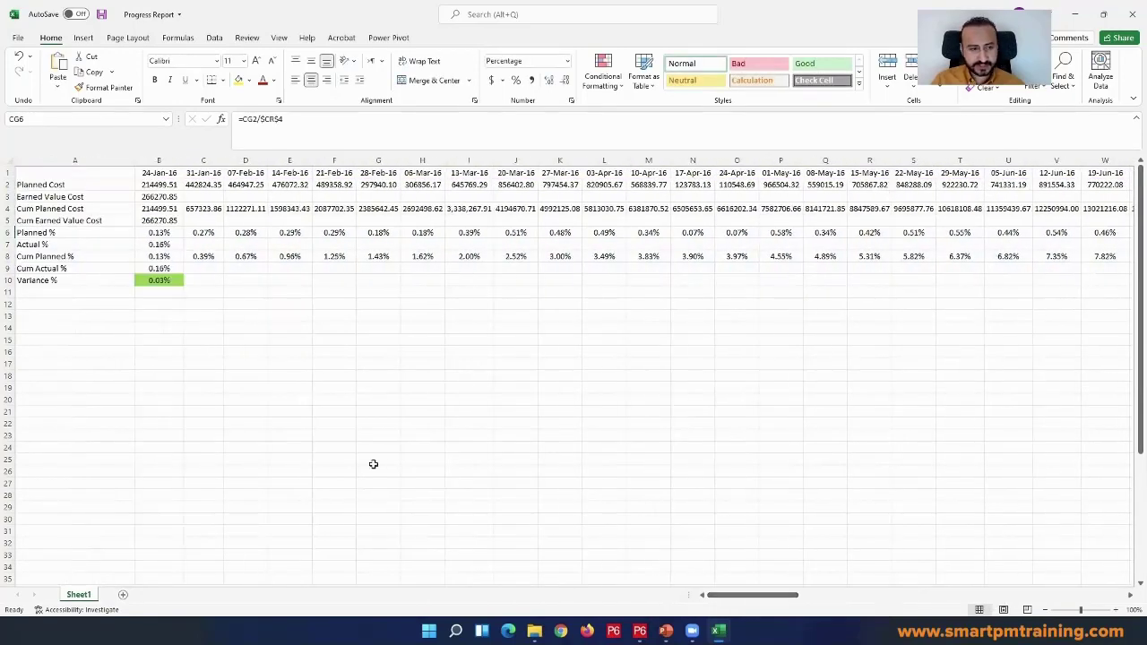
left_click(90, 301)
key("ctrl+z")
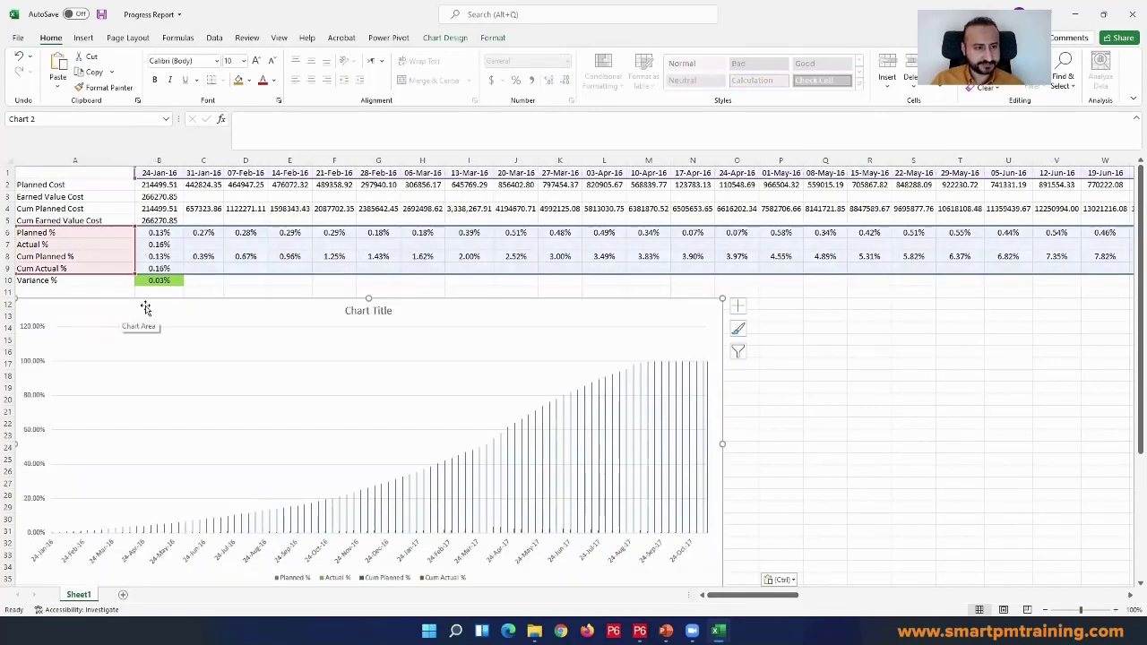
left_click_drag(145, 309, 277, 309)
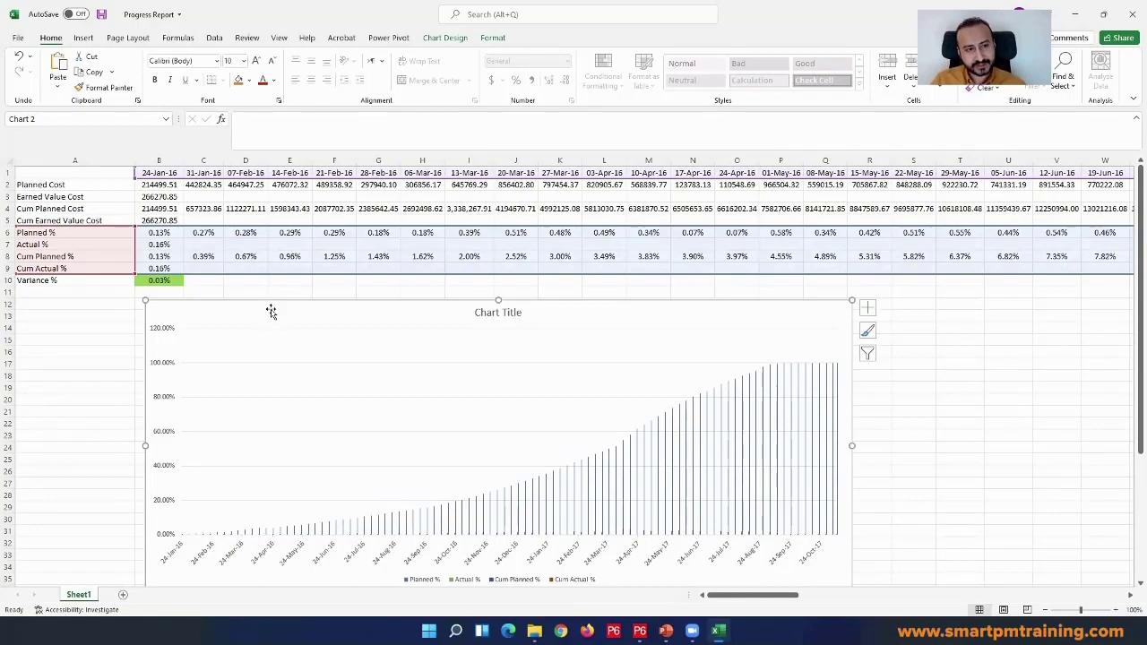
- Examine the Planned % and Cum Planned % values for the weeks from 12-Feb-17 to 12-Mar-17
left_click_drag(774, 596, 869, 611)
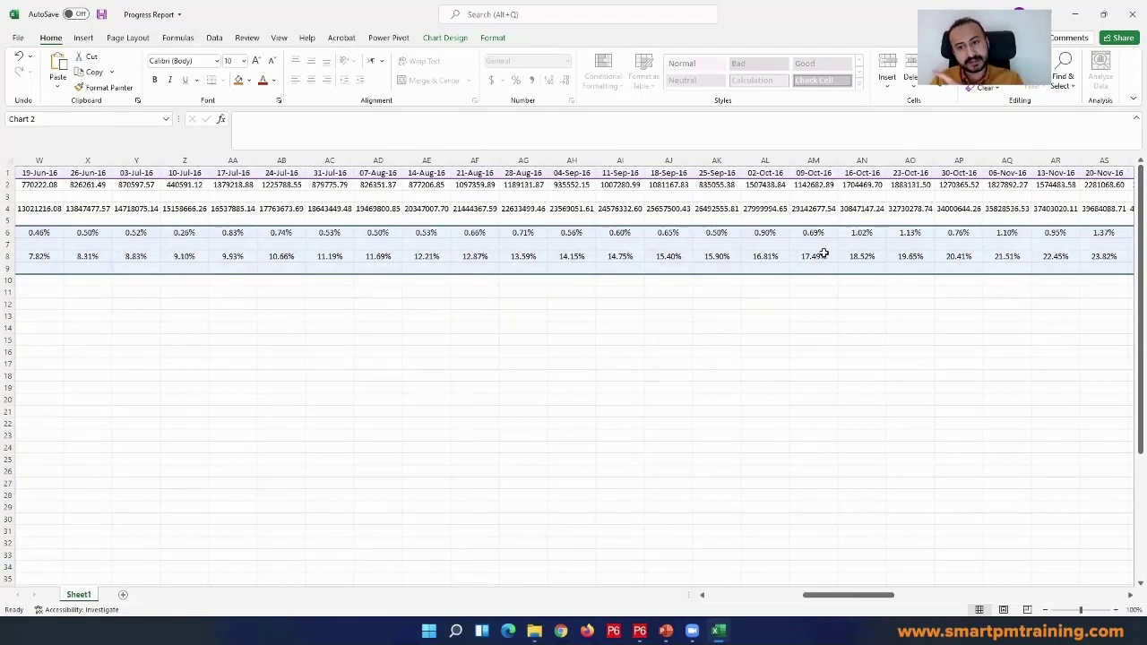
left_click_drag(871, 598, 890, 595)
left_click_drag(906, 596, 967, 607)
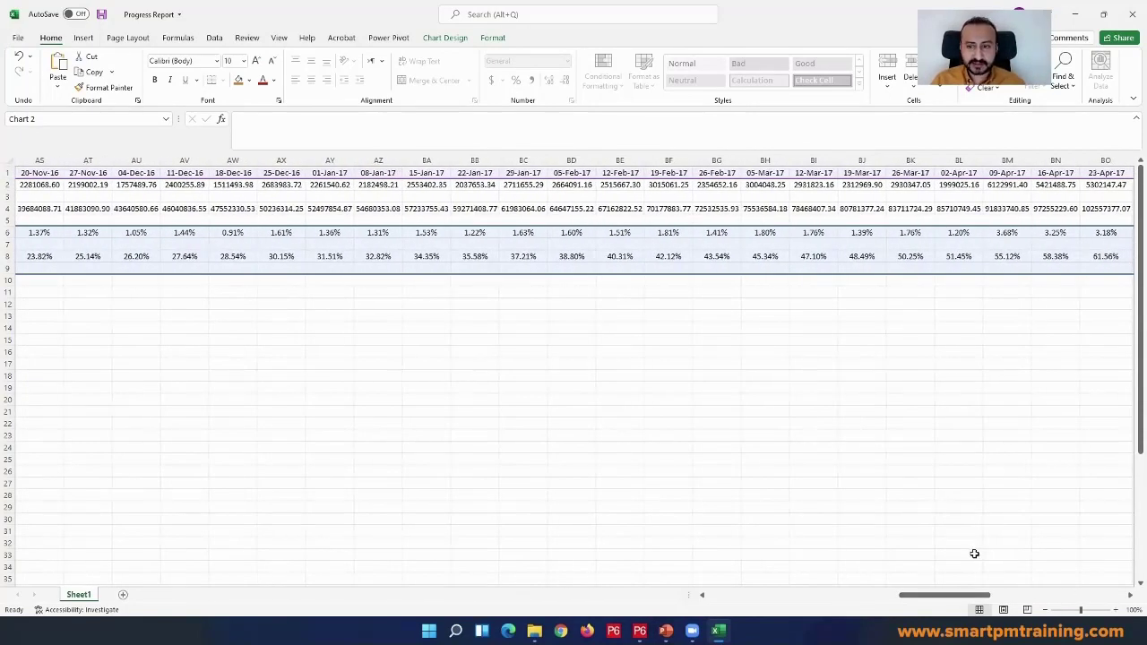
left_click(825, 233)
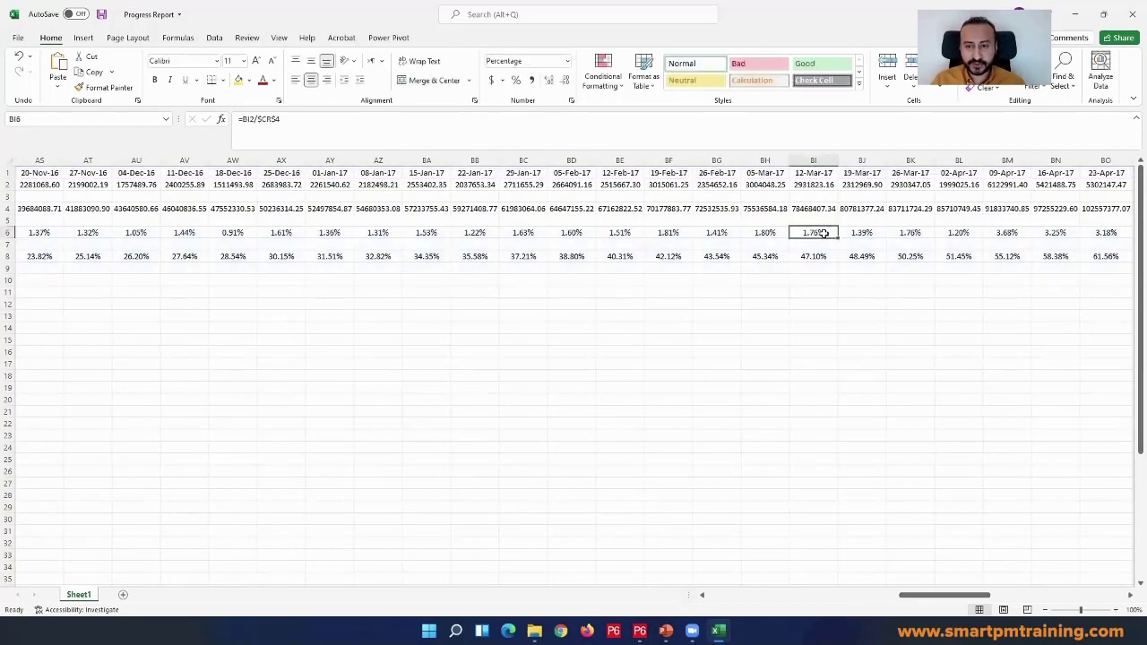
left_click(824, 257)
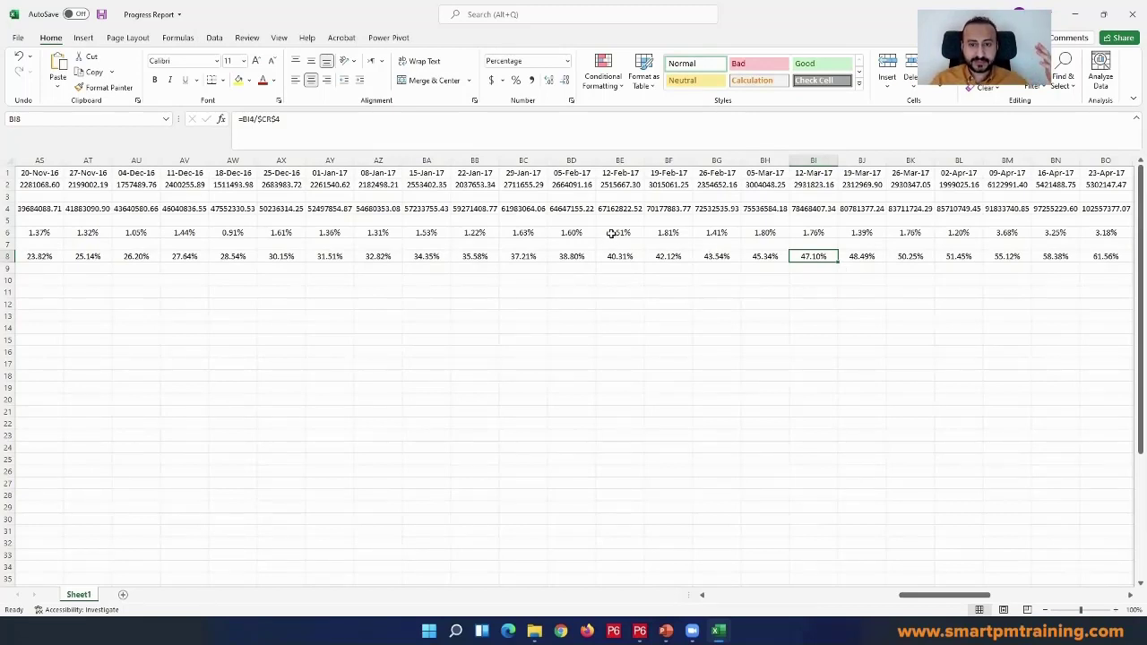
left_click_drag(611, 233, 835, 234)
left_click_drag(615, 256, 829, 256)
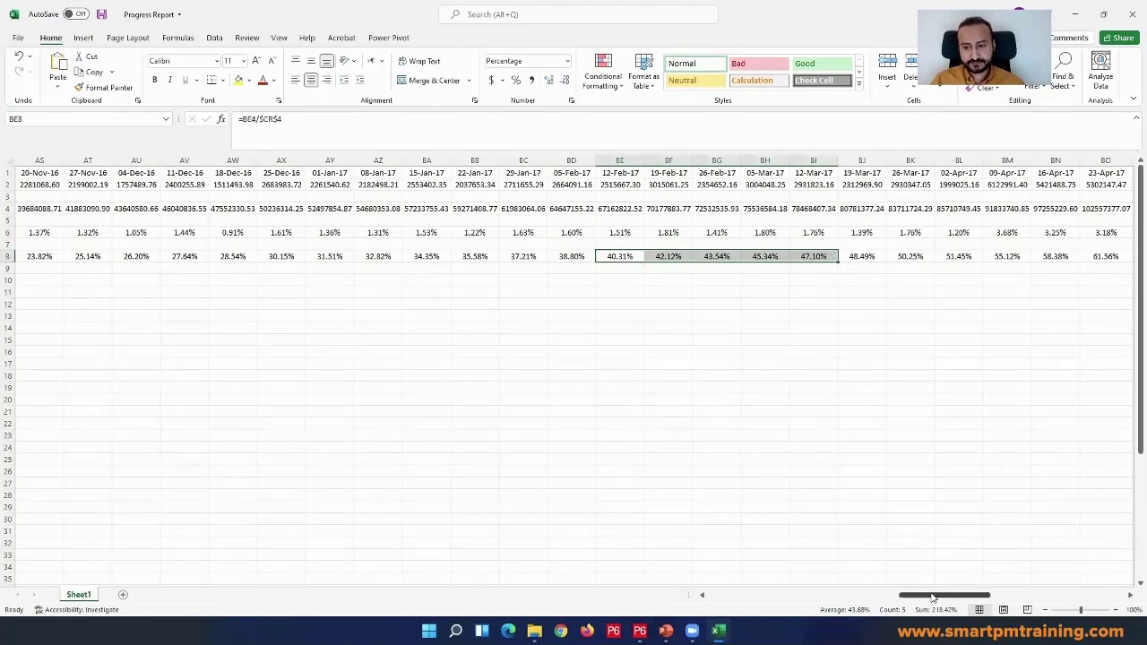
- Change the progress chart's type to the Clustered Column - Line combo
left_click_drag(910, 596, 712, 598)
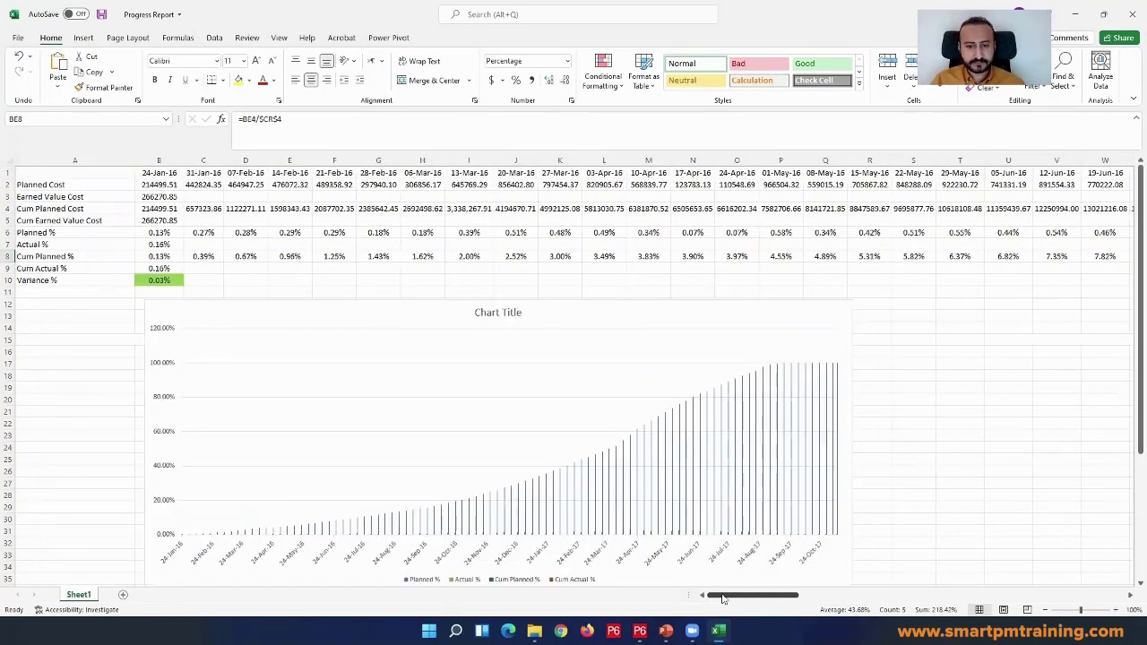
right_click(363, 319)
left_click(399, 586)
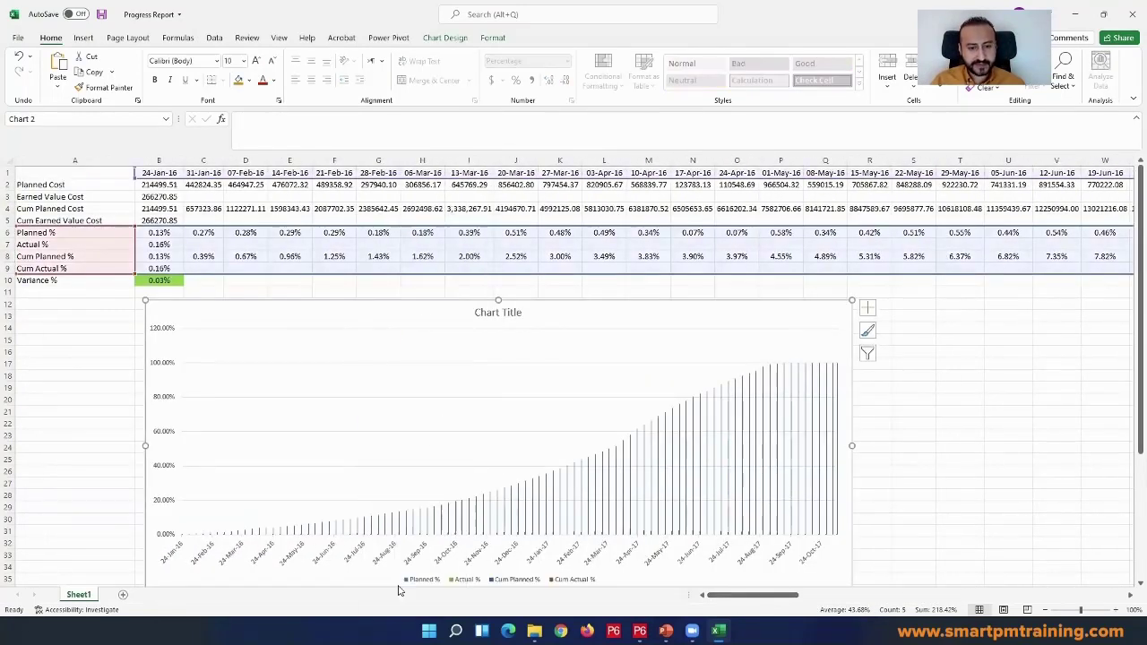
right_click(314, 276)
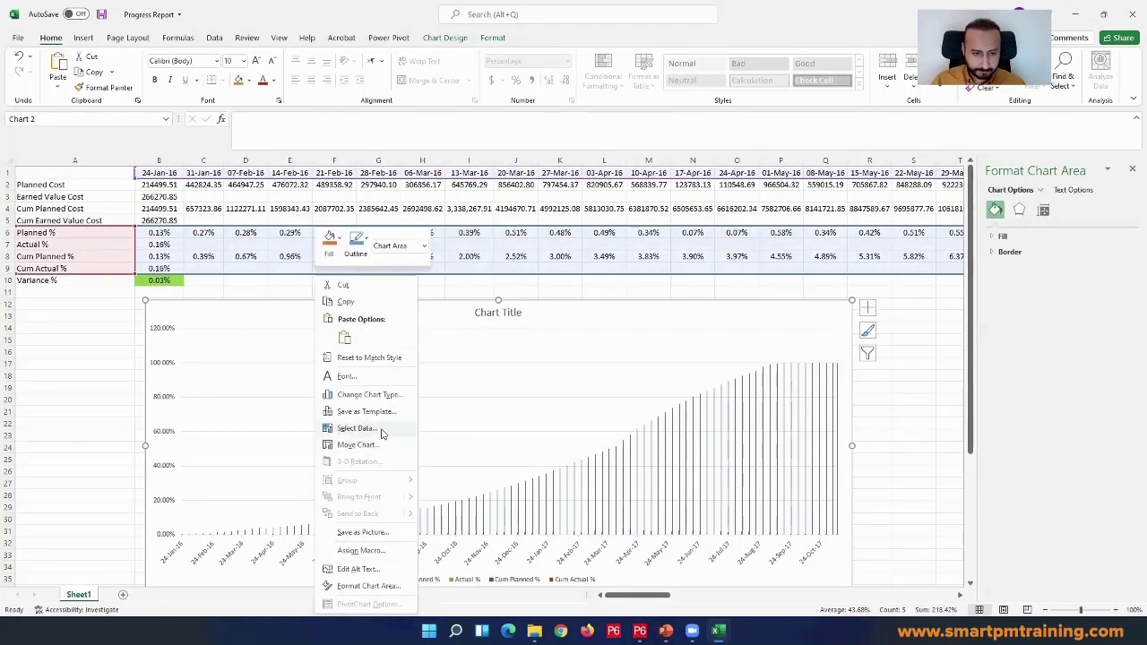
left_click(388, 396)
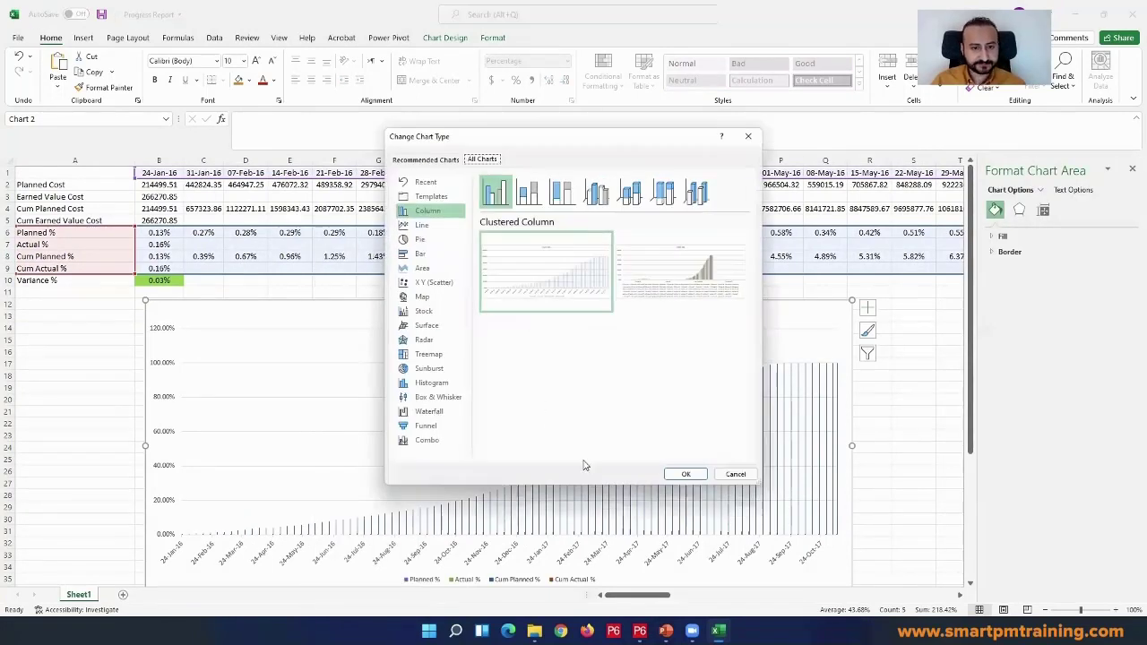
left_click(428, 441)
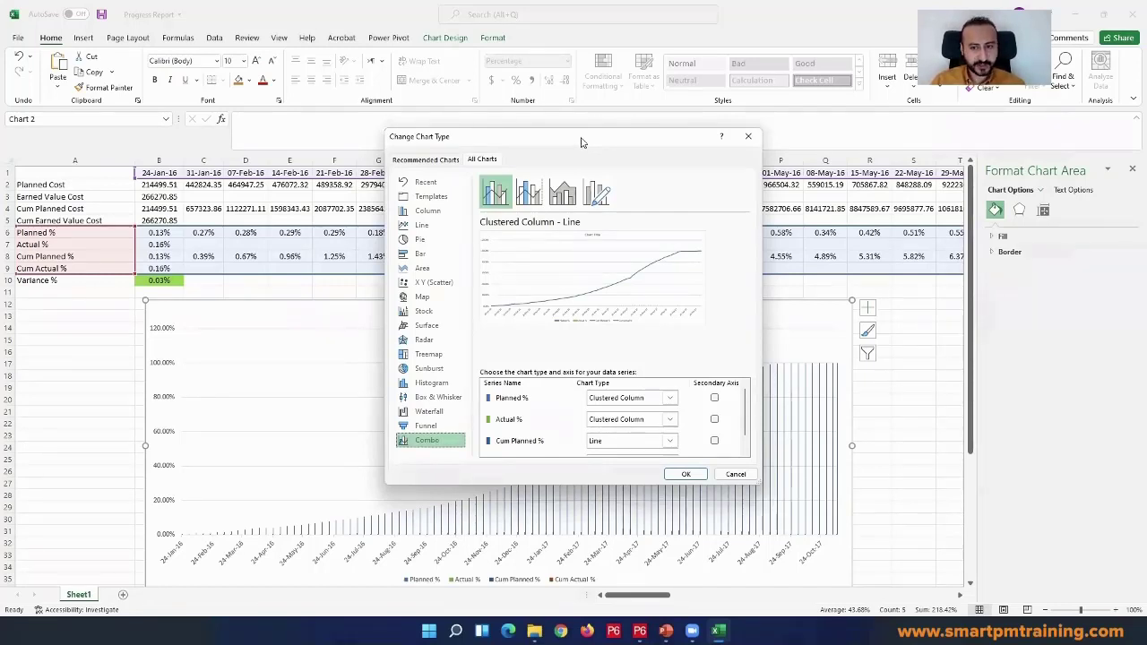
left_click_drag(581, 142, 912, 129)
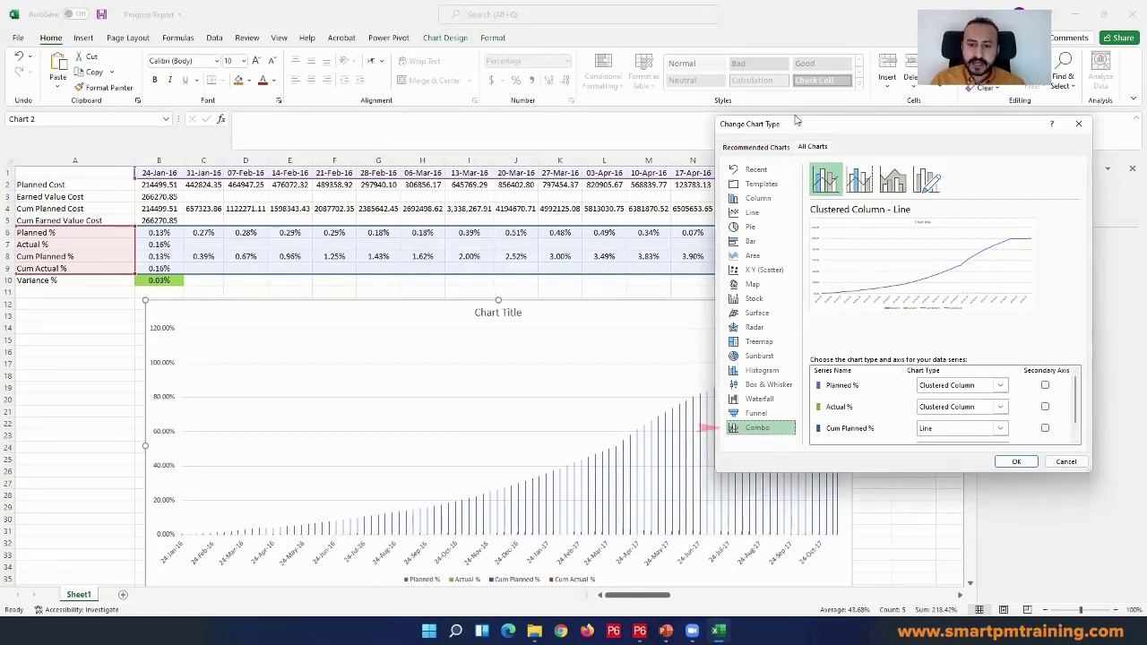
left_click_drag(796, 123, 821, 83)
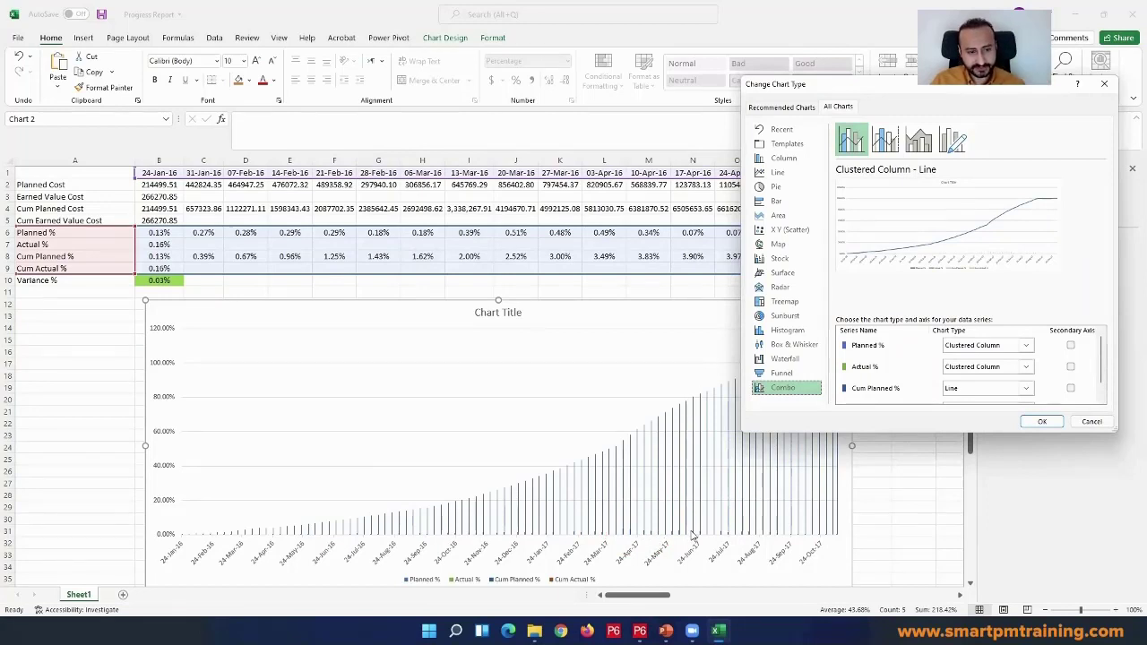
- Plot Cum Planned % and Cum Actual % on the combo chart's secondary axis, and move the chart up over the table
scroll(906, 371, "down", 1)
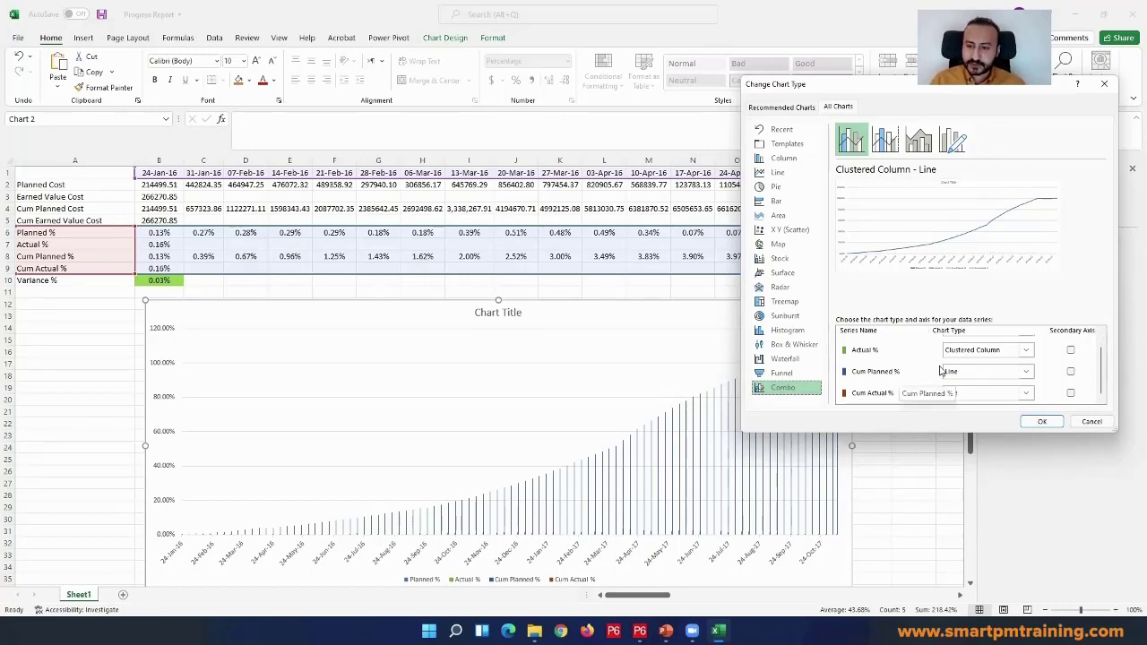
scroll(910, 371, "up", 1)
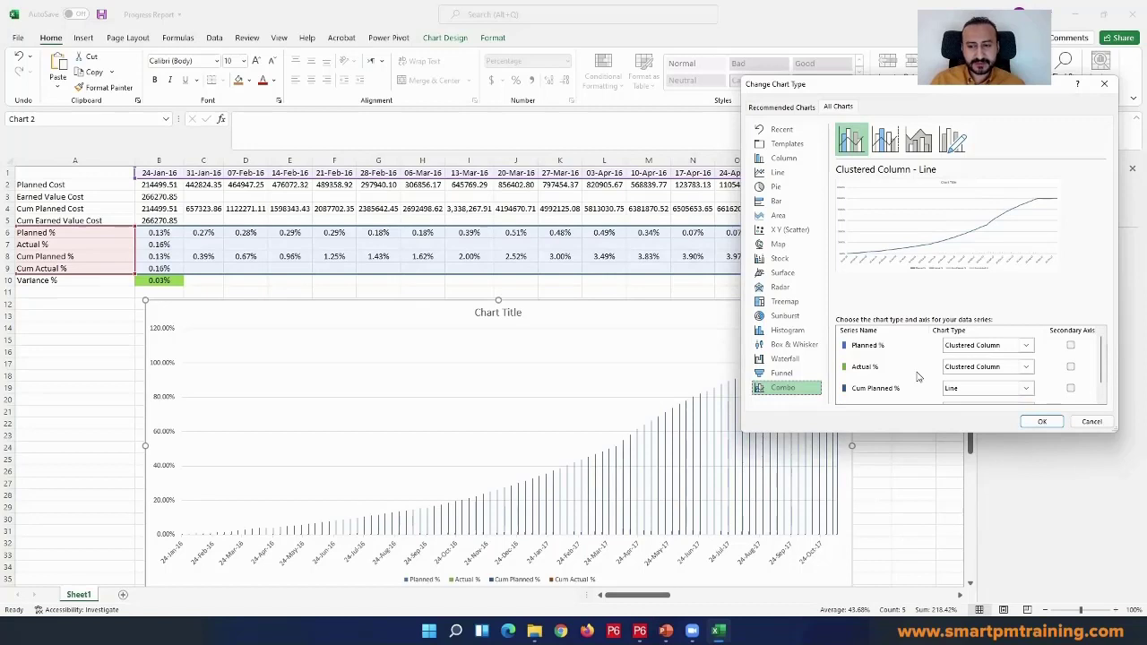
mouse_move(885, 346)
left_mouse_down()
mouse_move(835, 359)
mouse_move(882, 348)
mouse_move(866, 368)
left_mouse_up()
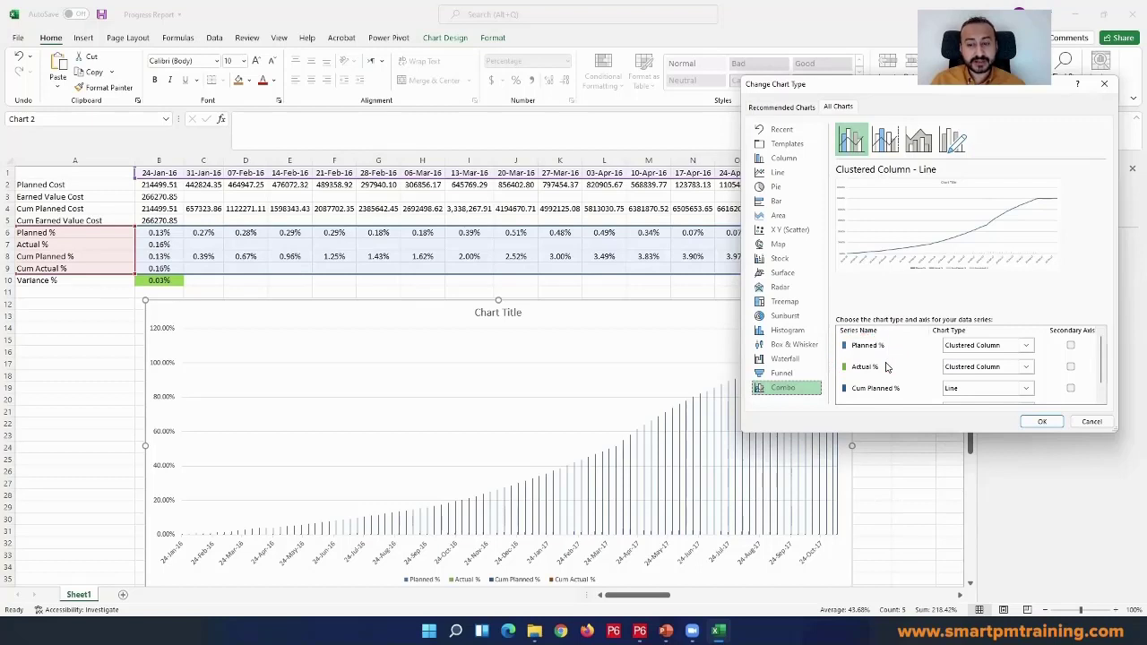
scroll(889, 372, "down", 1)
mouse_move(891, 378)
left_mouse_down()
mouse_move(860, 359)
mouse_move(888, 381)
left_mouse_up()
scroll(902, 363, "up", 1)
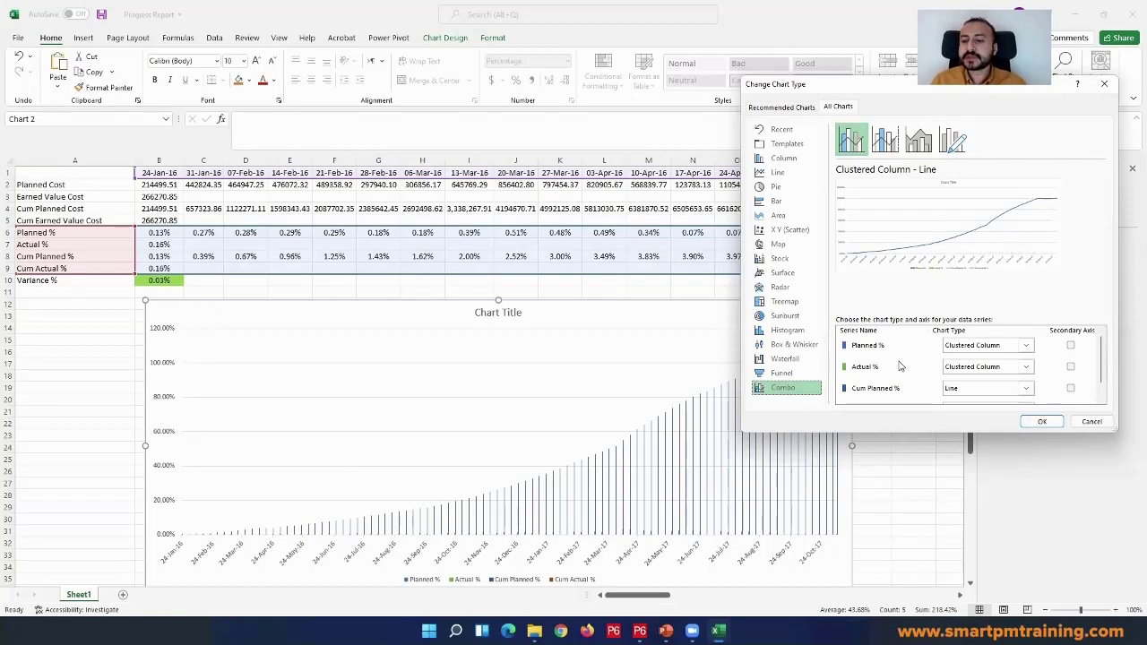
scroll(902, 366, "down", 1)
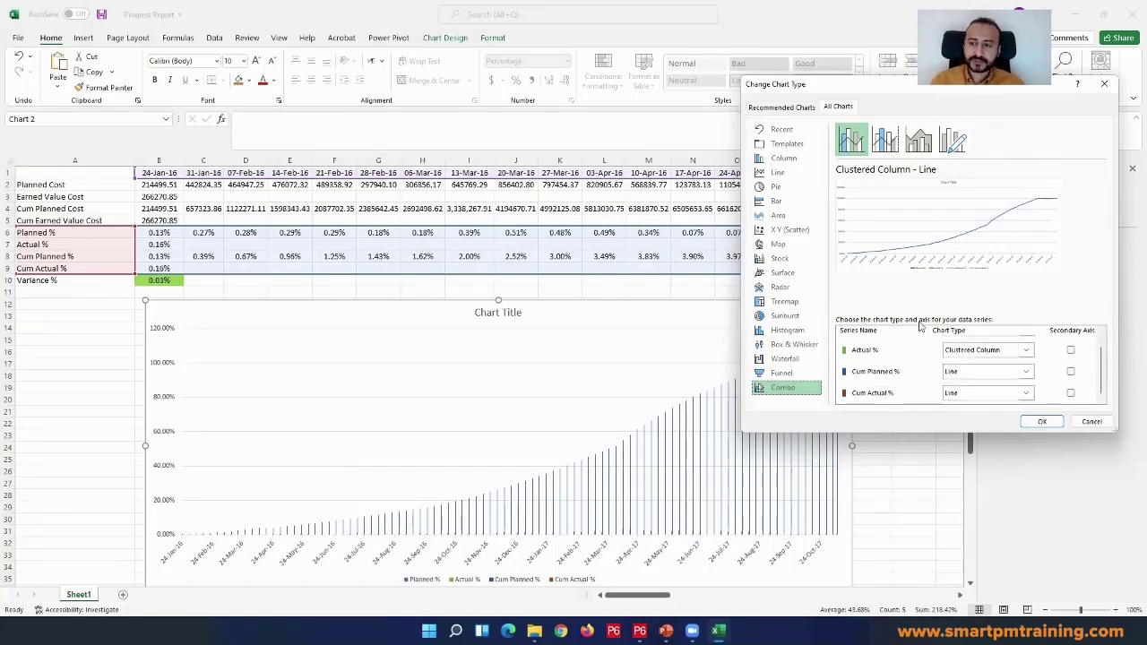
left_click(1071, 373)
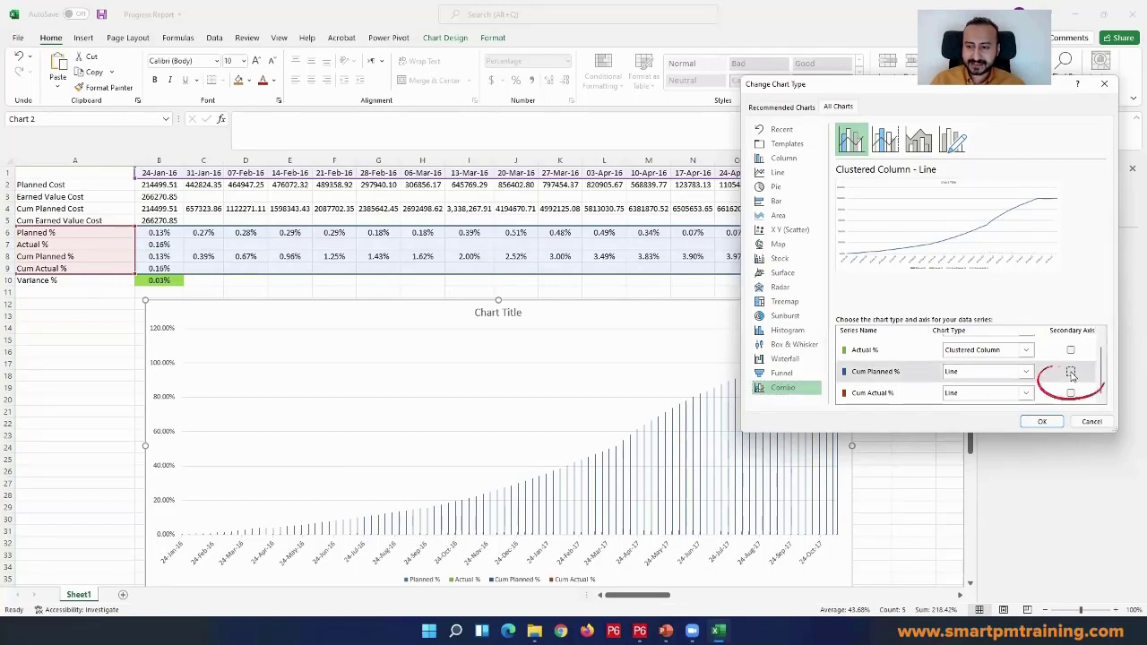
left_click(1070, 393)
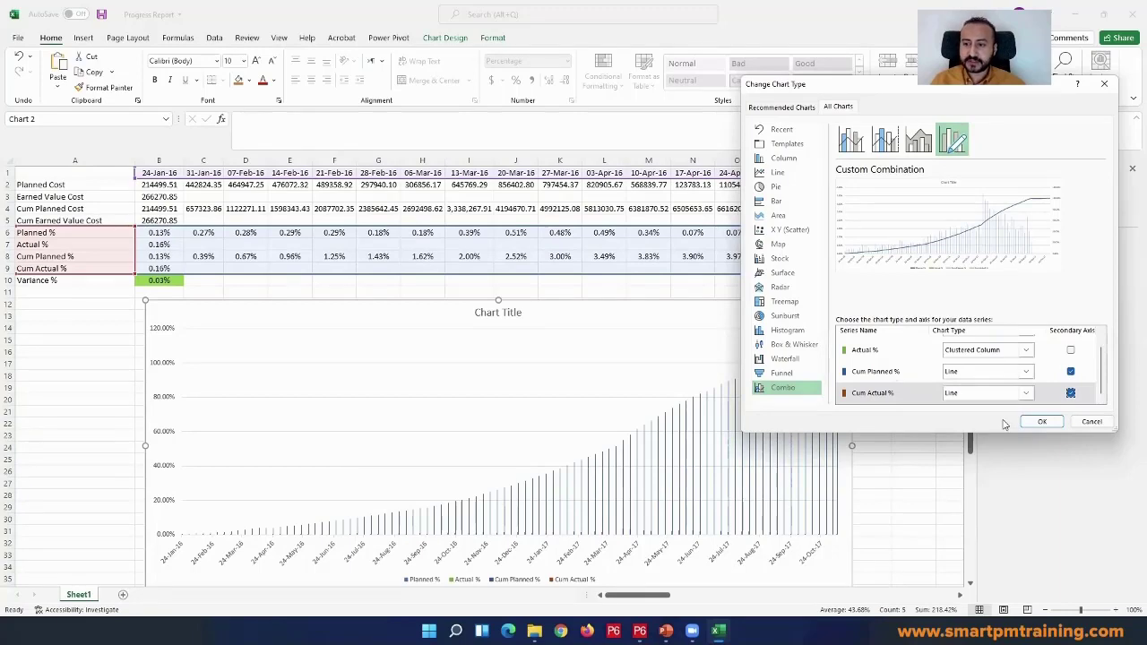
left_click(1041, 425)
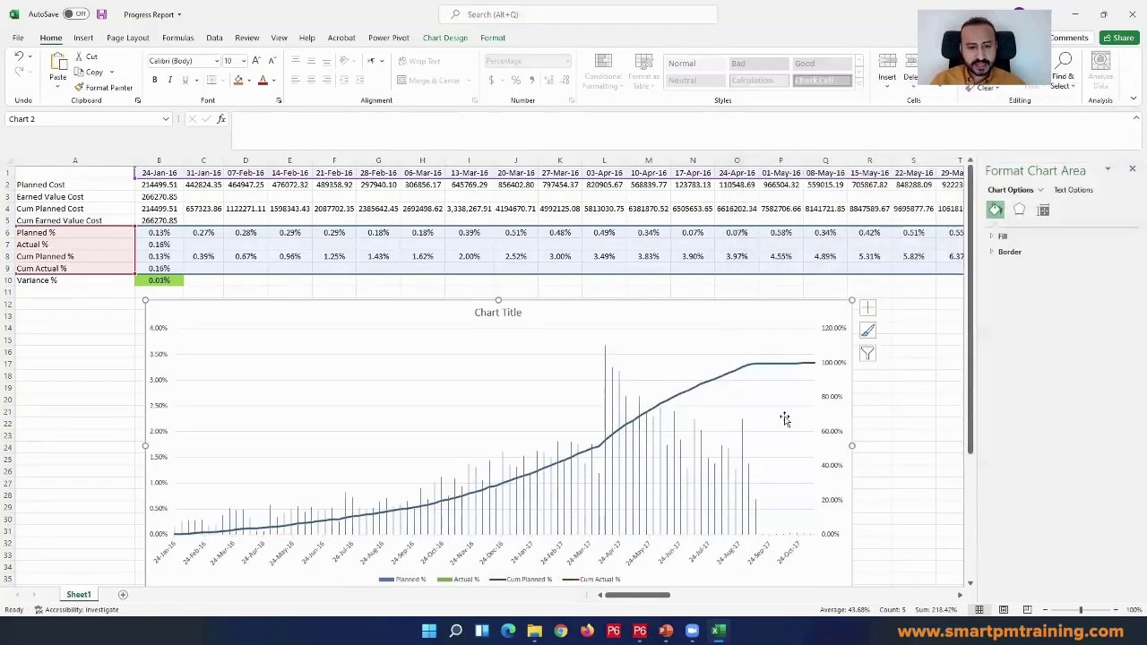
left_click_drag(385, 311, 414, 255)
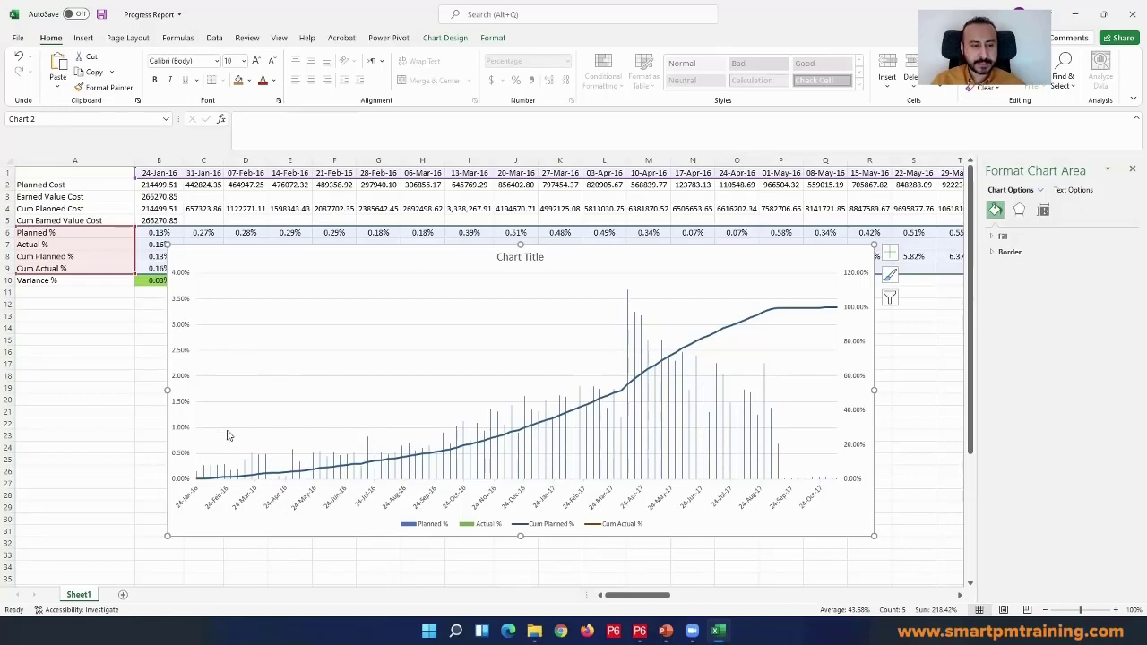
mouse_move(179, 306)
left_mouse_down()
mouse_move(186, 274)
mouse_move(185, 476)
mouse_move(203, 499)
left_mouse_up()
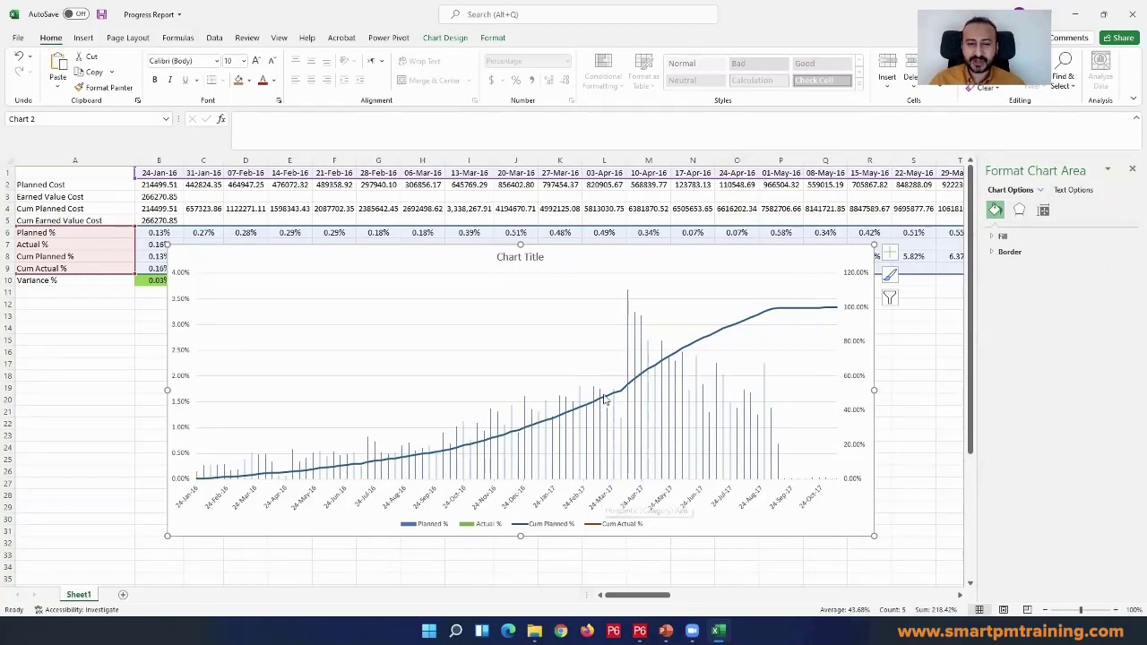
mouse_move(612, 396)
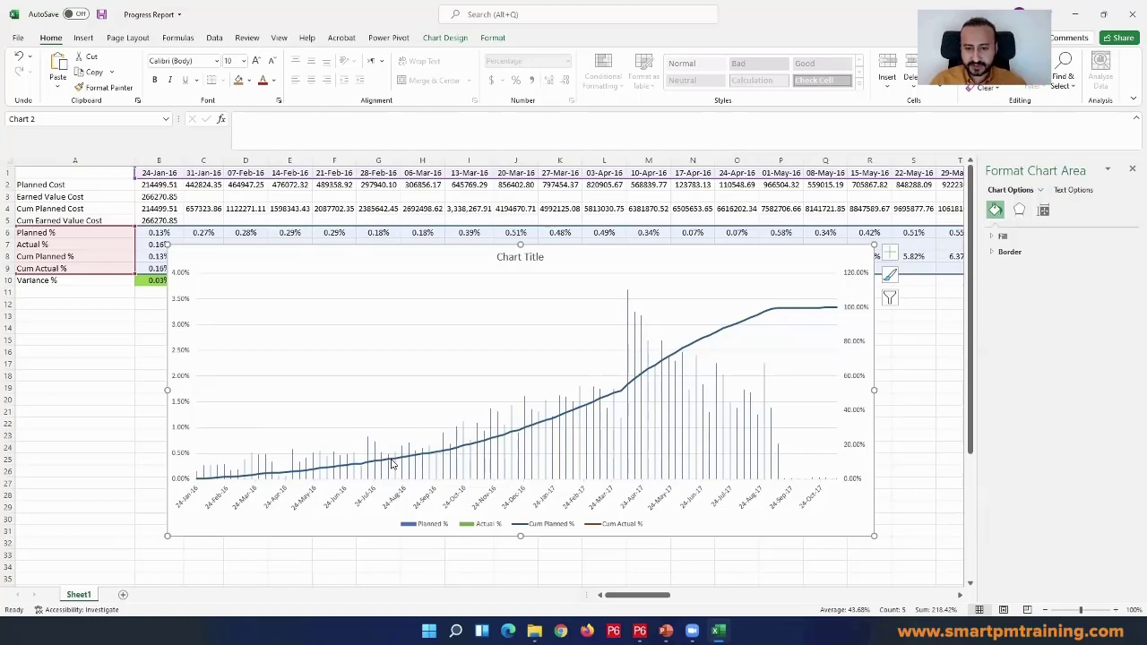
- Set the chart's horizontal axis type to Text axis, and reposition and enlarge the chart over the table
left_click_drag(302, 263, 218, 192)
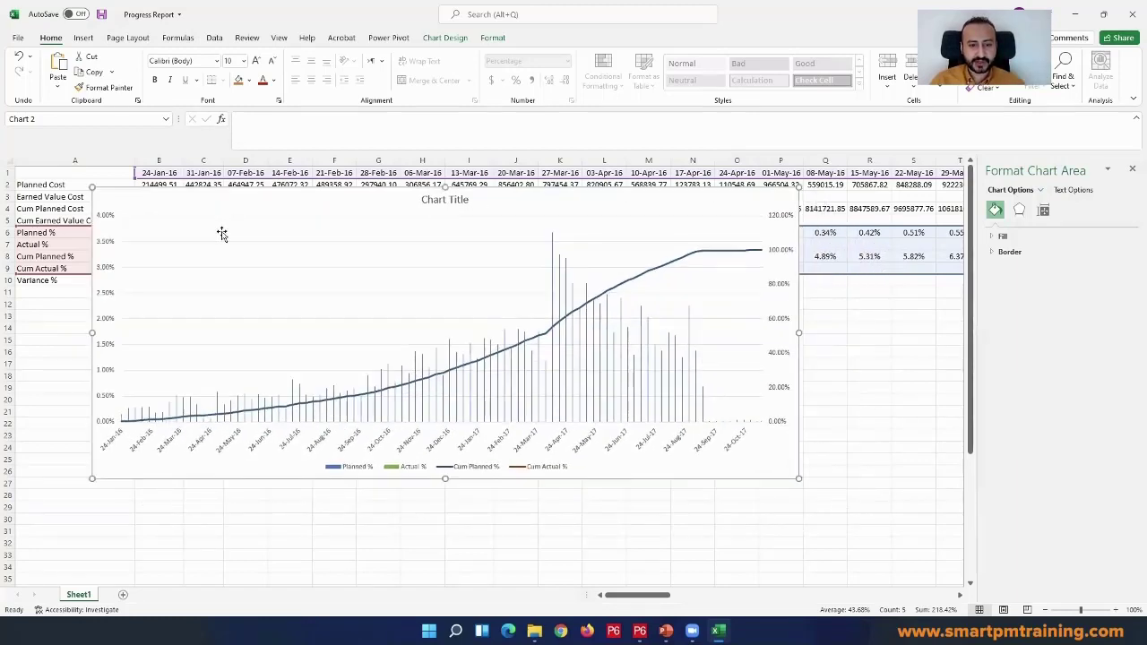
left_click(453, 445)
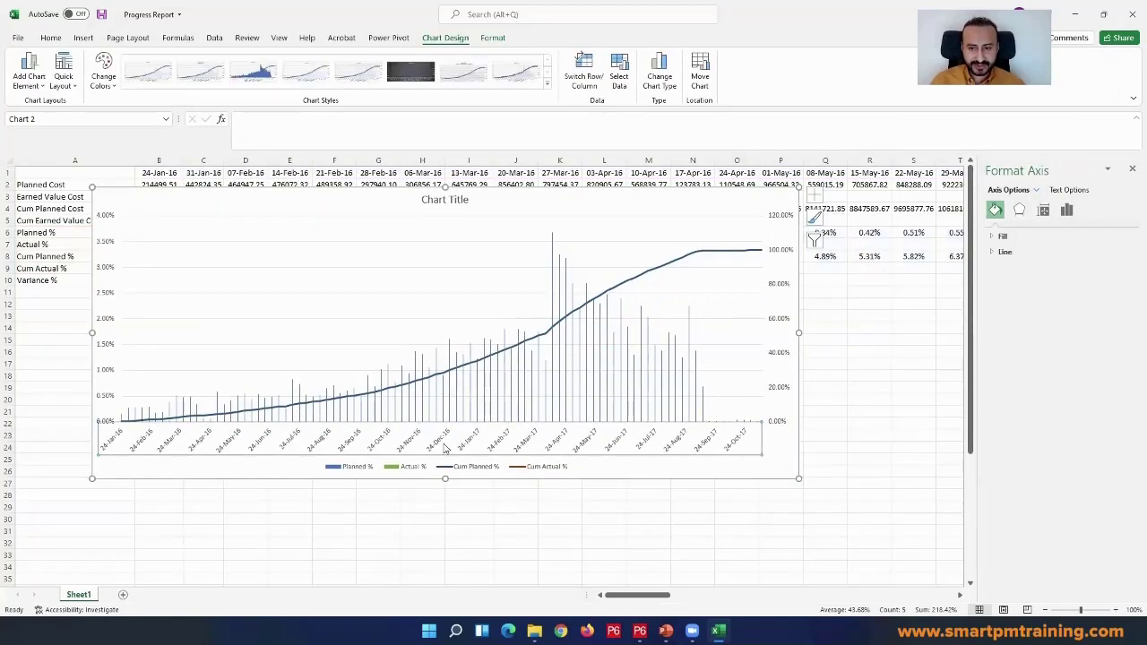
right_click(590, 443)
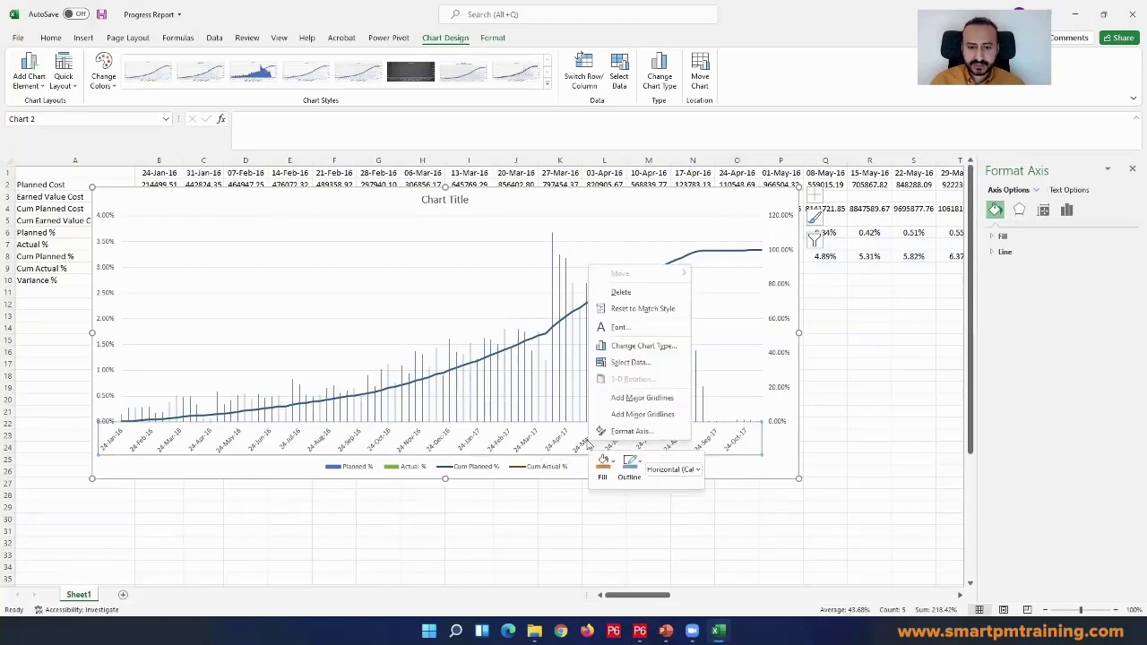
left_click(623, 437)
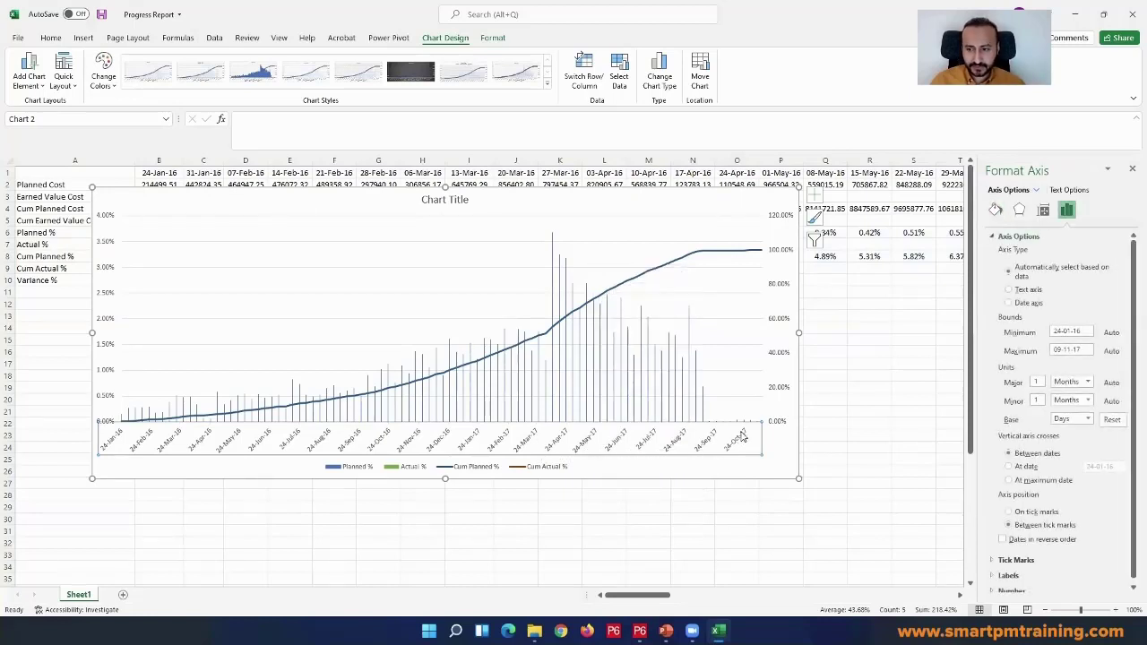
left_click(1028, 292)
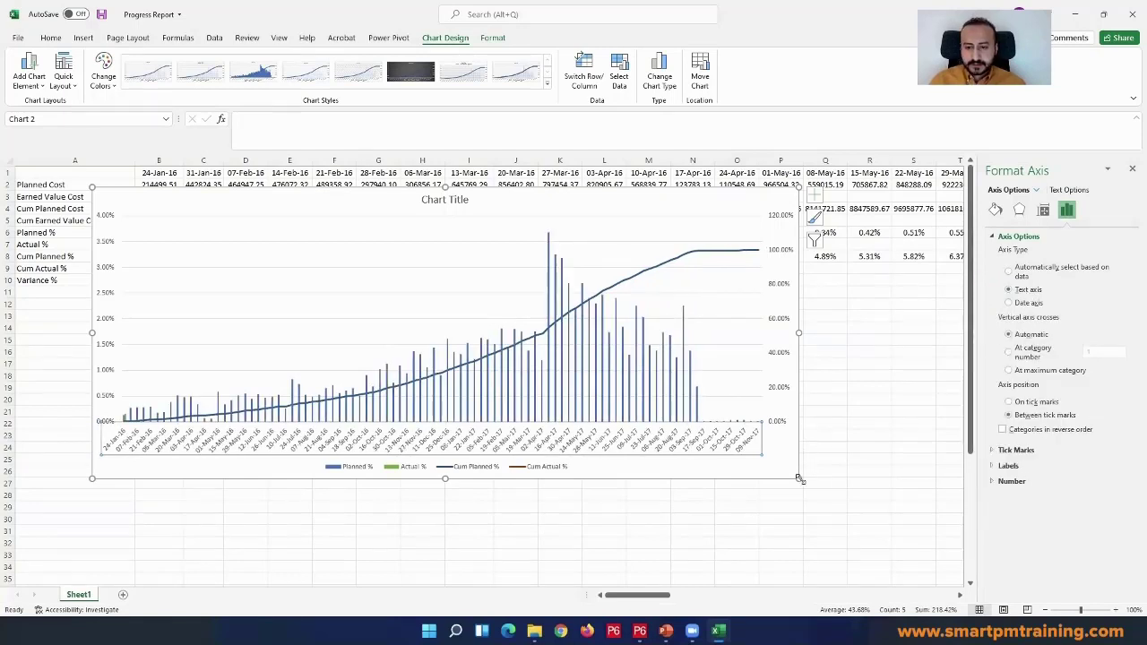
left_click_drag(800, 480, 905, 526)
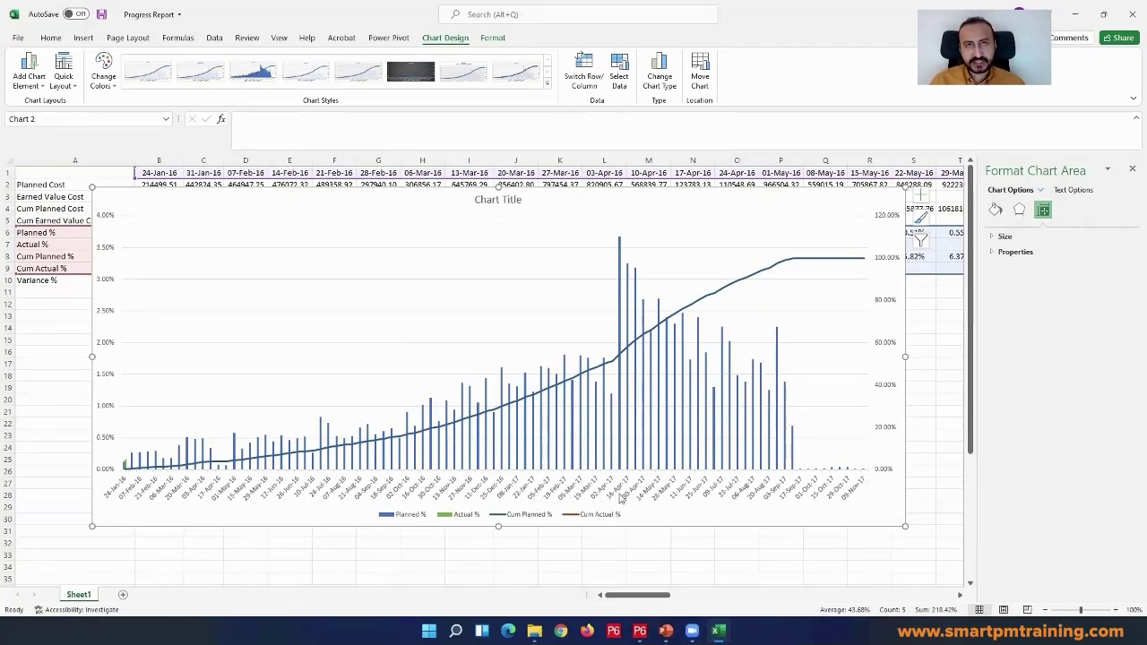
- Examine the weekly dates in row 1 and the Planned % value for 13-Mar-16, shifting the chart to uncover the table rows
left_click(524, 172)
left_click(432, 172)
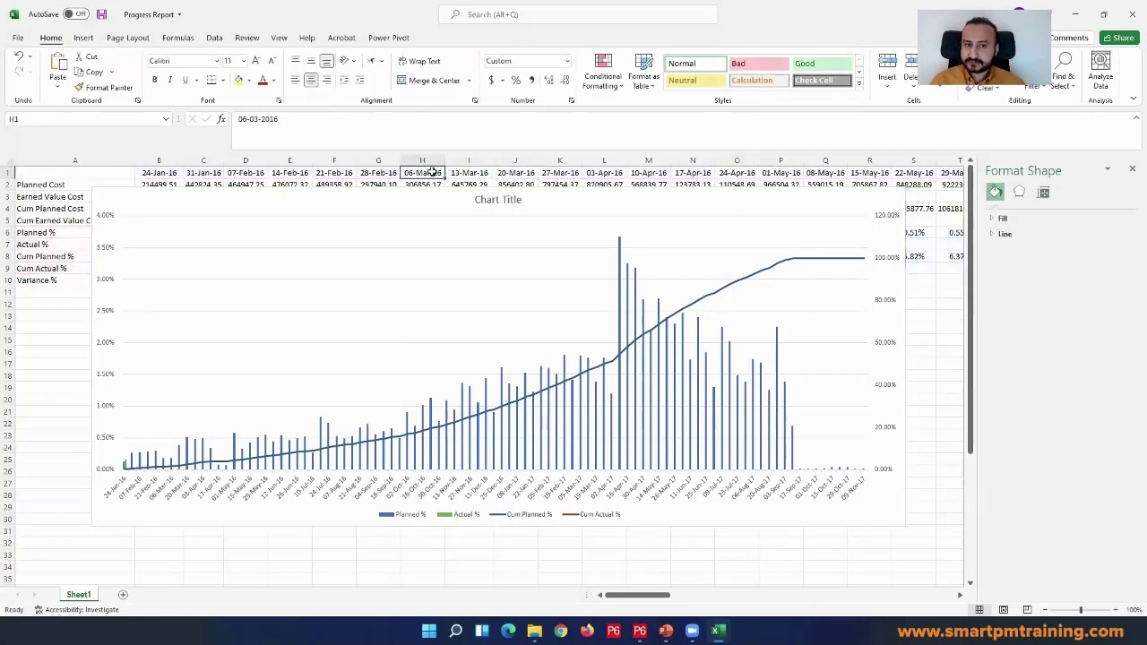
left_click(482, 172)
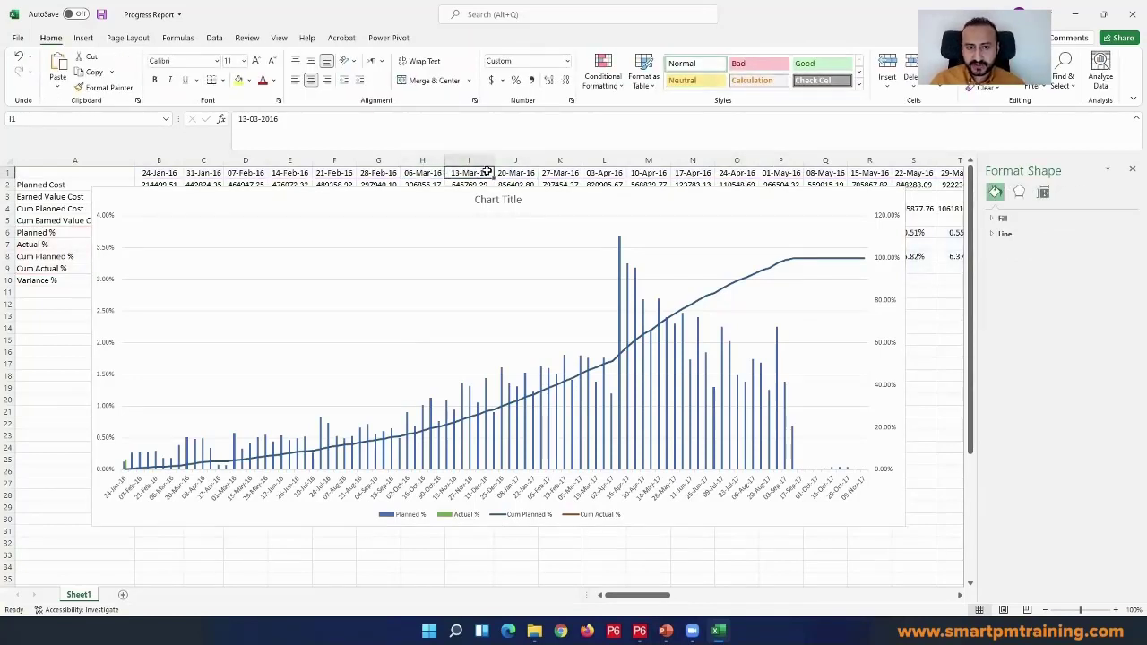
left_click(509, 172)
left_click_drag(509, 172, 661, 205)
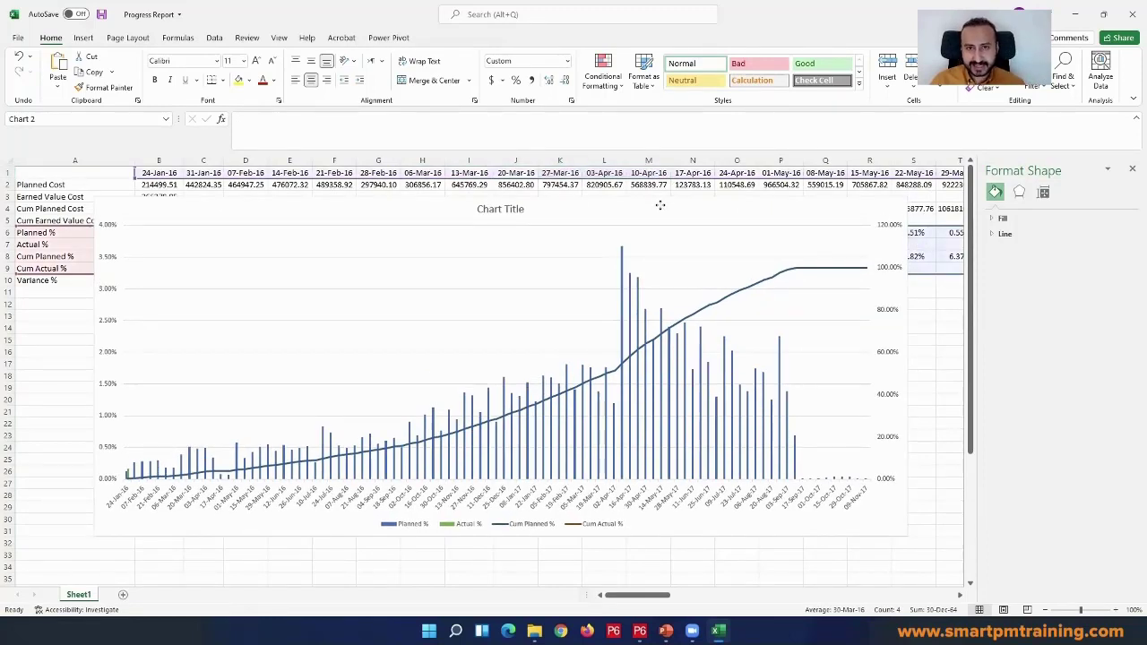
left_click_drag(660, 205, 661, 205)
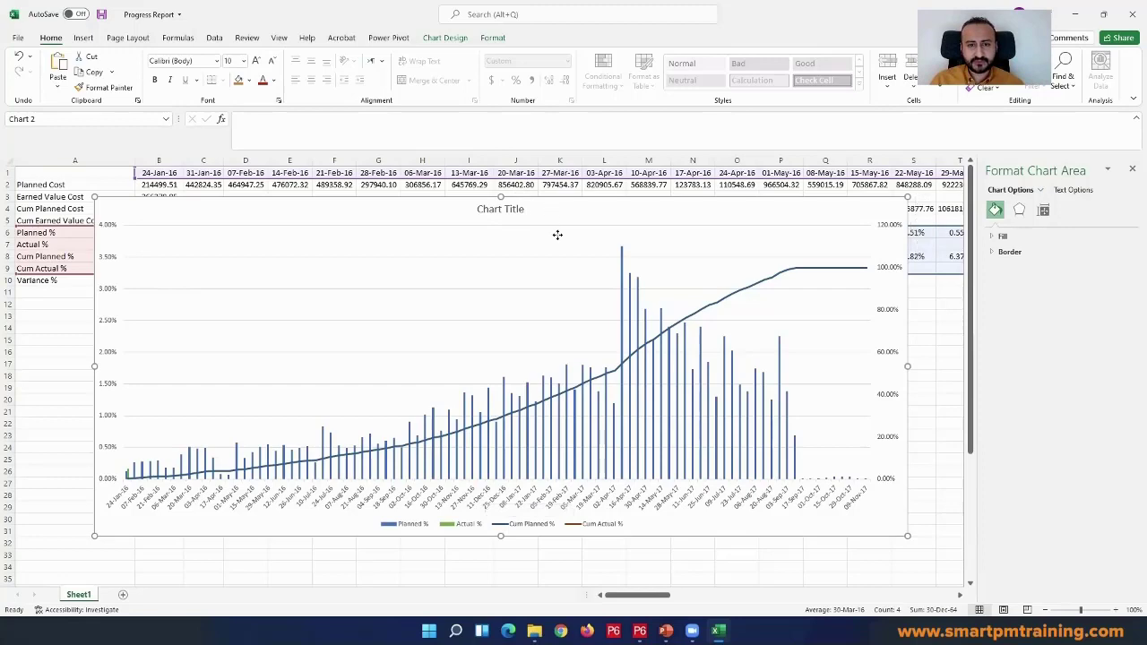
left_click_drag(401, 197, 414, 246)
left_click(475, 234)
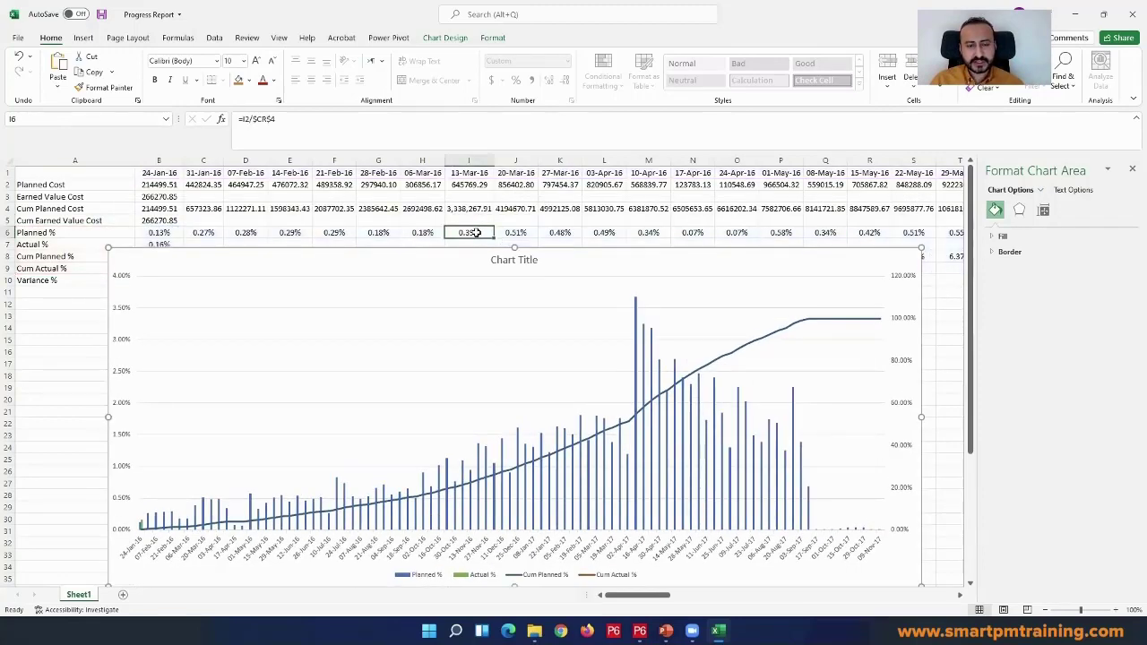
left_click(482, 172, "ctrl")
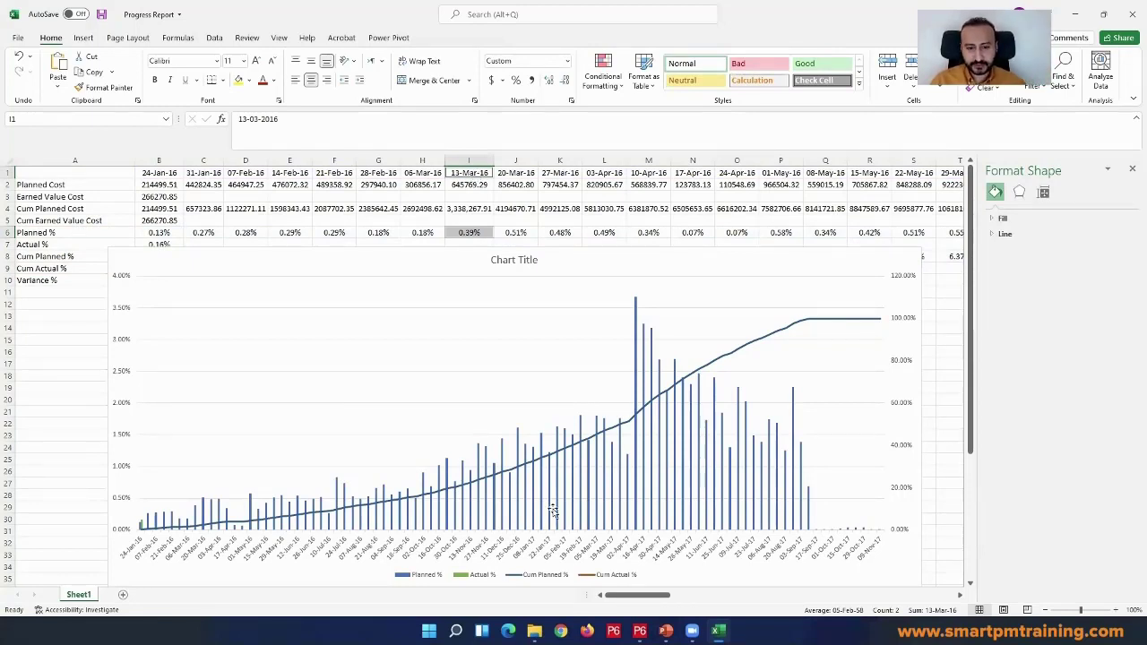
left_click_drag(428, 260, 423, 220)
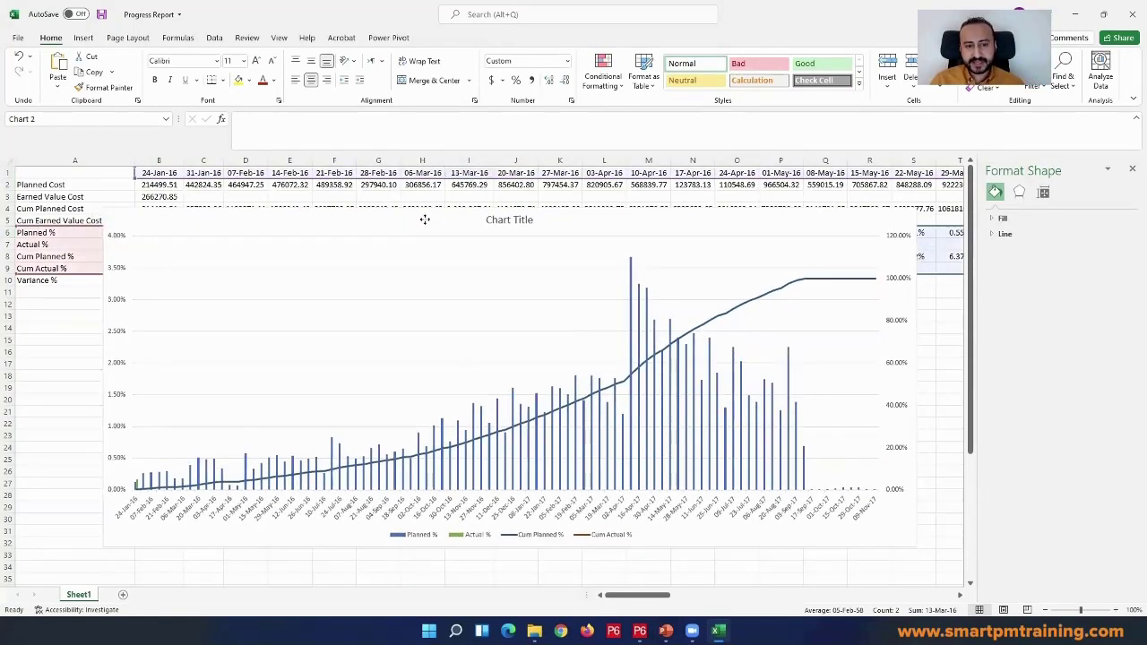
- Compare the horizontal axis type selected automatically from the data with the Text axis type, ending on Text axis
right_click(509, 504)
left_click(556, 495)
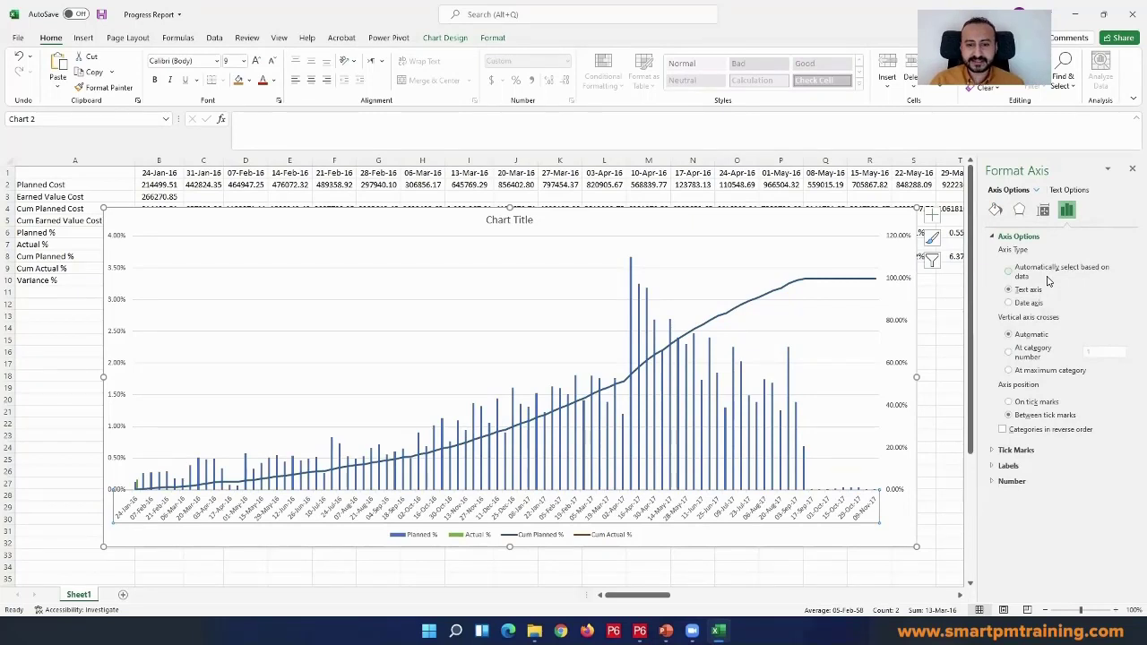
left_click(1084, 271)
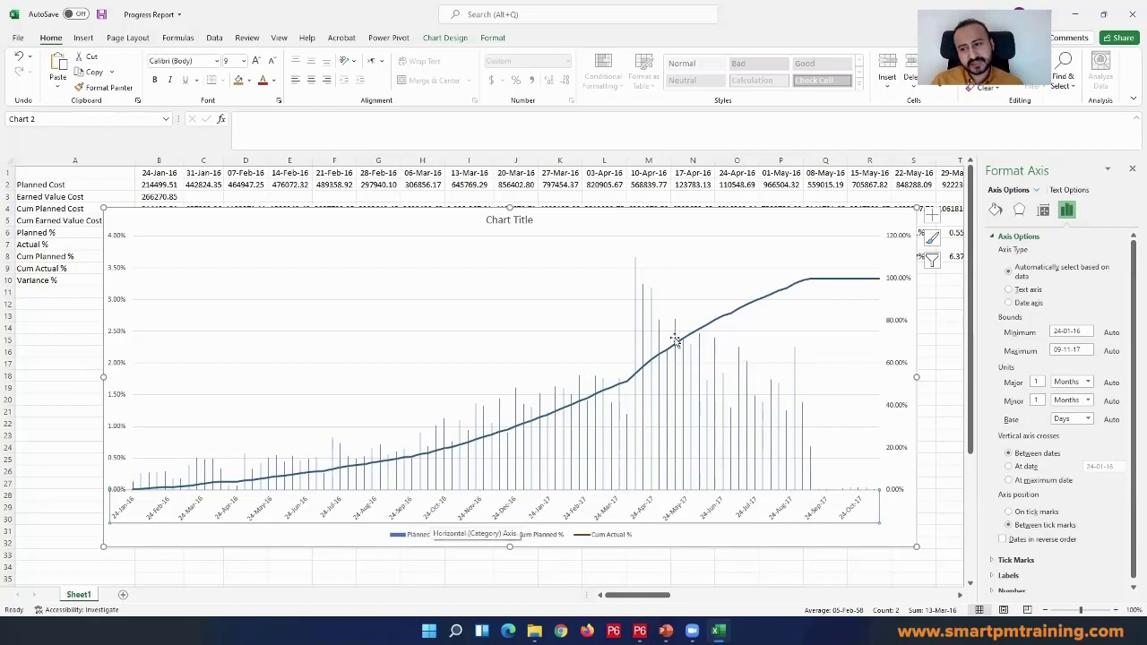
left_click(1029, 292)
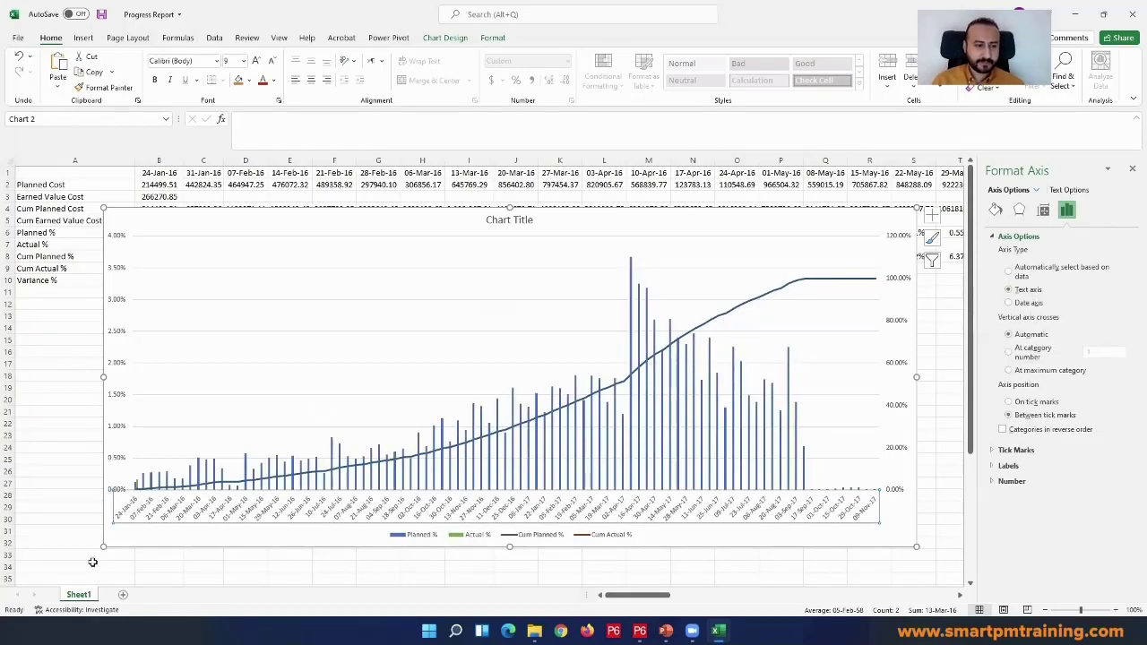
- Widen the chart slightly from its upper corner and add data labels to all its series
left_click_drag(102, 208, 92, 217)
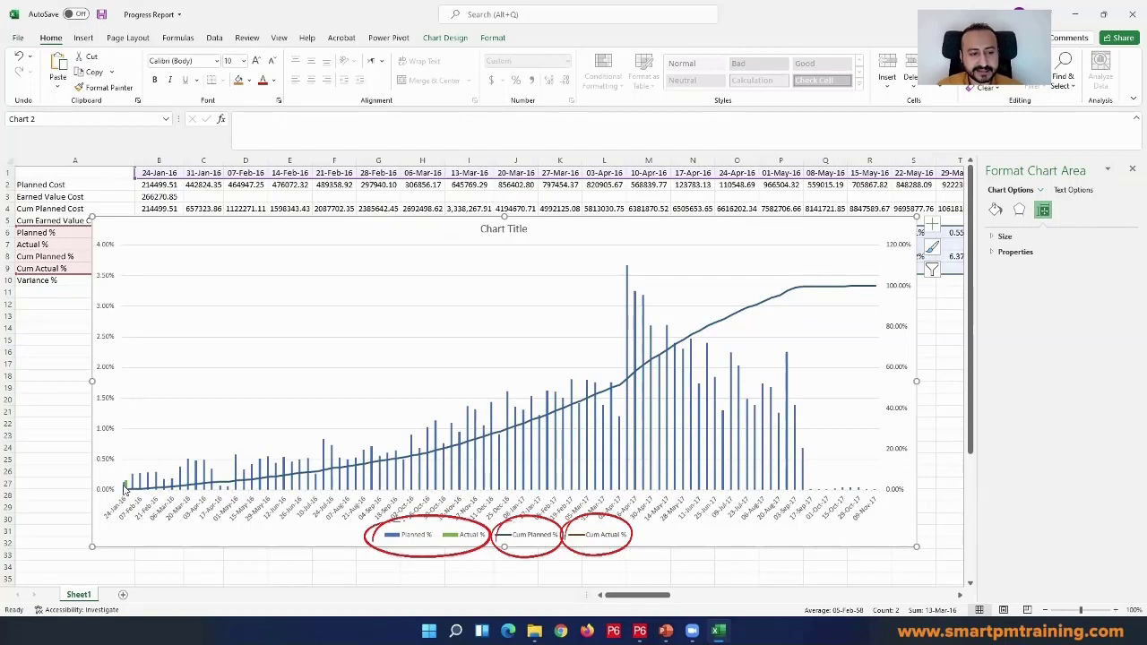
left_click(932, 224)
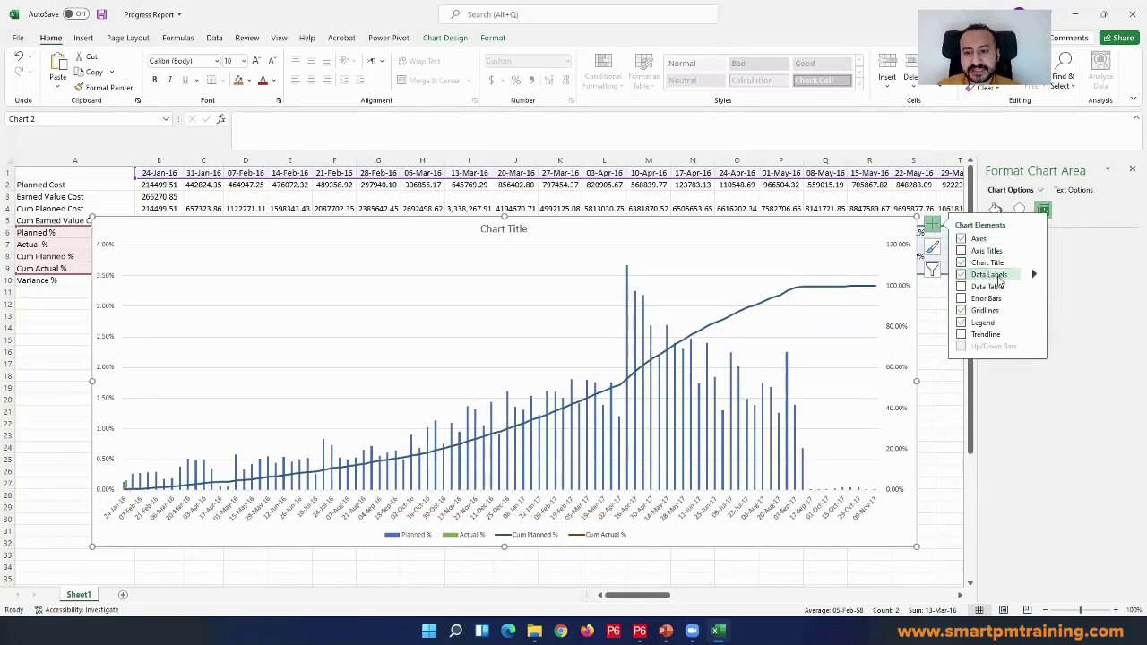
left_click(997, 275)
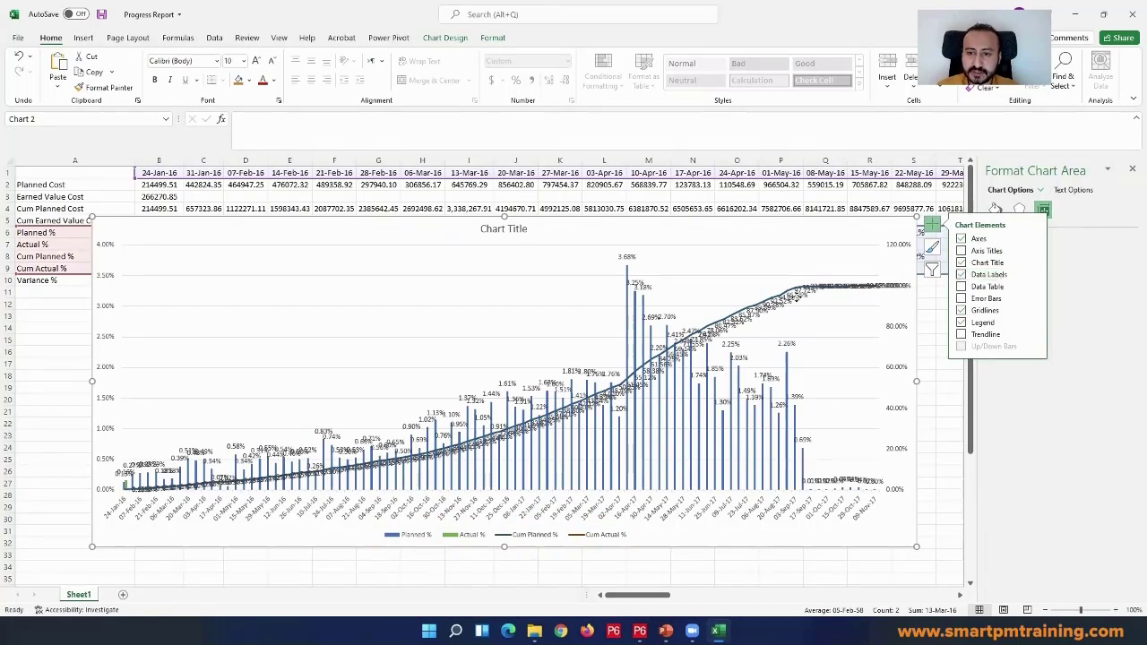
- Delete the data labels of the Cum Planned % line, keeping the labels on the columns
left_click(796, 299)
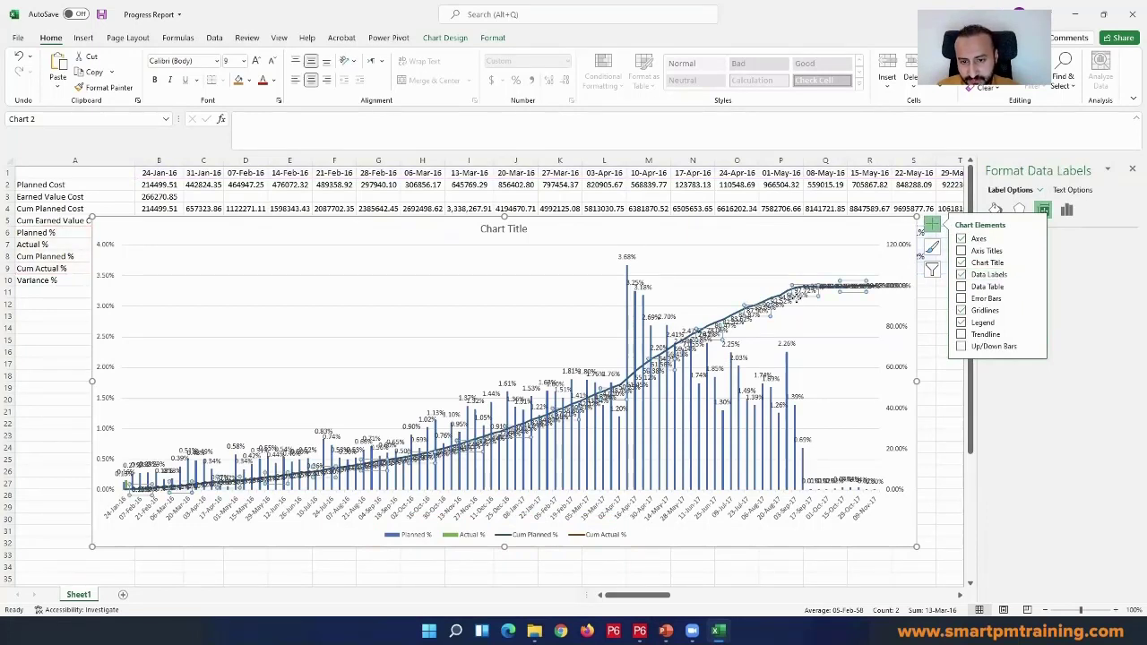
key("Delete")
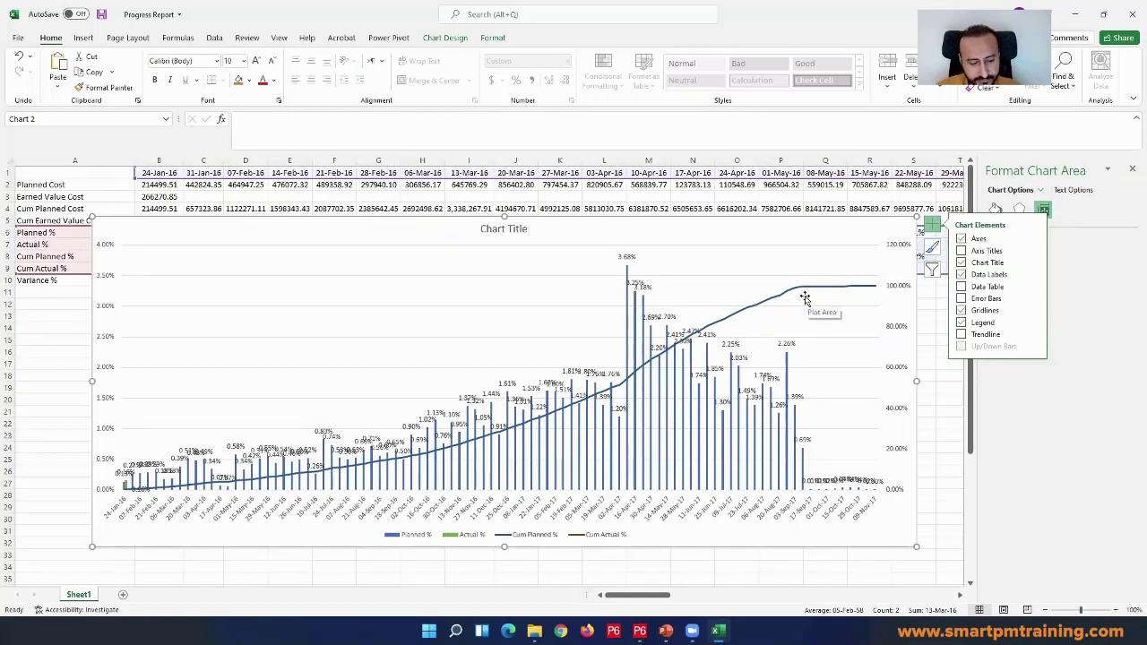
key("ctrl+z")
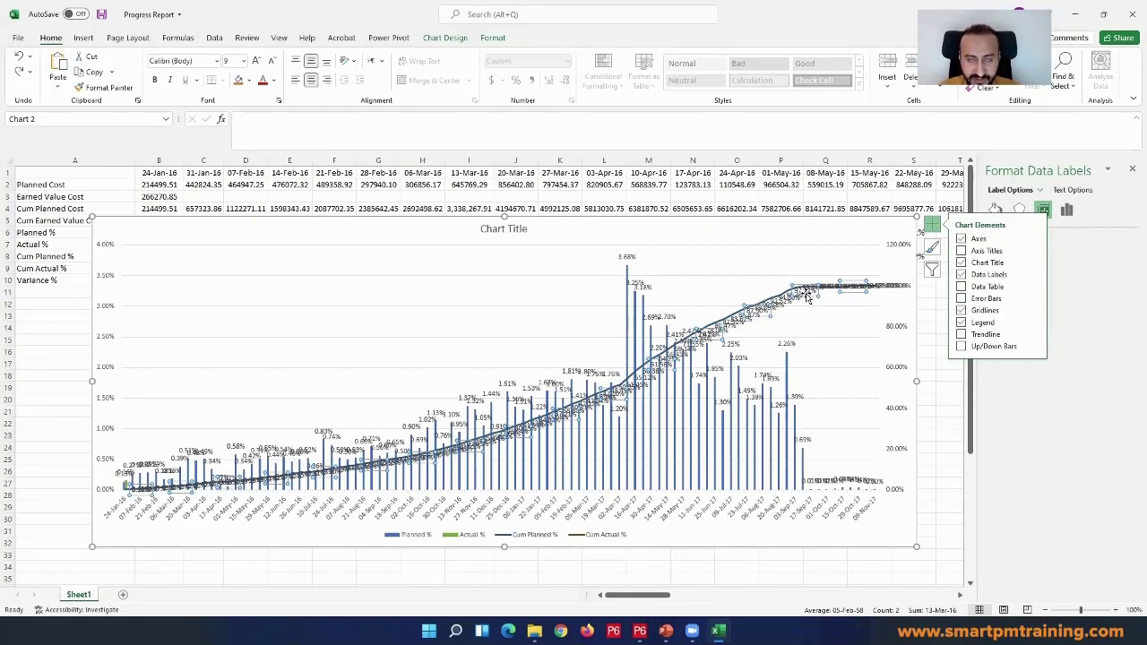
key("Delete")
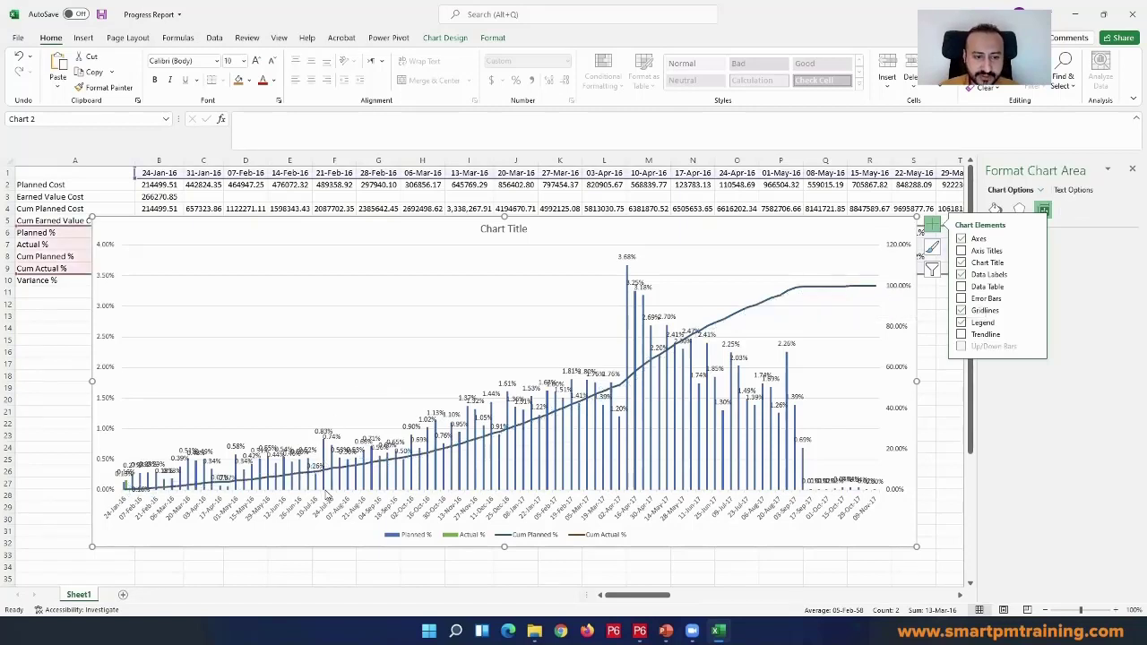
right_click(401, 302)
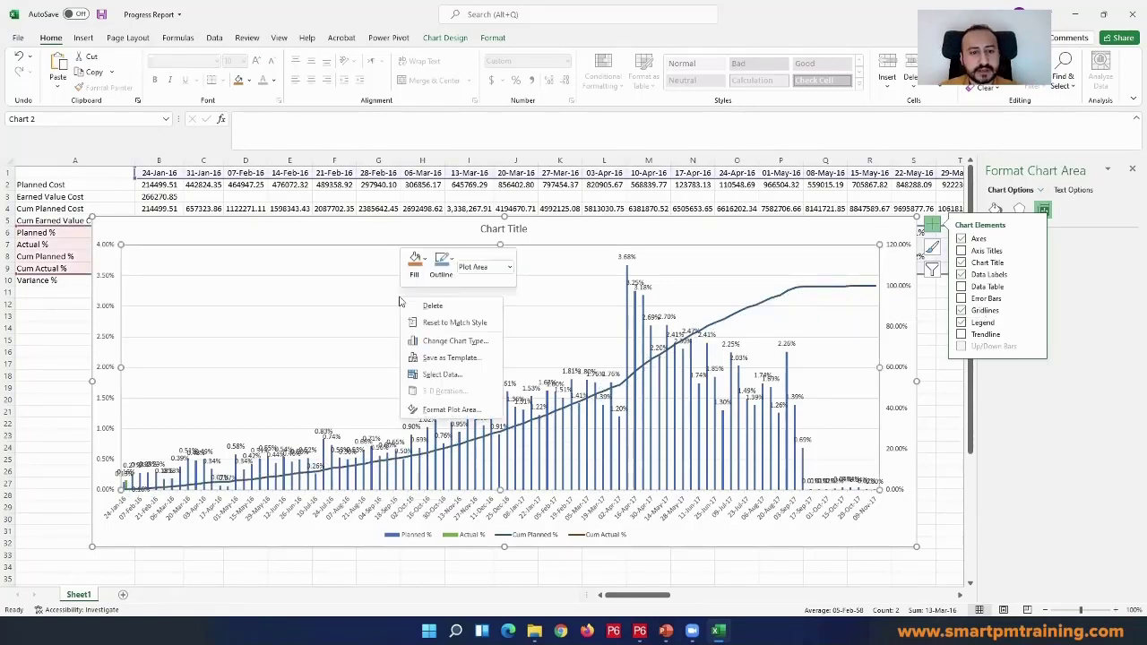
left_click(465, 341)
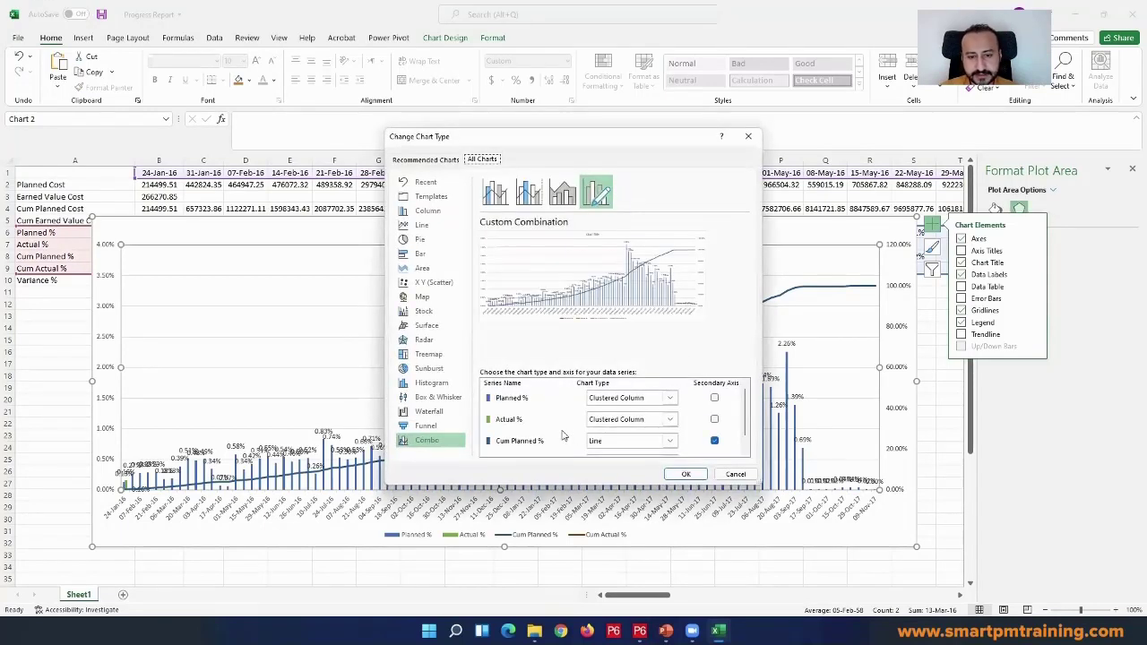
left_click(735, 474)
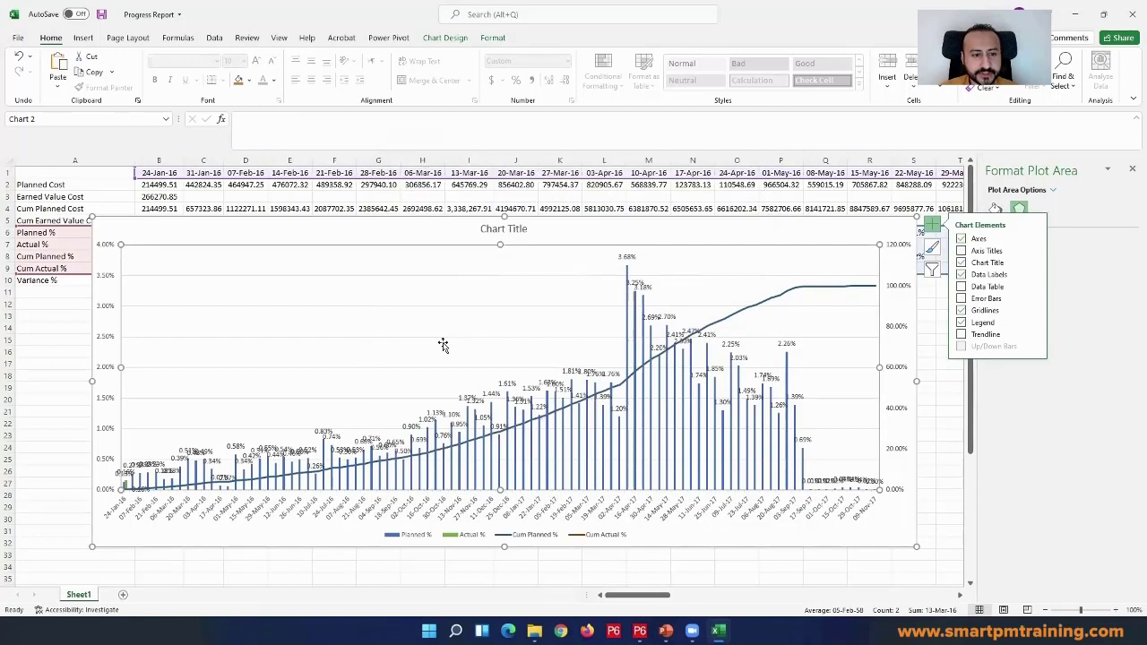
right_click(374, 271)
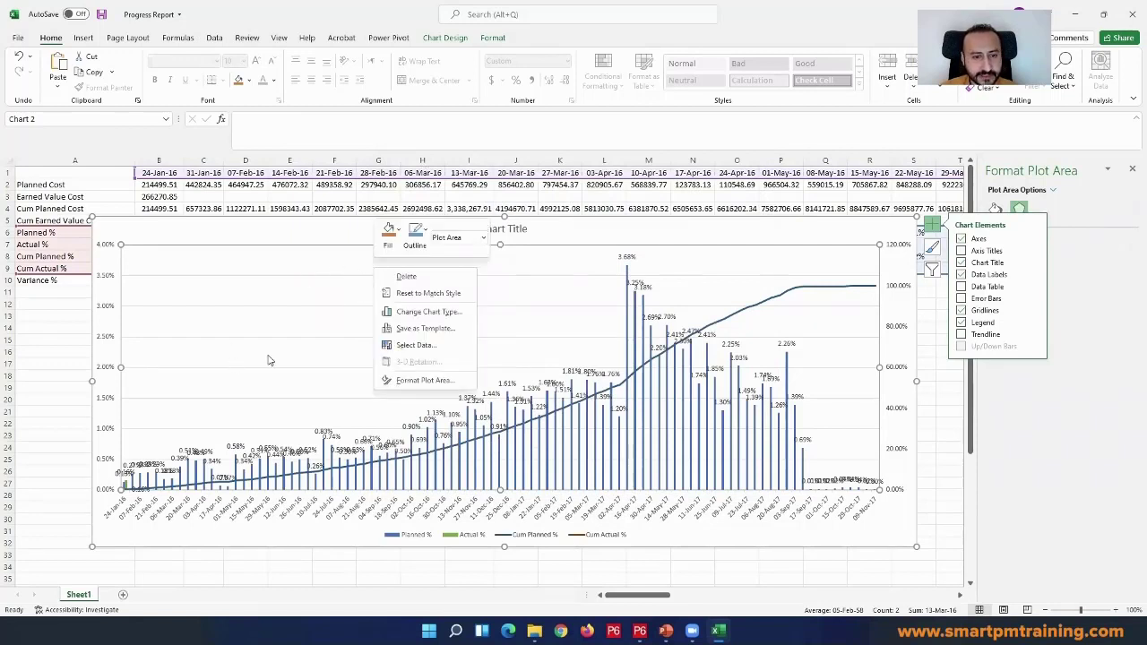
right_click(309, 331)
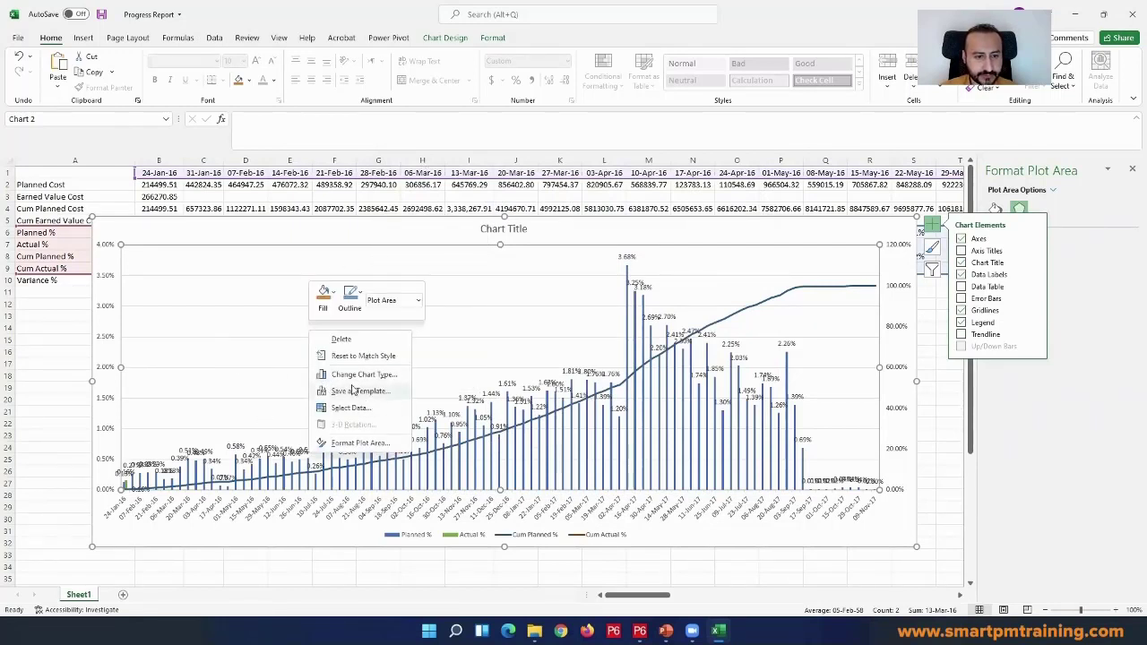
right_click(267, 276)
- Expand the chart area's fill and border options, and bring up the same formatting options for the Planned % columns
right_click(222, 235)
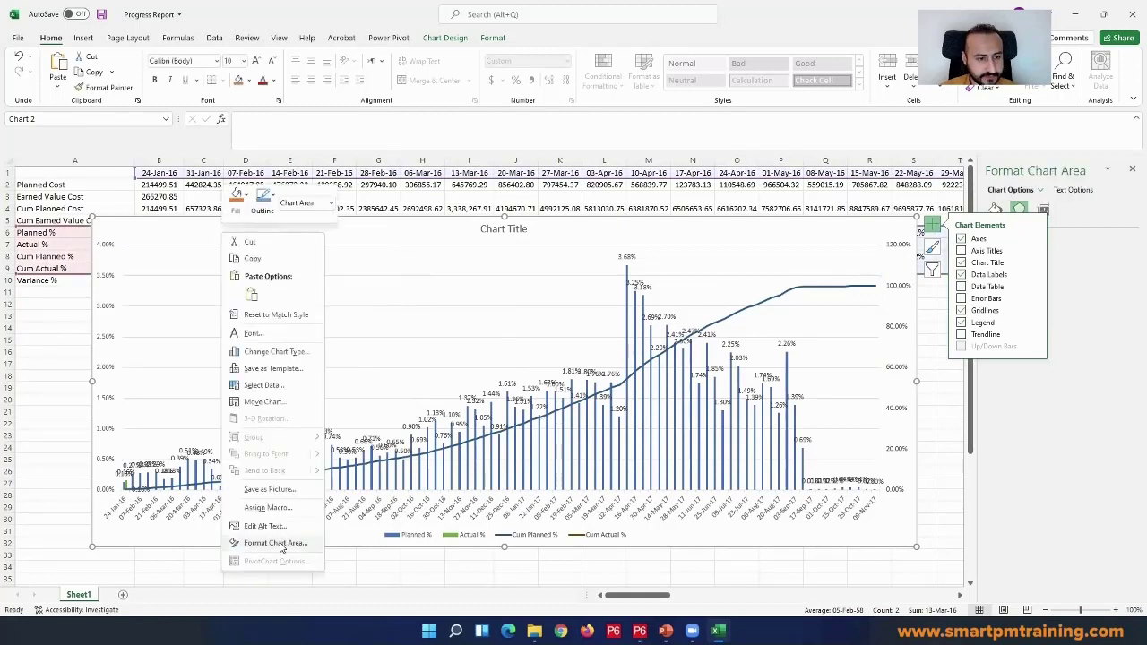
left_click(278, 543)
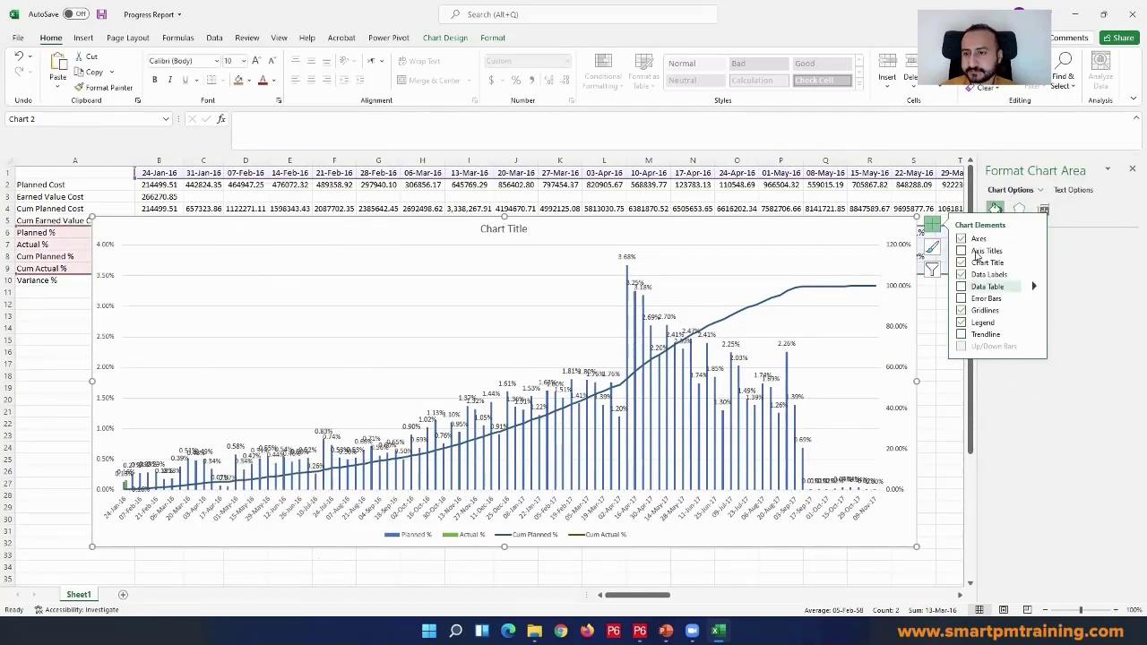
left_click(935, 229)
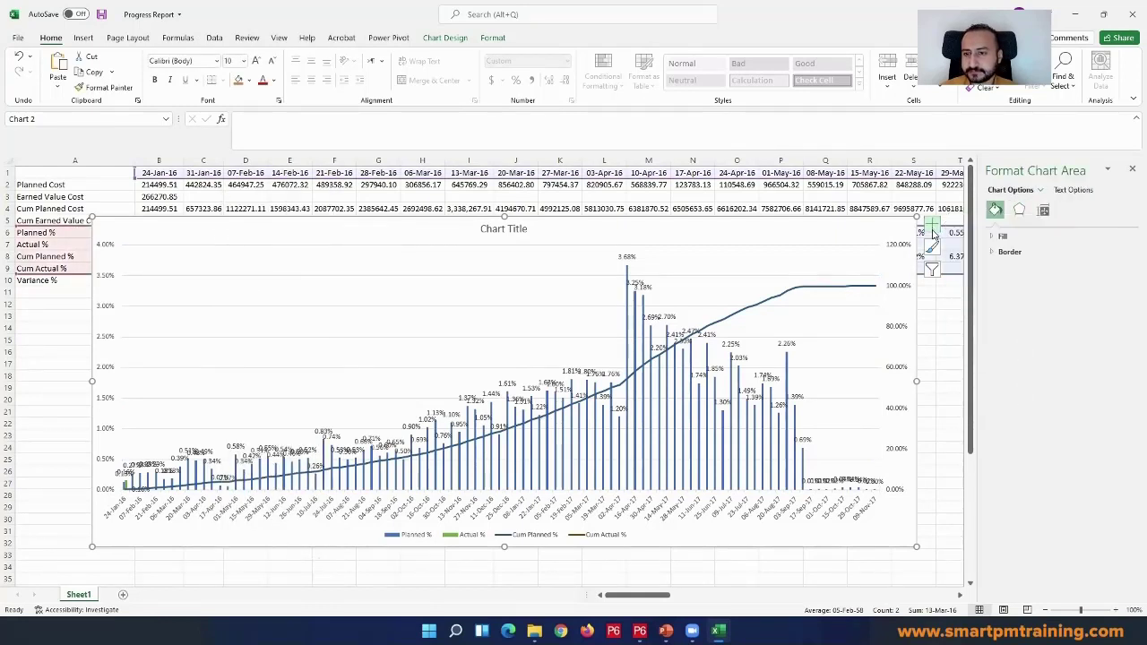
left_click(1010, 236)
left_click(1052, 365)
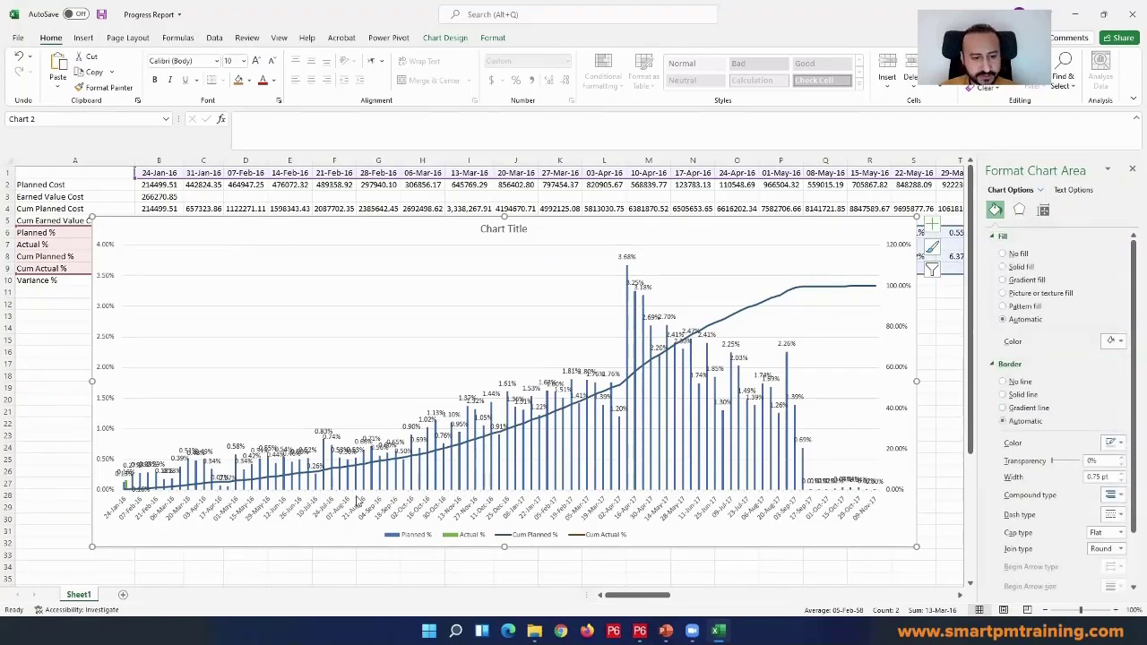
left_click(238, 472)
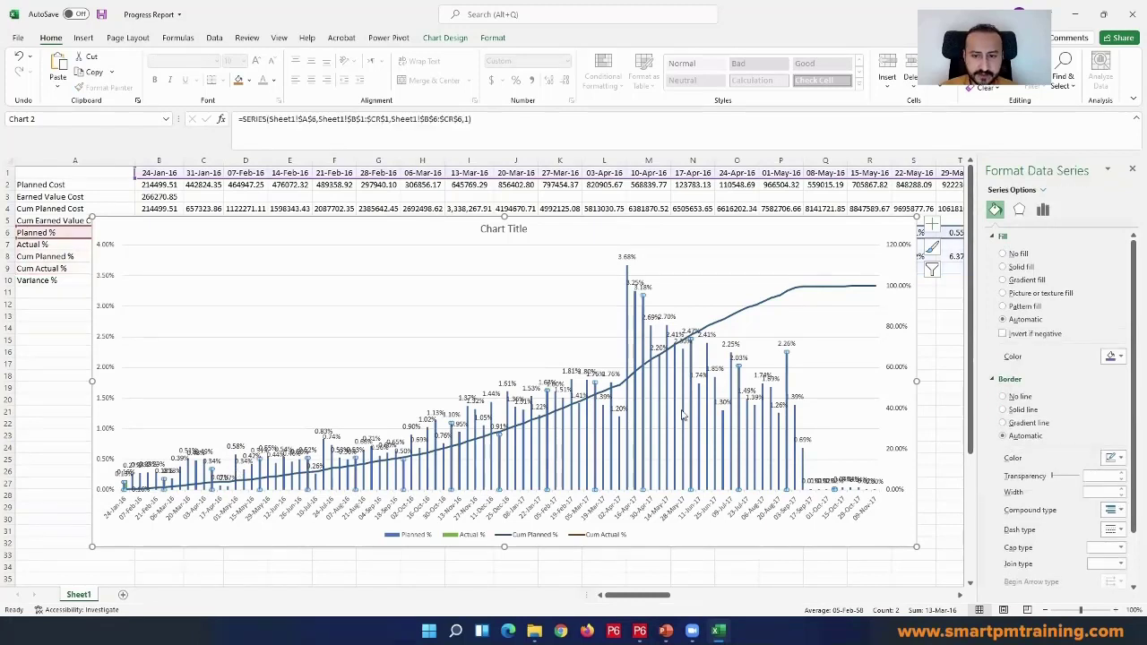
- Set the line colour of the Cum Planned % series to the orange theme colour
left_click(797, 292)
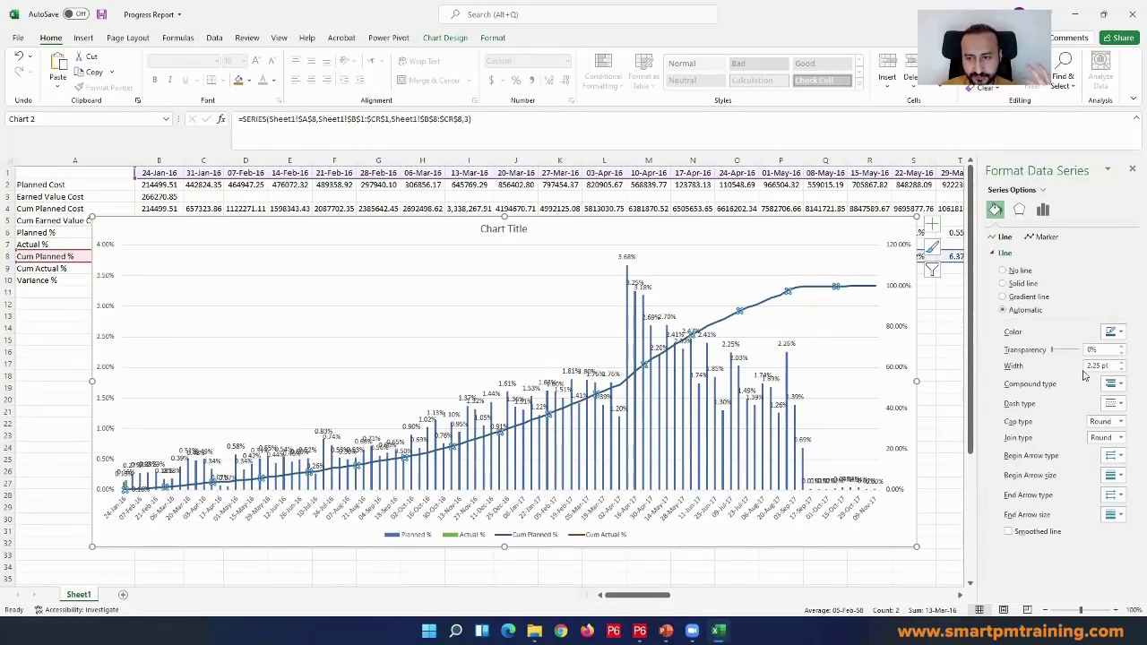
left_click(1111, 333)
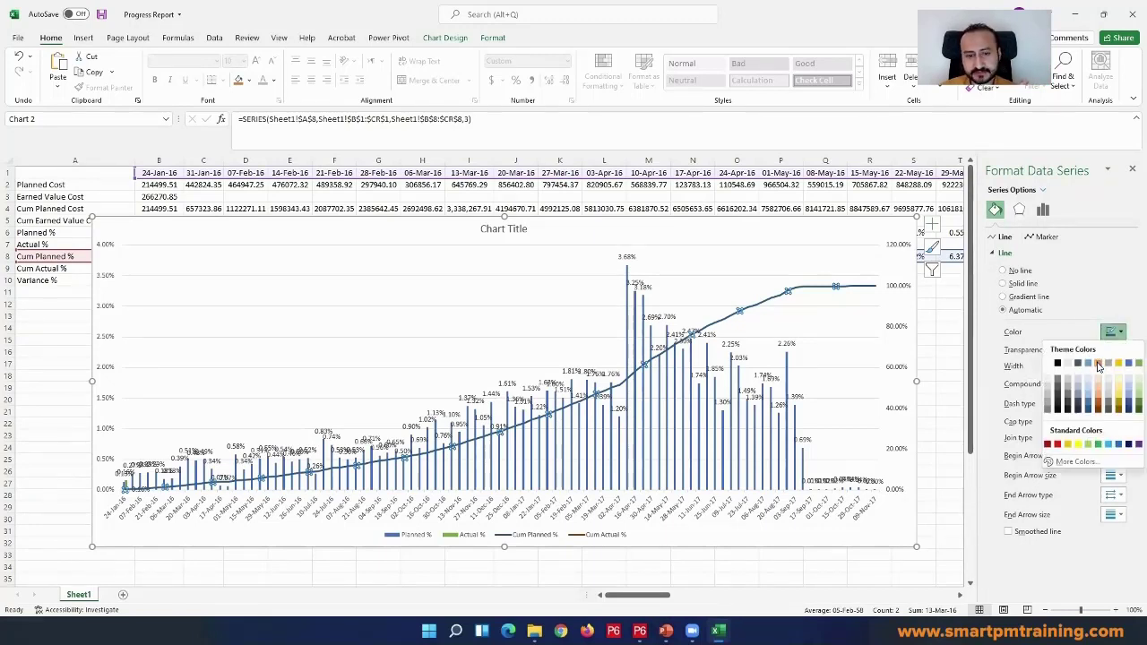
left_click(1099, 366)
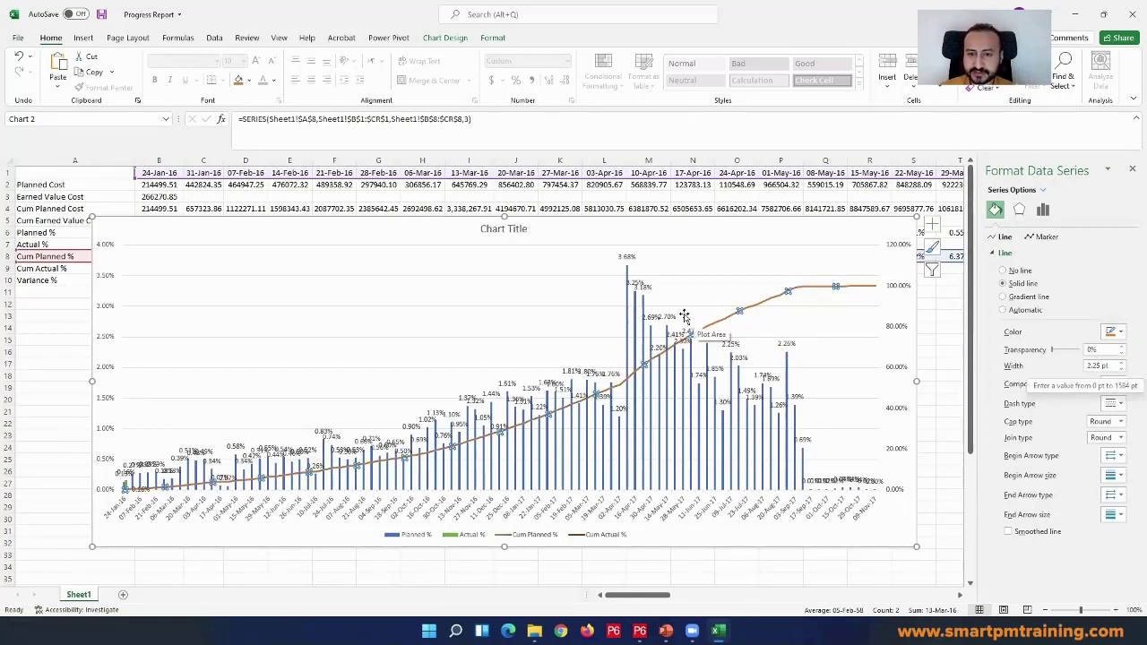
- Replace the chart title with "Progress Curve - Cost" and move it slightly to the right above the plot
left_click(292, 199)
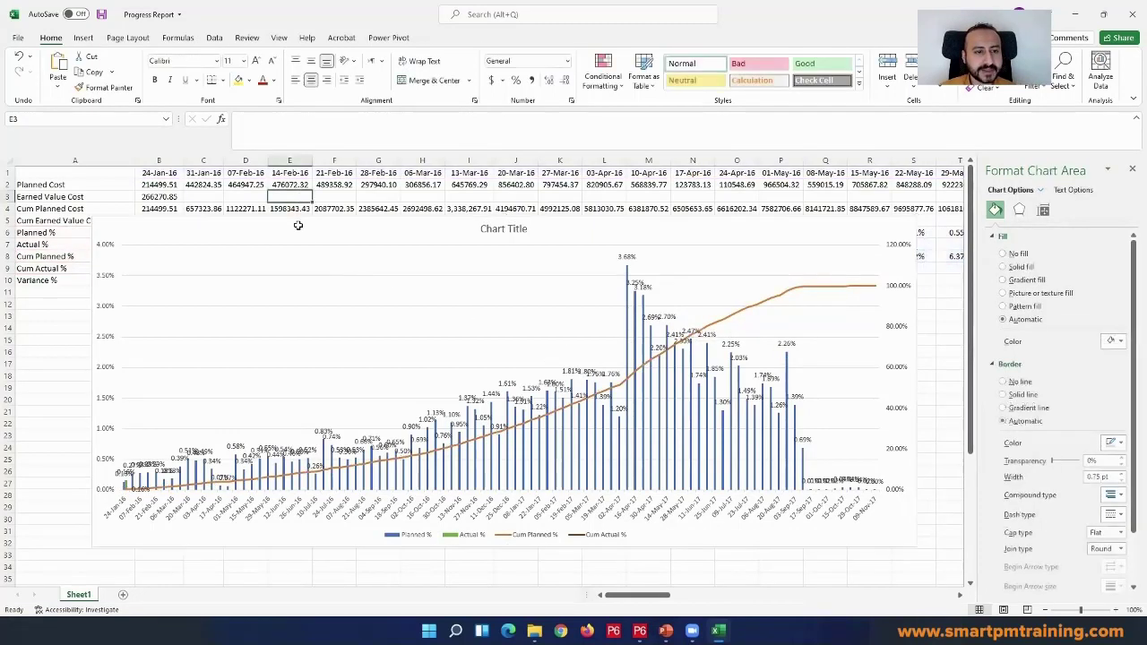
left_click(299, 230)
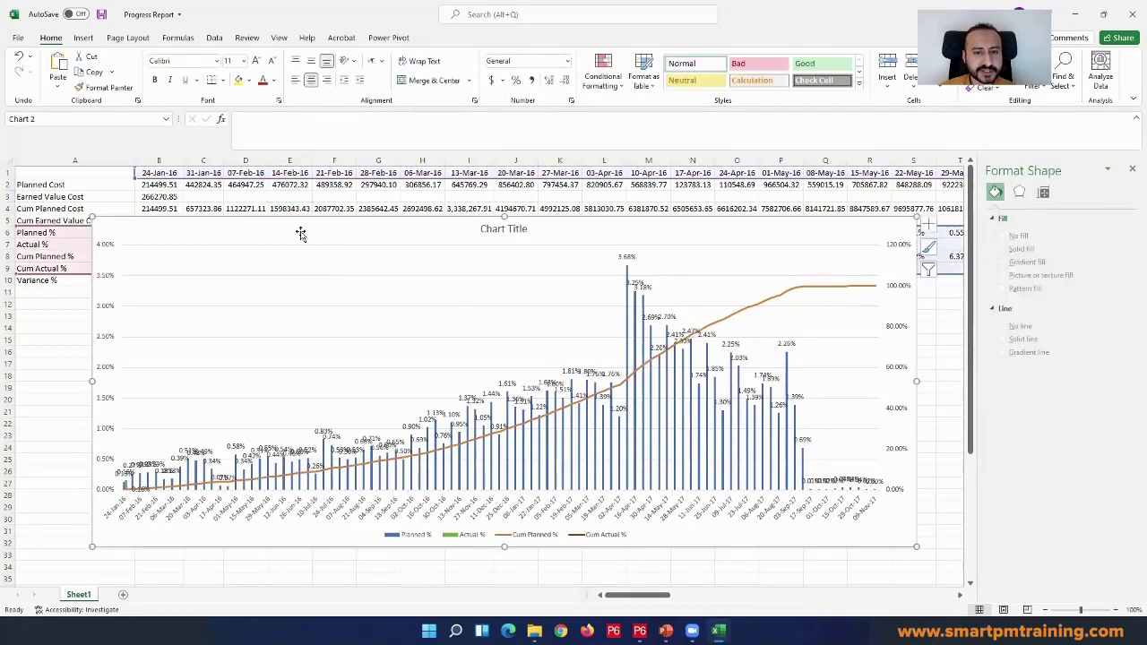
left_click(487, 230)
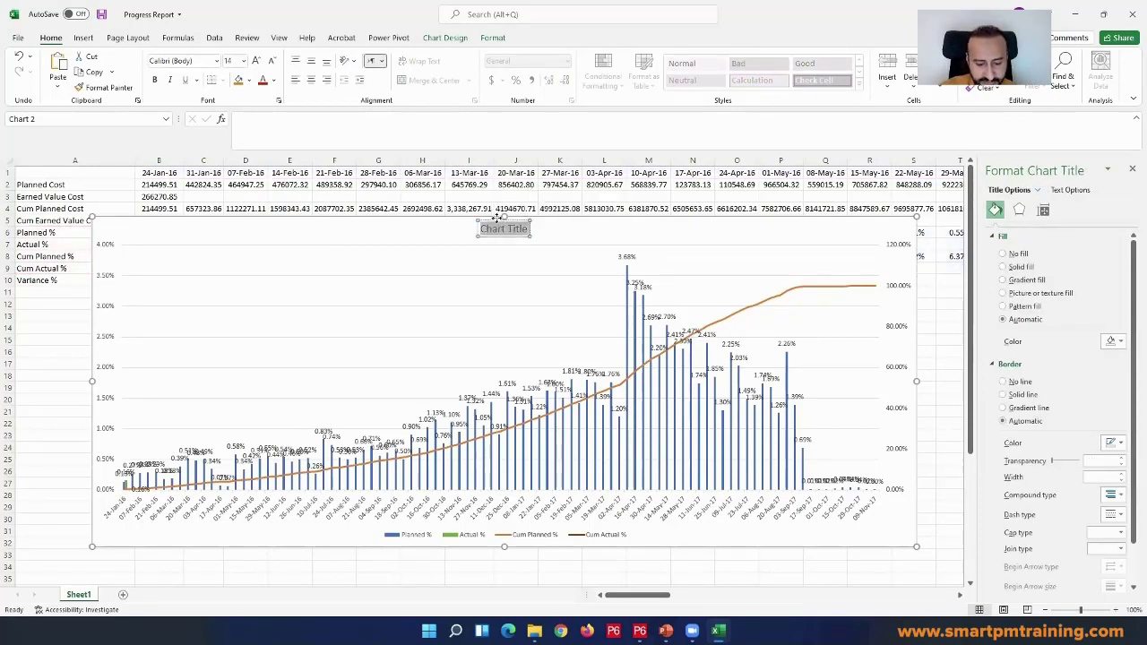
type("Progress")
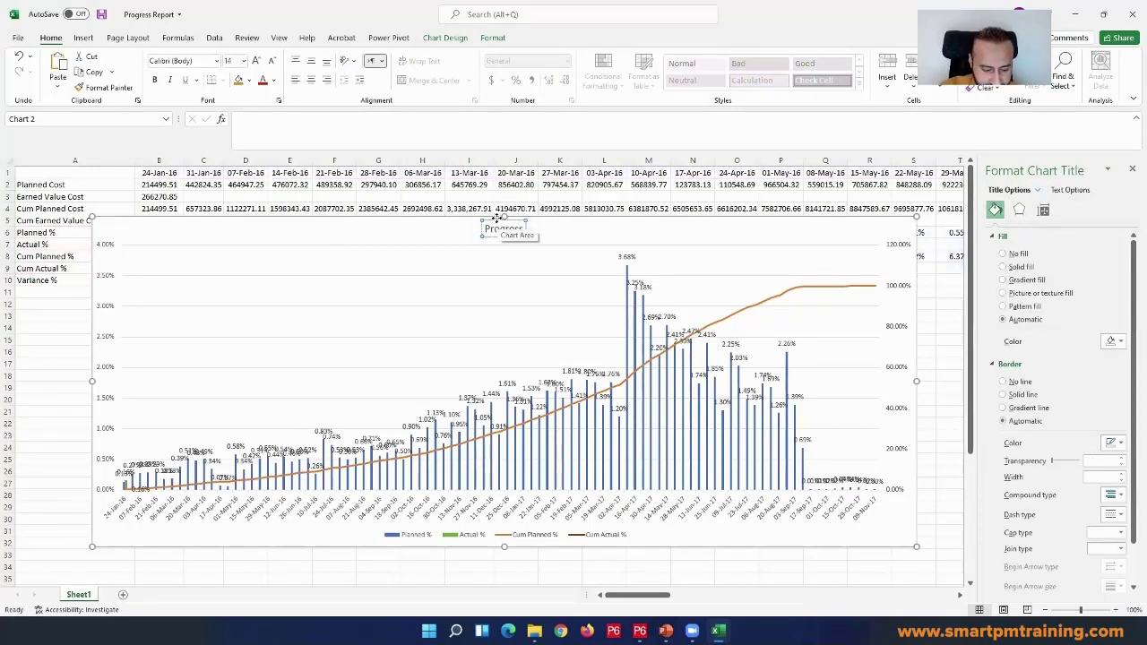
type(" Curve")
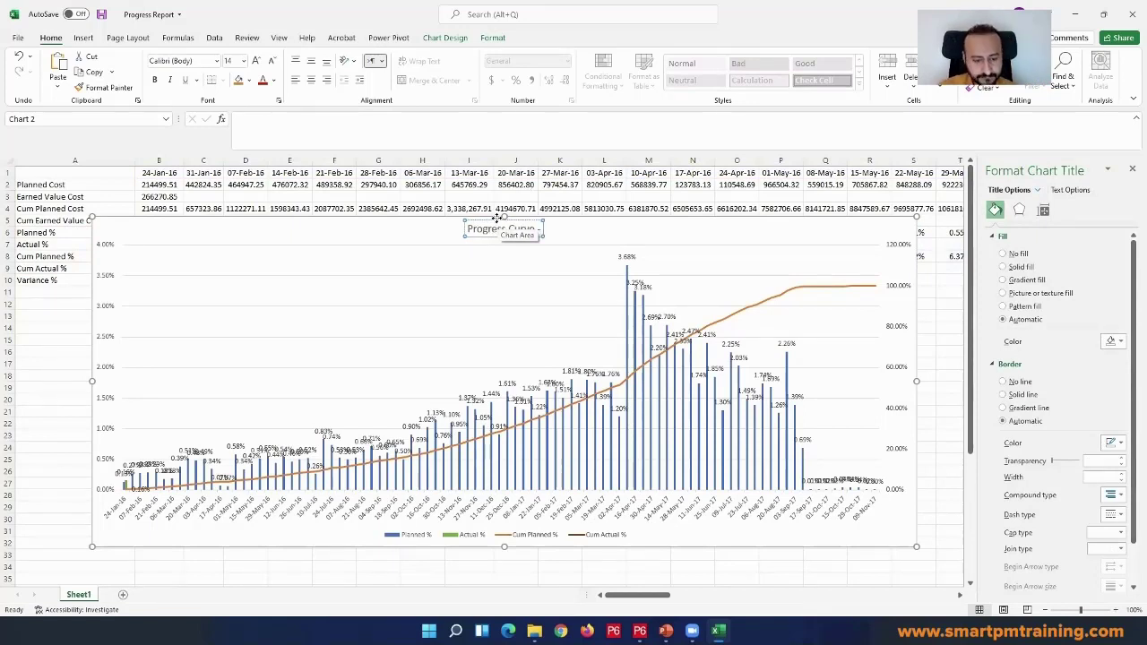
type(" - Cost")
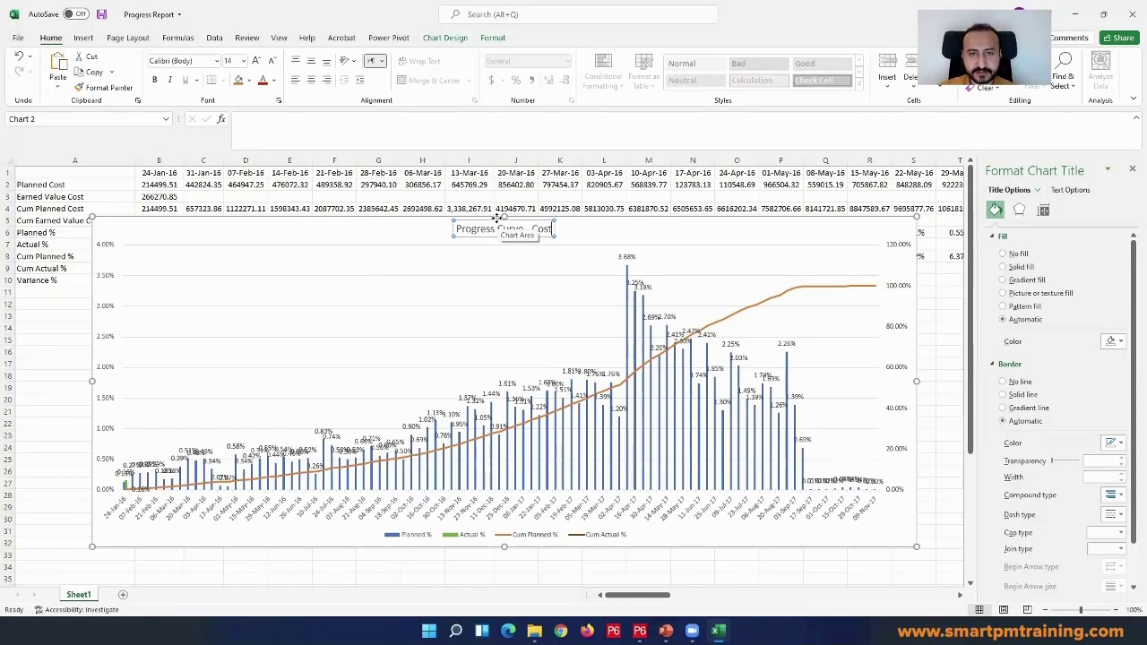
left_click_drag(531, 234, 590, 239)
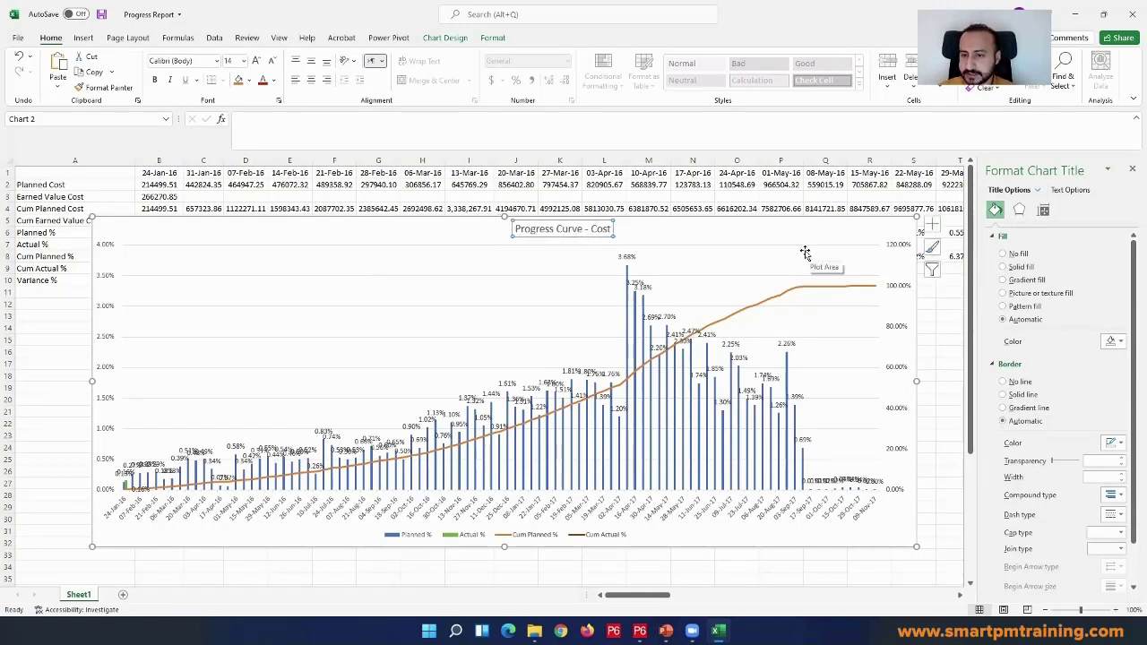
- Set the secondary vertical axis maximum bound to 1 and apply the dark chart Style 6
left_click(900, 251)
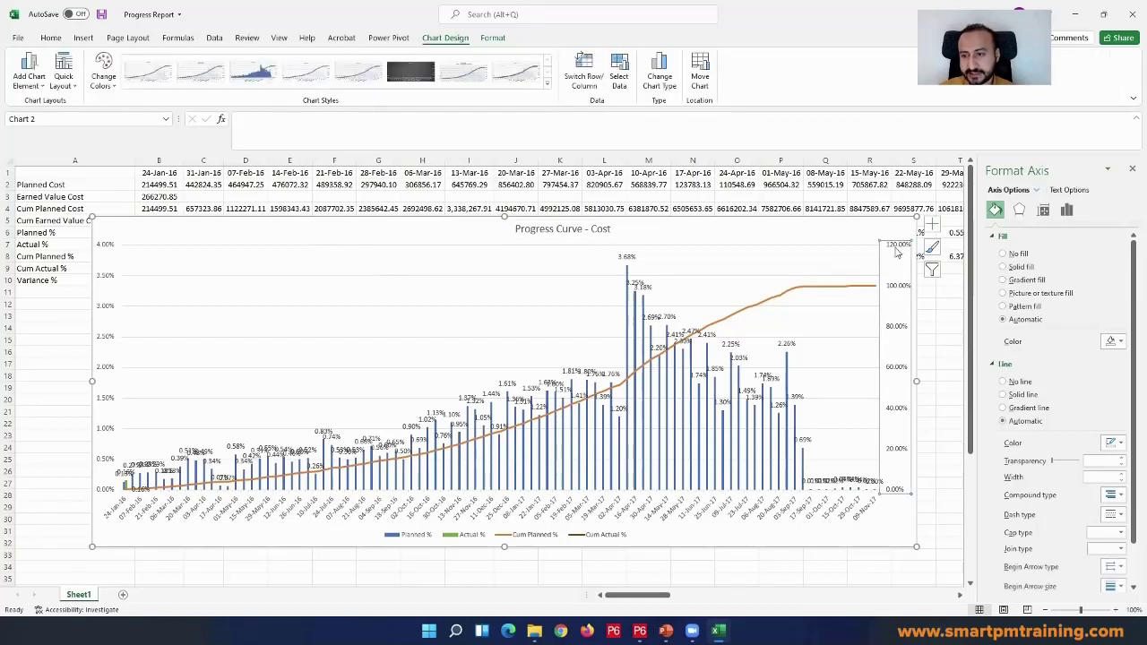
right_click(894, 260)
right_click(895, 251)
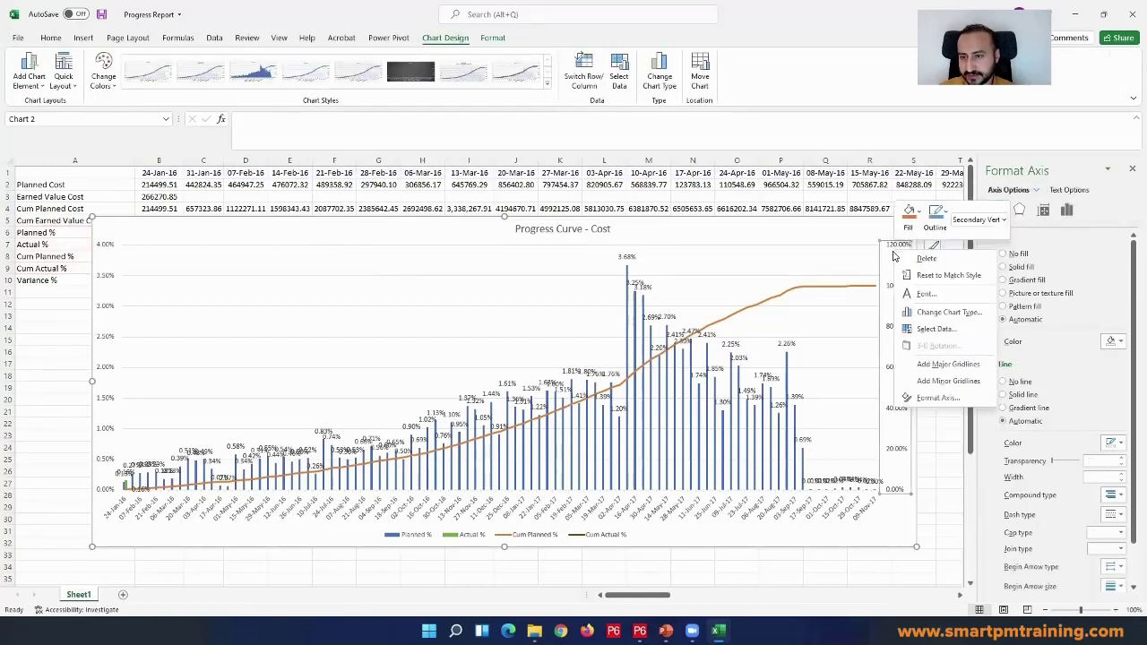
left_click(947, 397)
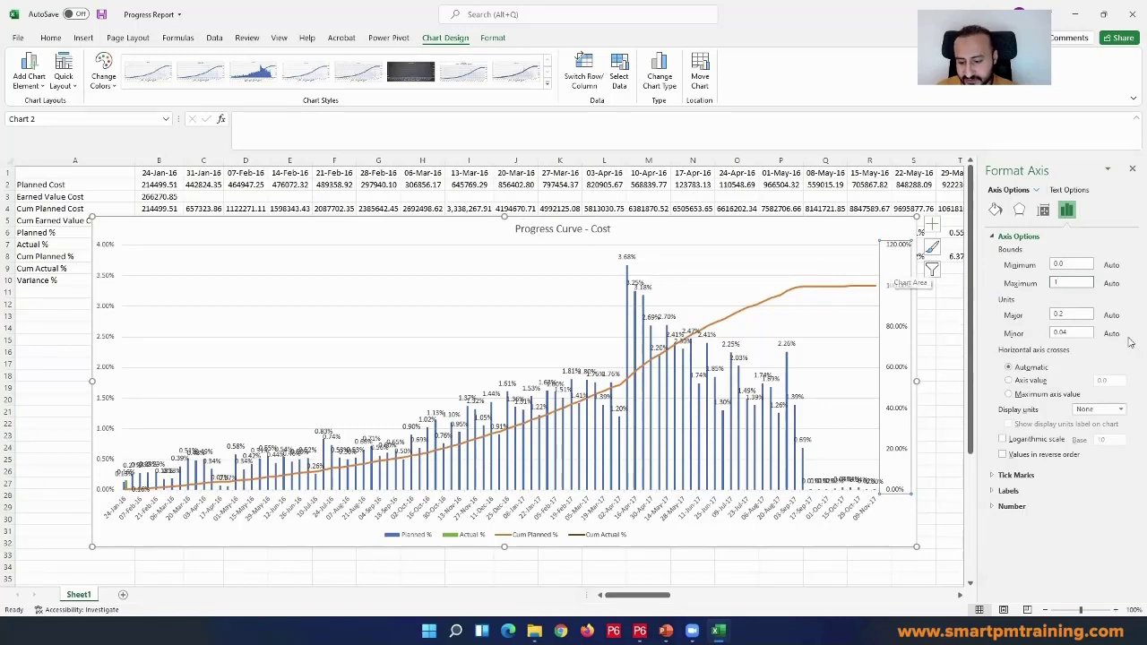
key("Return")
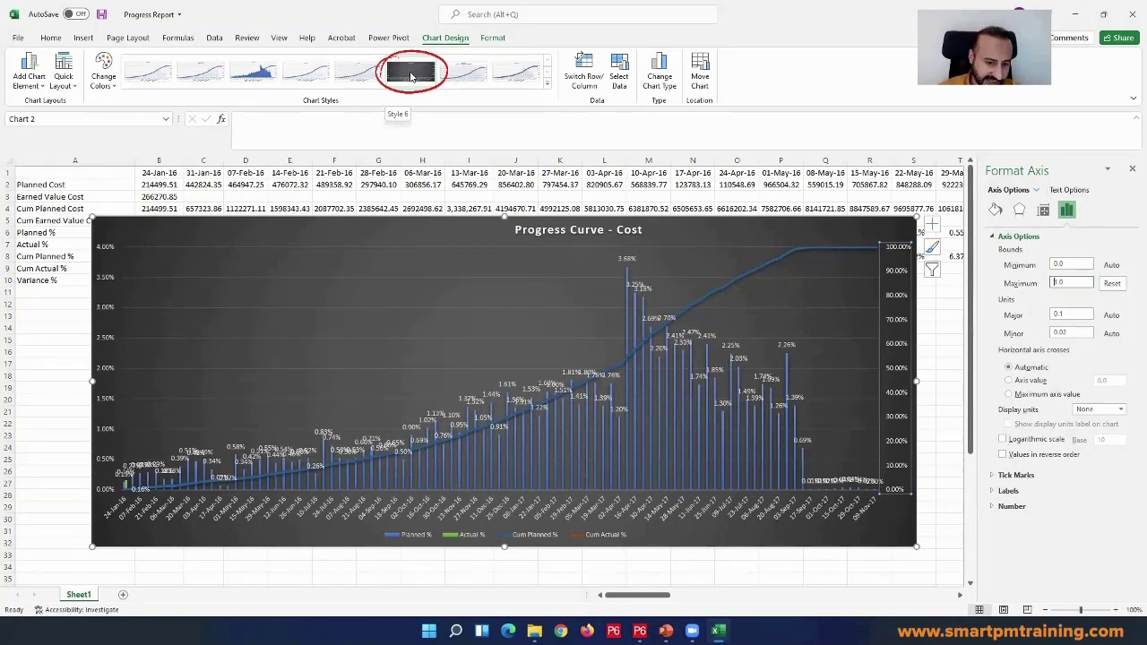
left_click(410, 74)
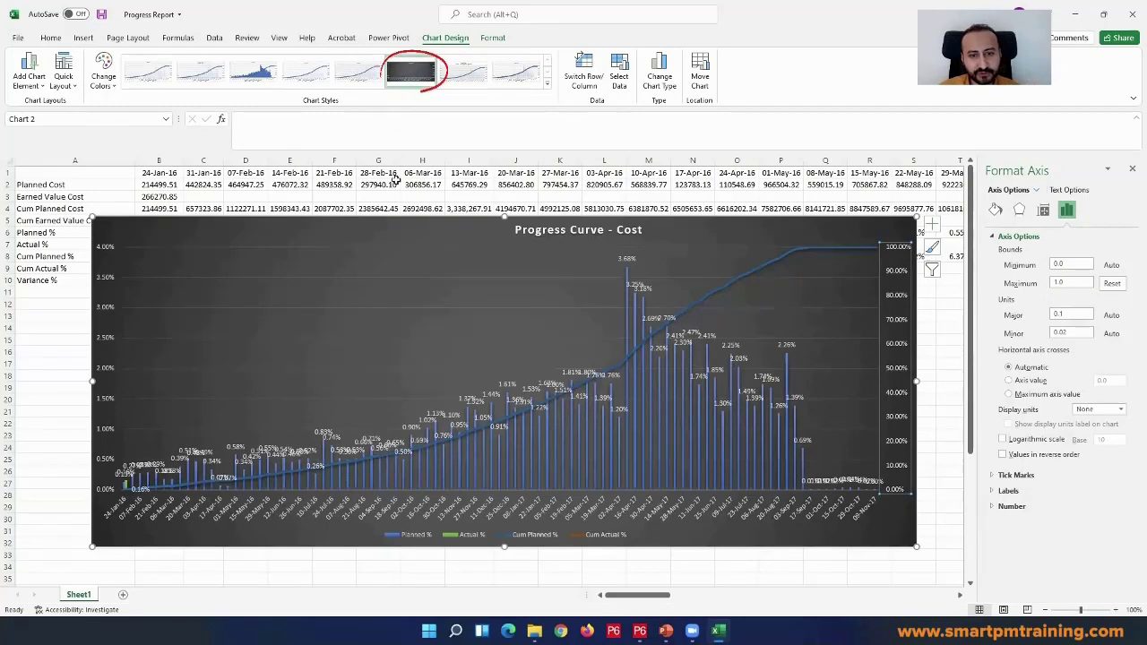
left_click(404, 228)
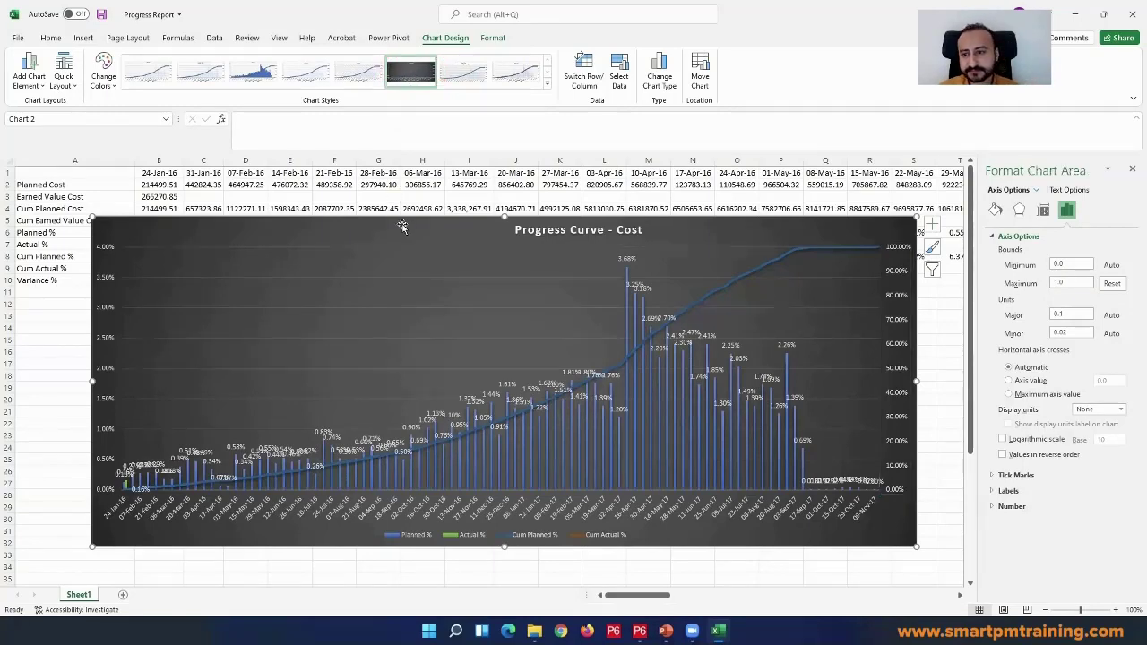
- Recolour the whole Cum Planned % line orange against the dark chart background
left_click(768, 268)
left_click(767, 266)
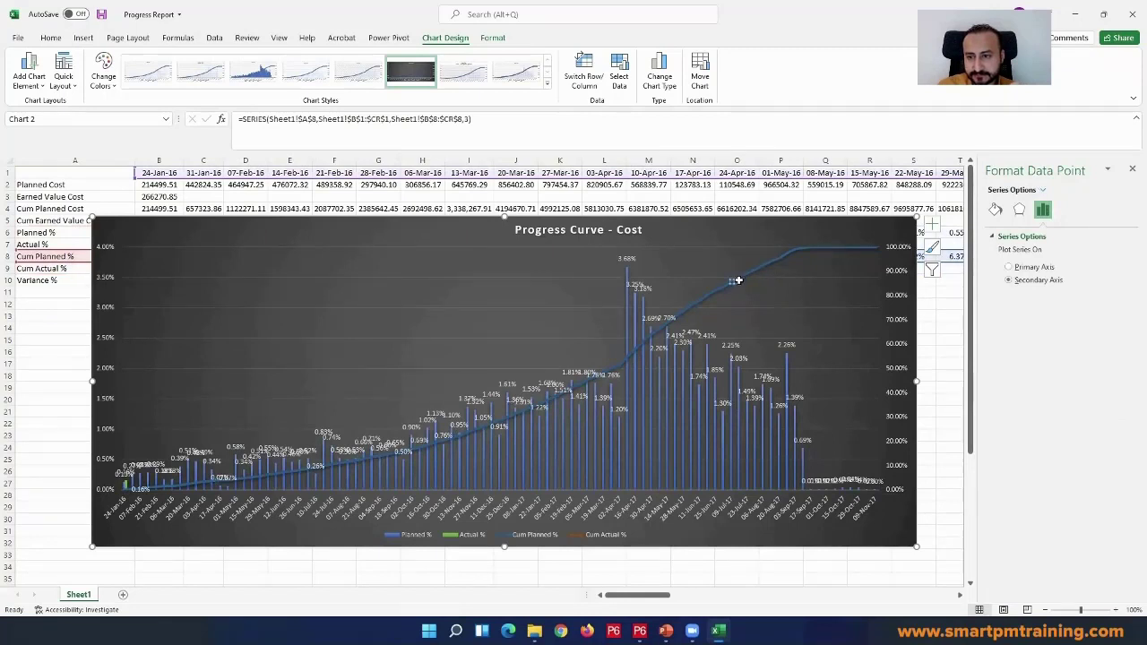
right_click(744, 277)
left_click(741, 279)
left_click(740, 278)
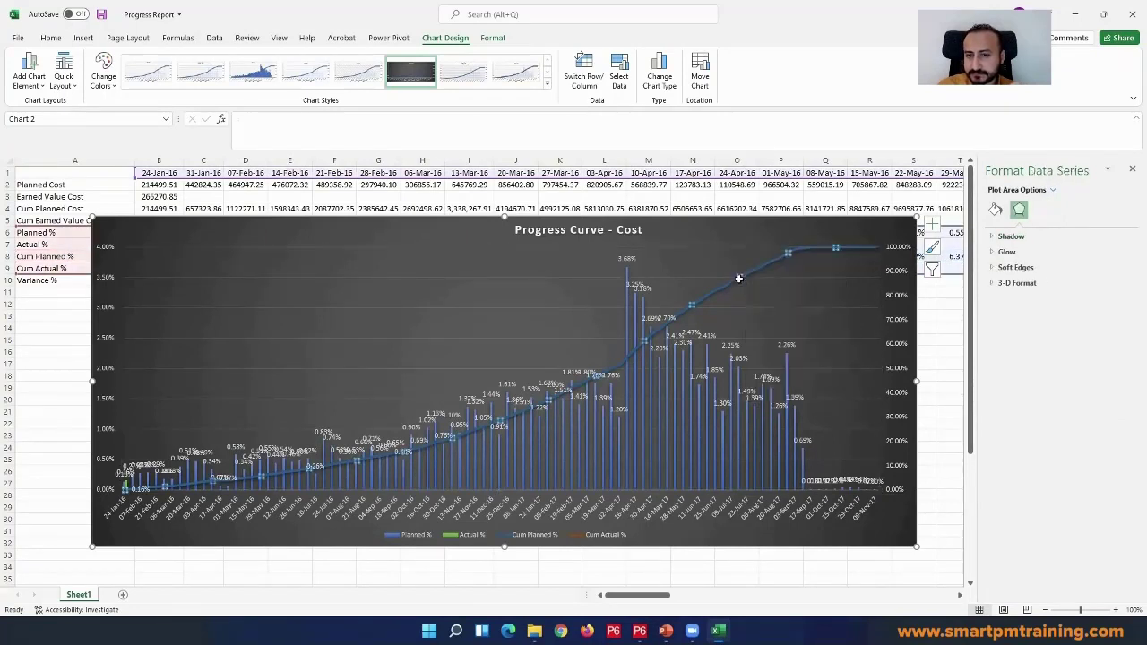
left_click(995, 208)
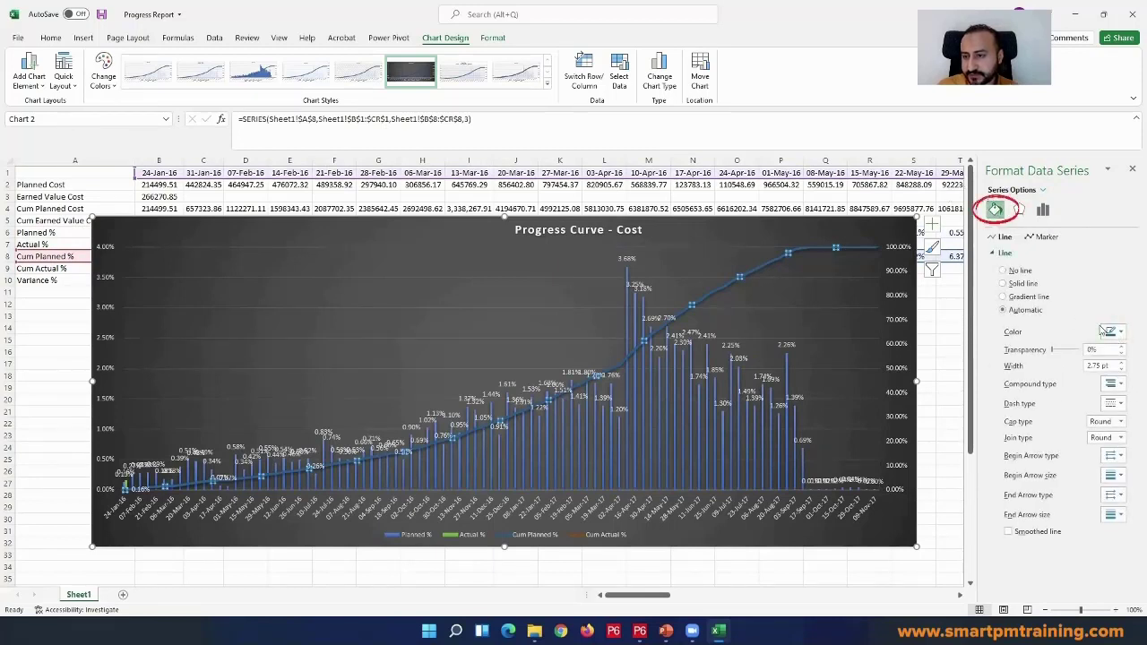
left_click(1110, 331)
key("Escape")
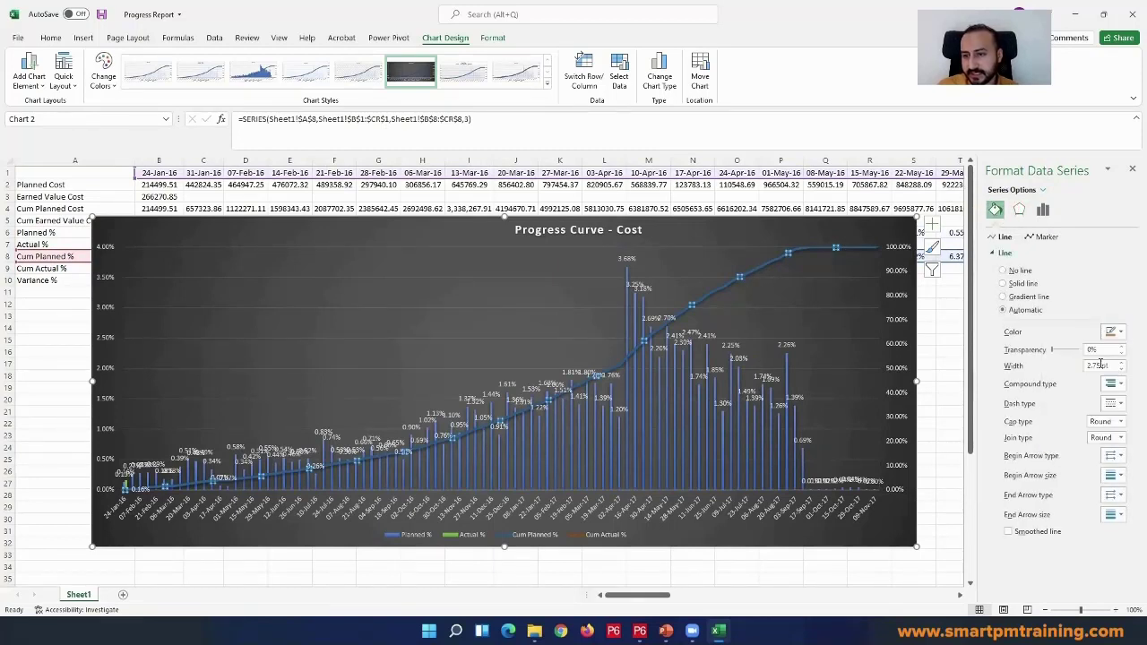
- Enlarge the chart slightly from its upper-left corner so it extends further over column A
left_click(363, 236)
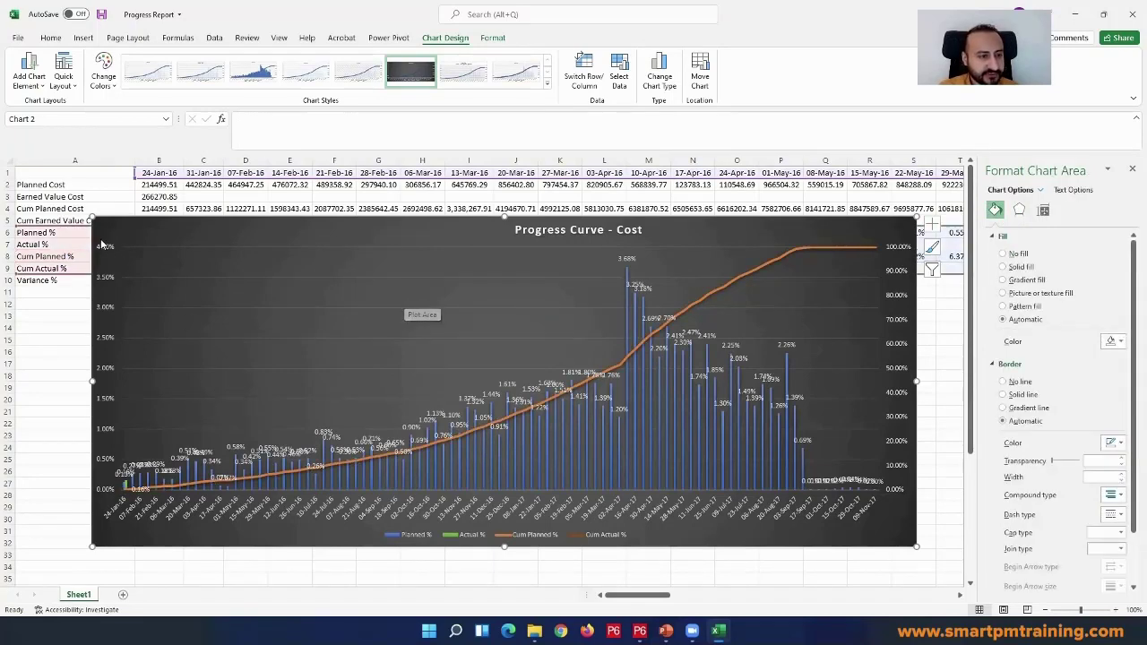
left_click_drag(92, 218, 54, 211)
key("ctrl+z")
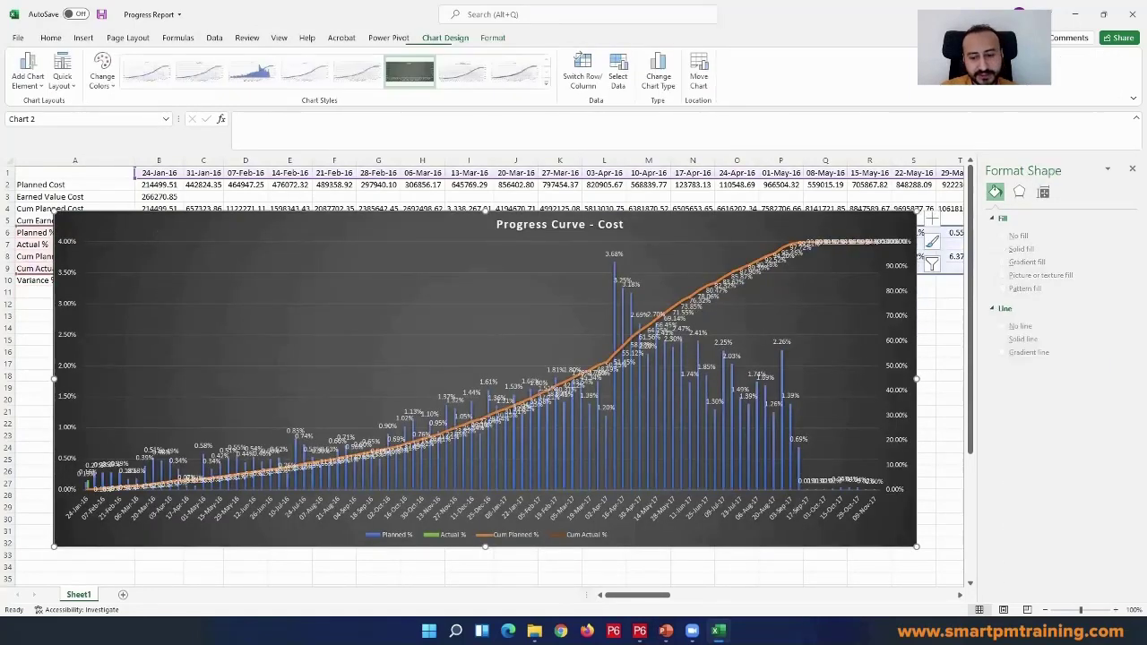
- Switch to Primavera P6, widen the Activity ID column, and open the Week 02 project, P85-UB-00 W02
left_click(640, 631)
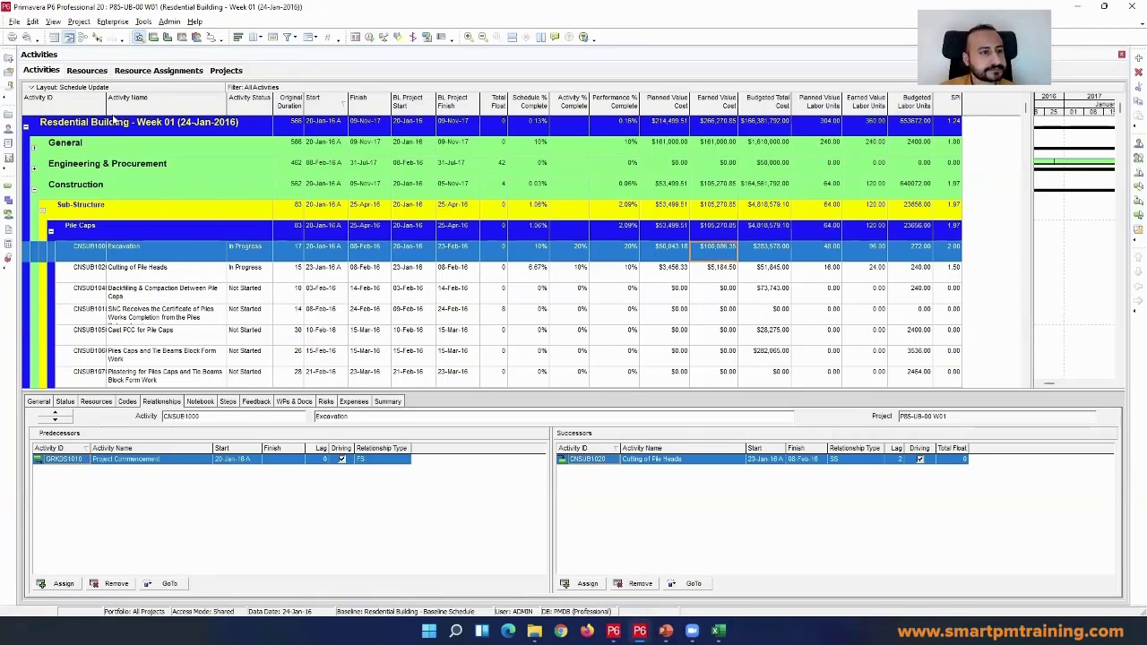
left_click_drag(107, 116, 137, 115)
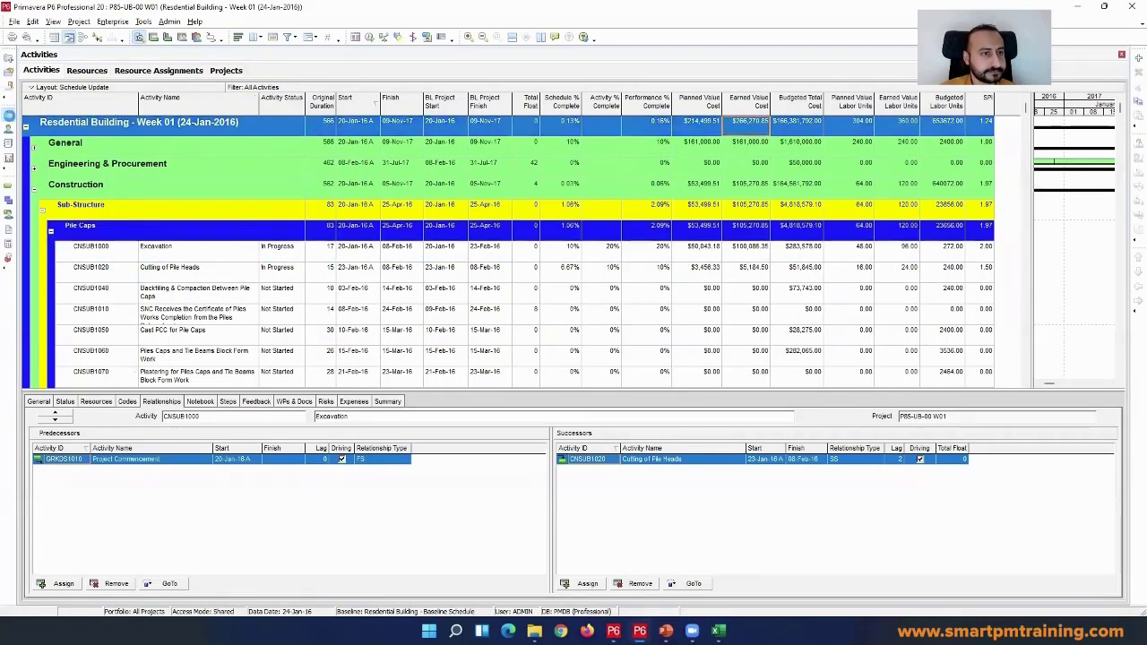
left_click(226, 69)
right_click(226, 244)
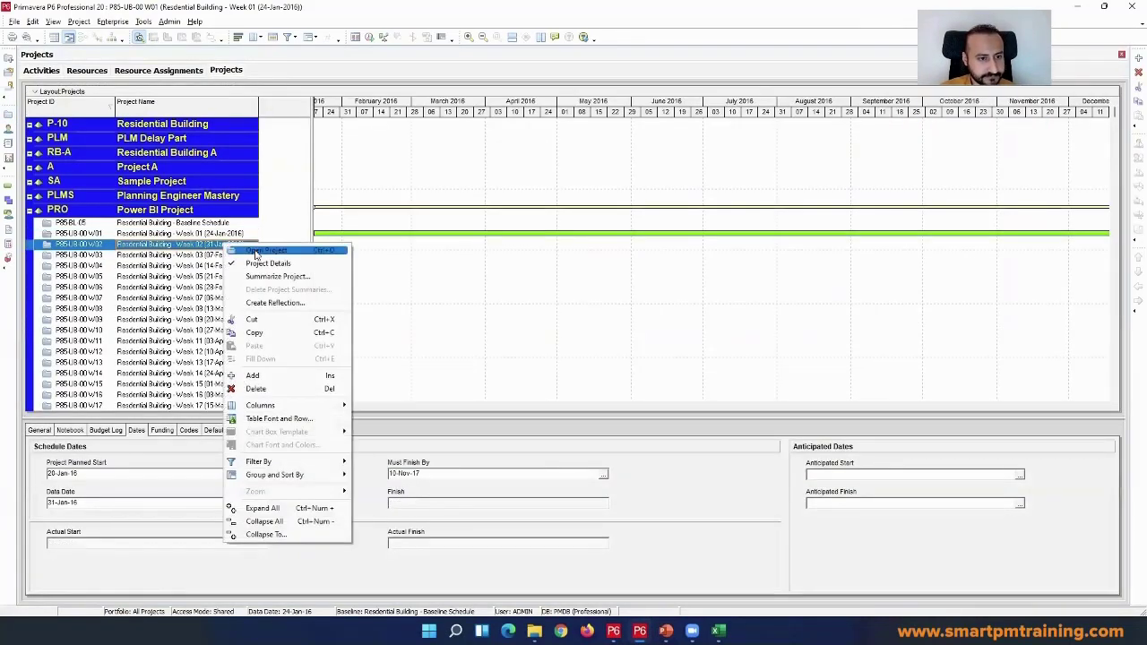
left_click(259, 253)
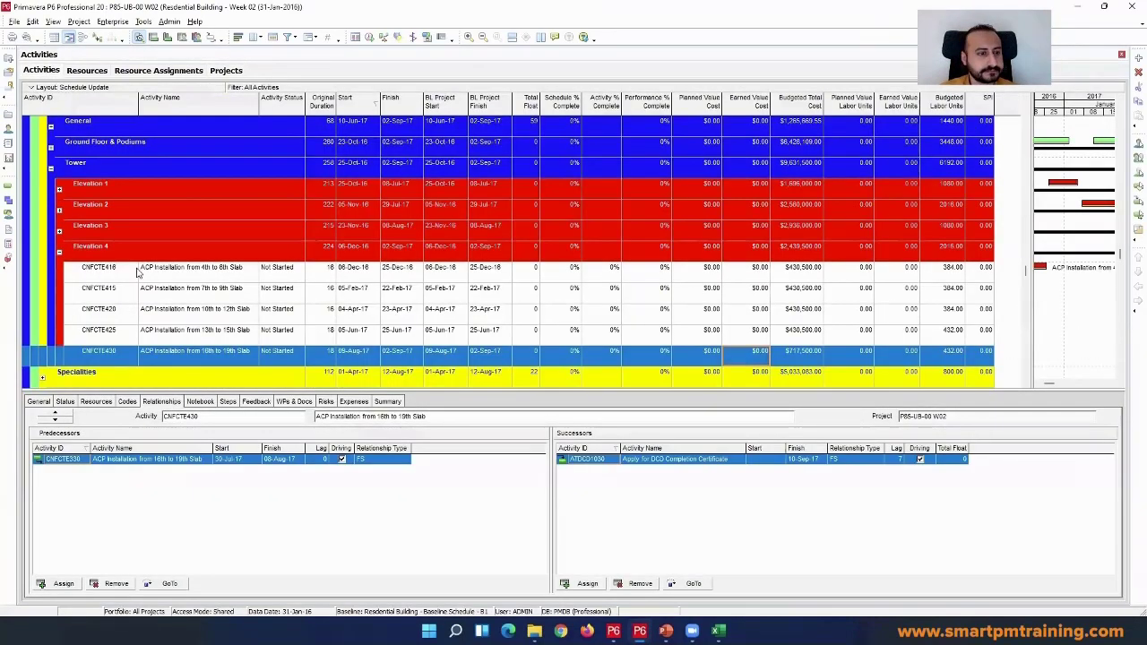
- Collapse the Elevation 4 group and read the Earned Value Cost on the Week 02 project's summary row
double_click(124, 247)
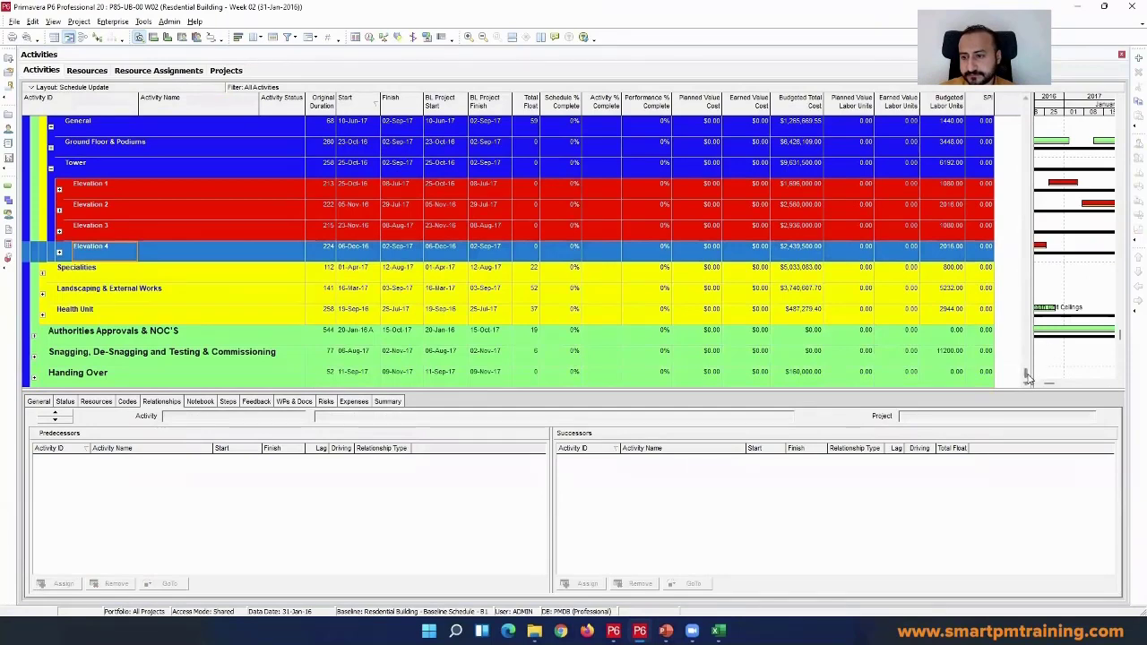
scroll(1024, 371, "up", 3)
scroll(1029, 193, "up", 2)
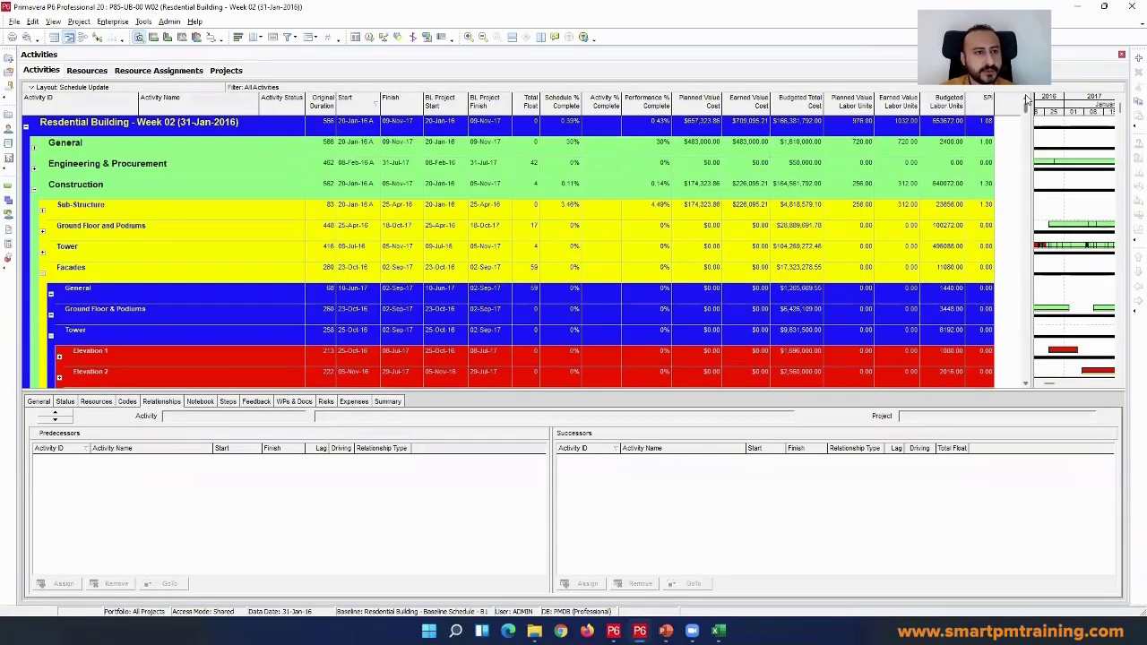
left_click(439, 255)
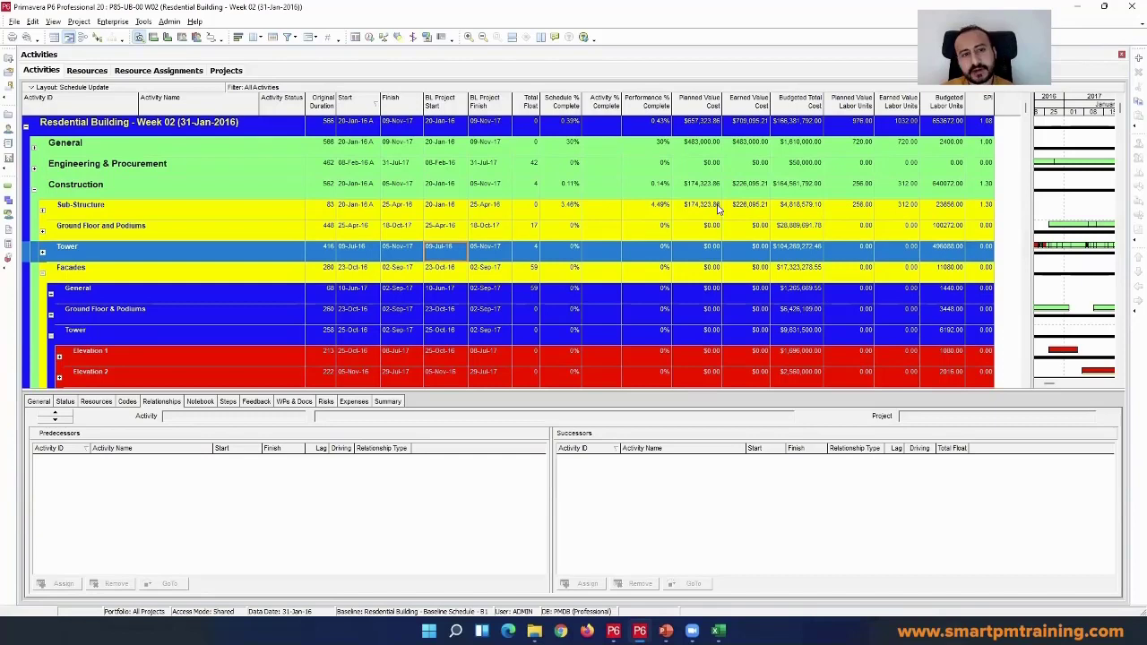
left_click(731, 126)
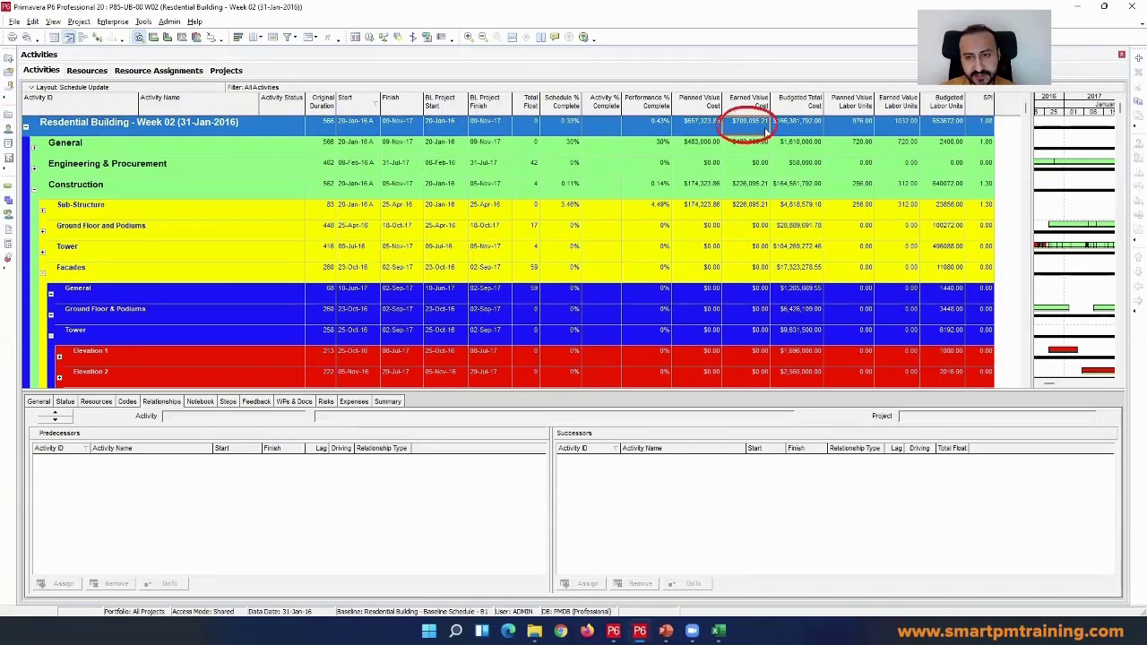
- Switch to the Excel progress report and move the progress curve chart down below the data table
key("alt+Tab")
left_click(710, 94)
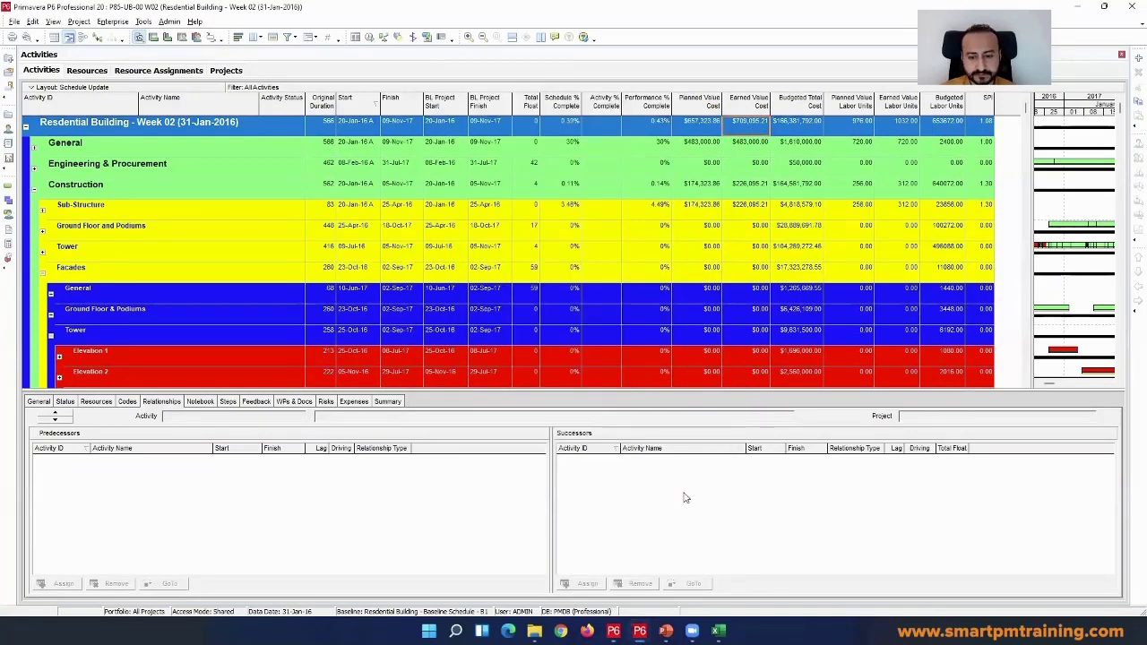
left_click(717, 630)
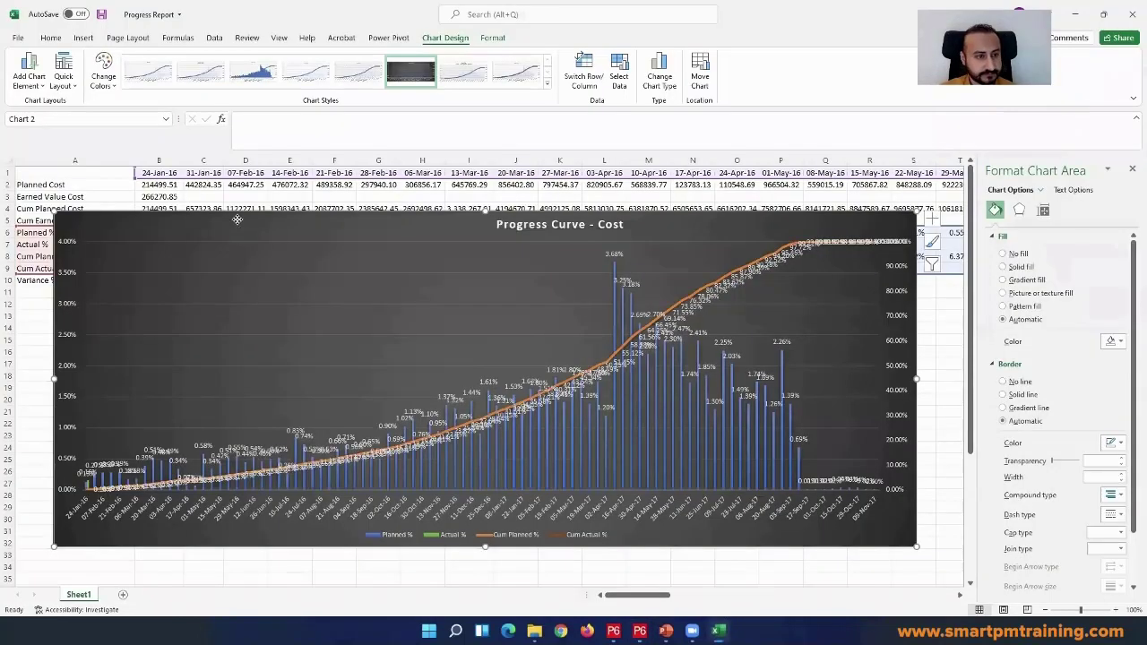
left_click_drag(306, 219, 305, 309)
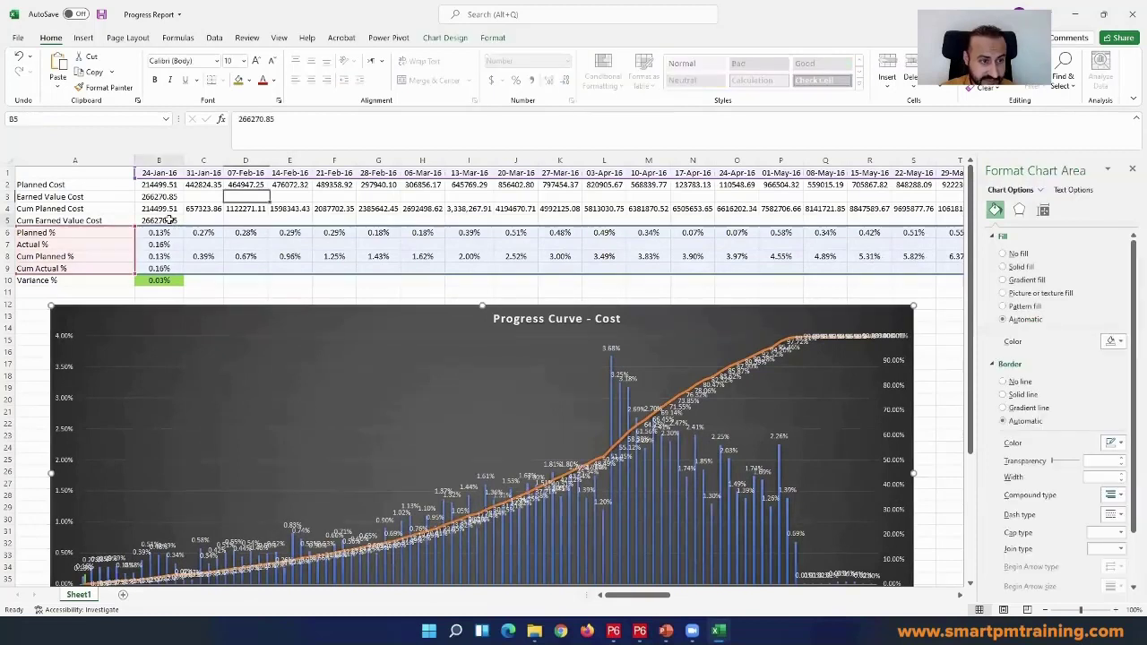
- Enter the Week 02 earned value cost from Primavera P6, 709095.21, as the Cum Earned Value Cost for 31-Jan-16
left_click(213, 218)
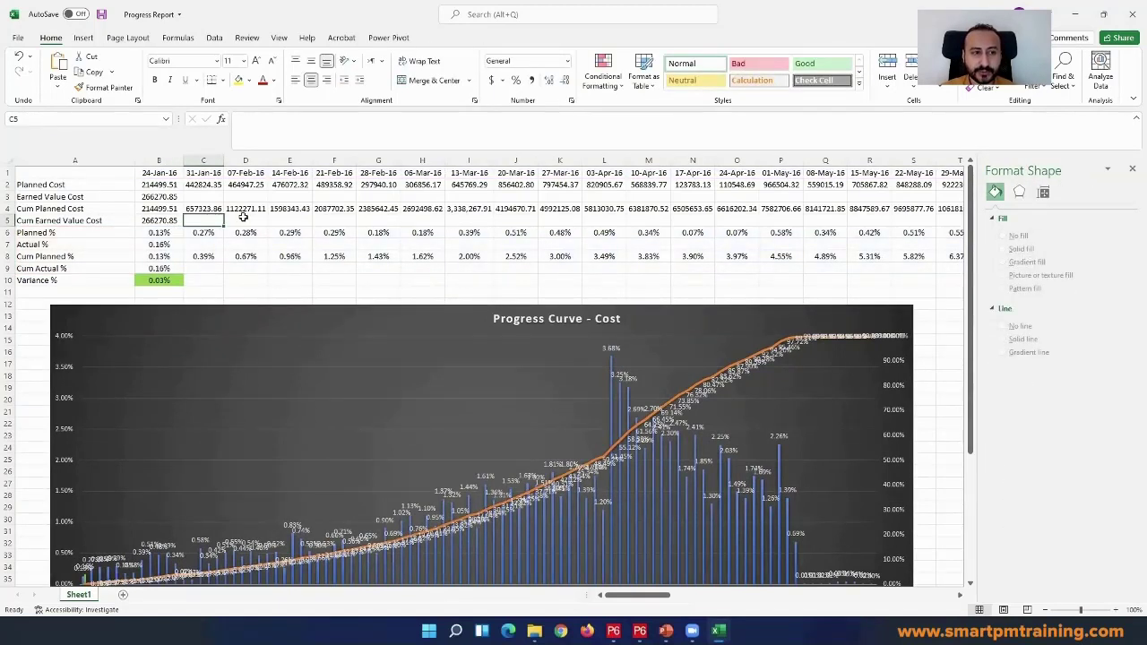
key("alt+Tab")
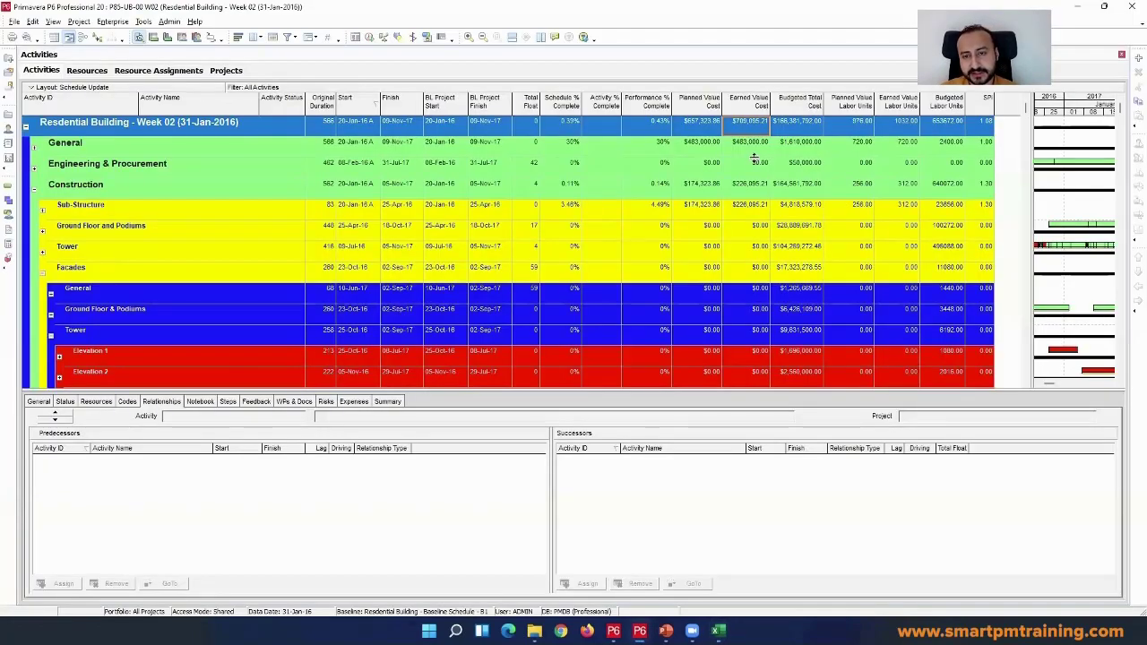
key("alt+Tab")
type("7")
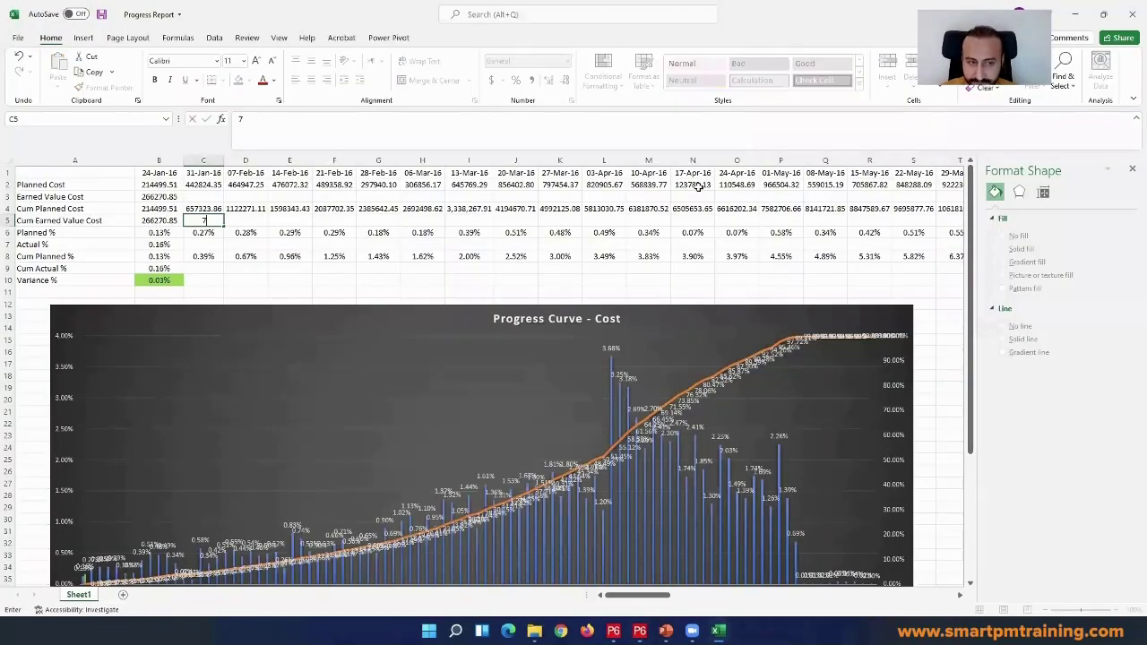
key("Return")
key("alt+Tab")
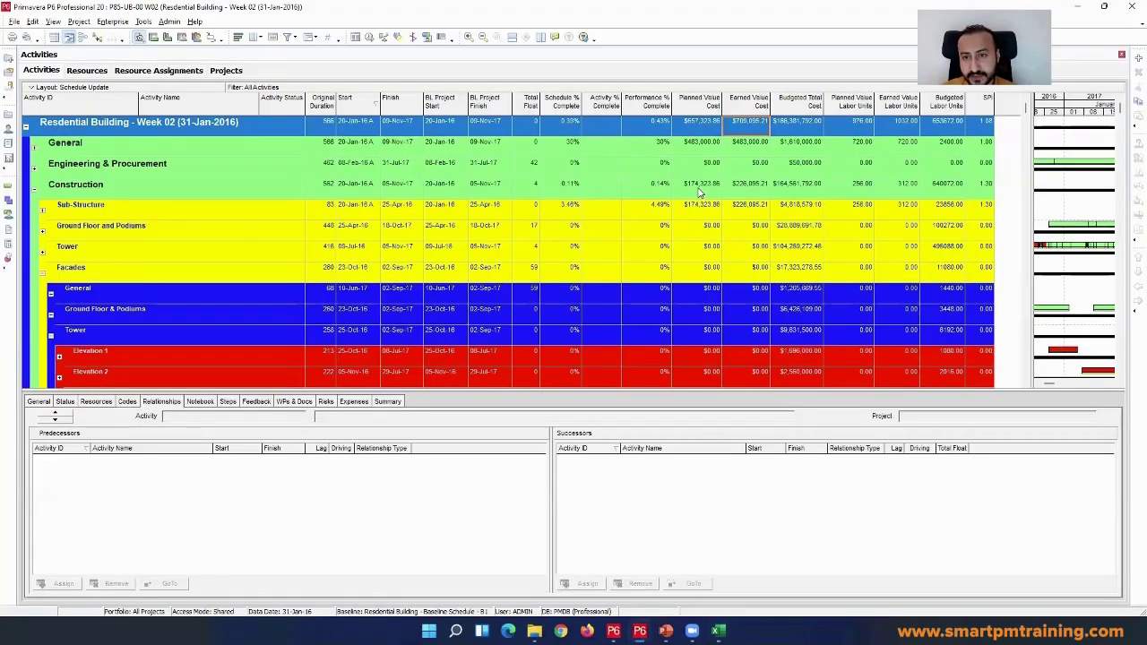
key("alt+Tab")
type("9095")
key("alt+Tab")
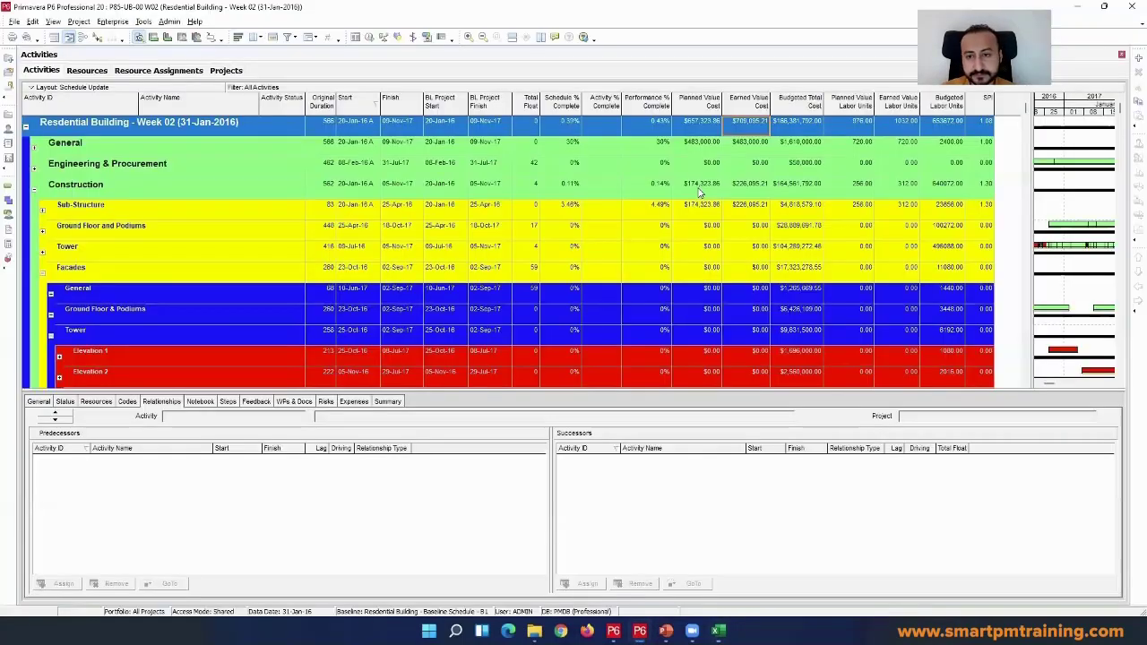
key("alt+Tab")
type(".2")
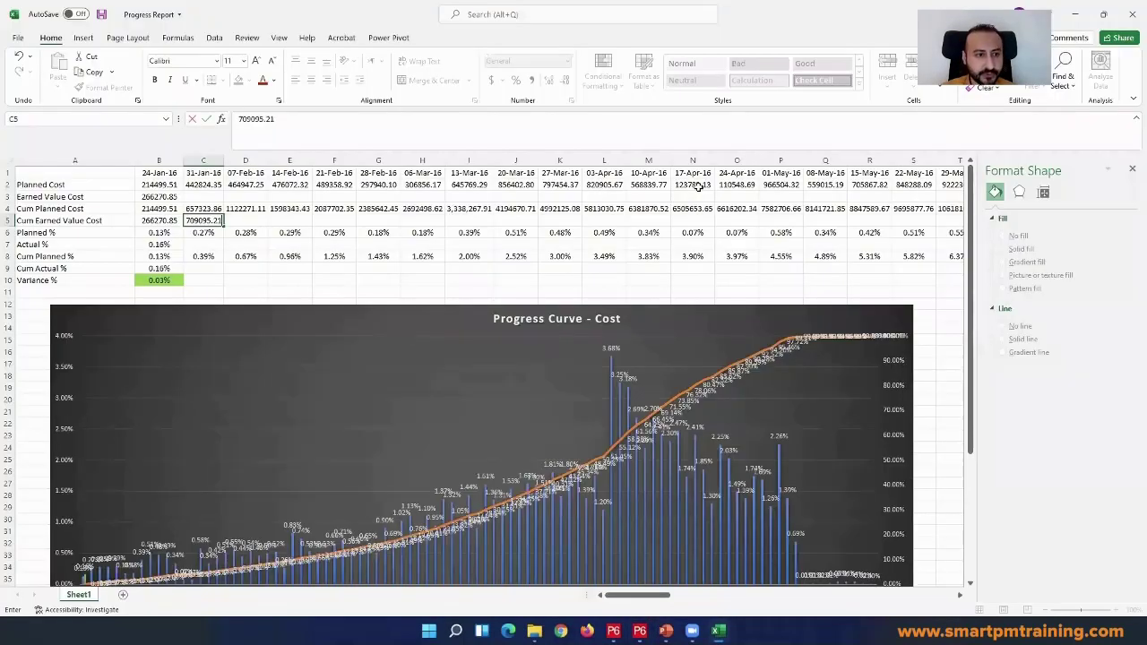
key("Return")
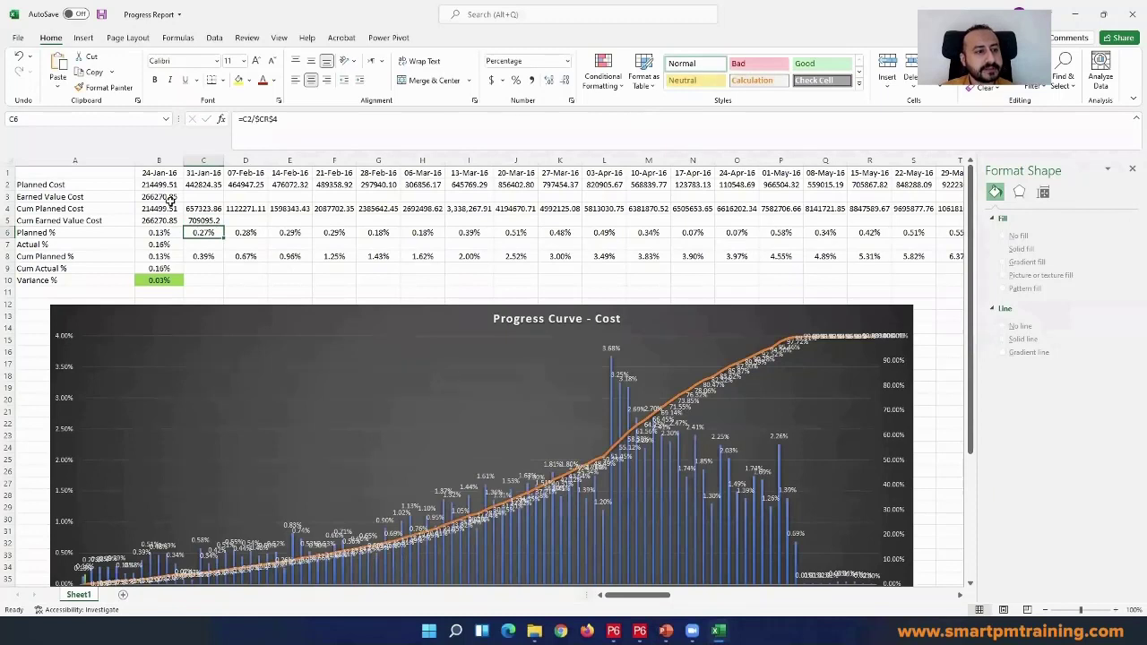
- Calculate the 31-Jan-16 Earned Value Cost in C3 with the formula =C5-B5
left_click(214, 198)
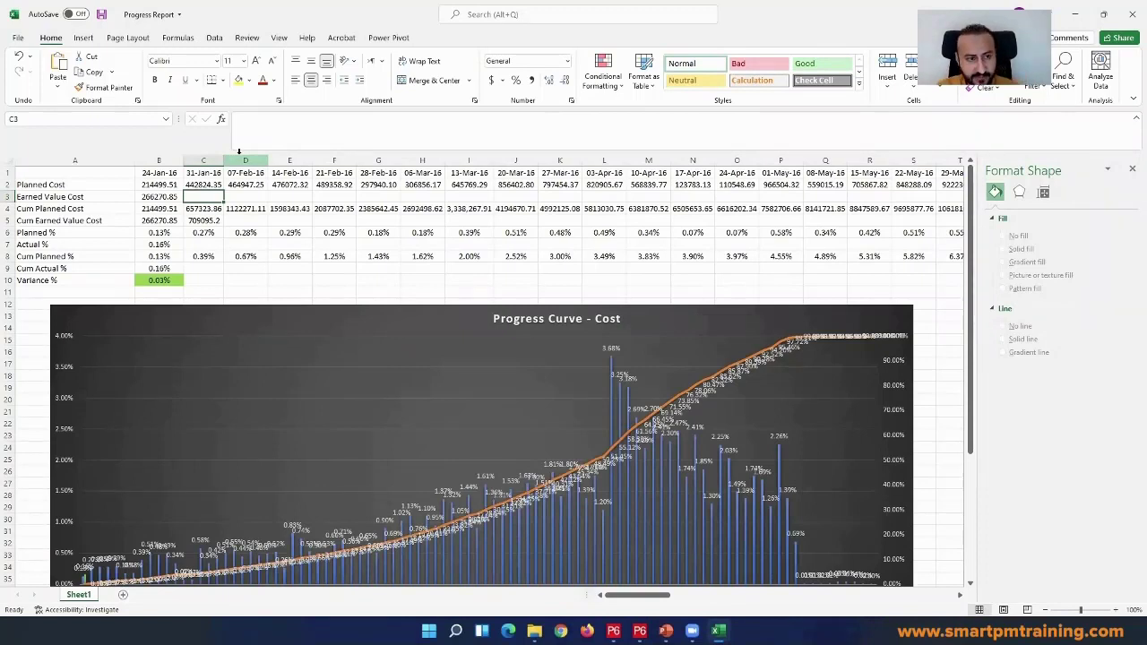
type("=")
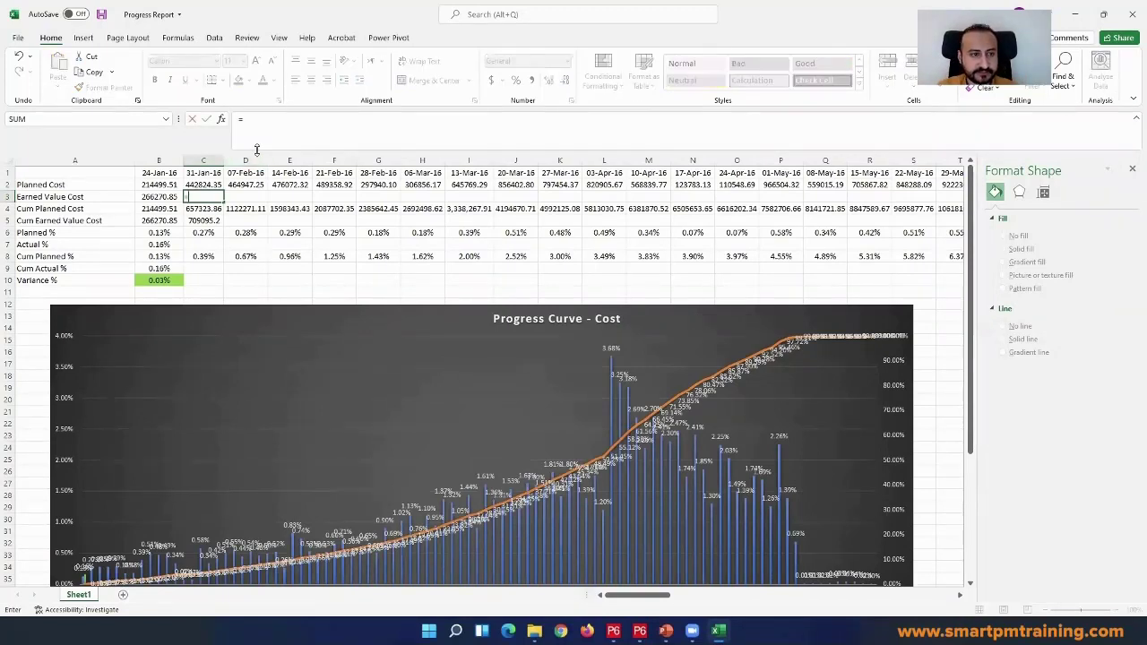
left_click(199, 220)
type("-")
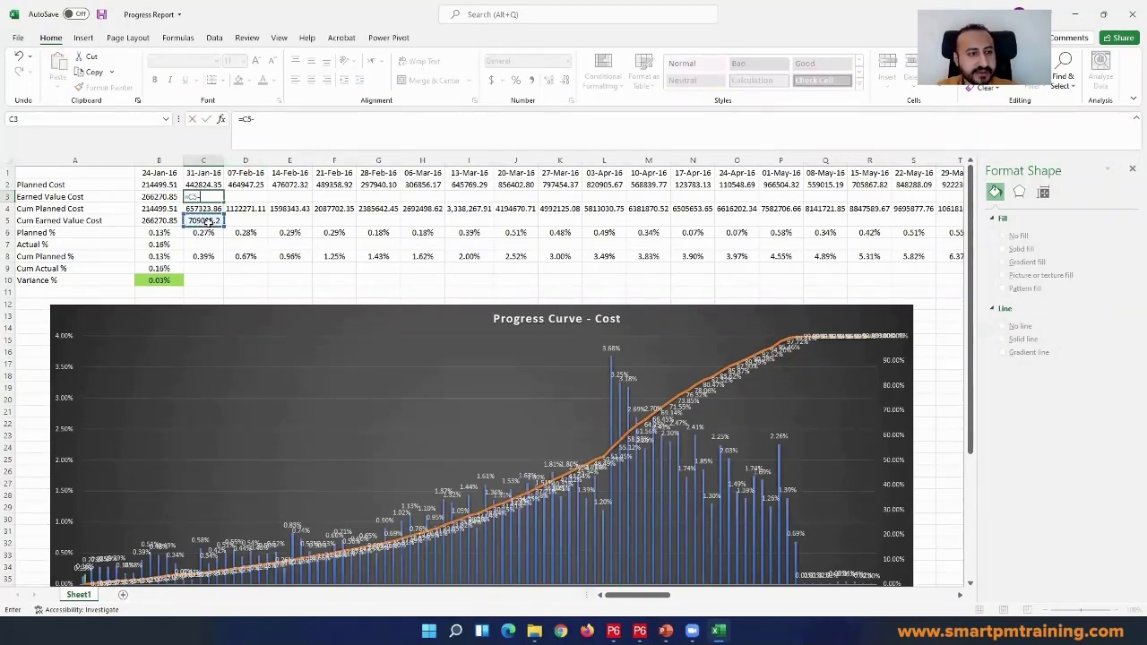
left_click(156, 221)
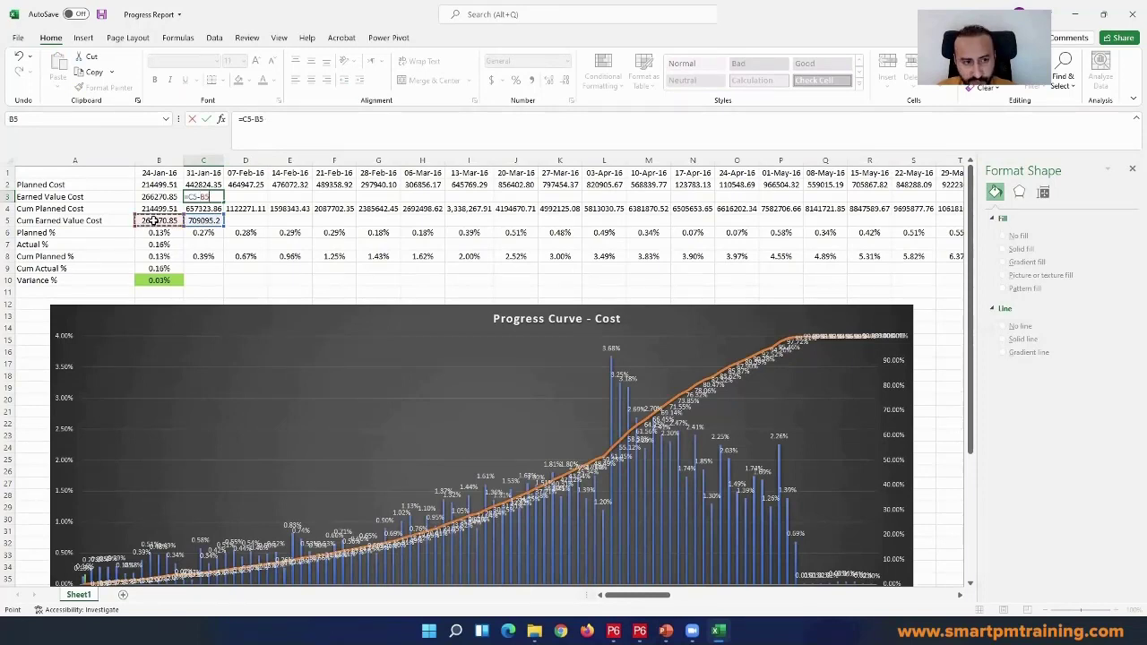
key("Return")
left_click(161, 198)
left_click(206, 198)
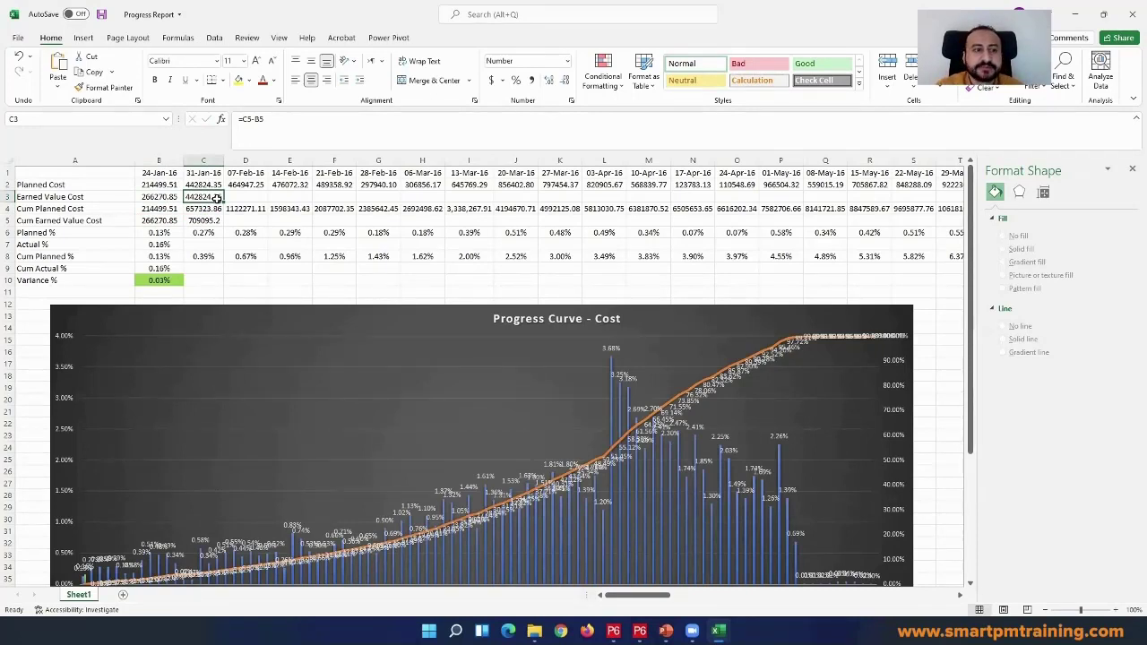
- Extend the Actual %, Cum Actual % and Variance % formulas from the 24-Jan-16 column to 31-Jan-16
left_click(204, 208)
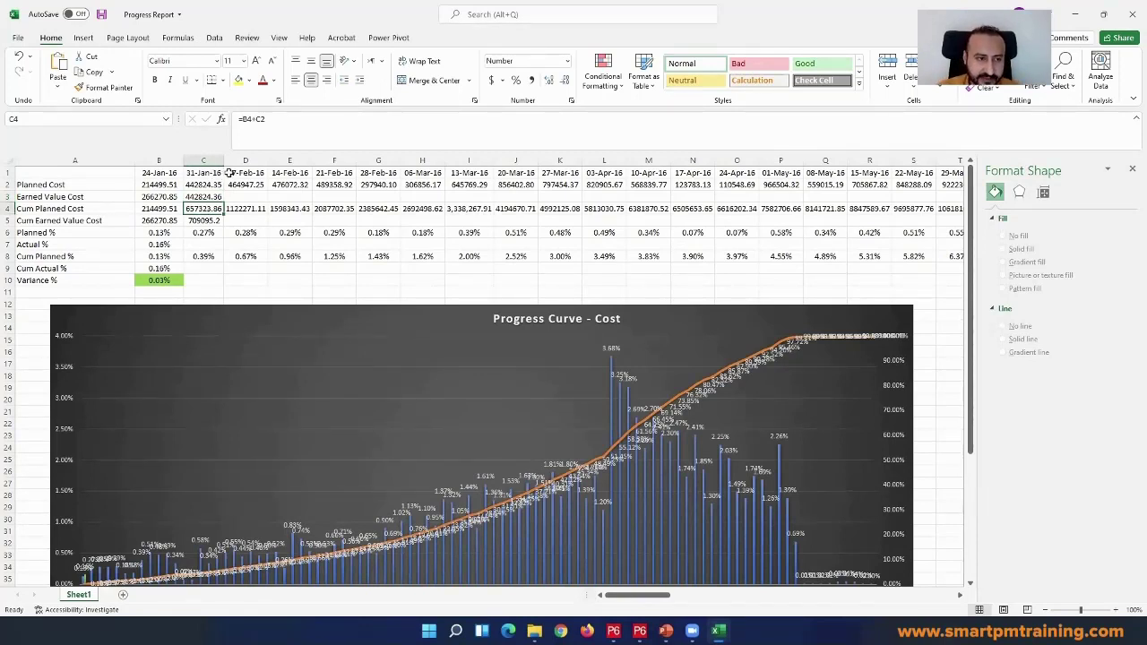
left_click_drag(204, 233, 532, 233)
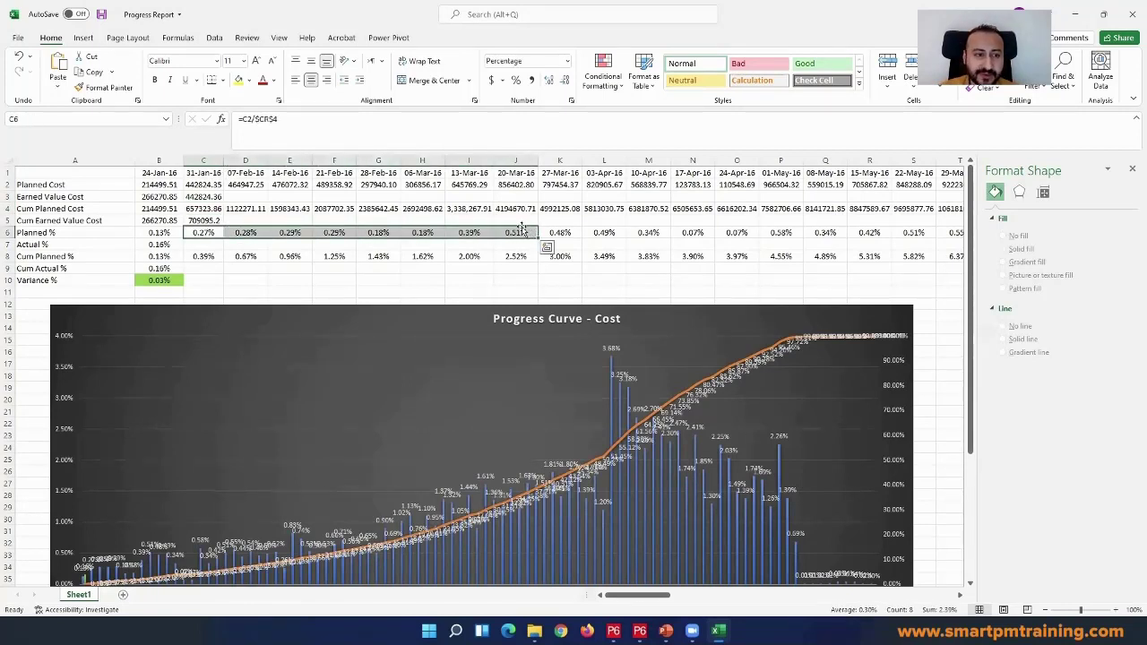
left_click(168, 242)
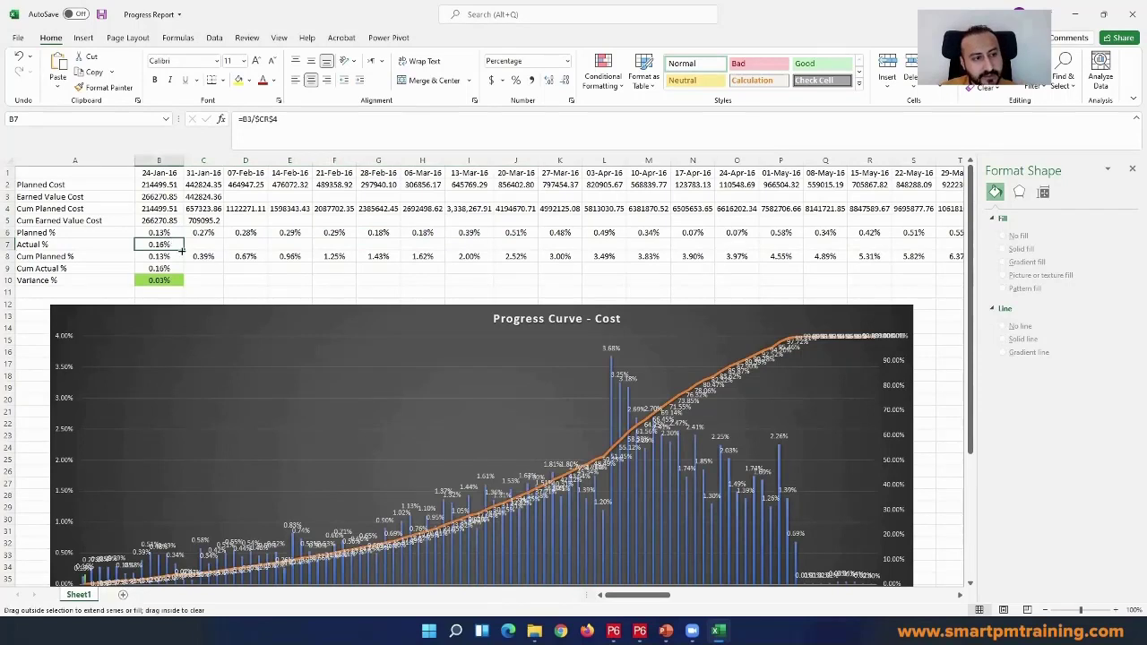
left_click_drag(182, 252, 209, 272)
left_click(173, 281)
left_click(177, 269)
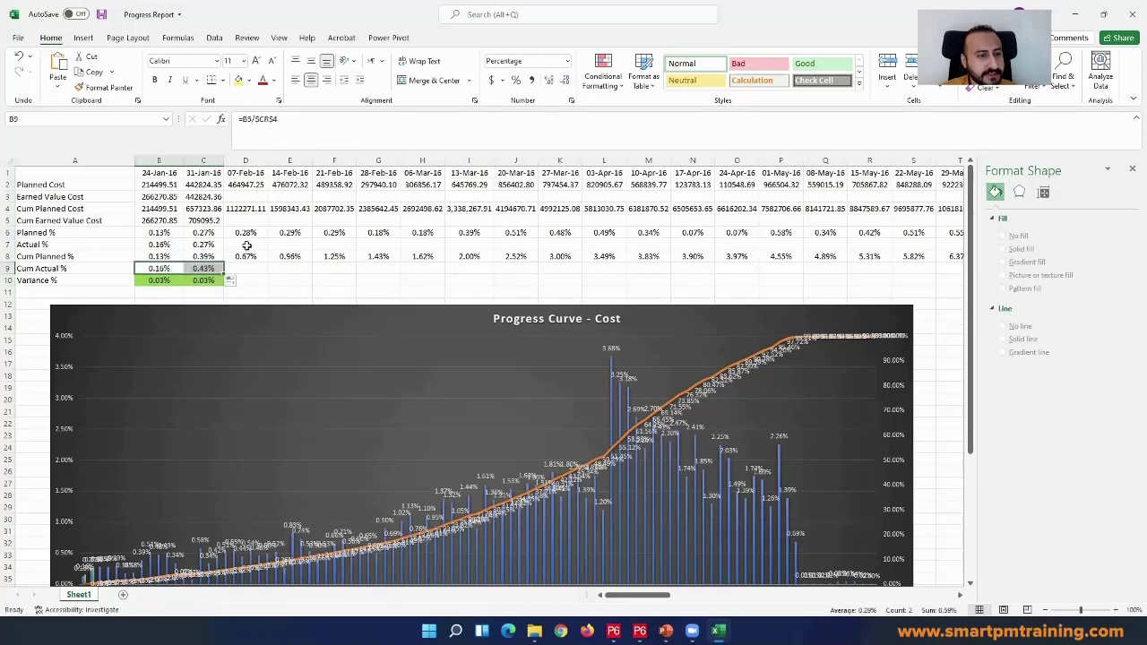
- Compare the planned and actual percentages for 31-Jan-16, both weekly and cumulative
left_click(205, 233)
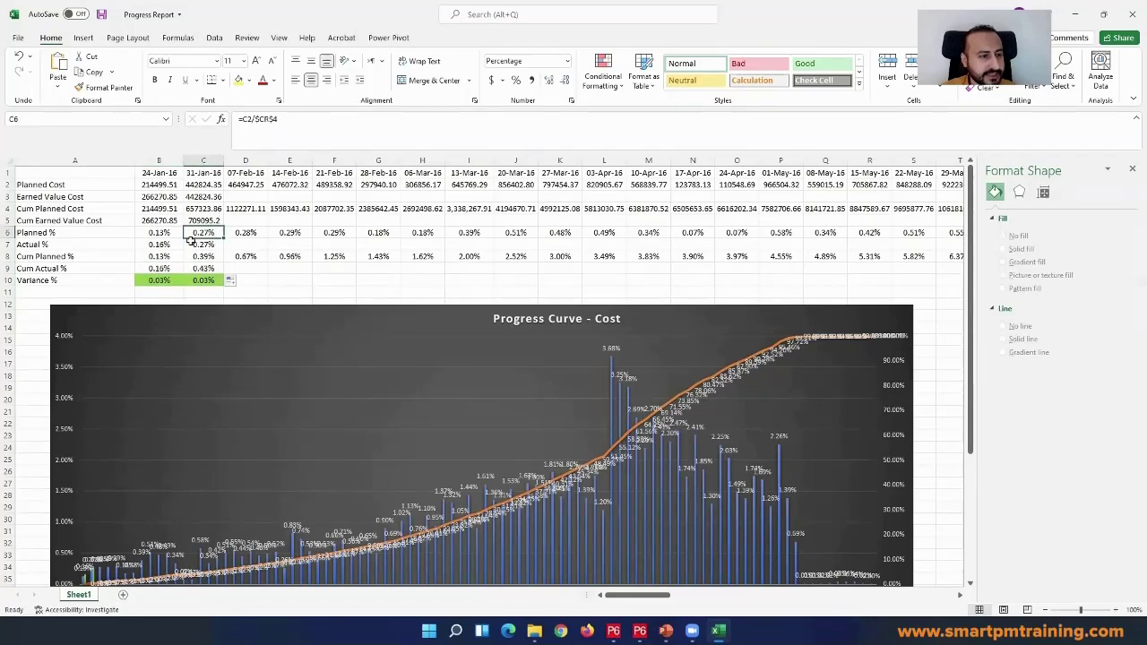
left_click_drag(162, 256, 204, 257)
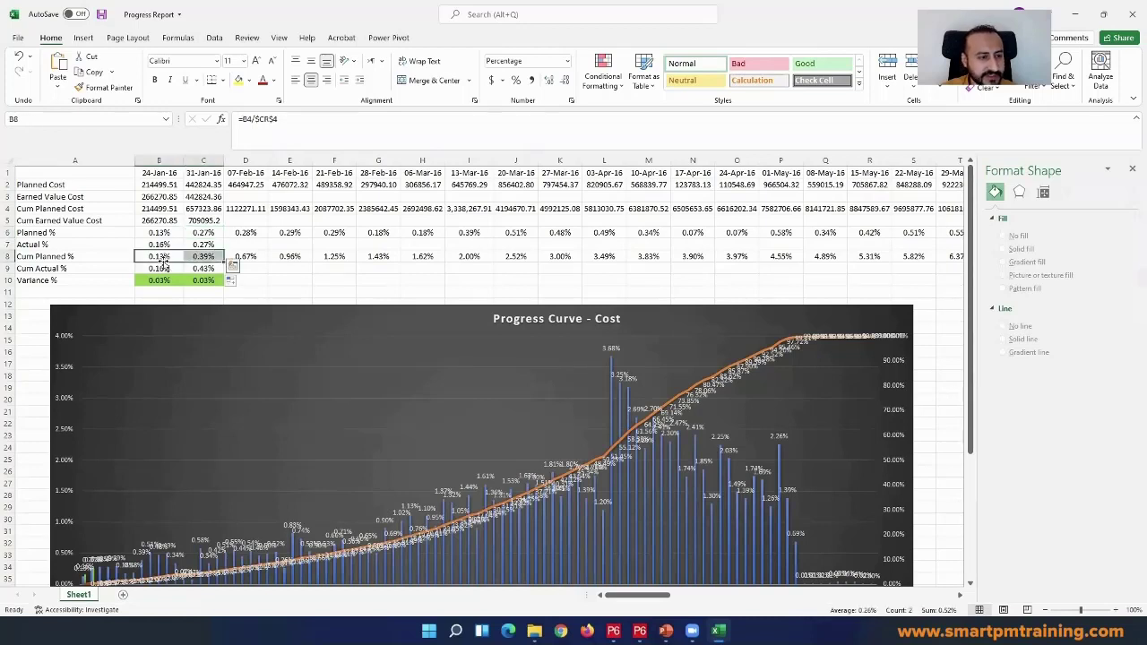
left_click(211, 256)
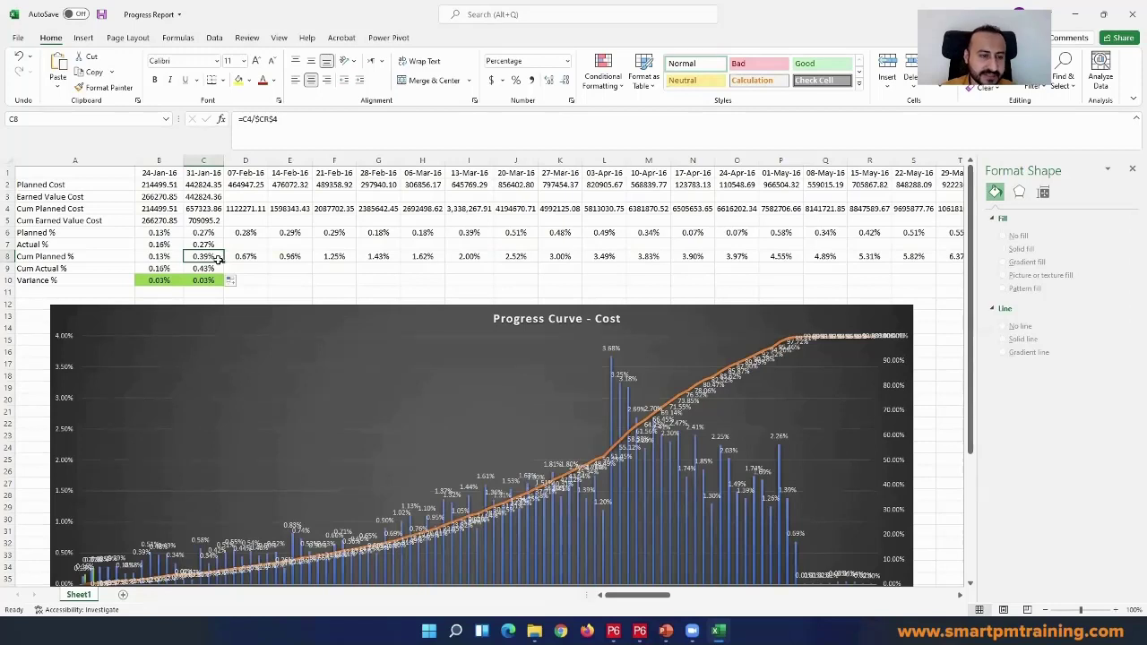
left_click(212, 268)
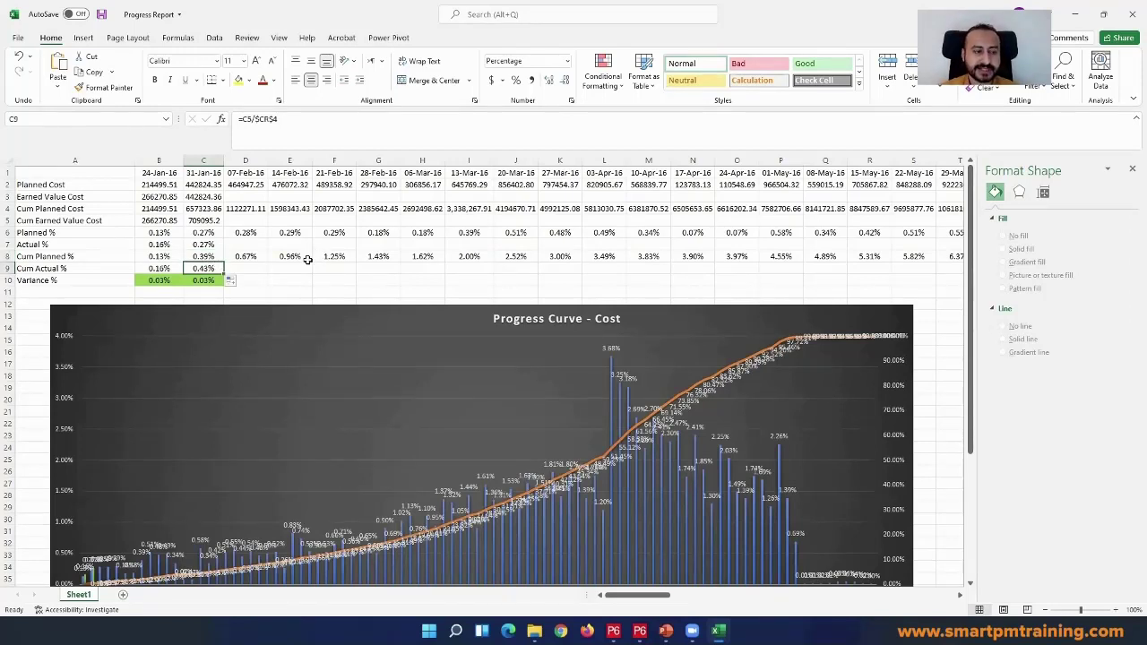
left_click(63, 314)
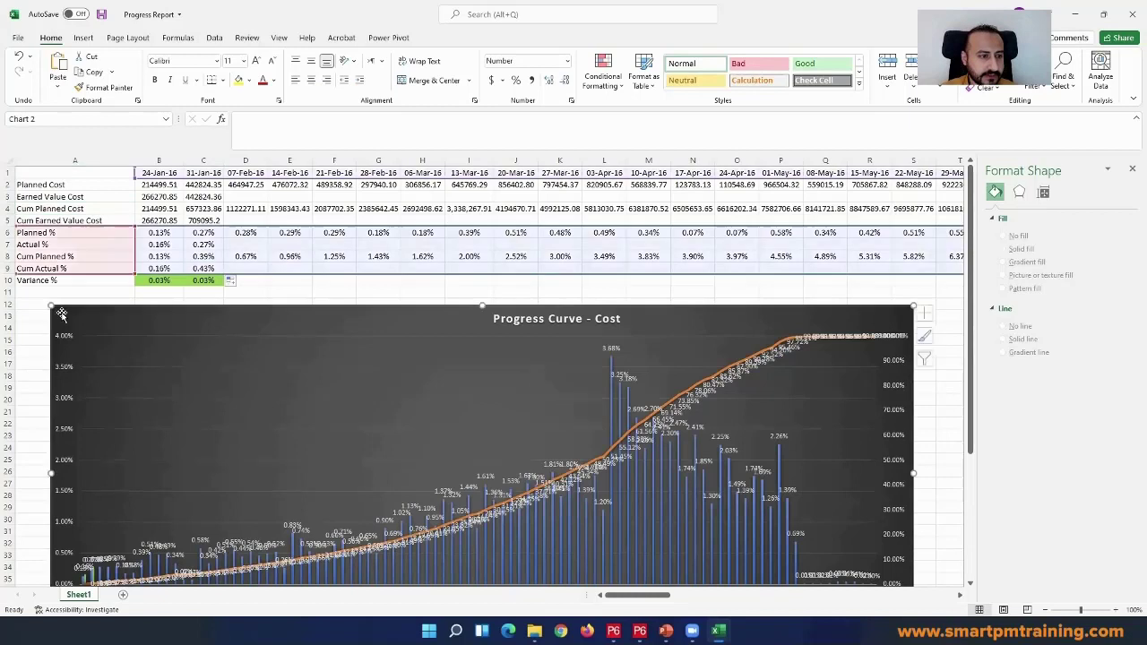
left_click(132, 207)
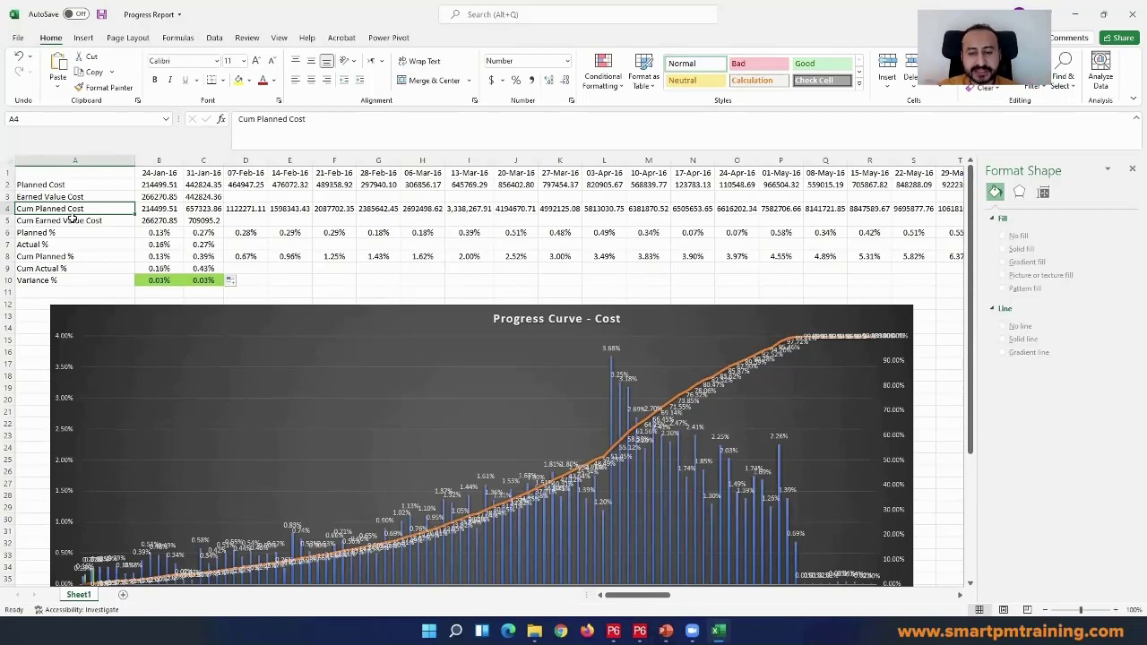
- Switch to Primavera P6 and view the Week 02 project's resource assignments and available spreadsheet fields
left_click(639, 631)
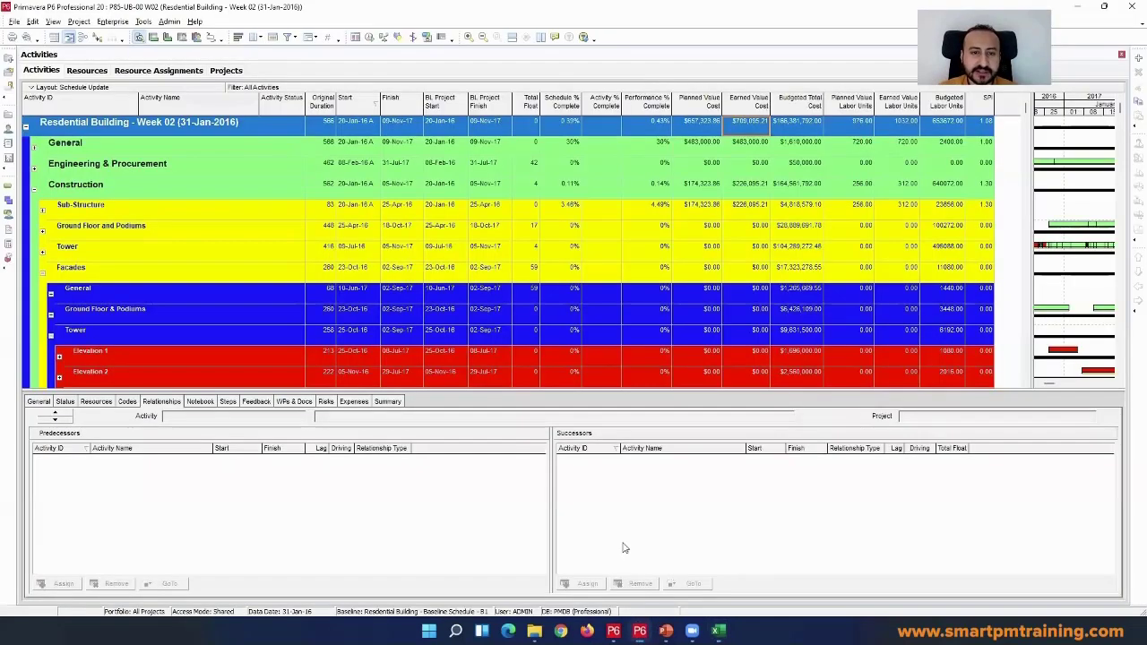
left_click(8, 115)
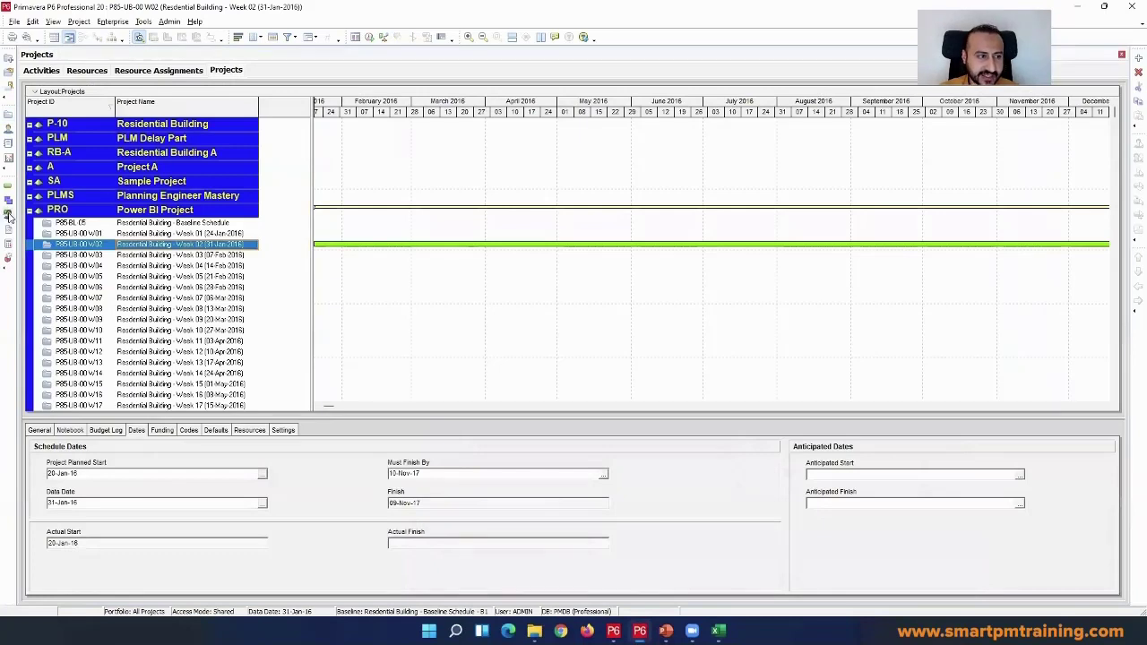
left_click(8, 215)
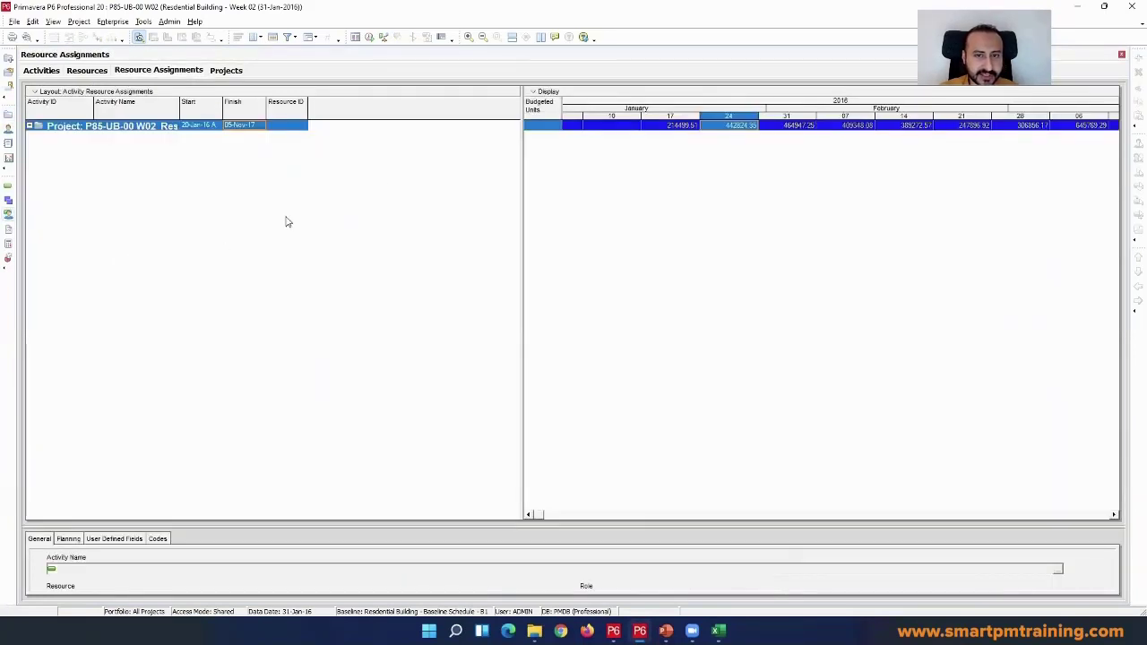
right_click(540, 116)
mouse_move(638, 210)
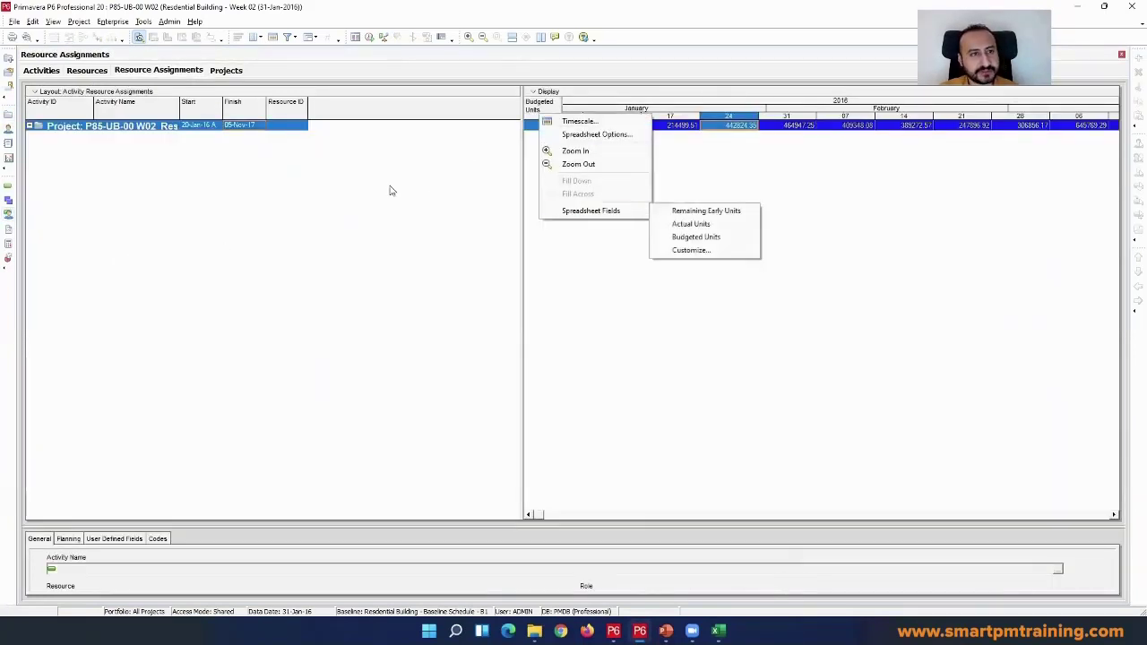
- Open the baseline schedule project P85-BL-05 and show its resource assignments
left_click(8, 116)
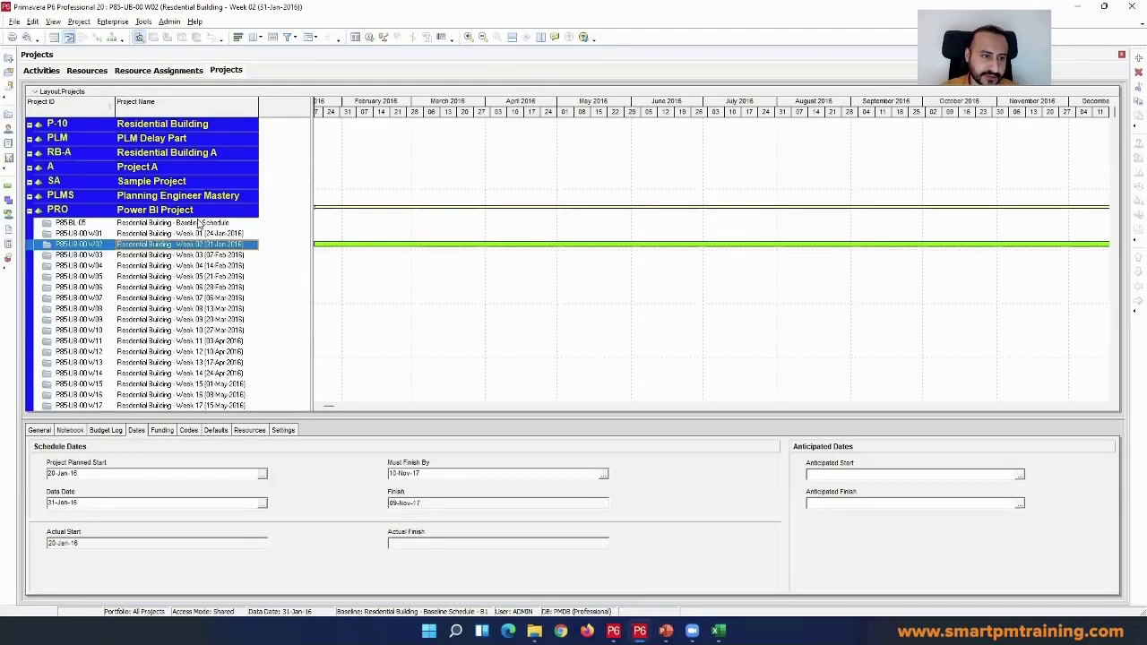
right_click(199, 224)
left_click(247, 234)
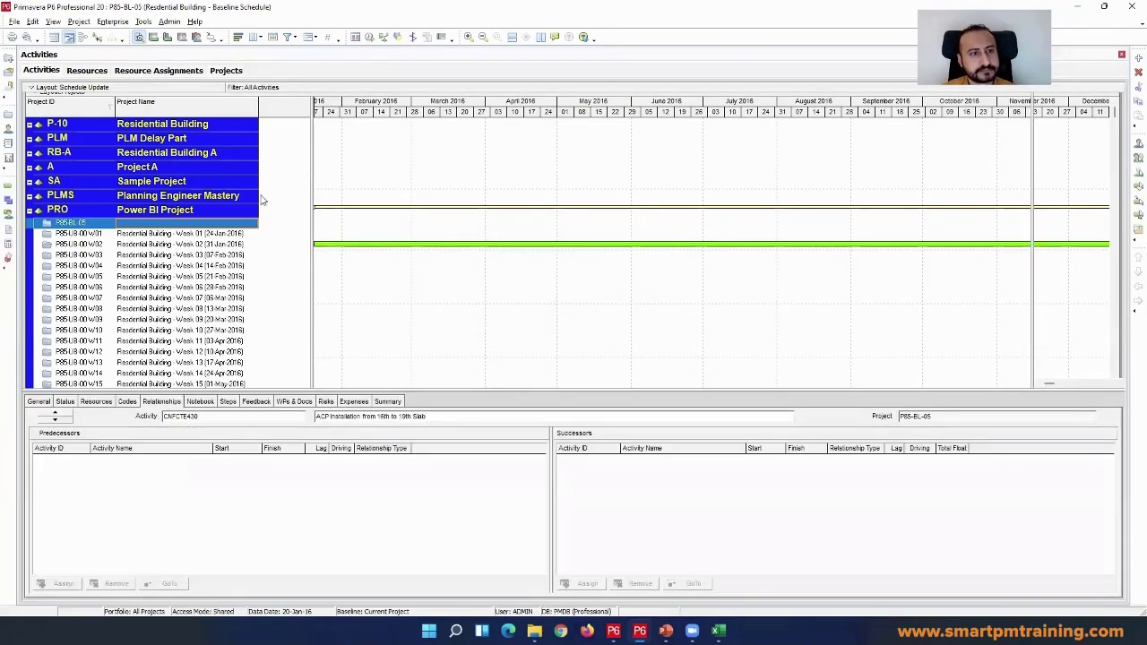
left_click(9, 201)
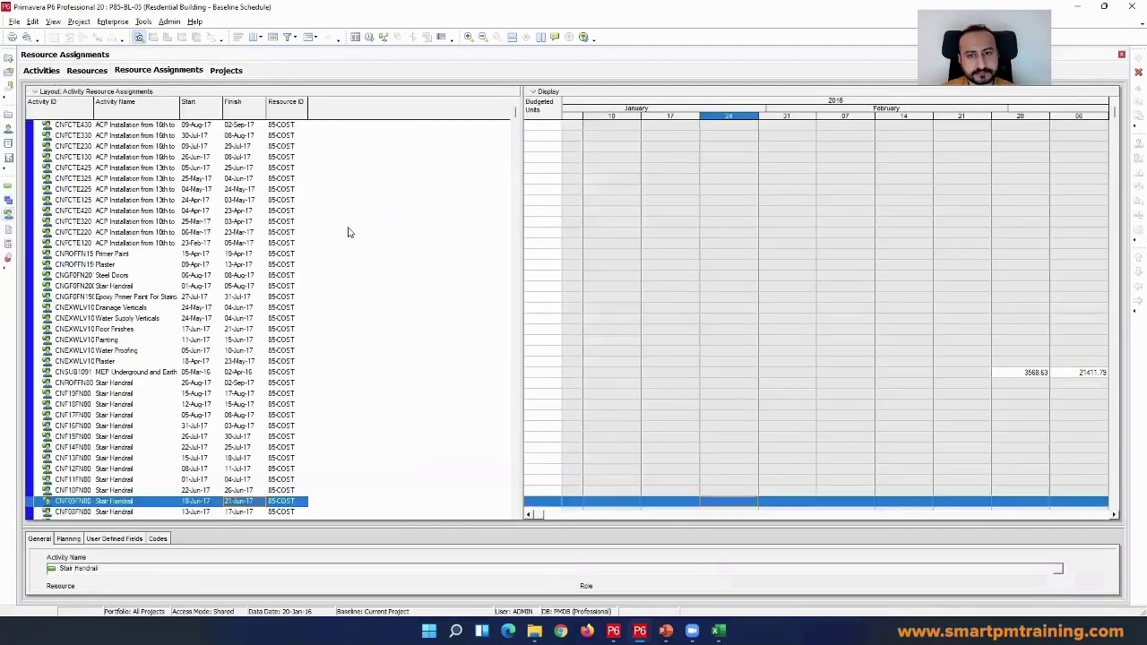
- Open the customization of the assignment spreadsheet fields and locate Remaining Late Units among the Time Interval units
right_click(541, 109)
mouse_move(640, 206)
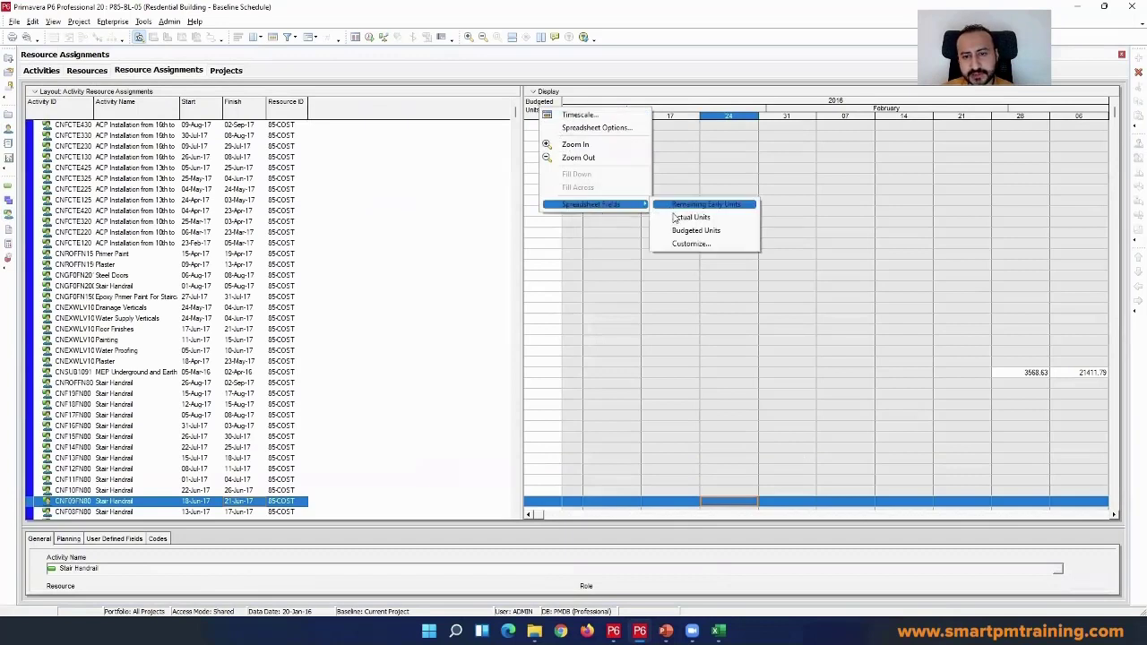
left_click(690, 246)
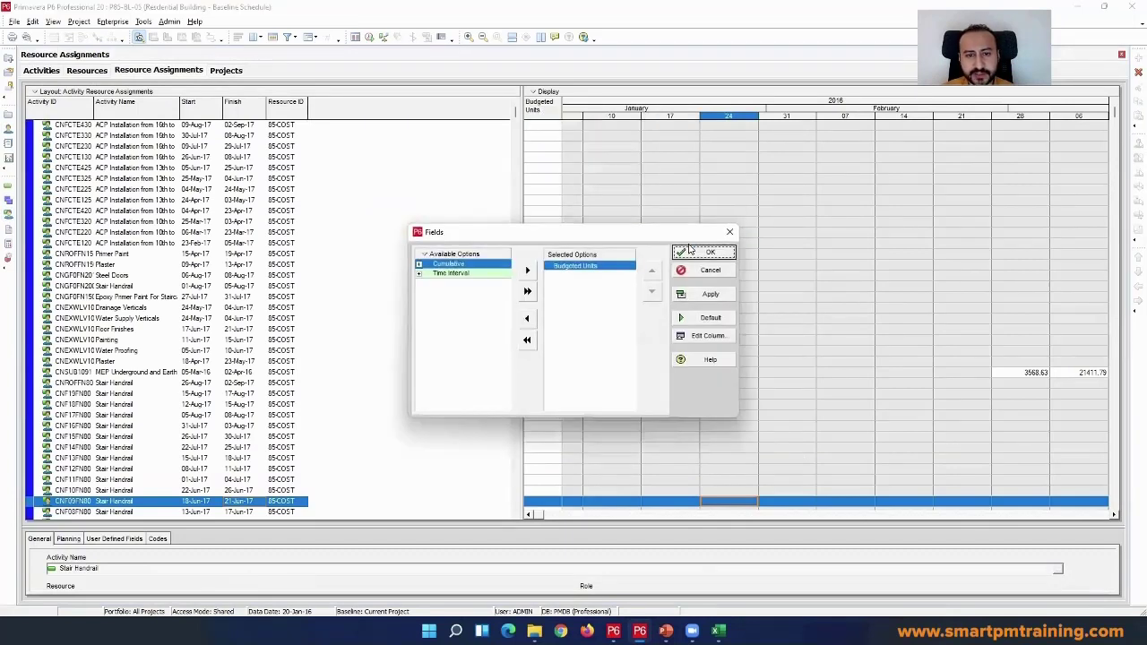
double_click(457, 273)
double_click(453, 300)
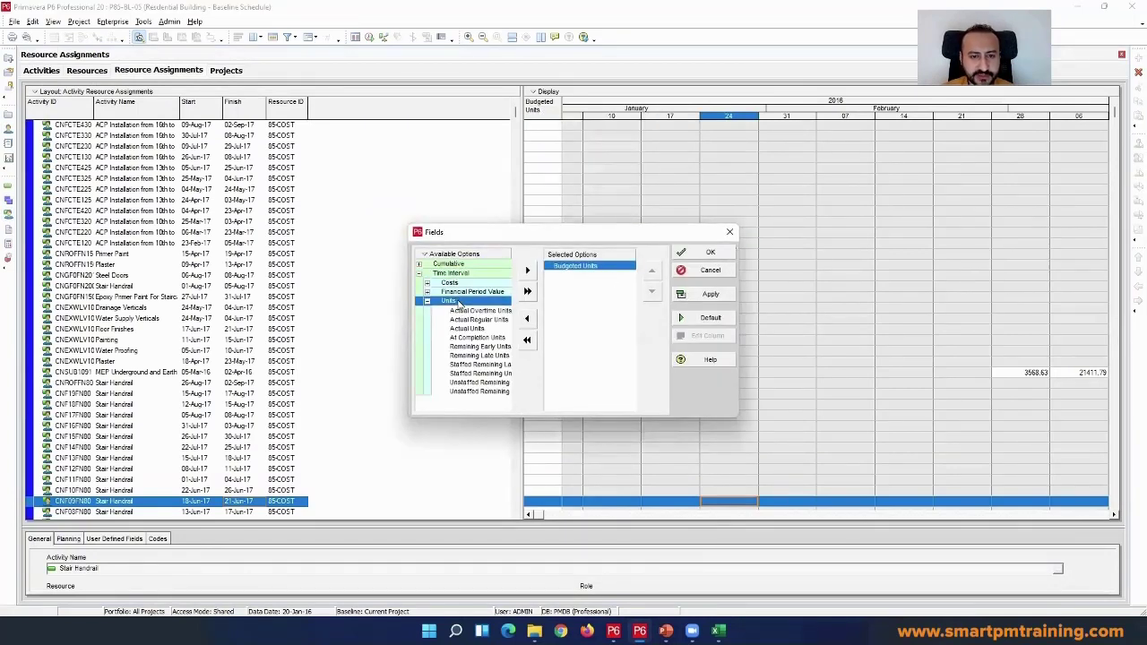
left_click(504, 357)
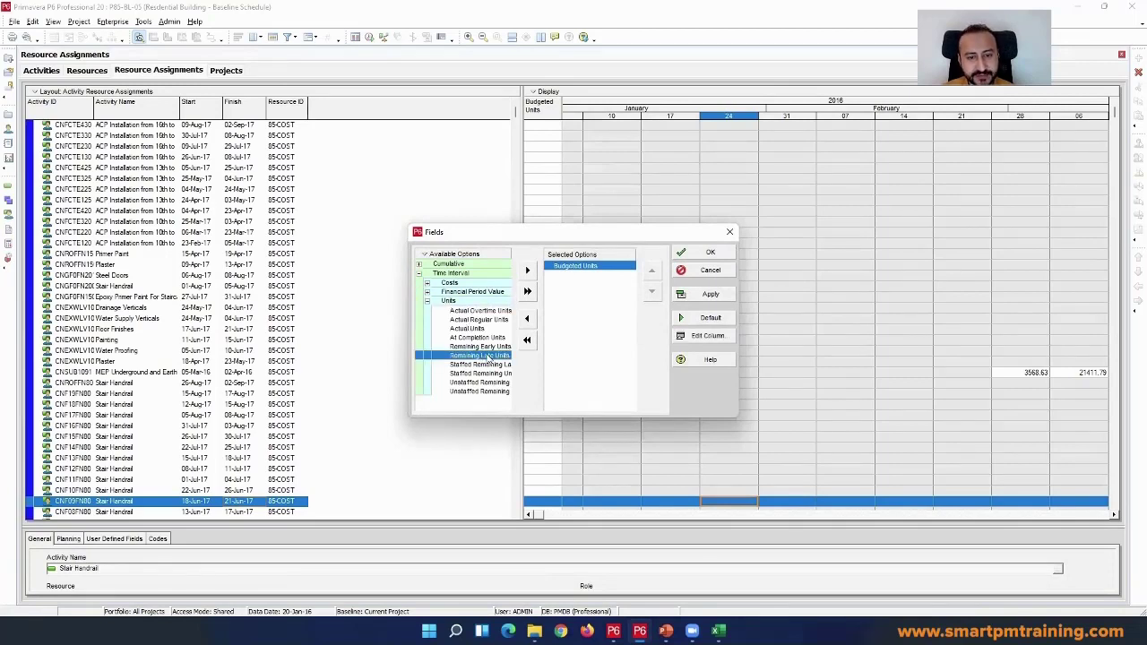
double_click(480, 357)
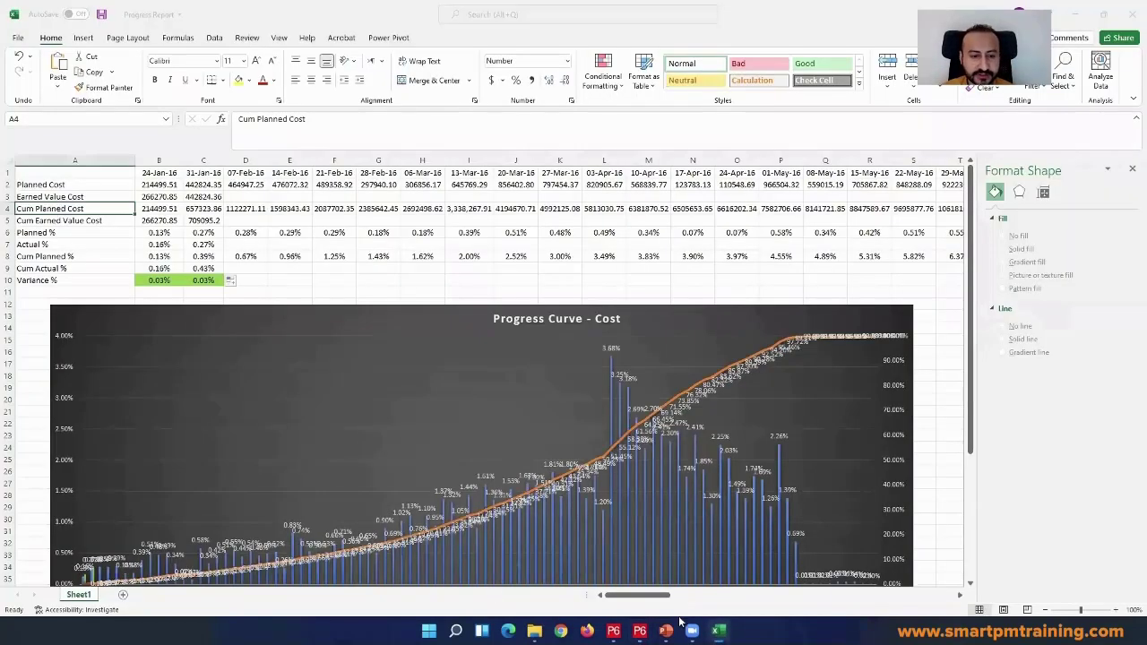
- Switch to the Excel progress report and review the Progress Curve - Cost chart alongside the planned and actual percentage rows
scroll(200, 475, "down", 3)
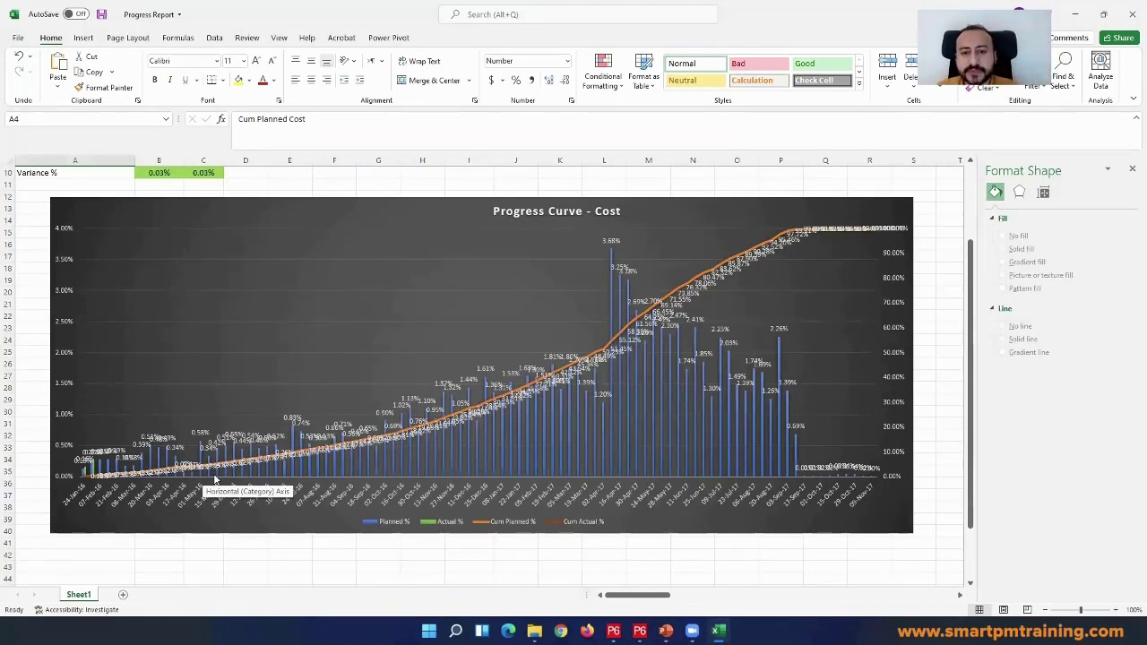
scroll(133, 179, "up", 2)
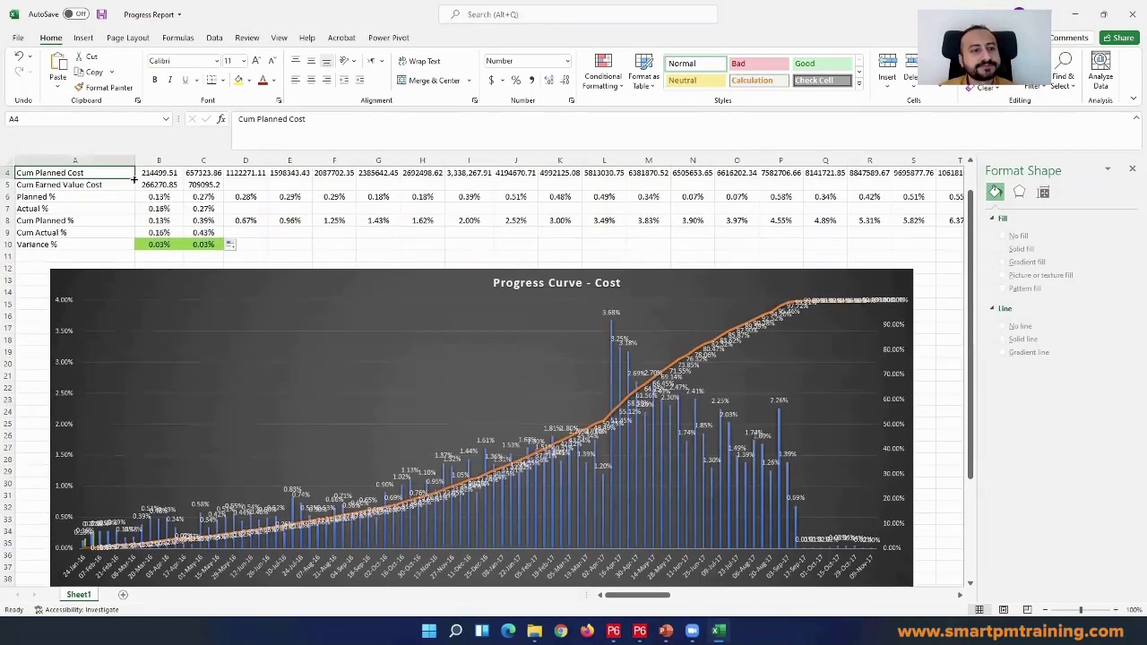
left_click(297, 193)
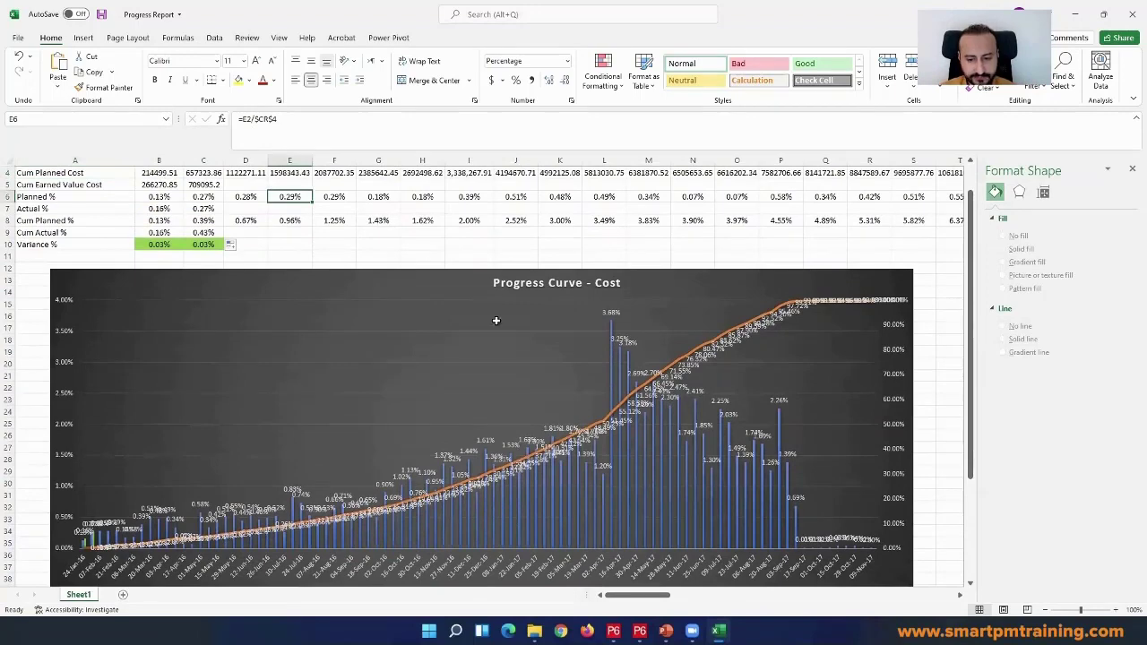
scroll(479, 231, "down", 1)
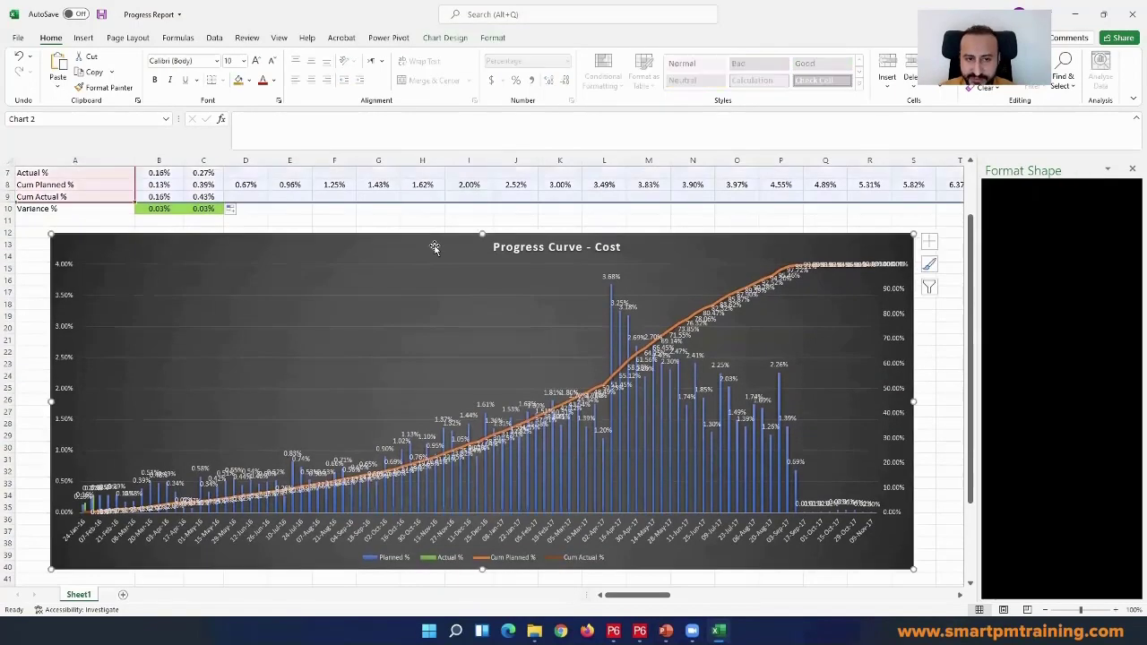
left_click(439, 247)
left_click_drag(439, 247, 411, 240)
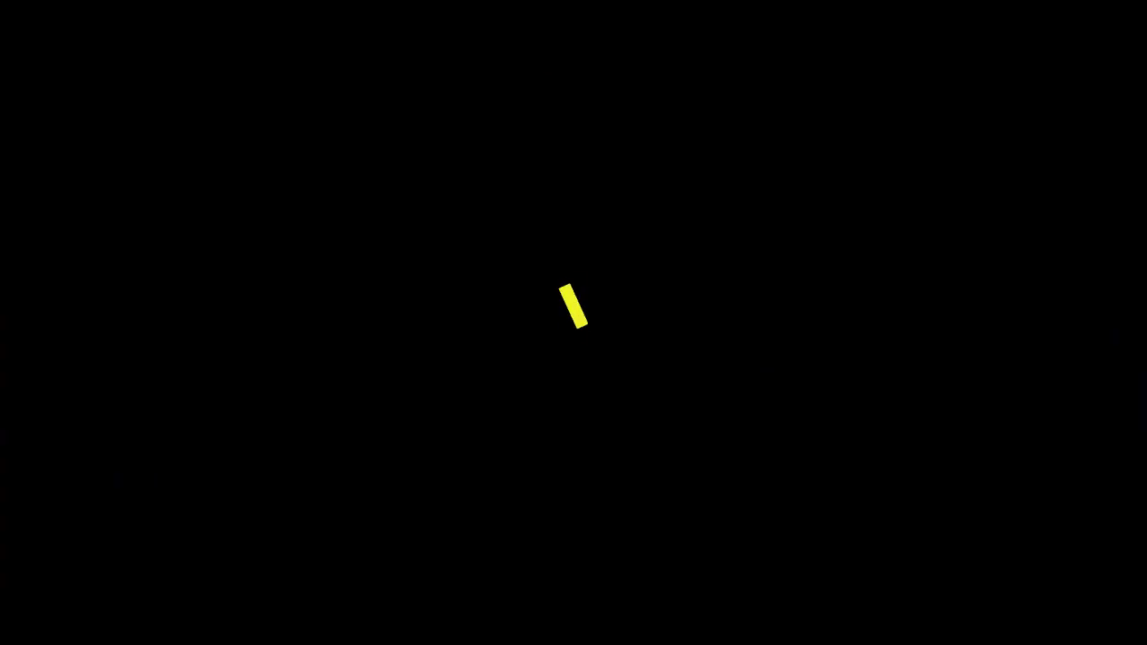